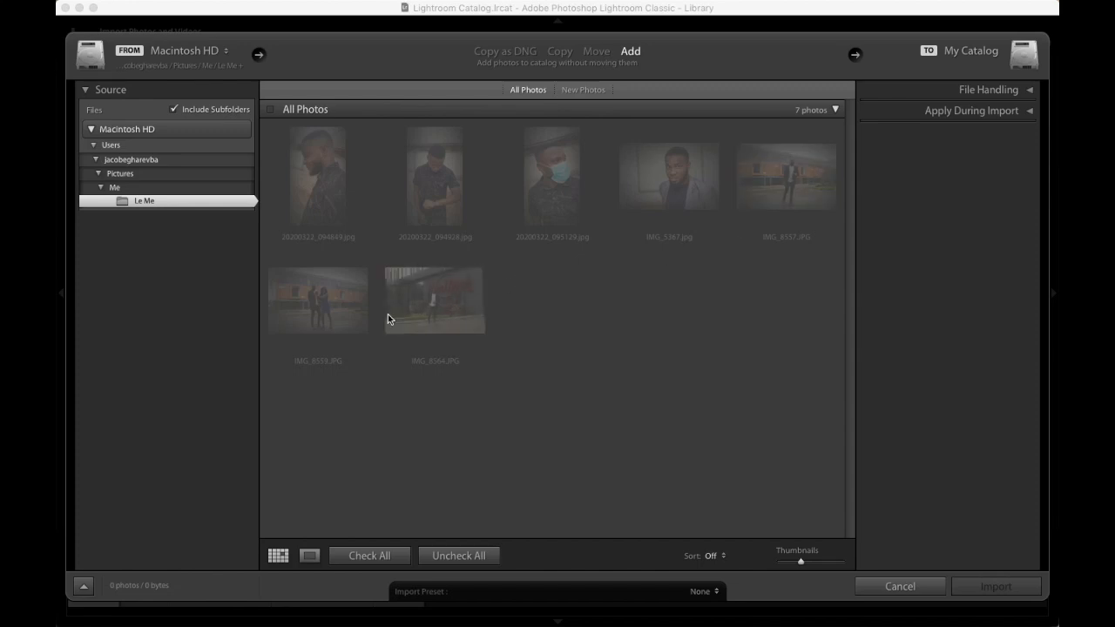
left_click(142, 190)
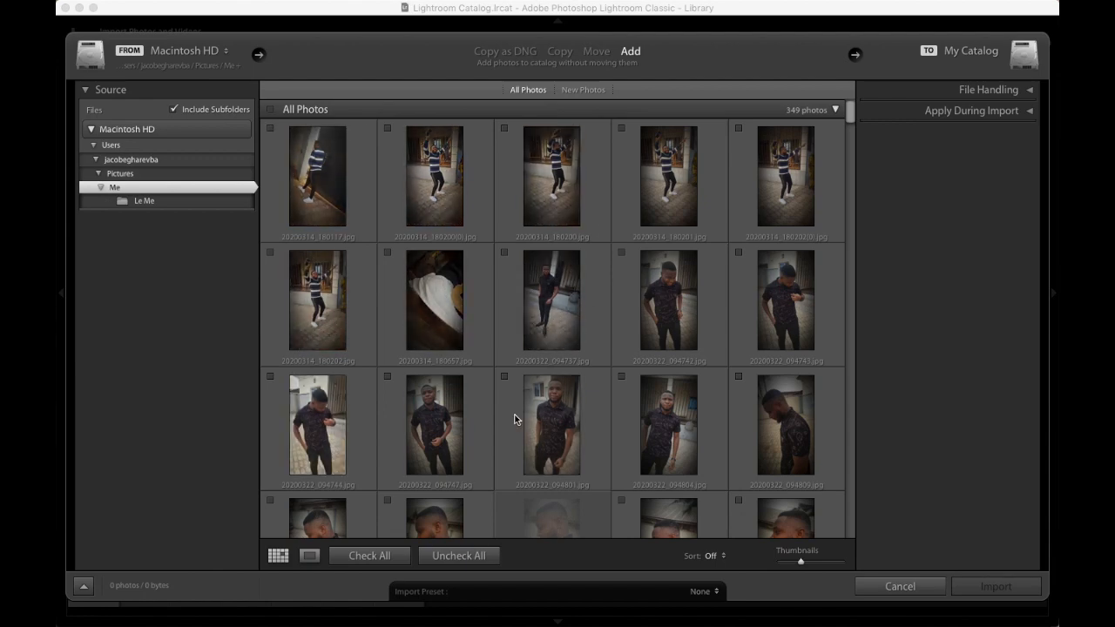
left_click(270, 110)
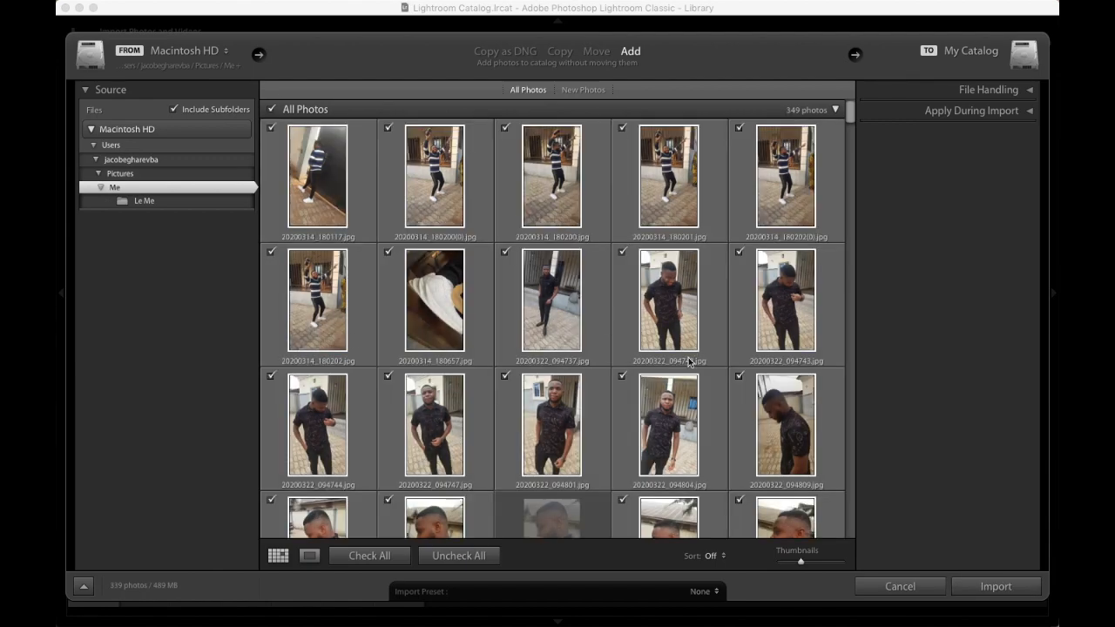
scroll(606, 465, "down", 3)
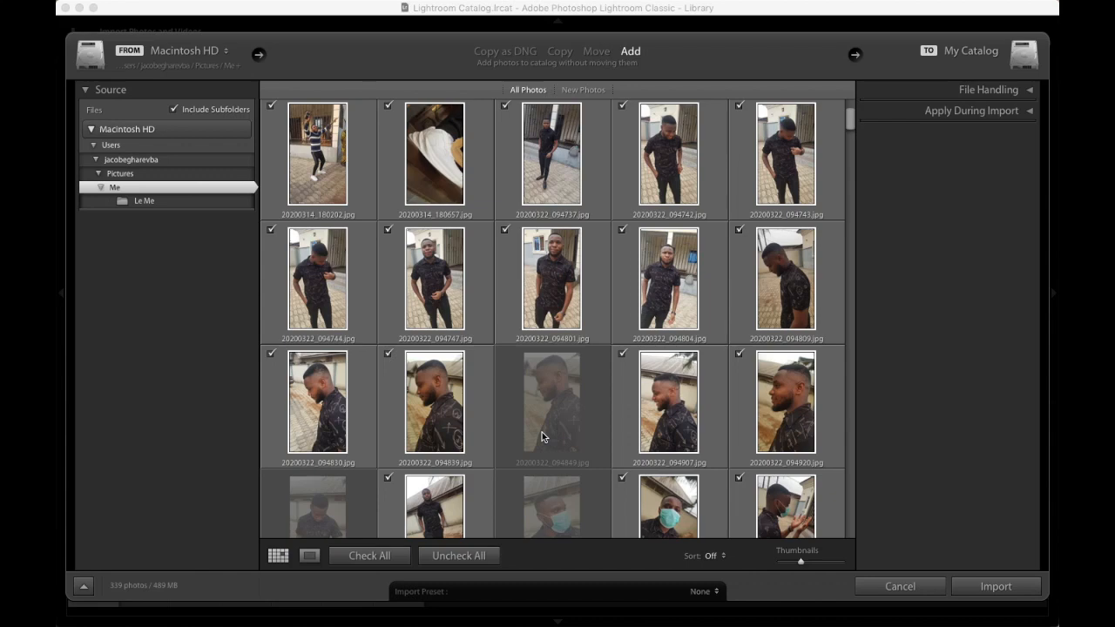
scroll(542, 432, "up", 3)
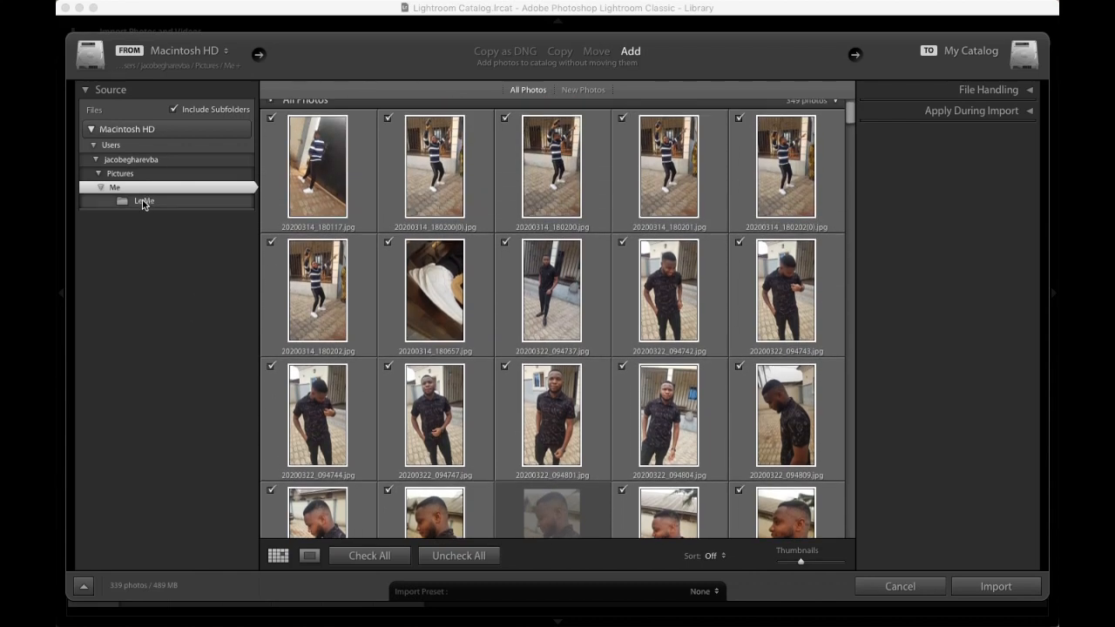
scroll(280, 308, "up", 1)
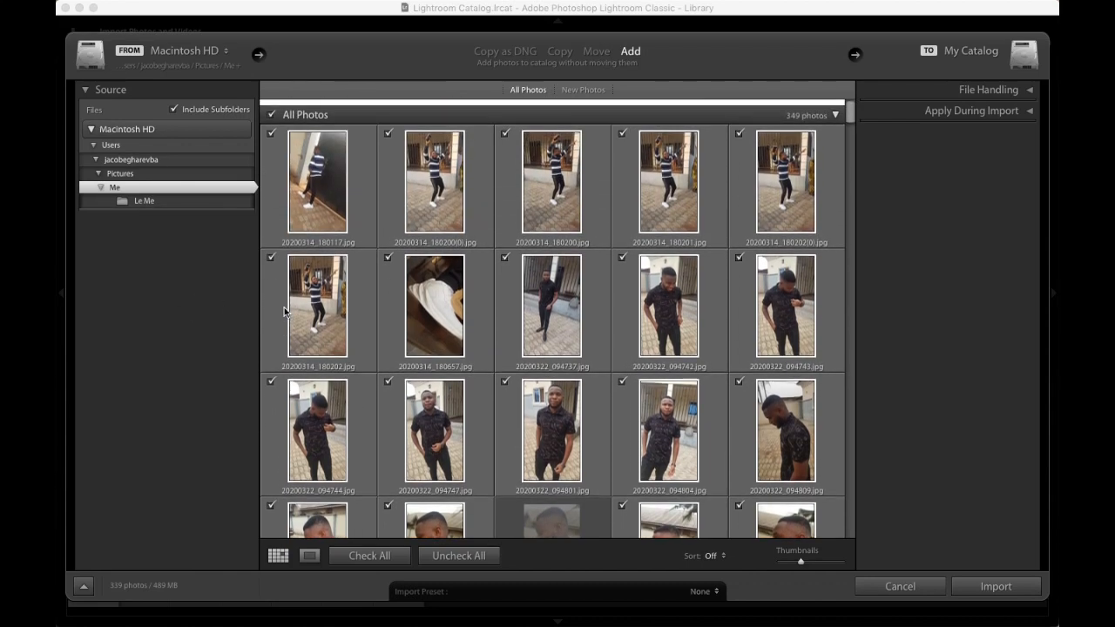
left_click(190, 201)
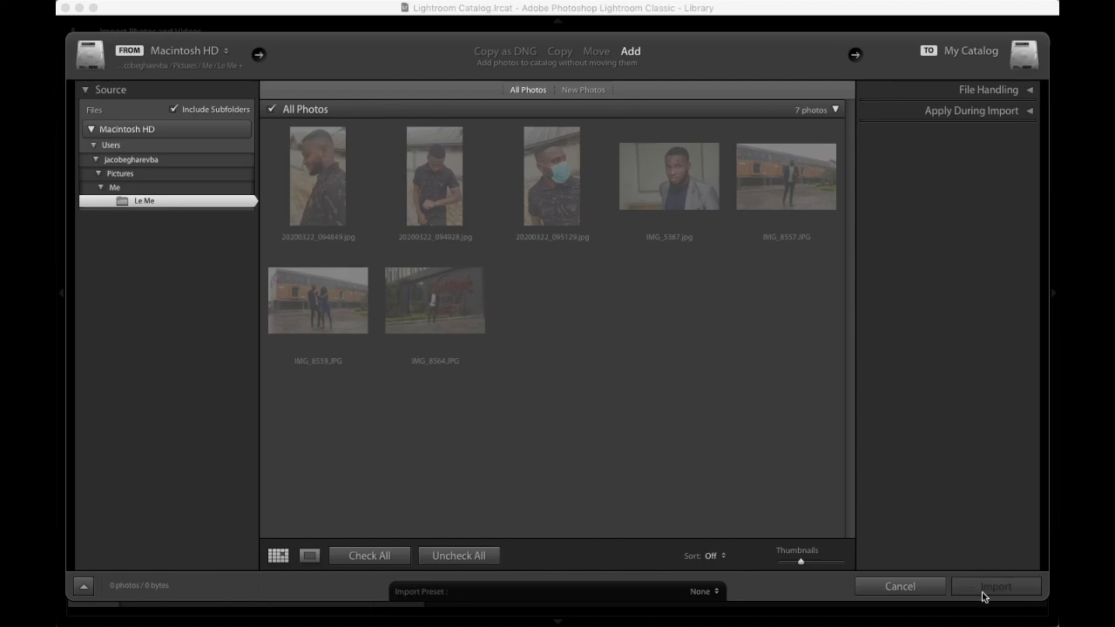
left_click(899, 586)
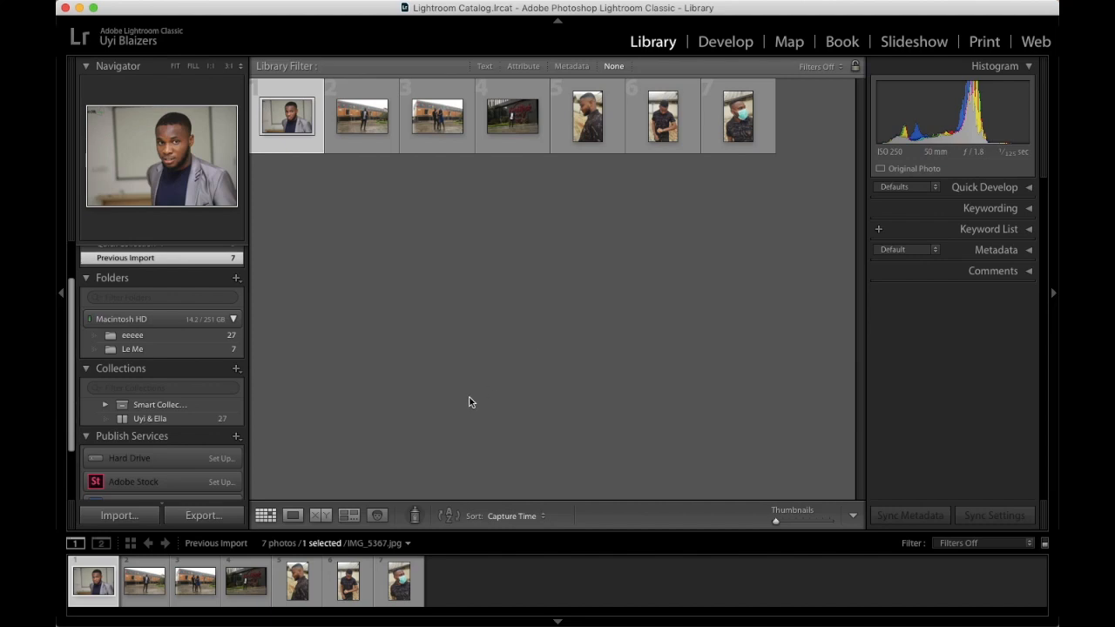
- Open IMG_5367.jpg in the Develop module and inspect the forehead skin close up at 1:1
left_click(725, 42)
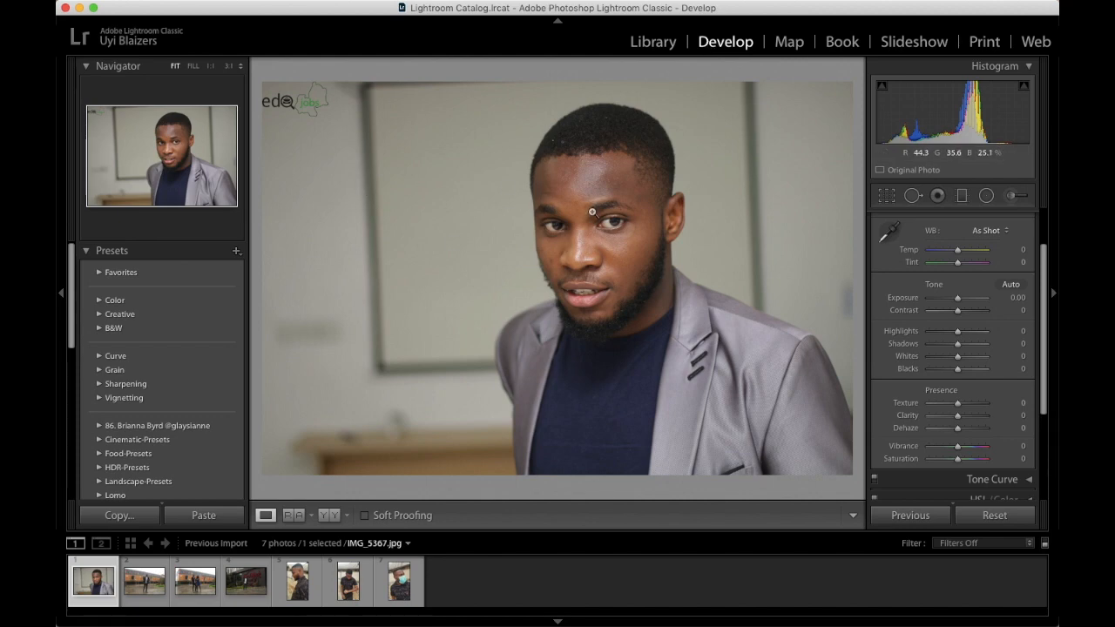
left_click(564, 170)
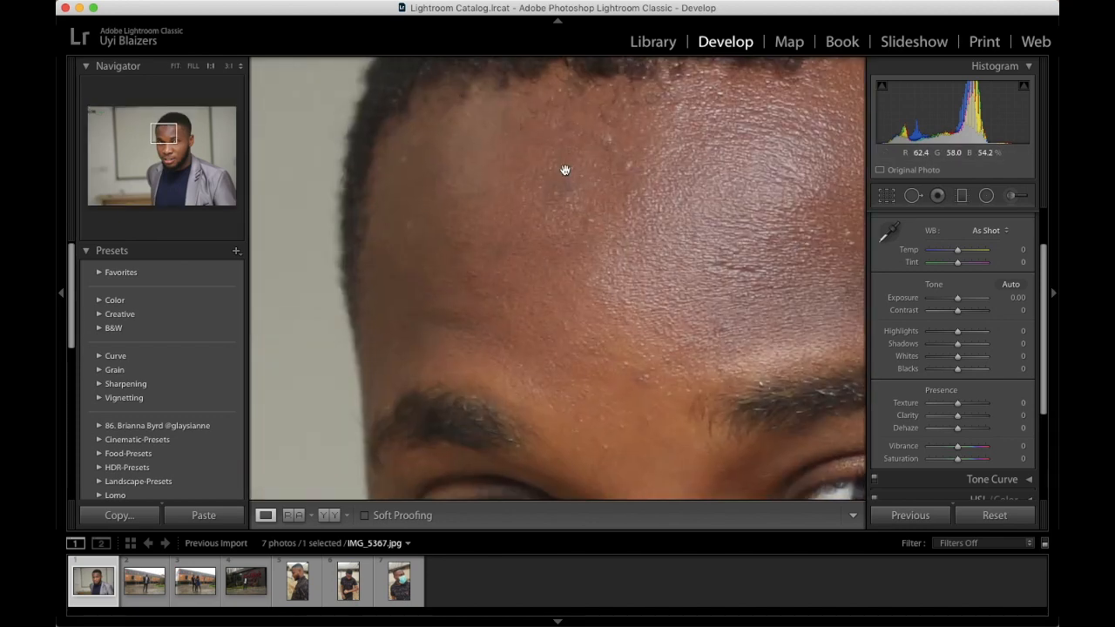
left_click(649, 174)
left_click(654, 177)
left_click(654, 179)
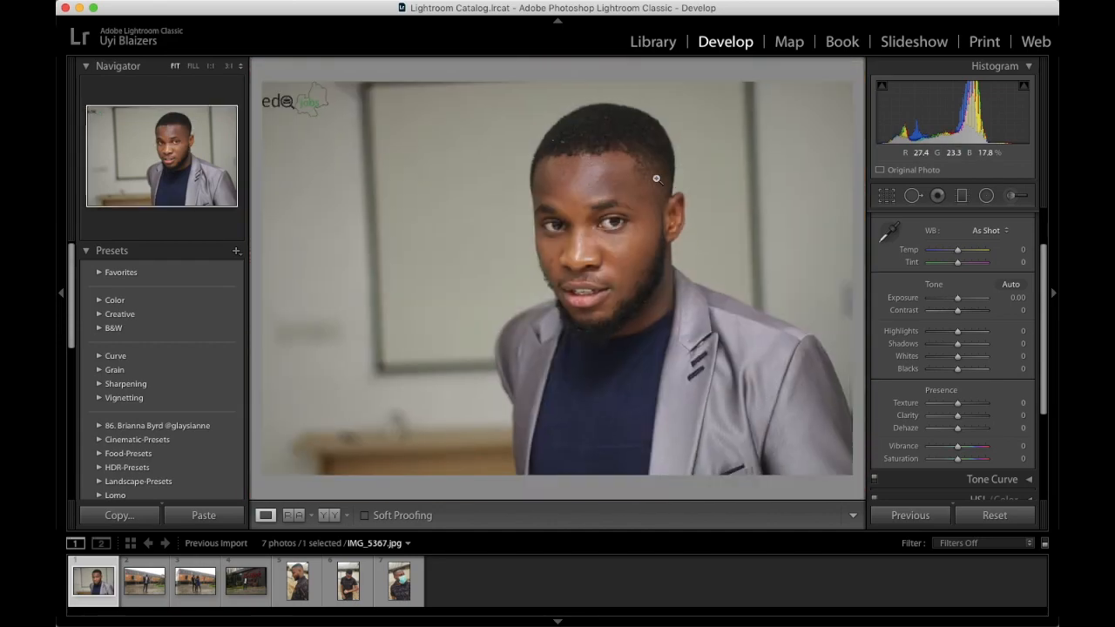
- Crop the portrait to a 1 x 1 square that excludes the corner logo, with the man centred in the frame
left_click(886, 197)
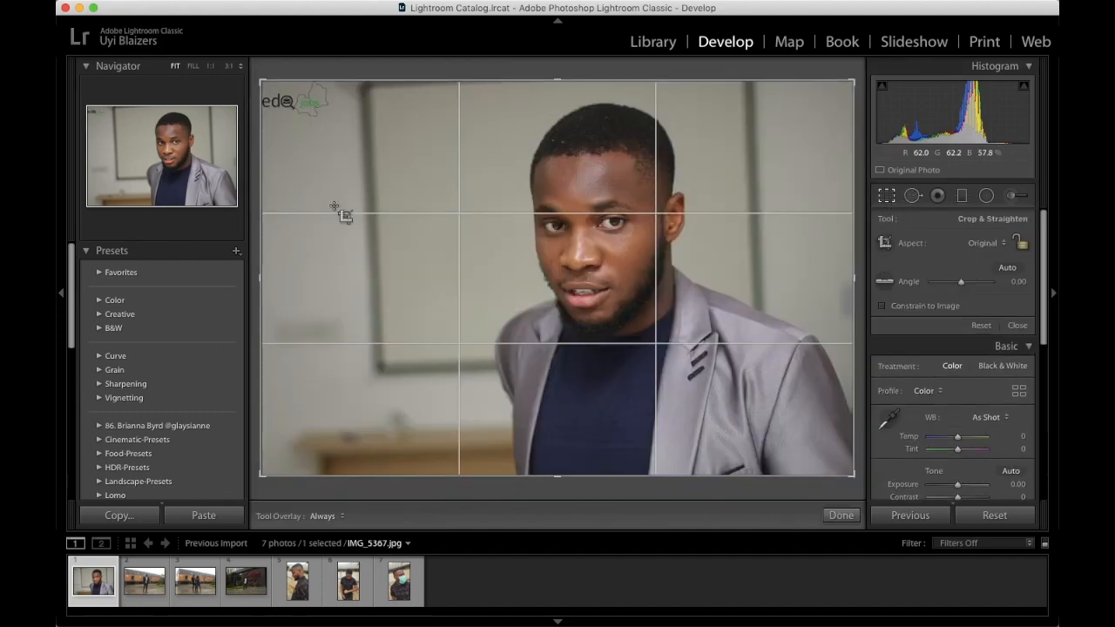
left_click_drag(261, 280, 298, 285)
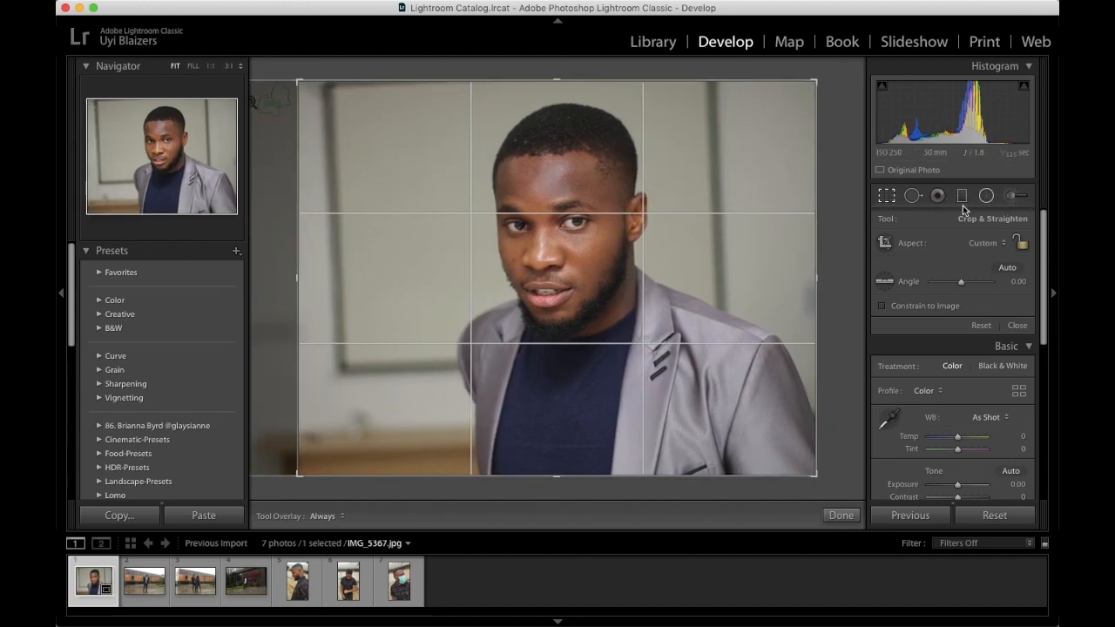
left_click(1005, 245)
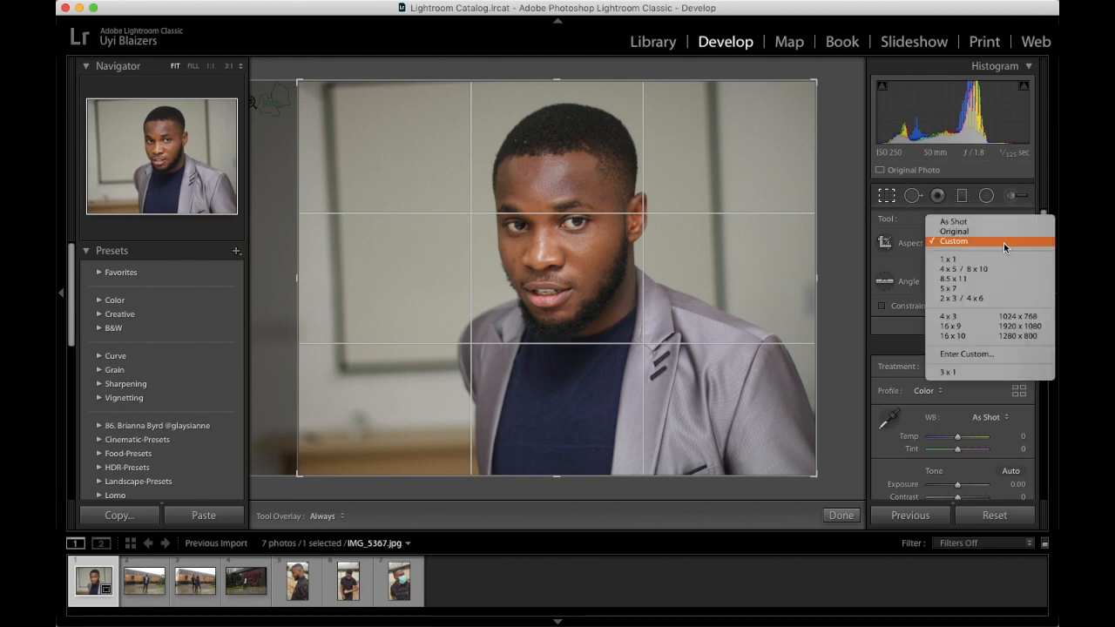
left_click(961, 260)
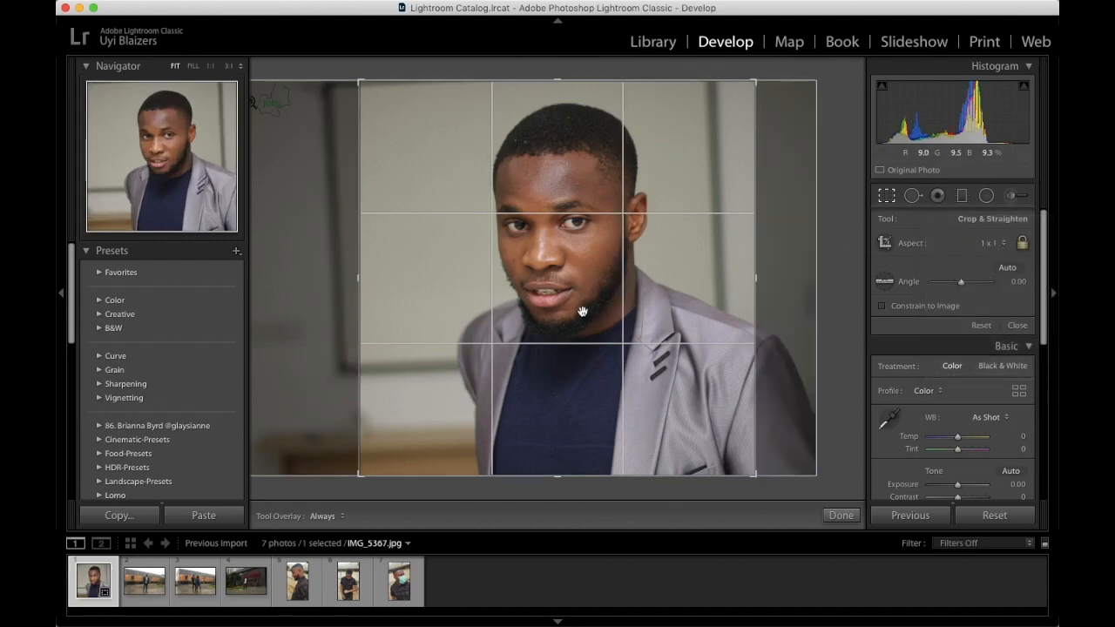
left_click_drag(572, 315, 557, 352)
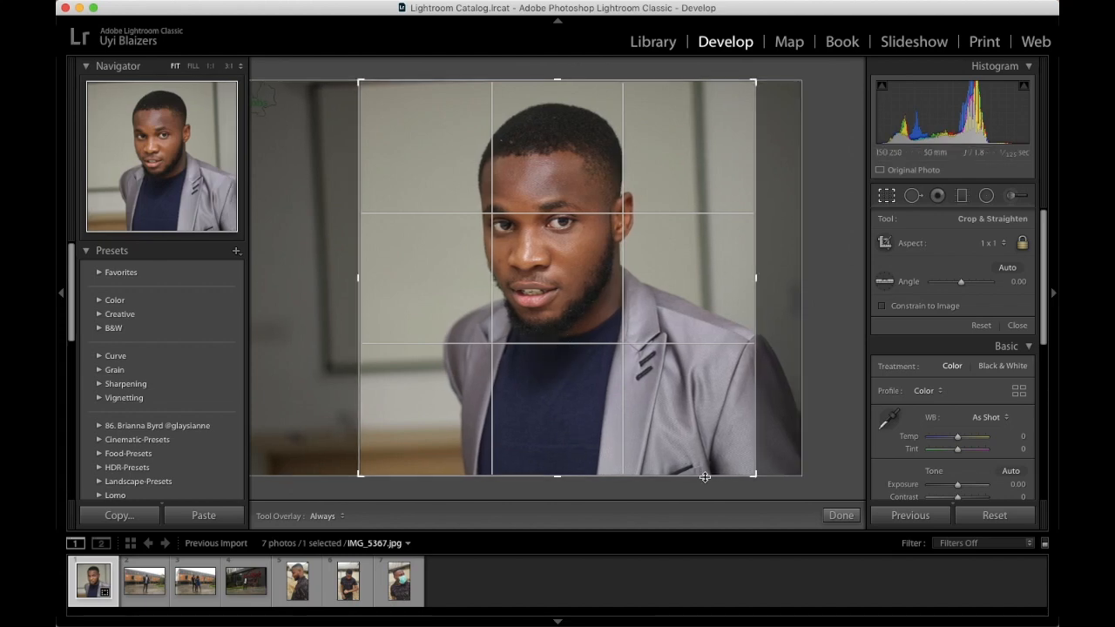
left_click(838, 514)
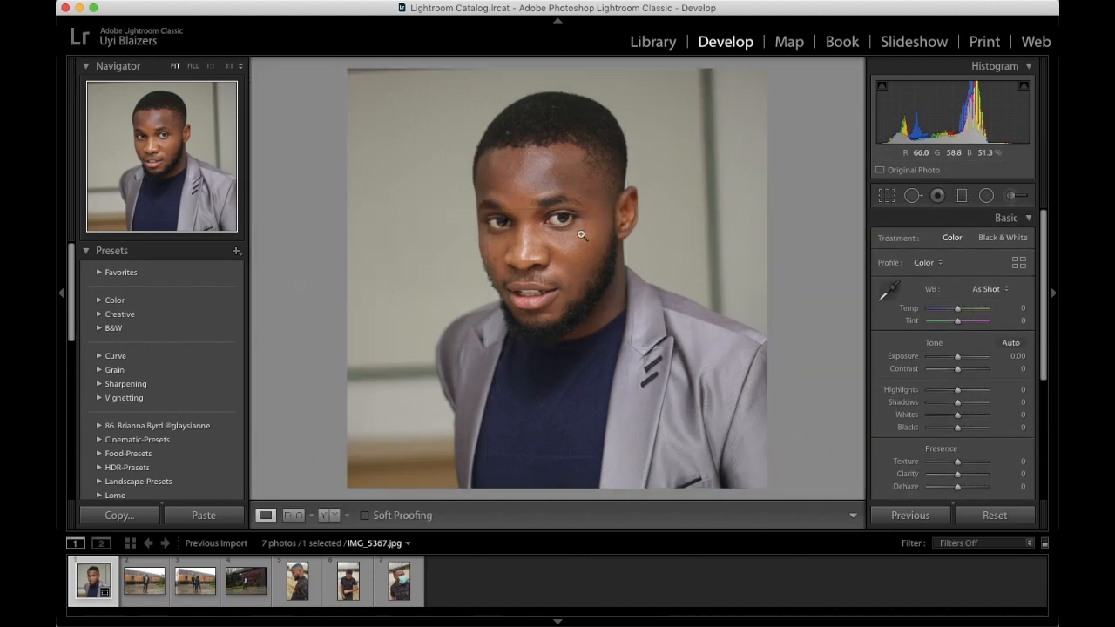
left_click(896, 172)
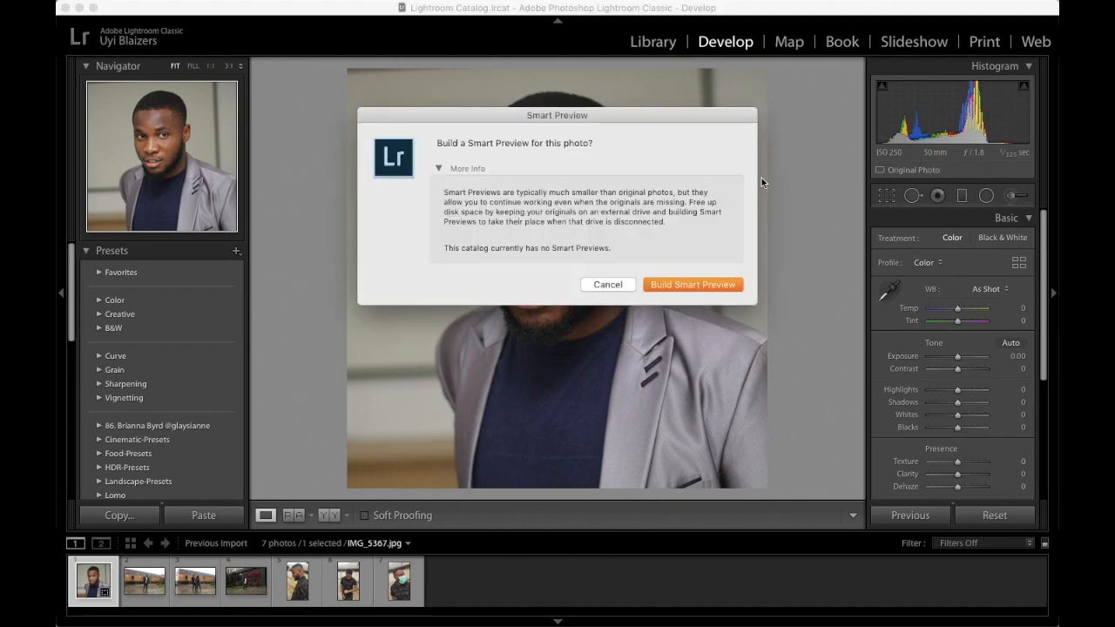
left_click(607, 285)
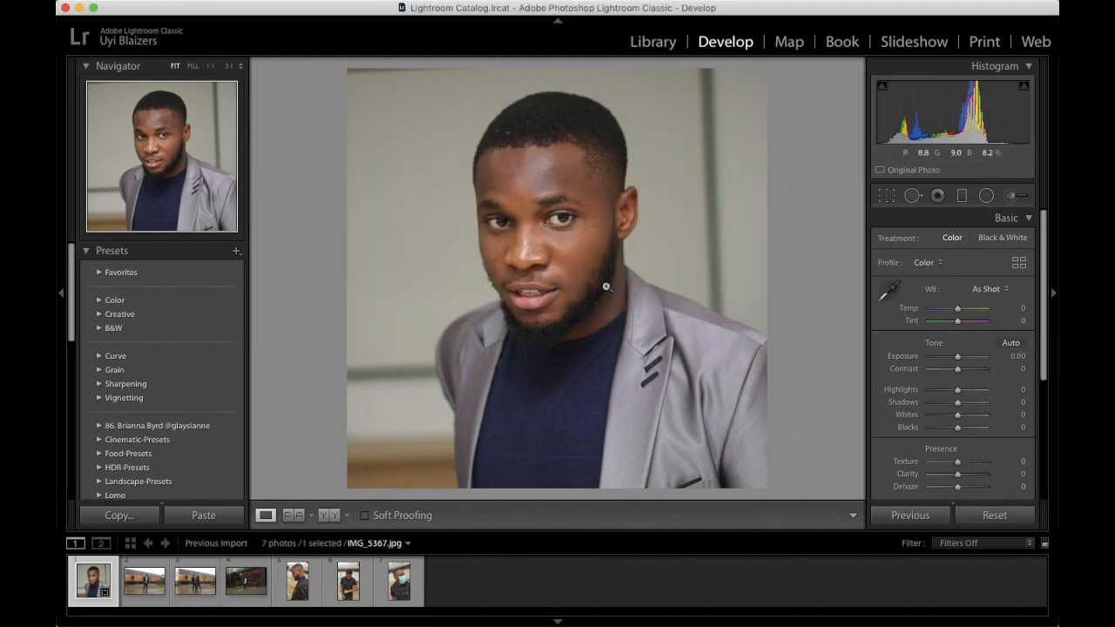
- Reopen the square crop and reset its aspect ratio to As Shot to restore the full frame
left_click(886, 198)
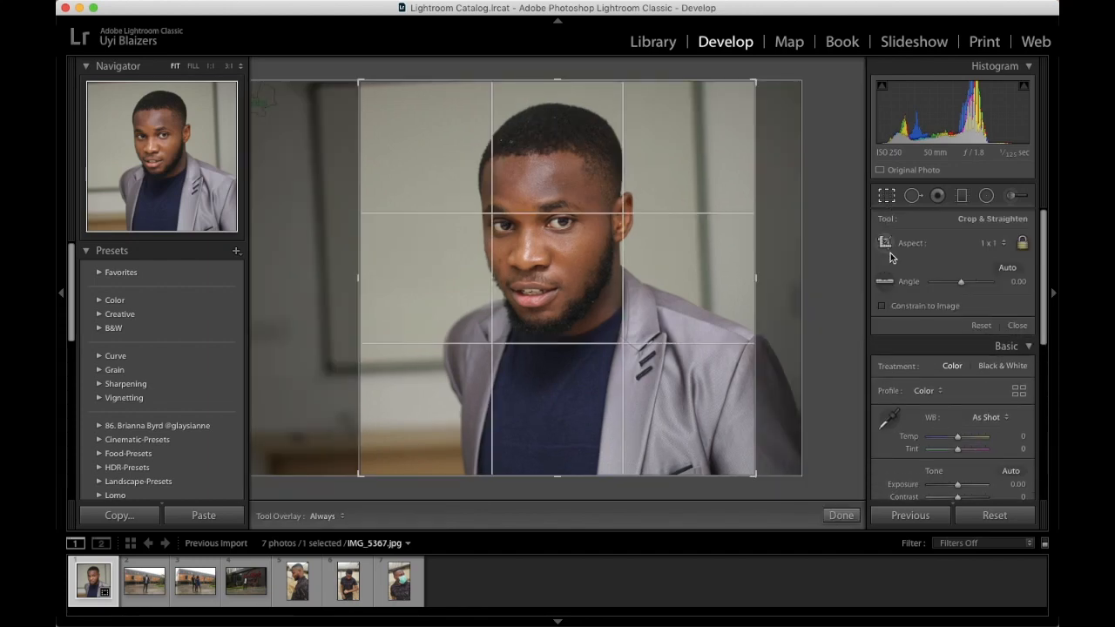
left_click(995, 243)
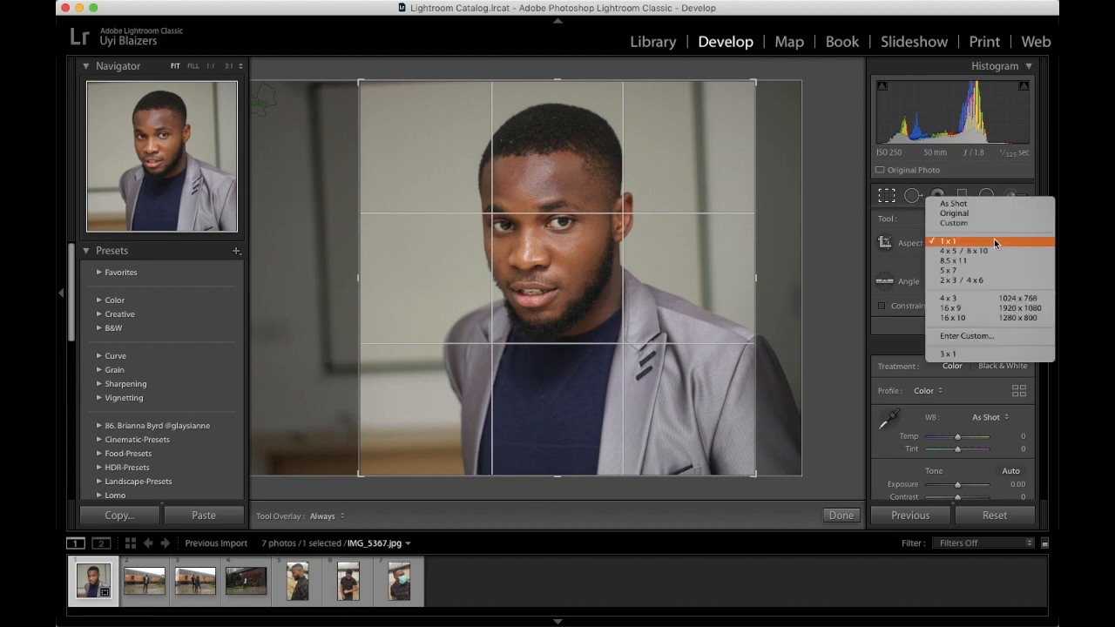
left_click(957, 204)
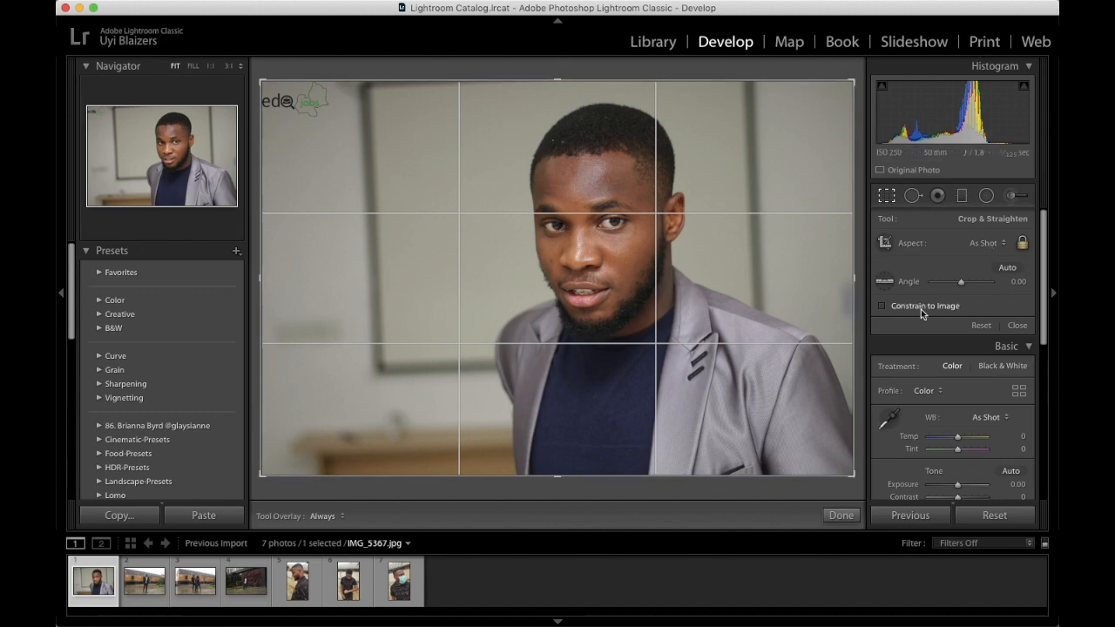
left_click_drag(259, 277, 256, 227)
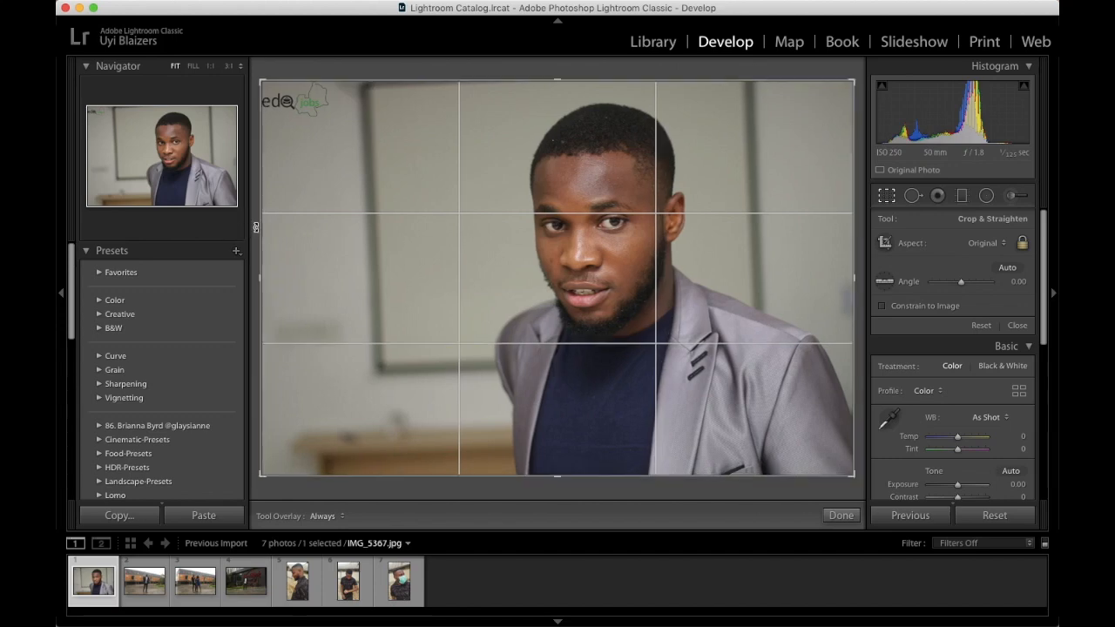
- Try to resize the crop freely with the Custom aspect ratio, shifting the photo so the man sits inside the frame
left_click(990, 242)
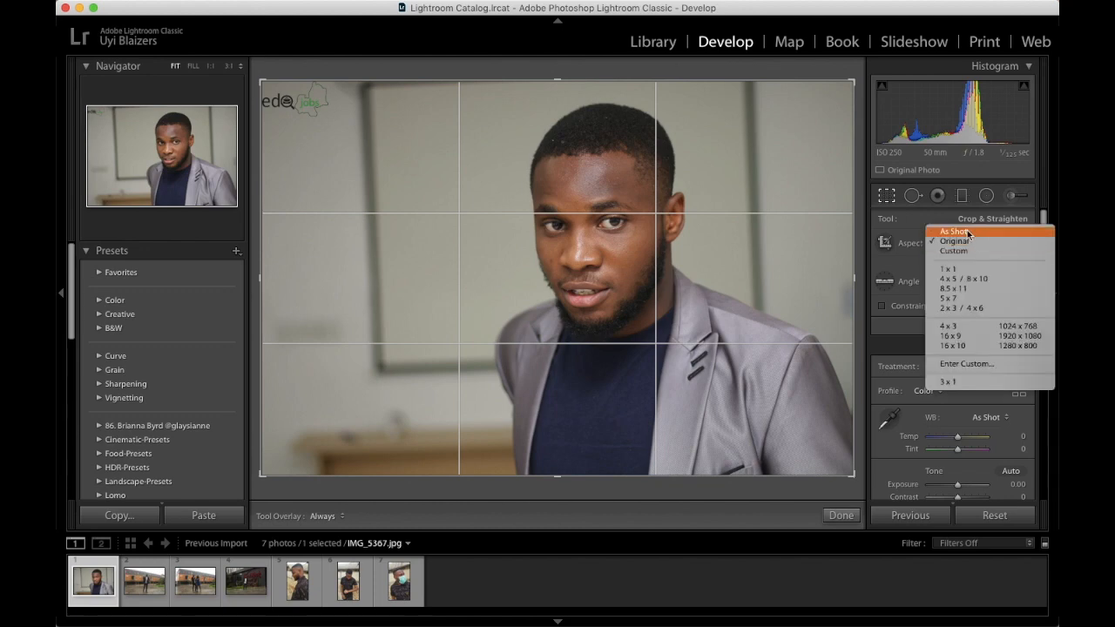
left_click(961, 254)
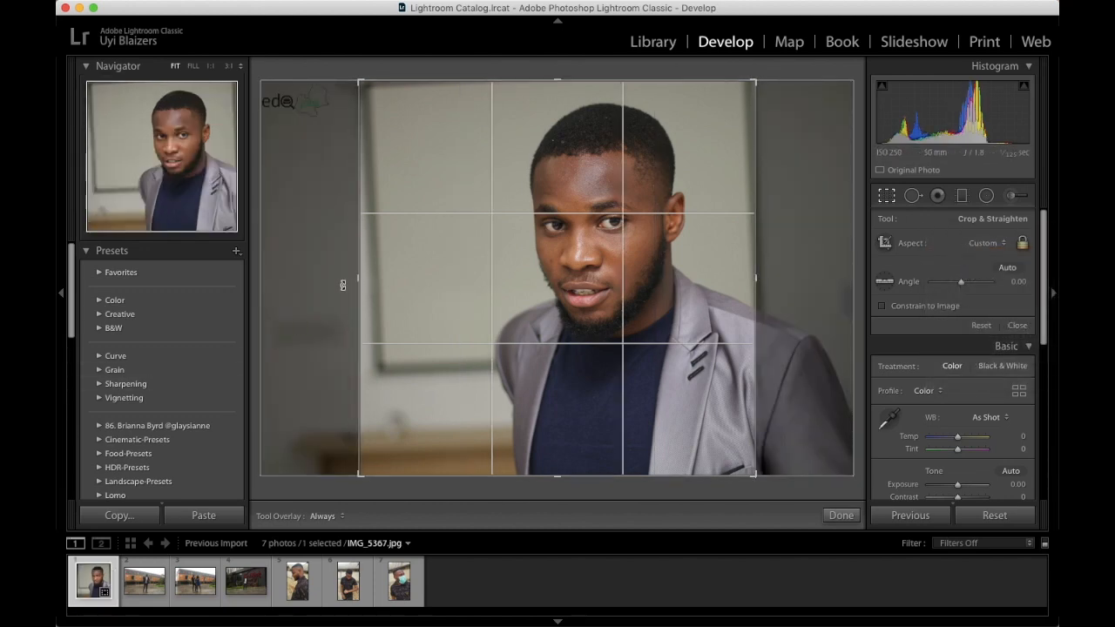
left_click_drag(537, 282, 430, 292)
left_click_drag(359, 280, 293, 283)
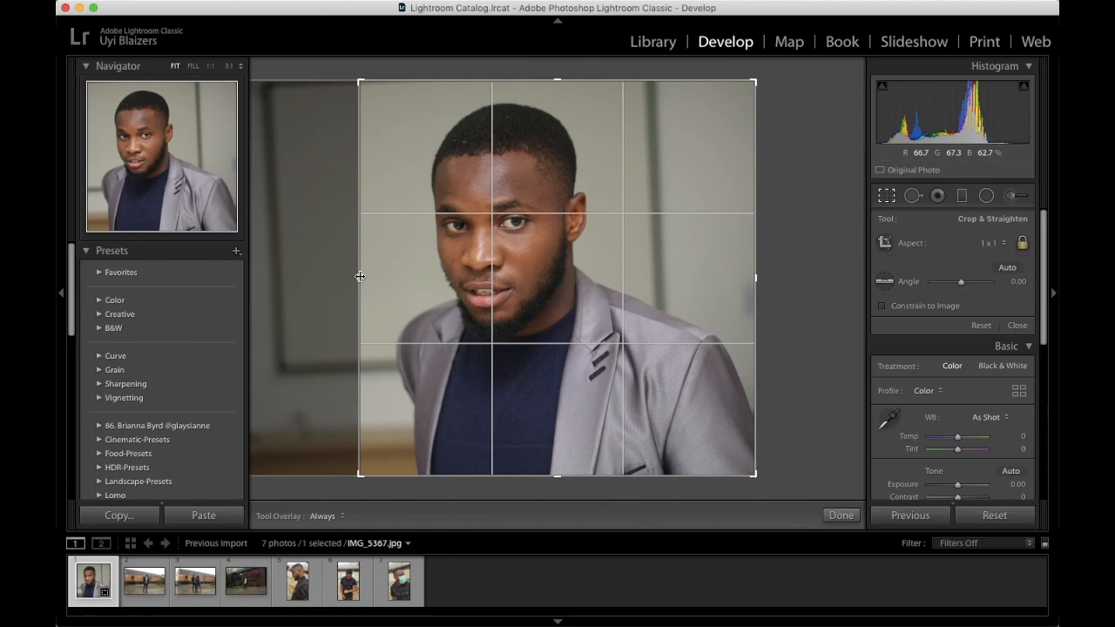
left_click(994, 242)
left_click(974, 223)
left_click_drag(359, 82, 335, 82)
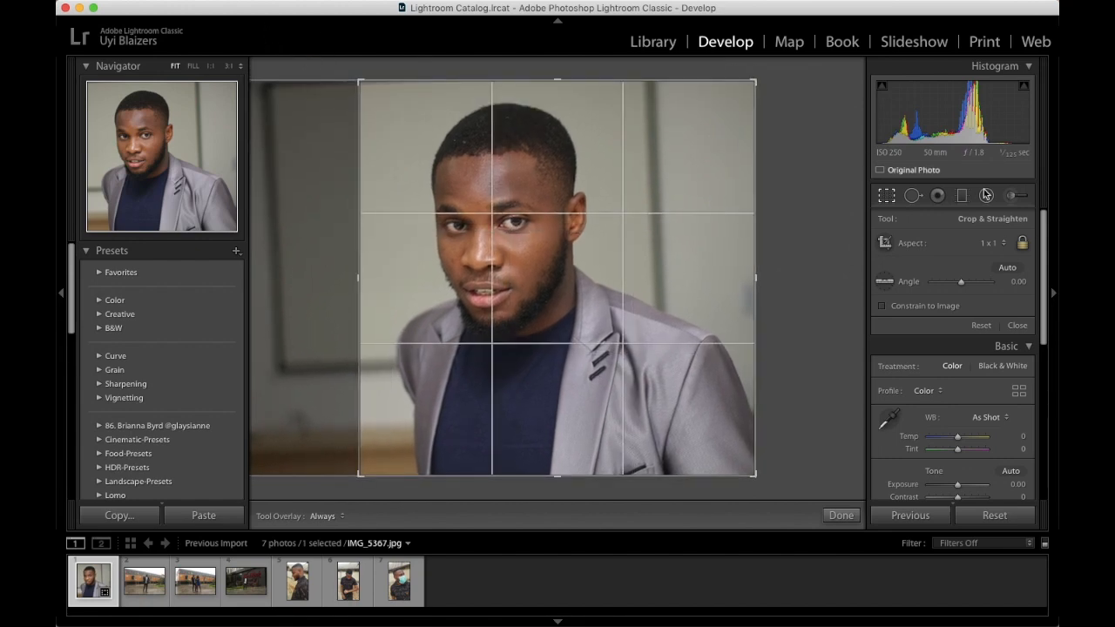
- Restore the Original crop aspect with the ratio unlocked, and crop off the vertical strip of background containing the logo
left_click(1005, 247)
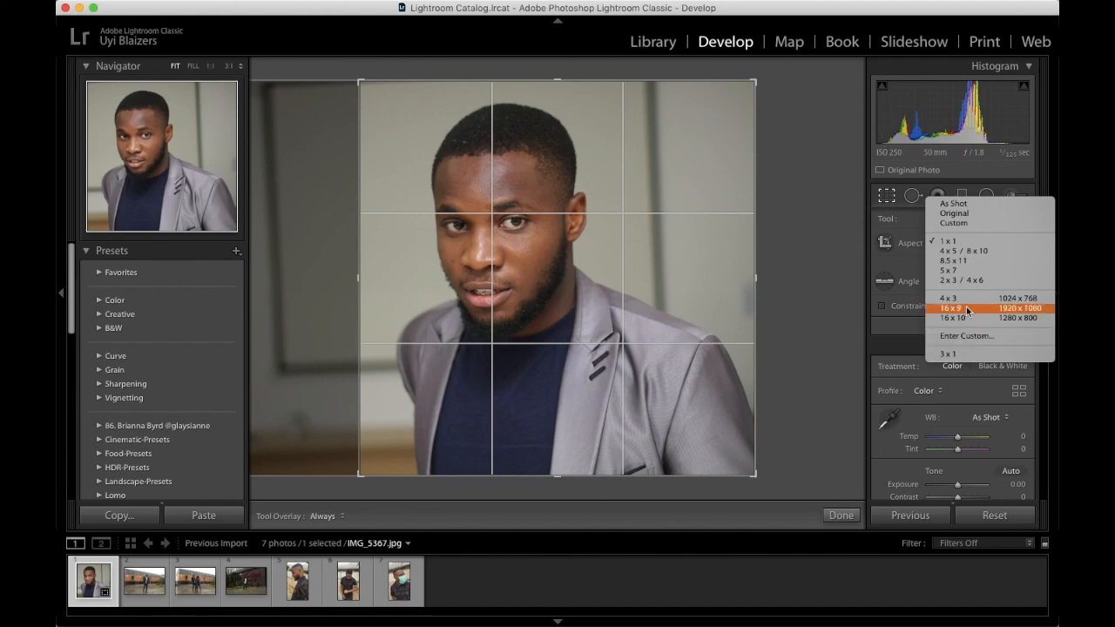
left_click(954, 212)
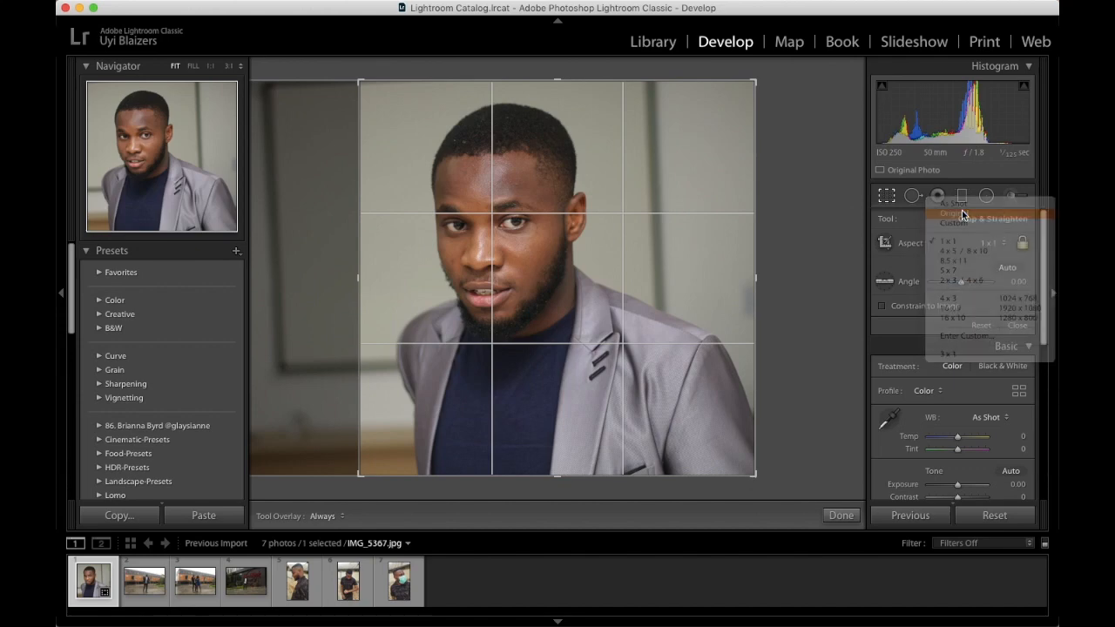
left_click_drag(262, 279, 252, 241)
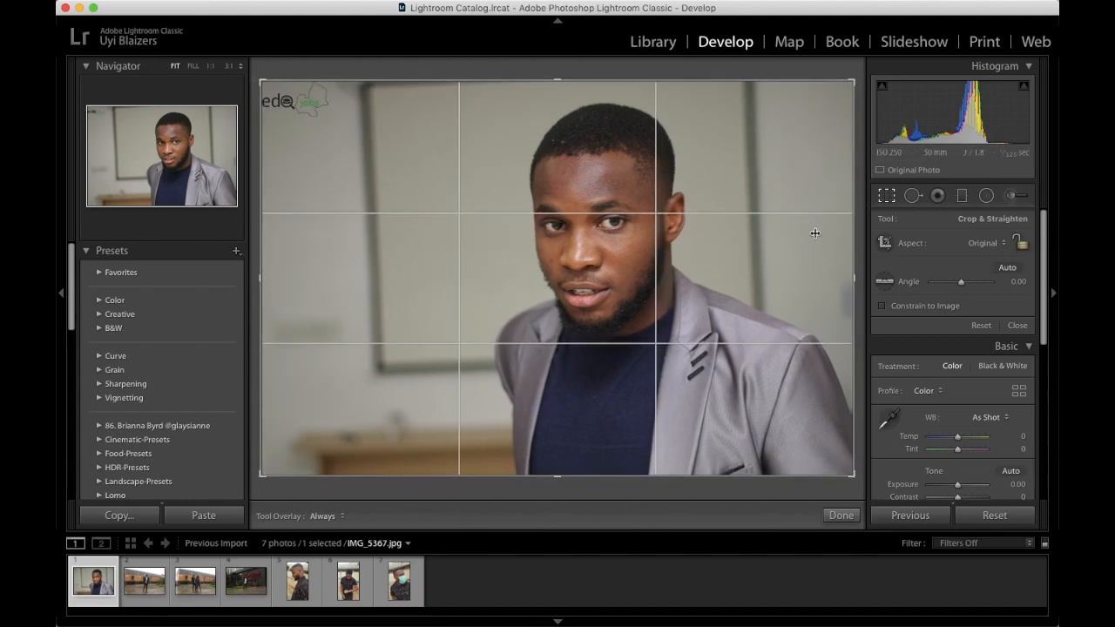
left_click_drag(261, 279, 297, 279)
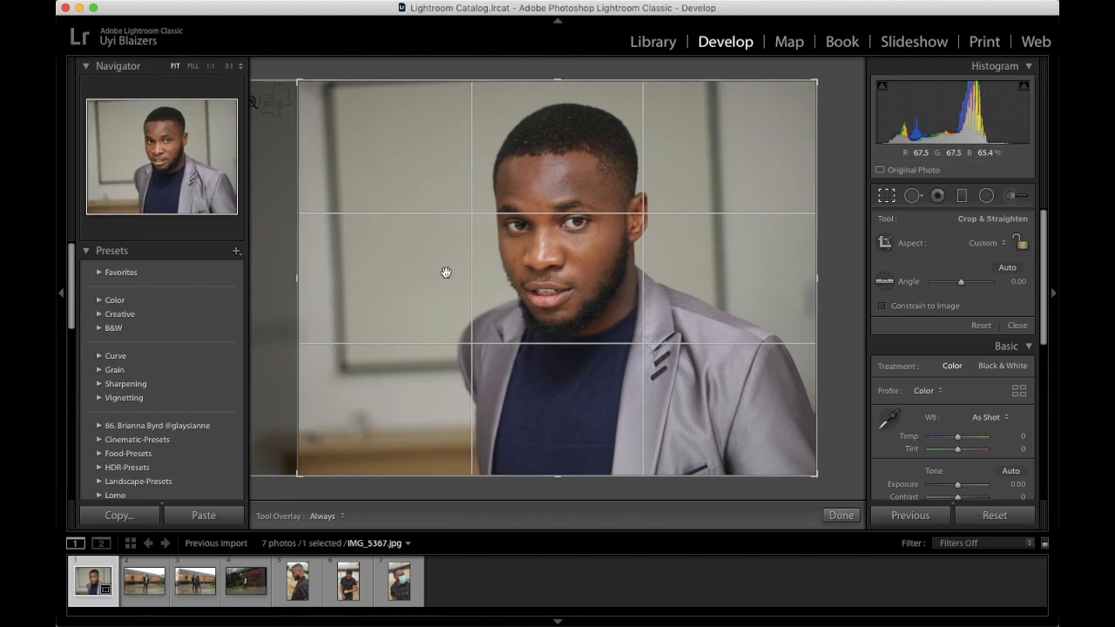
left_click(837, 515)
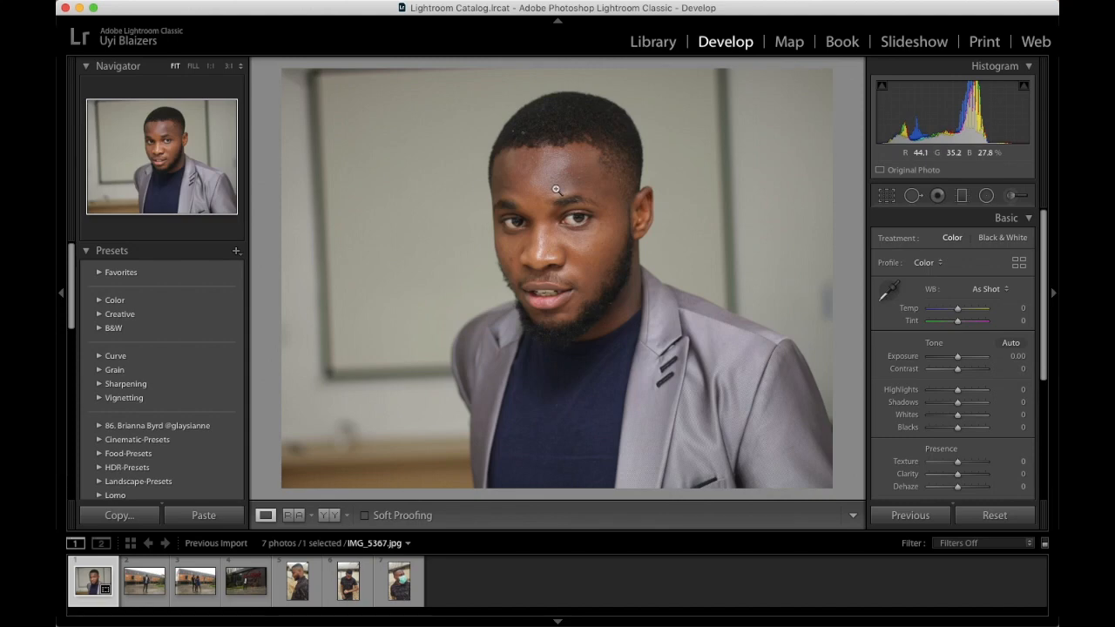
- Heal the first blemish on the forehead above the man's left eyebrow using Spot Removal at size 31, shifting its source slightly
left_click(911, 197)
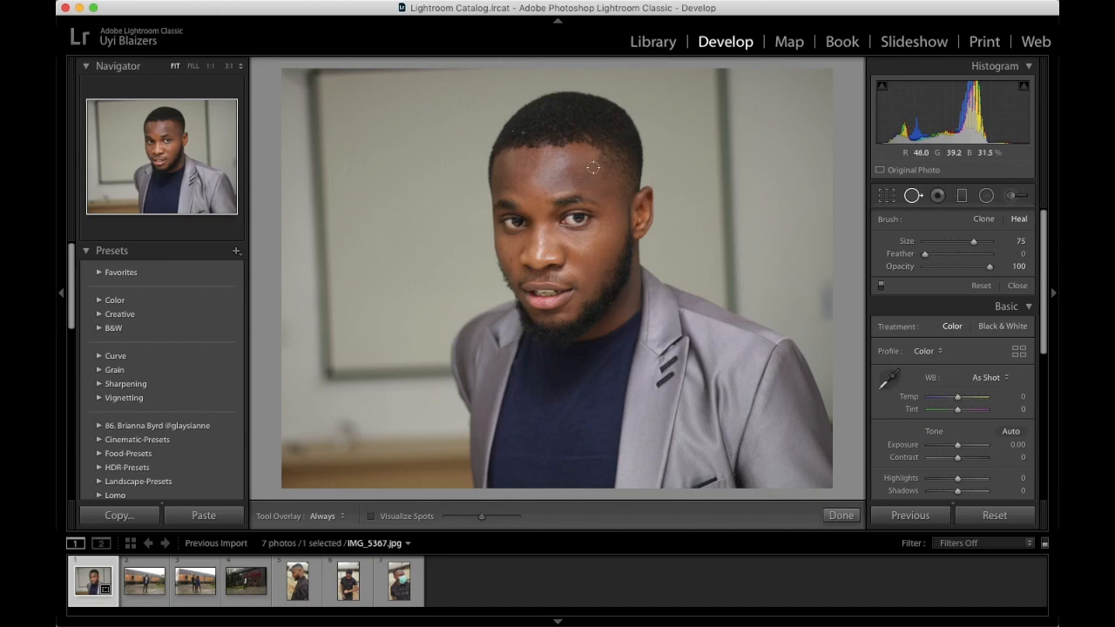
key("z")
key("super+equal")
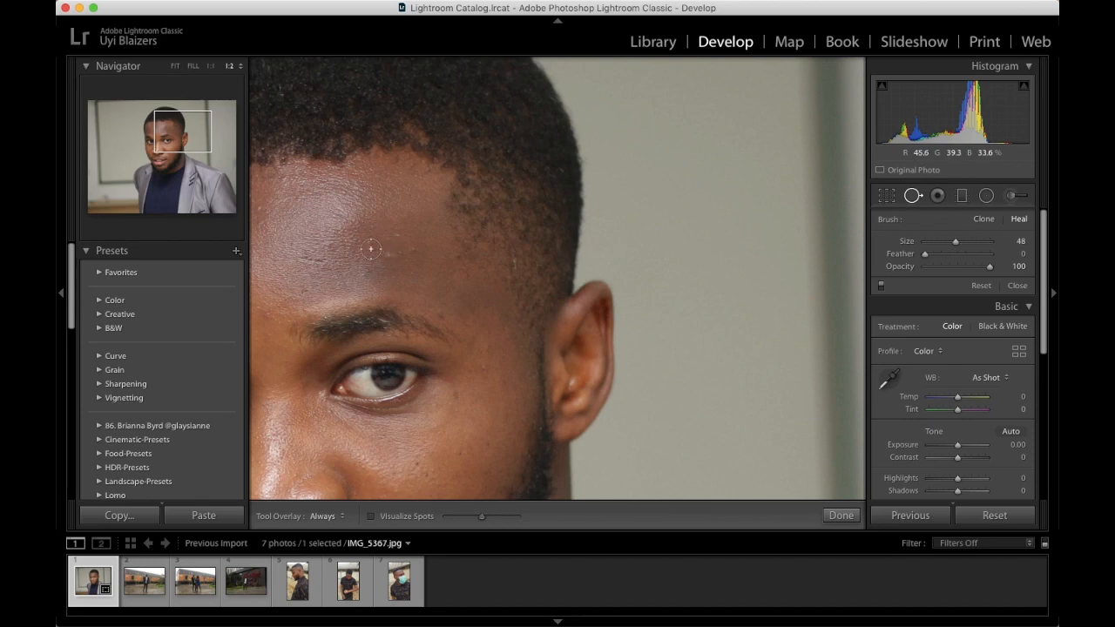
scroll(370, 249, "down", 5)
scroll(370, 249, "up", 4)
scroll(370, 249, "down", 2)
scroll(372, 274, "up", 8)
scroll(373, 275, "down", 4)
left_click_drag(180, 123, 161, 136)
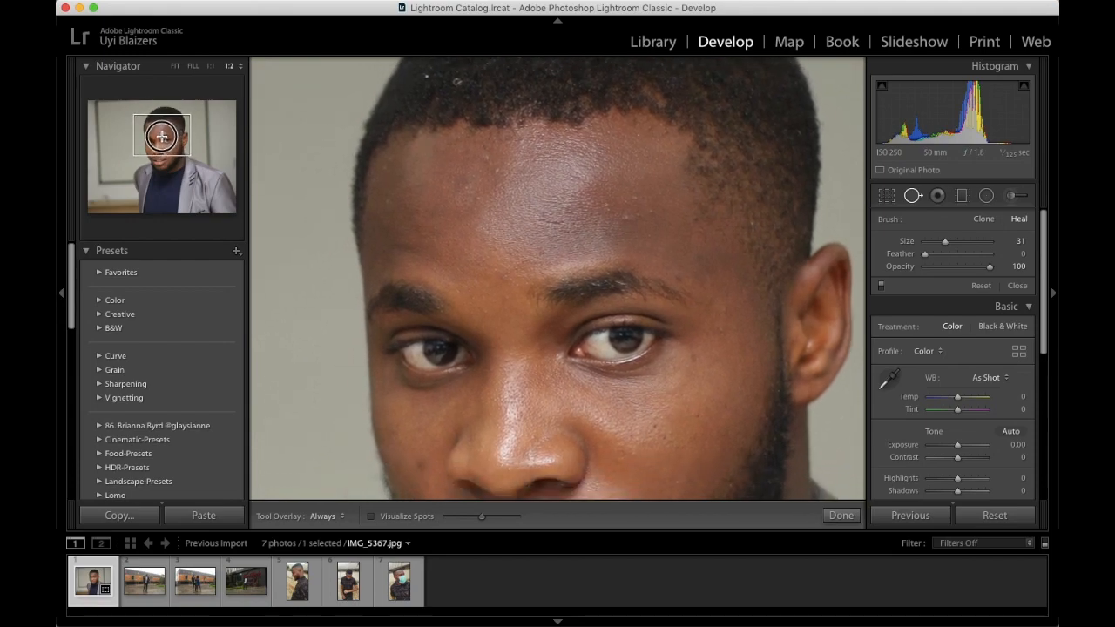
key("super+=")
key("super+=")
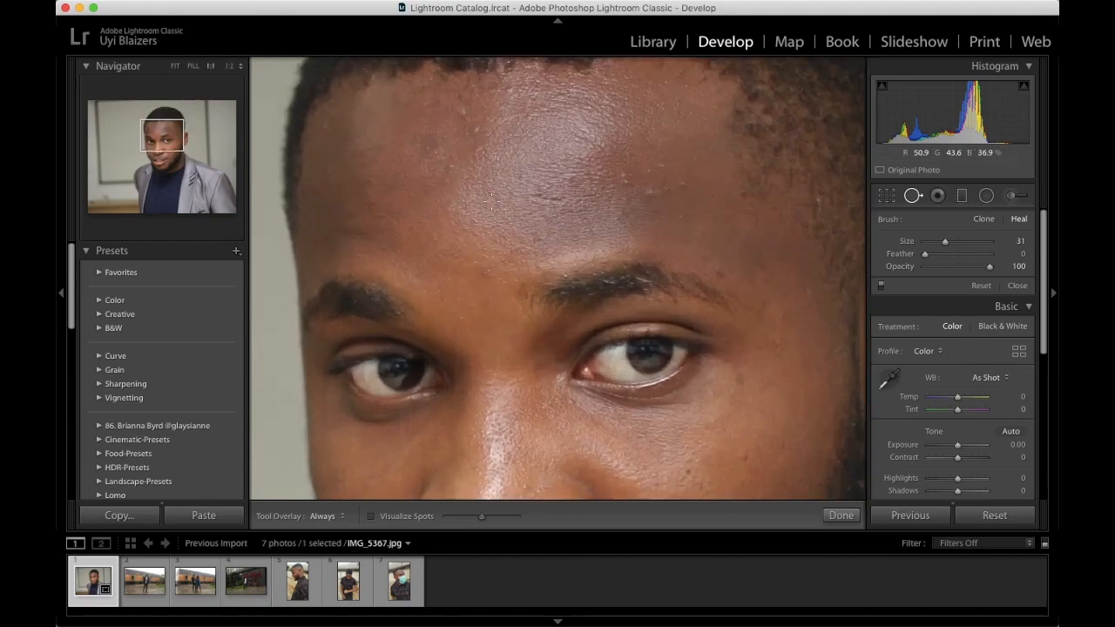
key("super+minus")
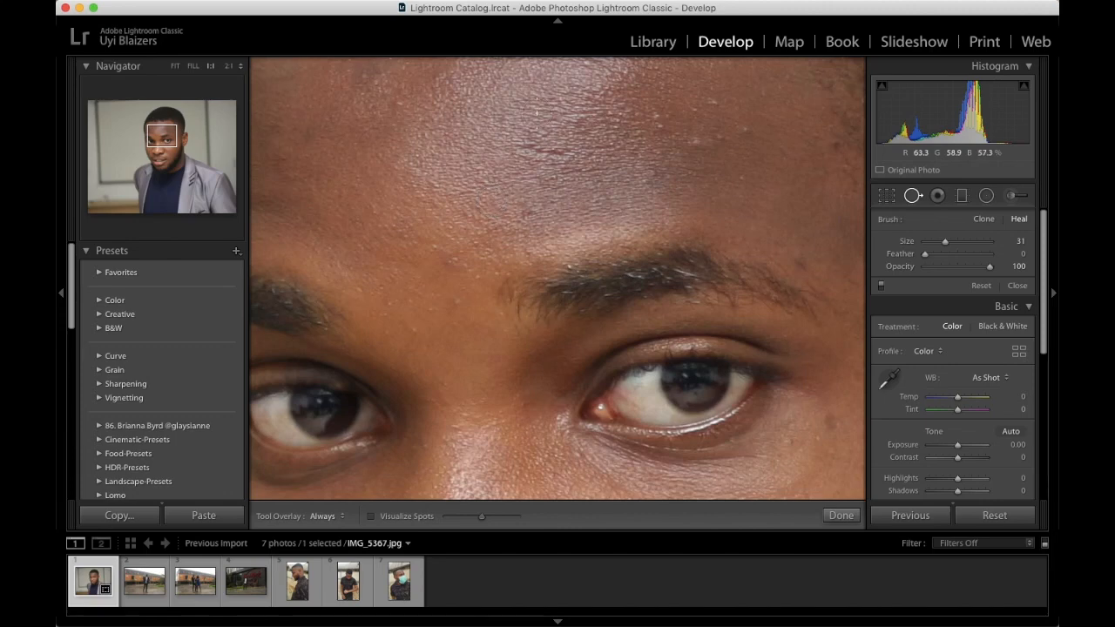
left_click_drag(158, 135, 167, 130)
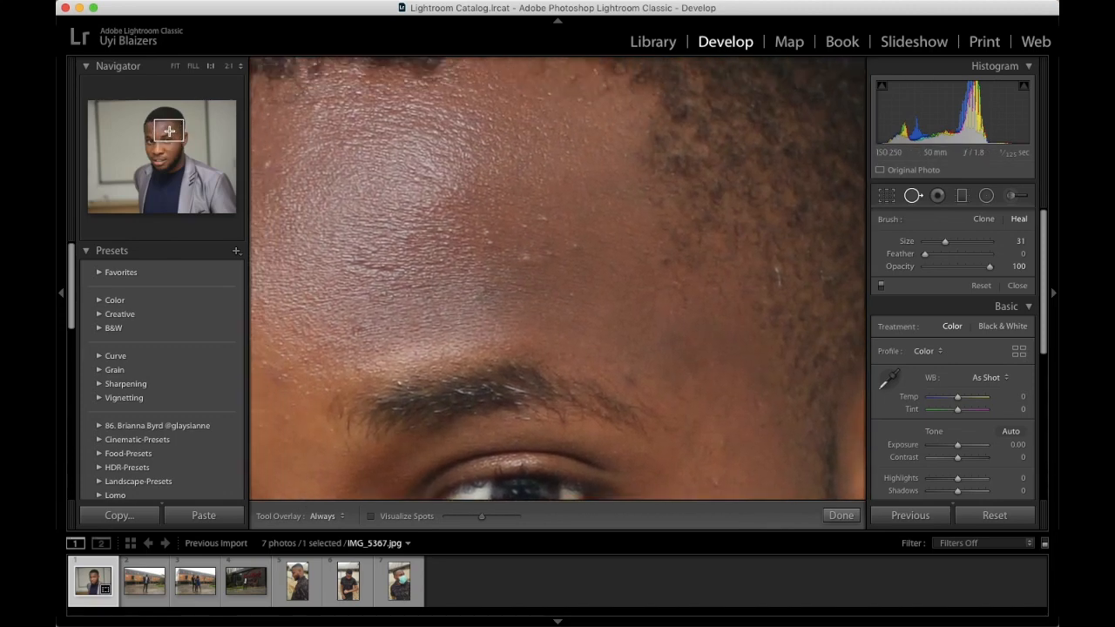
left_click(525, 261)
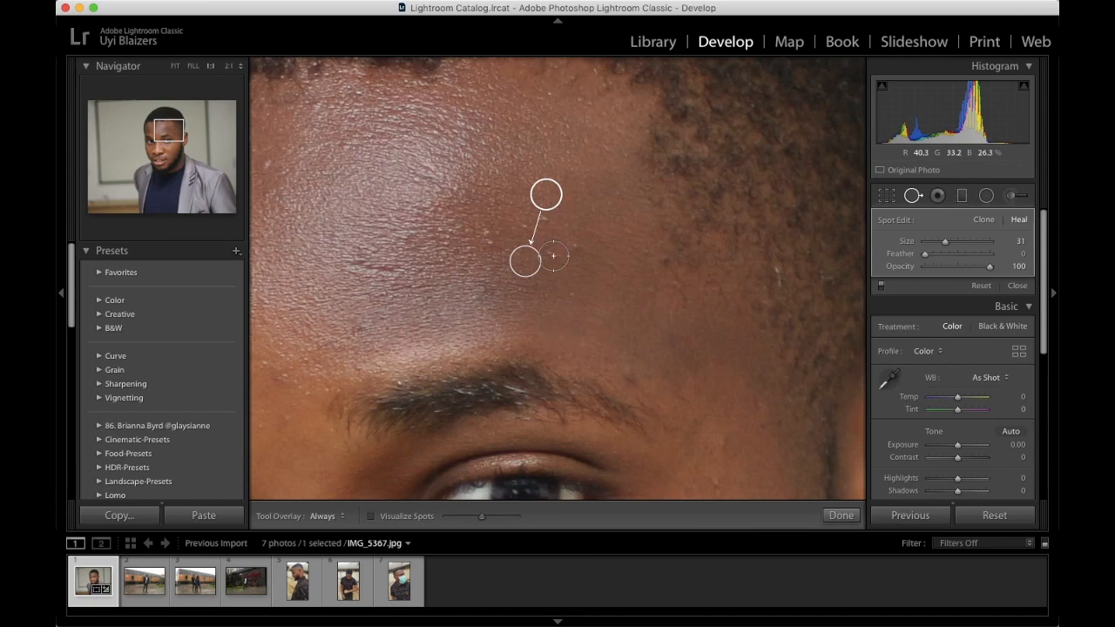
mouse_move(547, 193)
left_mouse_down()
mouse_move(485, 184)
mouse_move(511, 172)
mouse_move(545, 177)
mouse_move(552, 189)
mouse_move(541, 188)
left_mouse_up()
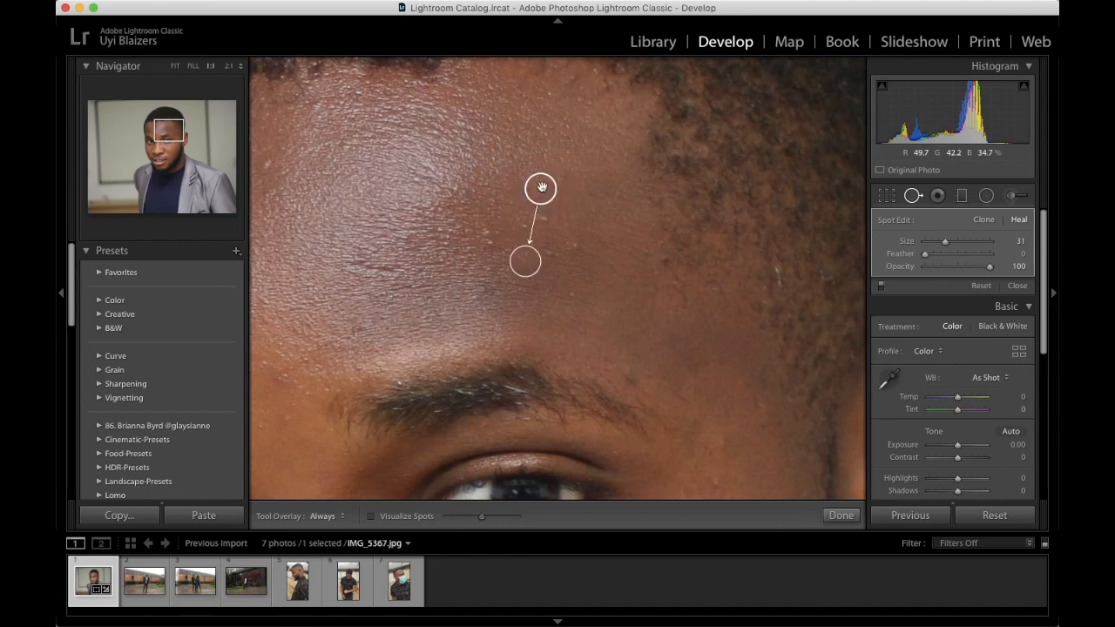
- Heal the small blemishes around the first forehead spot with a size 17 Heal brush
scroll(576, 248, "down", 5)
left_click(576, 244)
left_click(549, 253)
left_click(574, 258)
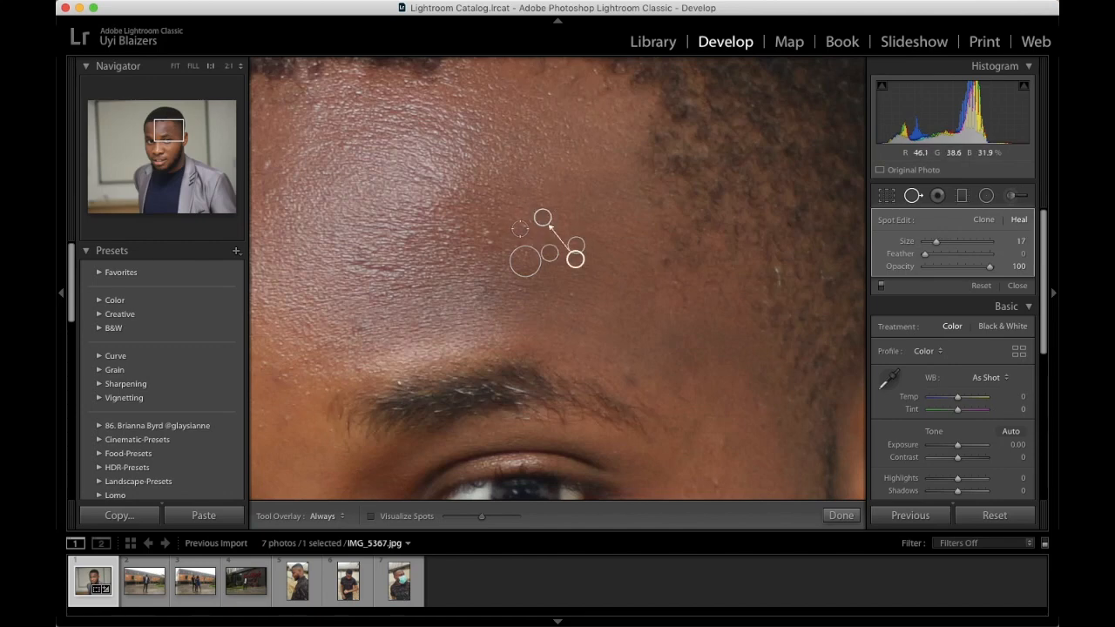
left_click(522, 228)
left_click(488, 242)
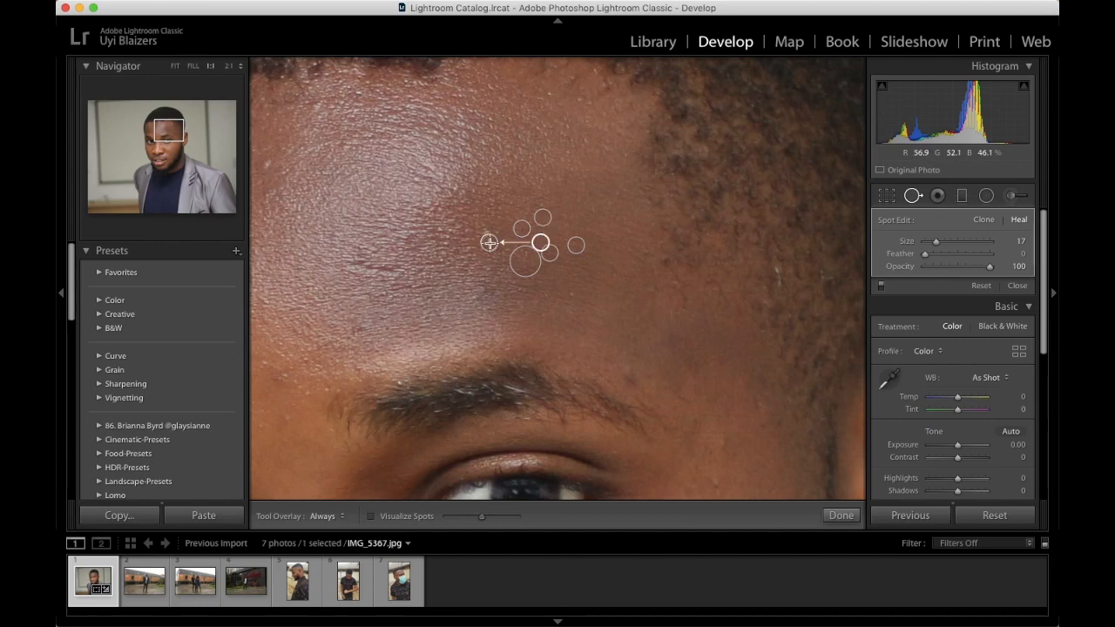
left_click(496, 241)
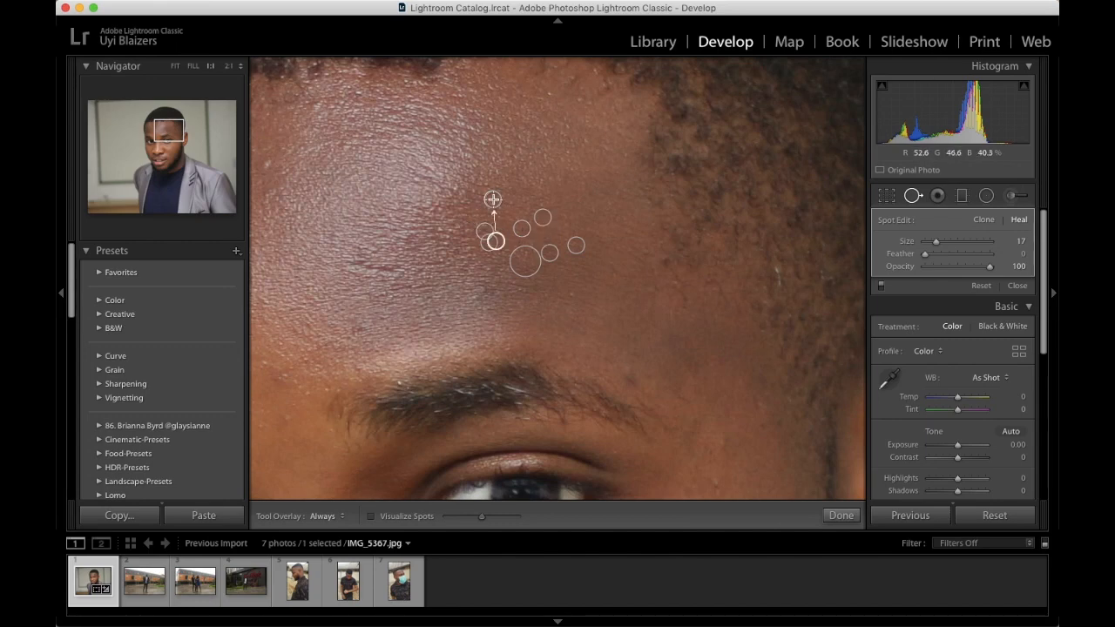
- Heal the marks near the outer end of the left eyebrow and beside the temple with a size 23 brush
scroll(627, 378, "up", 3)
left_click(628, 379)
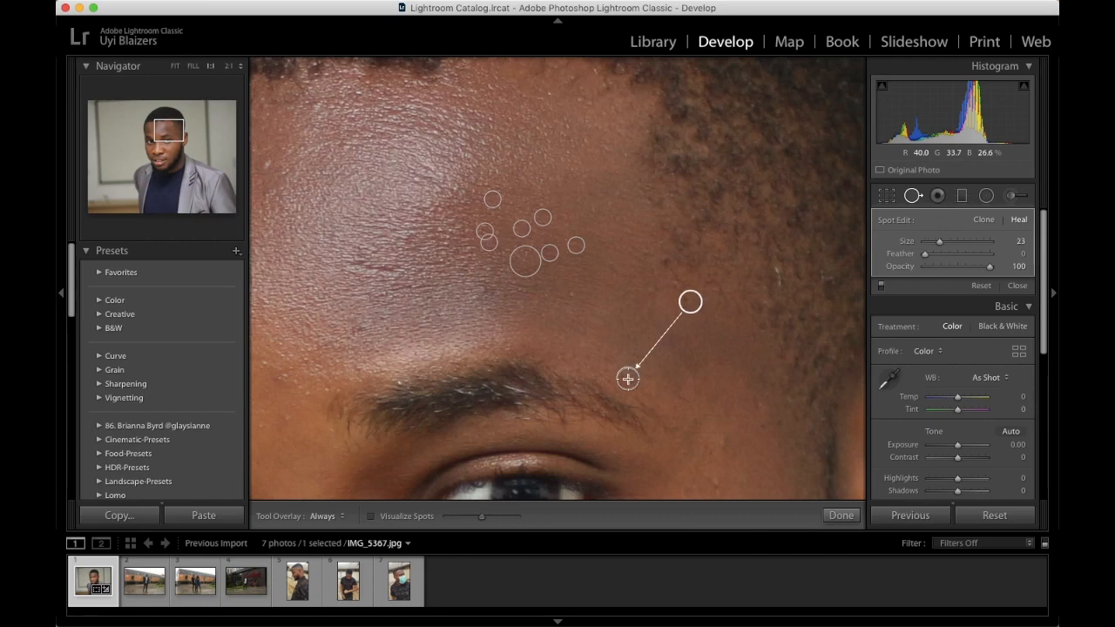
left_click(663, 264)
left_click(483, 229)
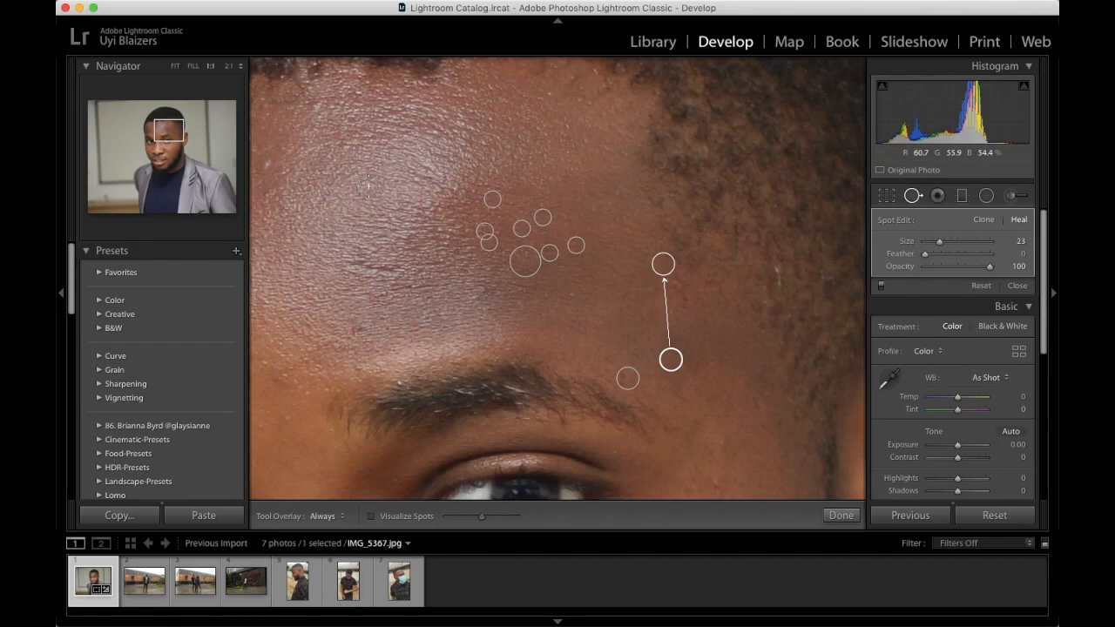
- Heal the fine lines in the shiny centre of the forehead with the size 23 brush
left_click_drag(168, 135, 155, 130)
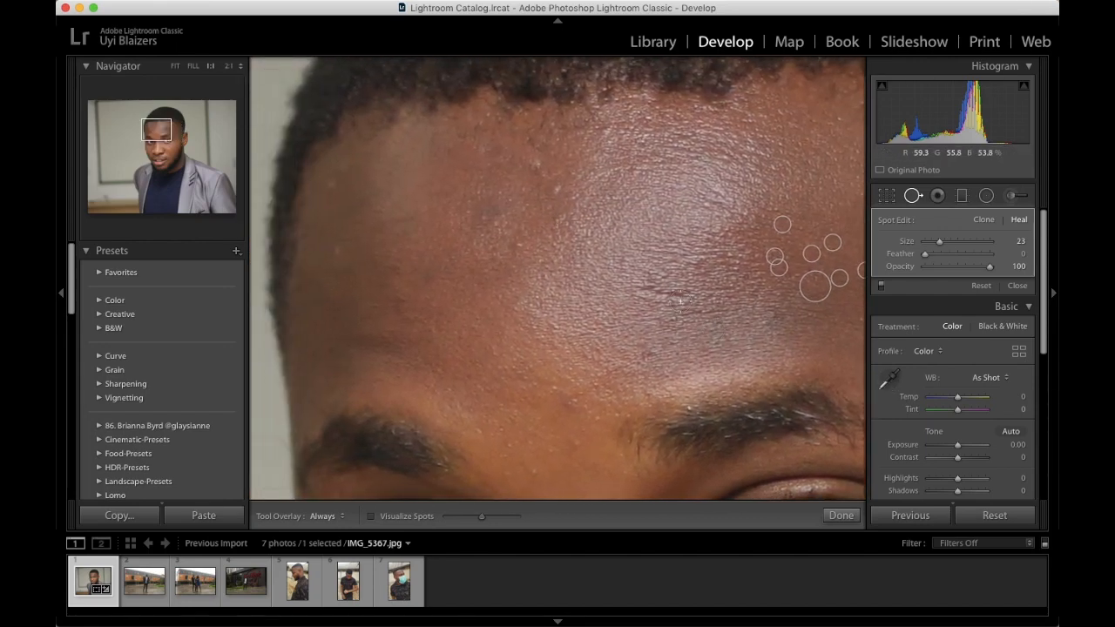
left_click(657, 294)
left_click(639, 288)
- Heal the blemishes below the hairline on the man's right forehead, moving the sources of the upper two onto cleaner skin
left_click(552, 190)
left_click_drag(535, 162, 566, 165)
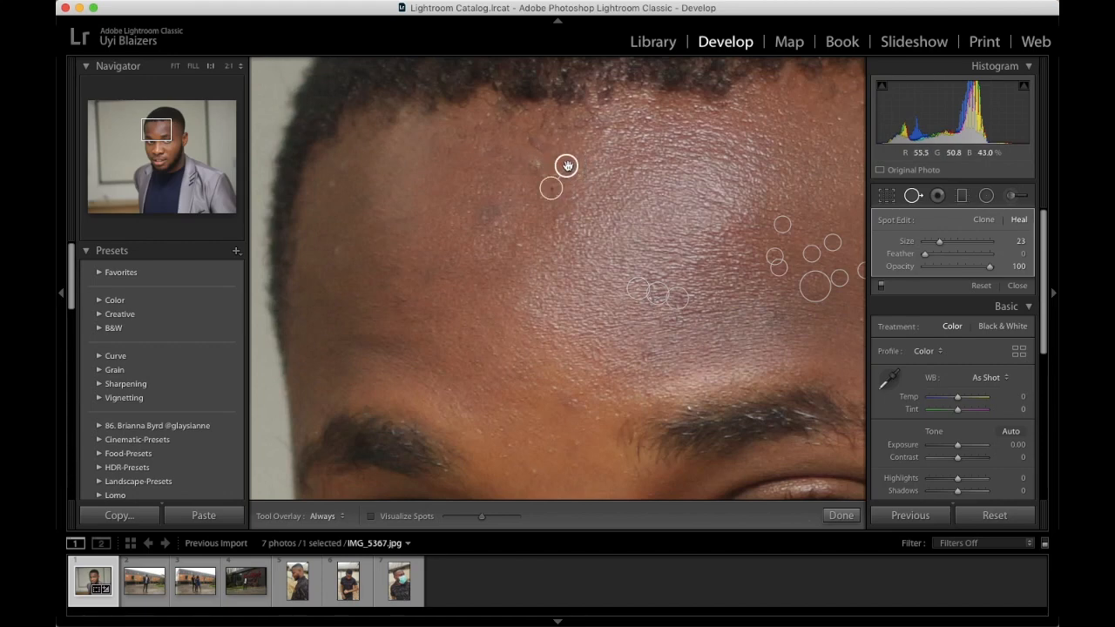
left_click(537, 165)
left_click_drag(513, 142, 579, 153)
left_click(520, 250)
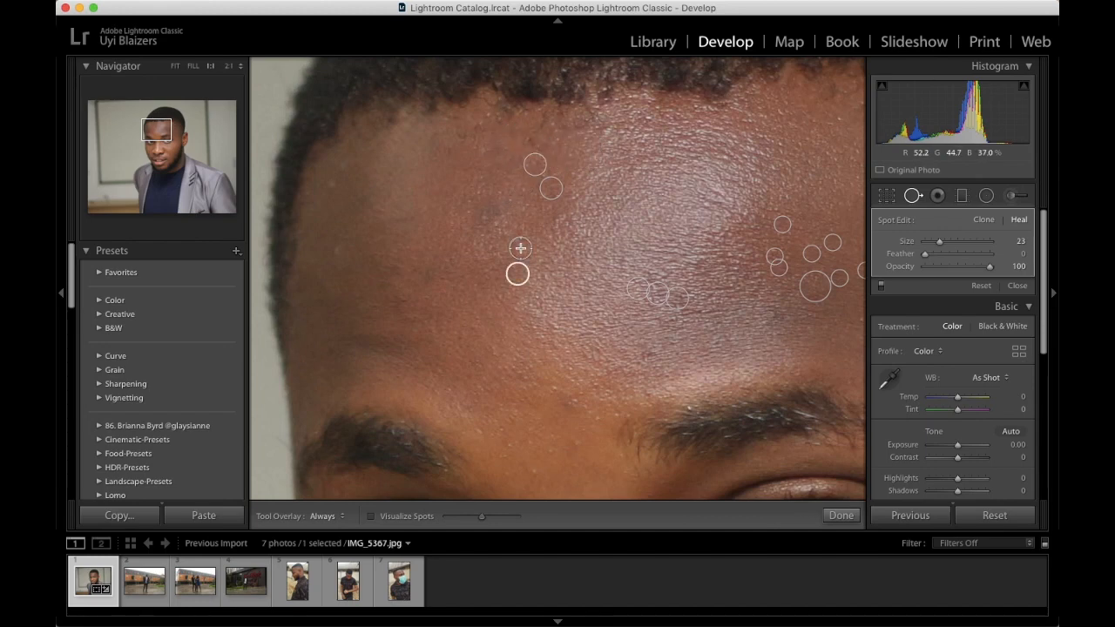
- Heal the spots at the man's right temple and just above the area between his eyebrows
left_click(334, 246)
left_click(327, 183)
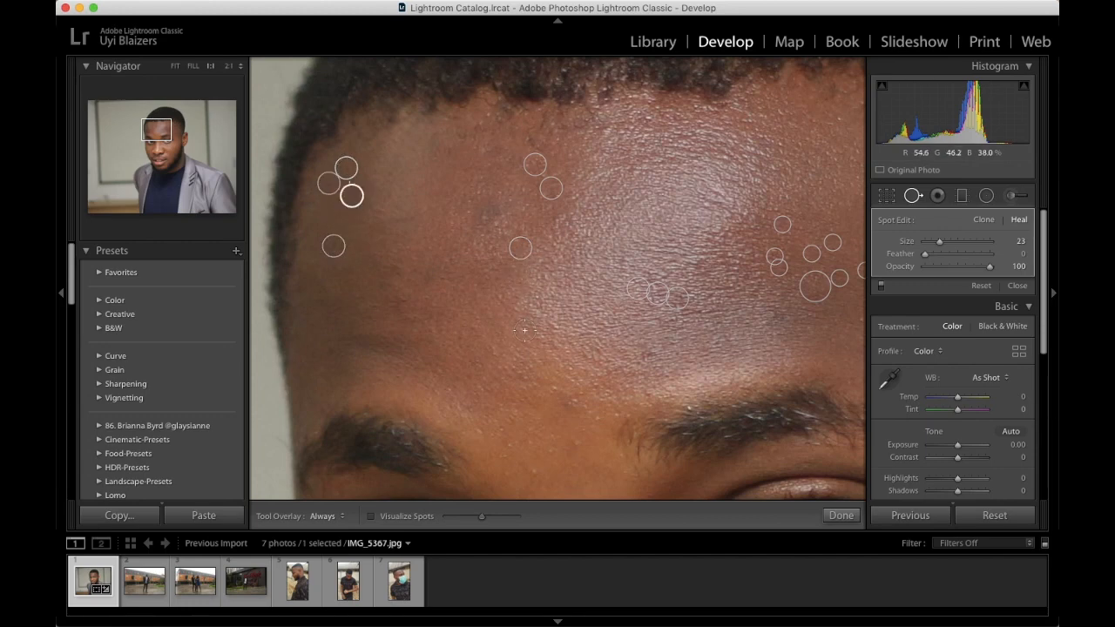
left_click(572, 401)
left_click(648, 356)
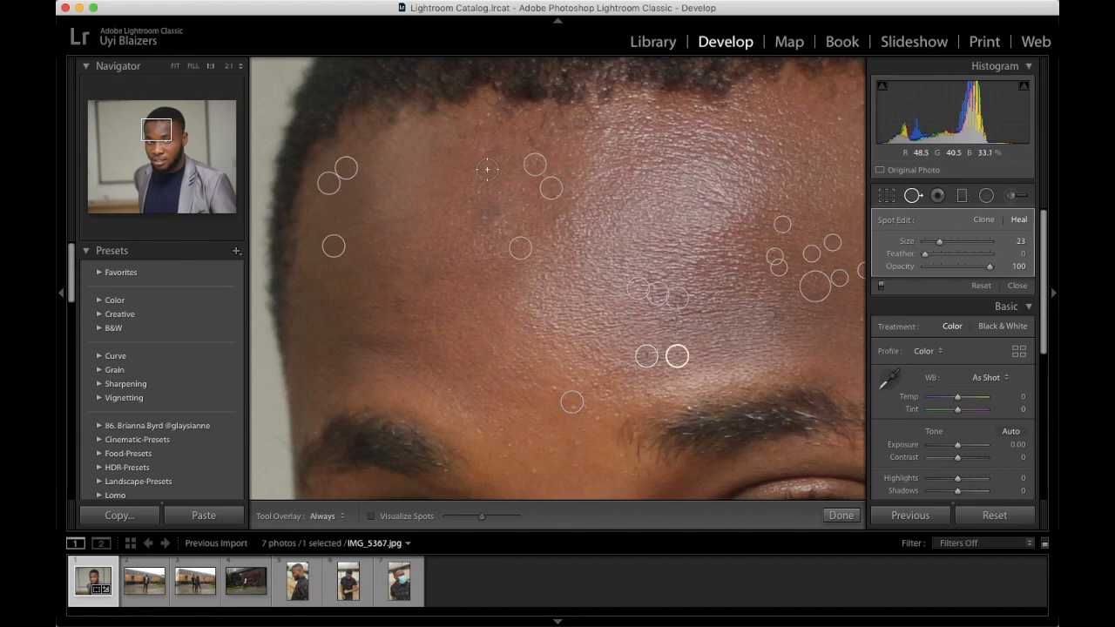
- Heal the larger dark patches on the man's right forehead with brush sizes 39 and 34
scroll(484, 213, "up", 4)
left_click(488, 215)
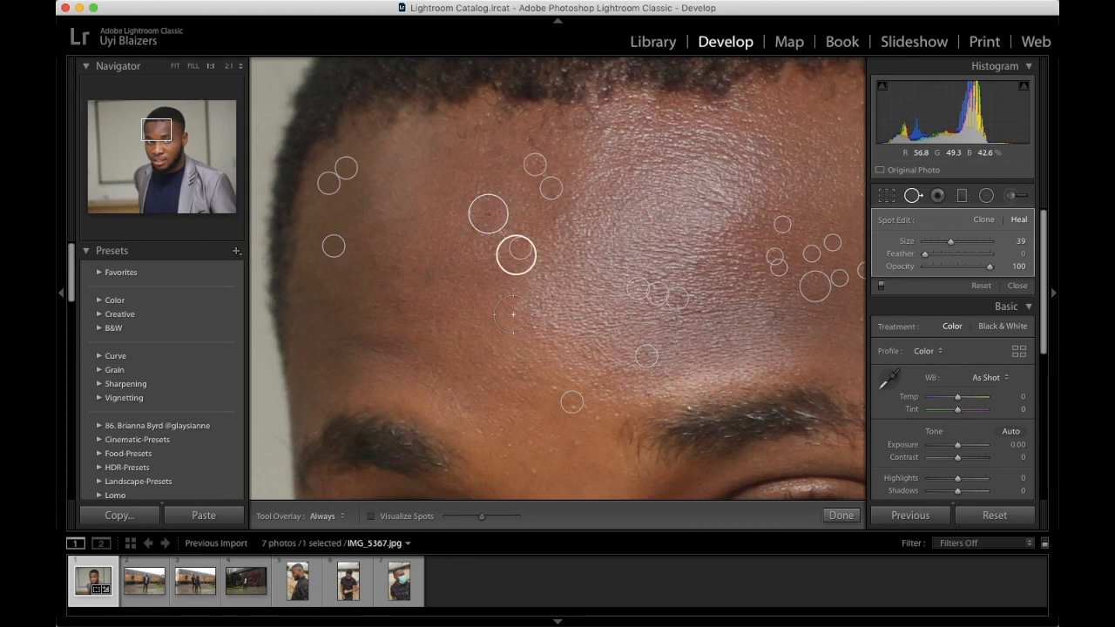
left_click(427, 278)
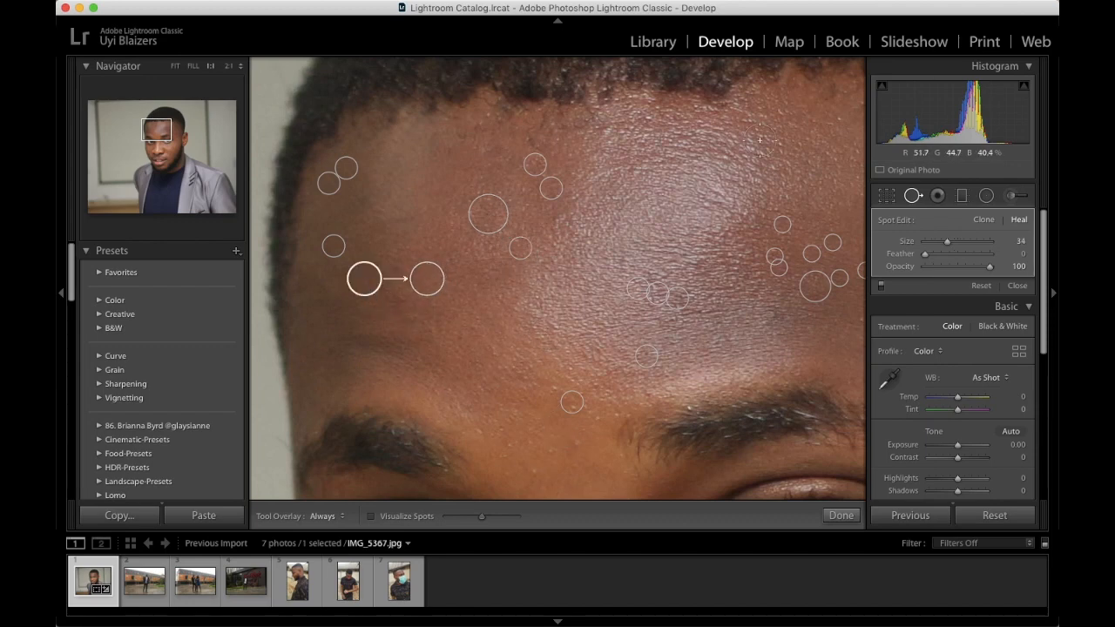
- Heal the spots beside and below the outer corner of the man's left eye with brush sizes 20 and 26
left_click_drag(163, 132, 168, 145)
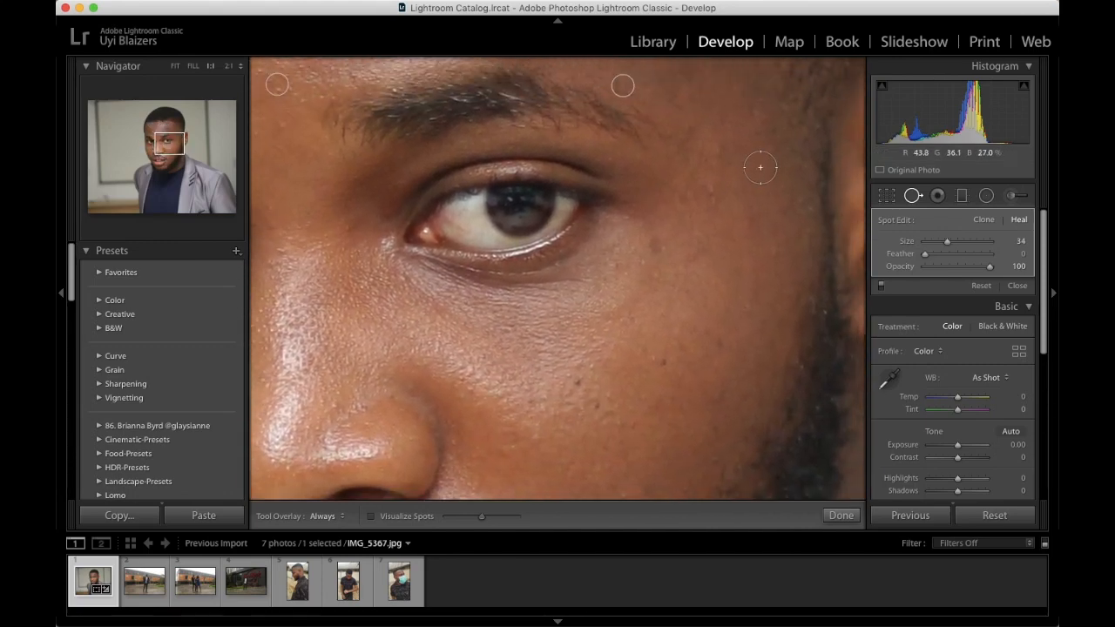
left_click(717, 149)
left_click(713, 192)
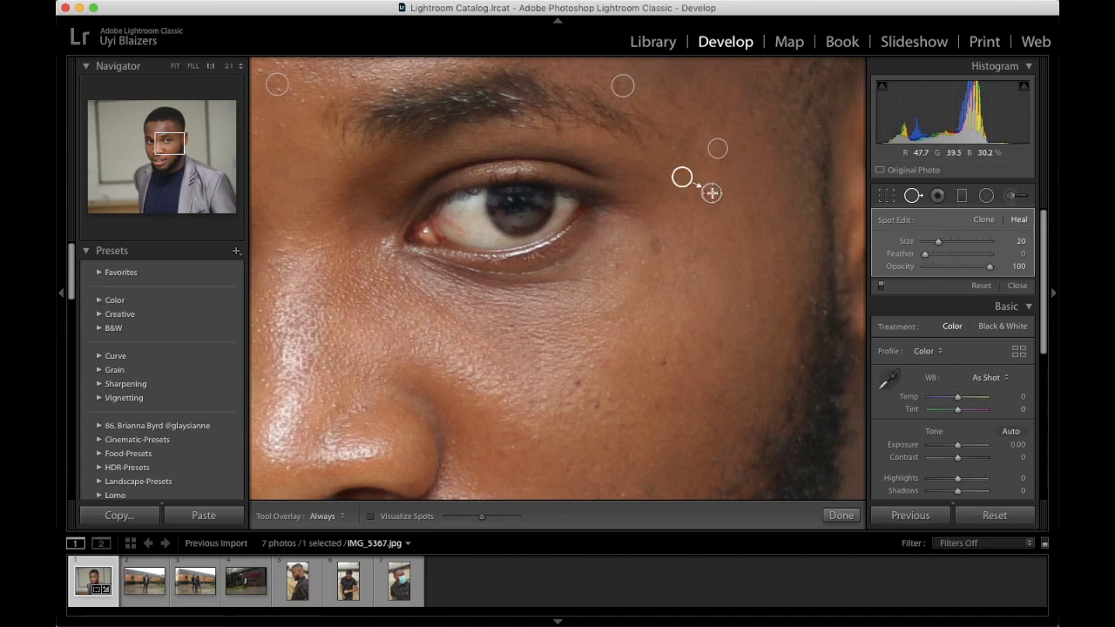
scroll(657, 245, "up", 3)
left_click(657, 244)
left_click(618, 235)
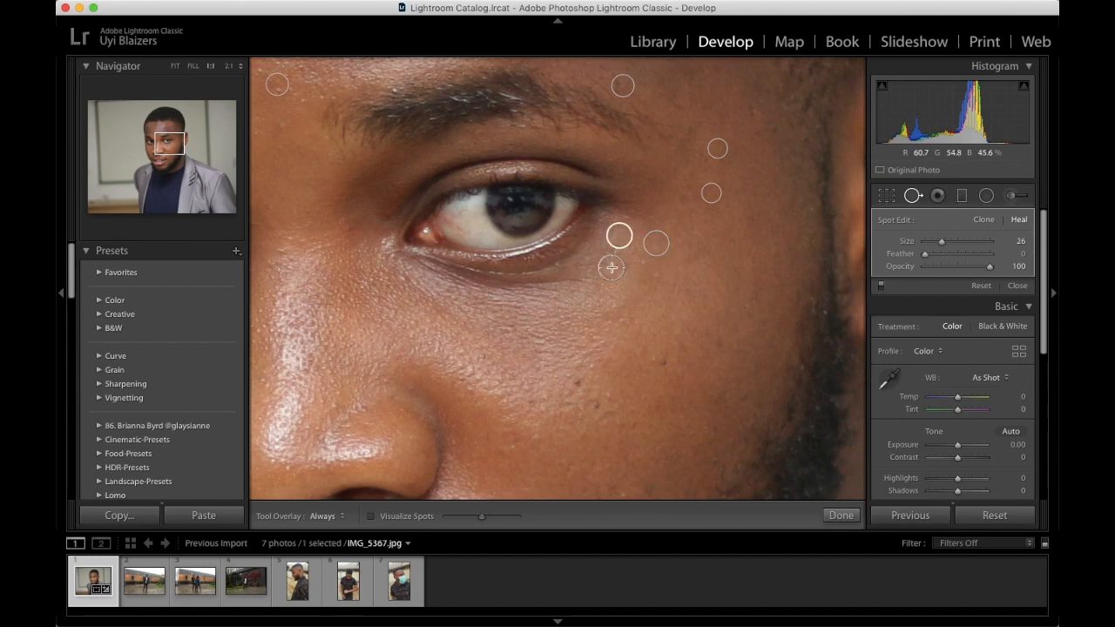
- Heal the dark spots across the man's left cheek with a size 20 brush
scroll(669, 361, "down", 3)
left_click(665, 361)
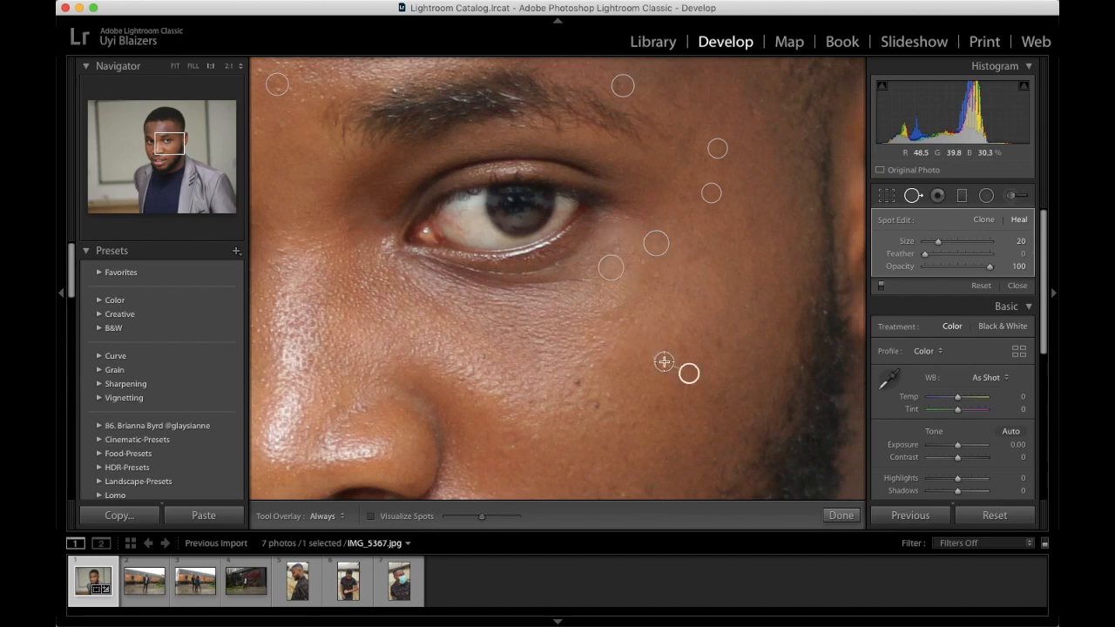
left_click(721, 342)
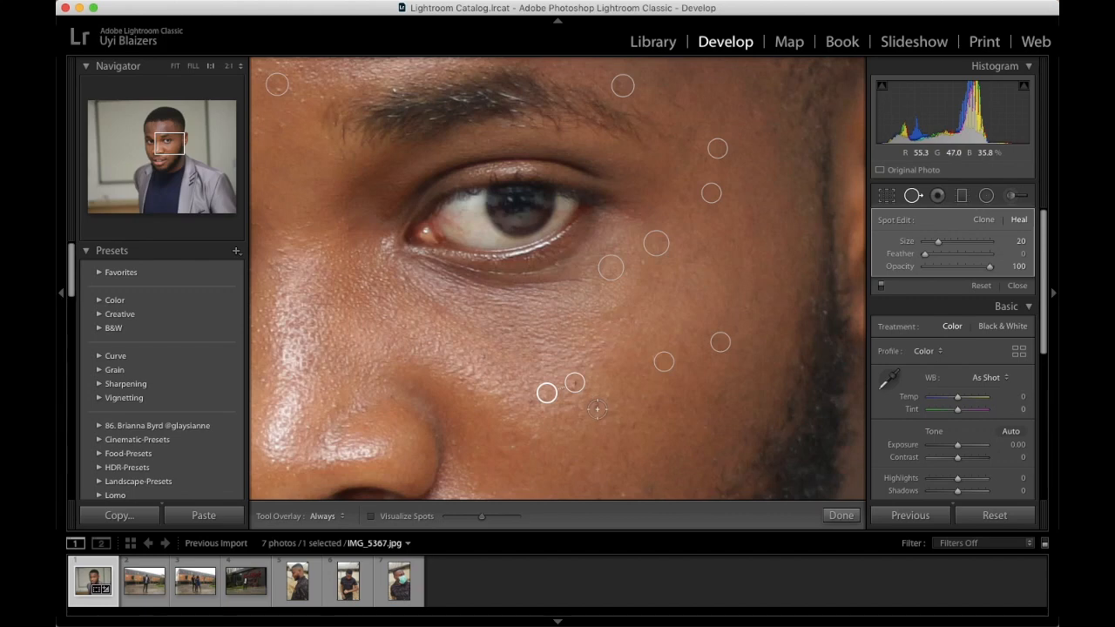
left_click(595, 404)
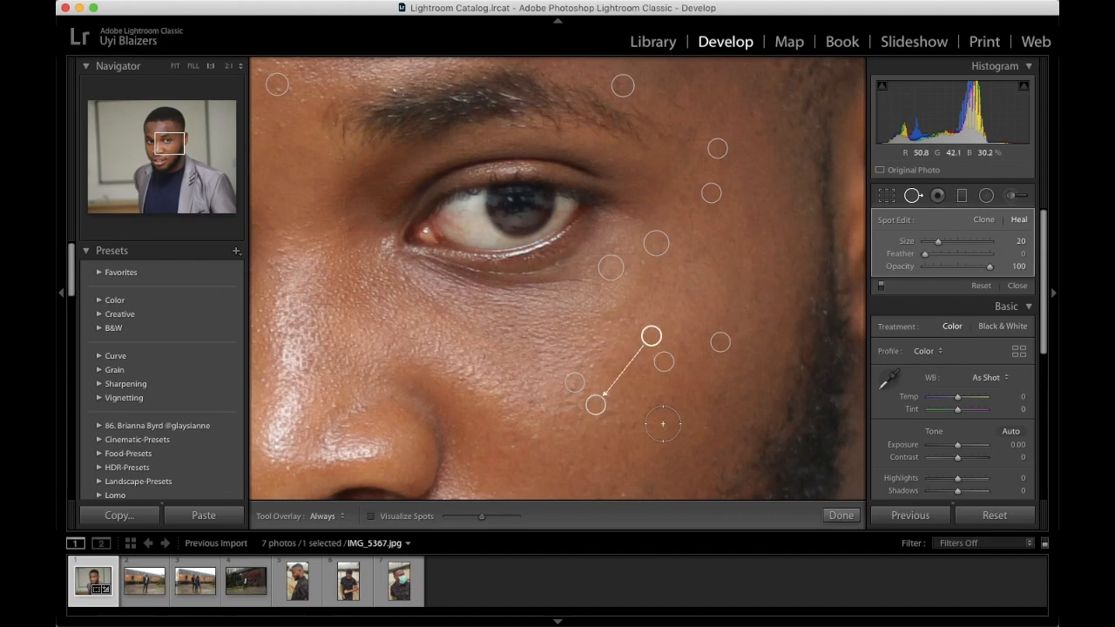
- Heal the spot on the lower left cheek near the beard at size 34 and reposition its source on clean skin
left_click_drag(183, 161, 172, 154)
scroll(601, 268, "up", 3)
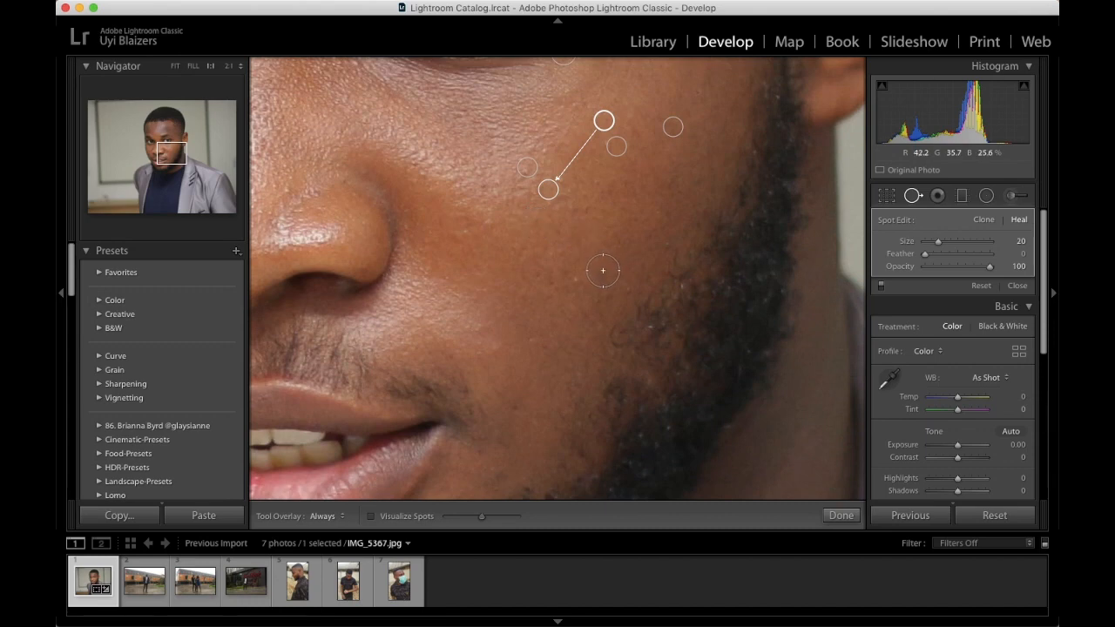
left_click(602, 268)
left_click_drag(645, 269, 640, 230)
- Heal the two spots on the man's right cheek at size 34, then finish Spot Removal with the whole photo in view
left_click_drag(178, 162, 149, 145)
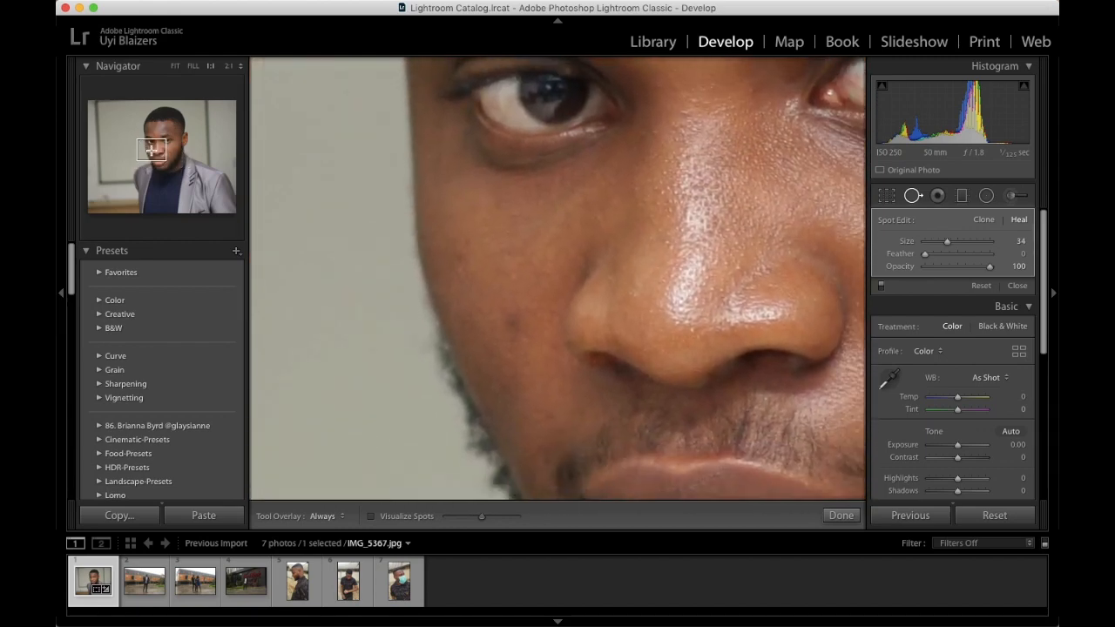
left_click(510, 326)
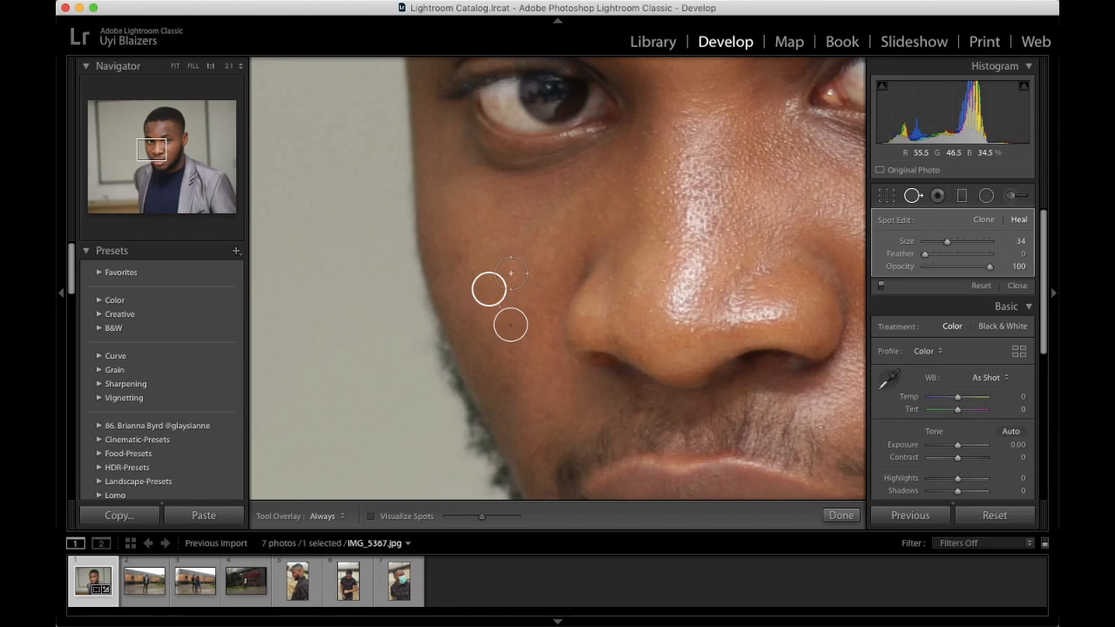
left_click(462, 260)
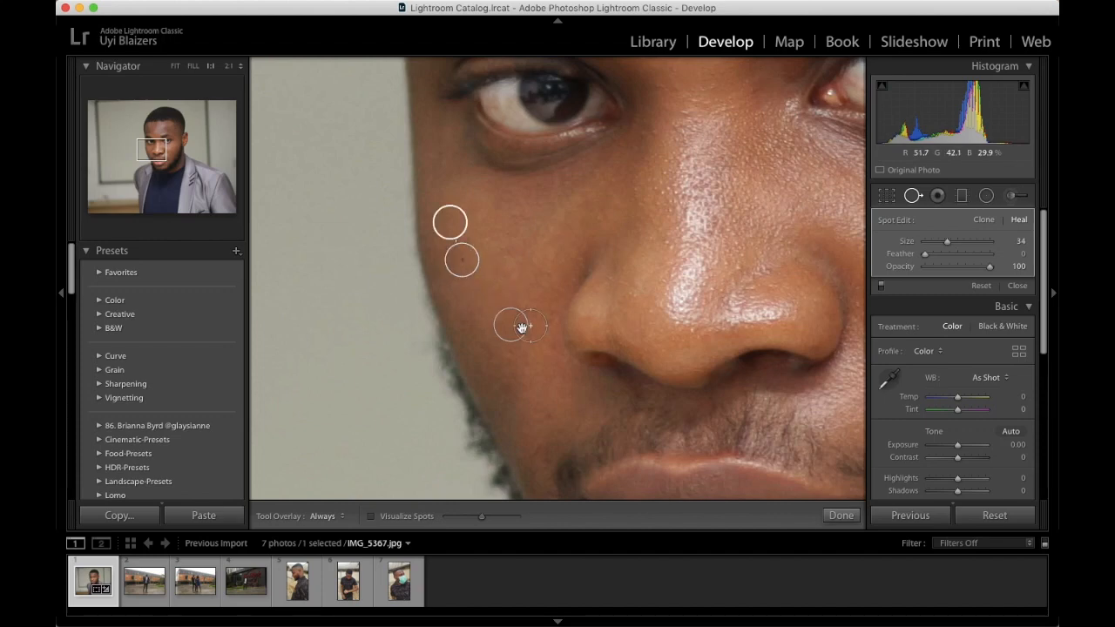
left_click(175, 66)
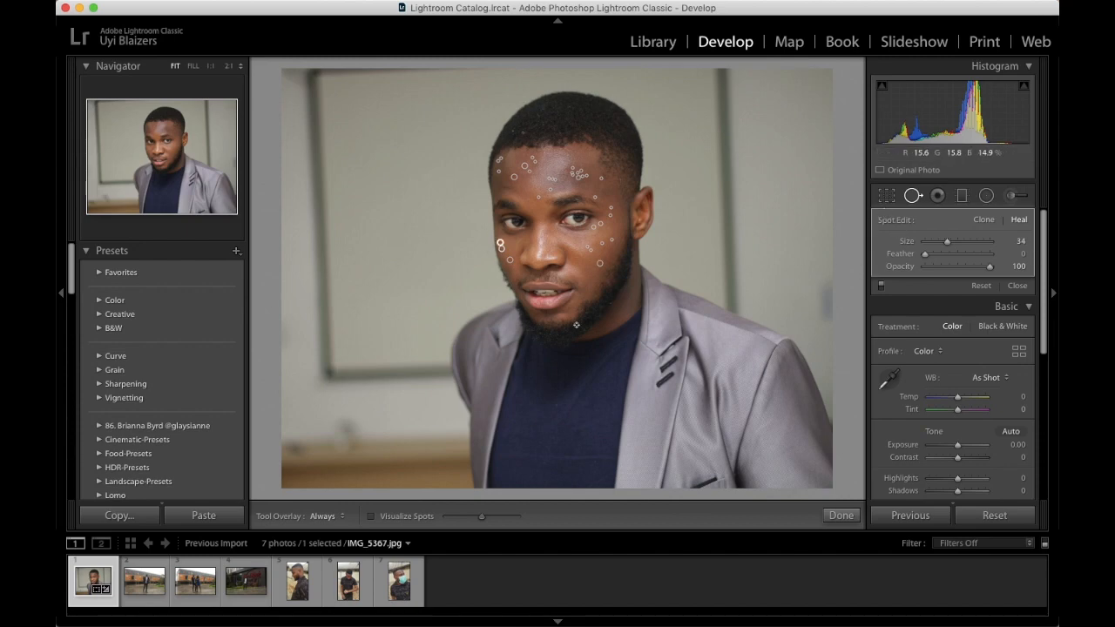
left_click(910, 197)
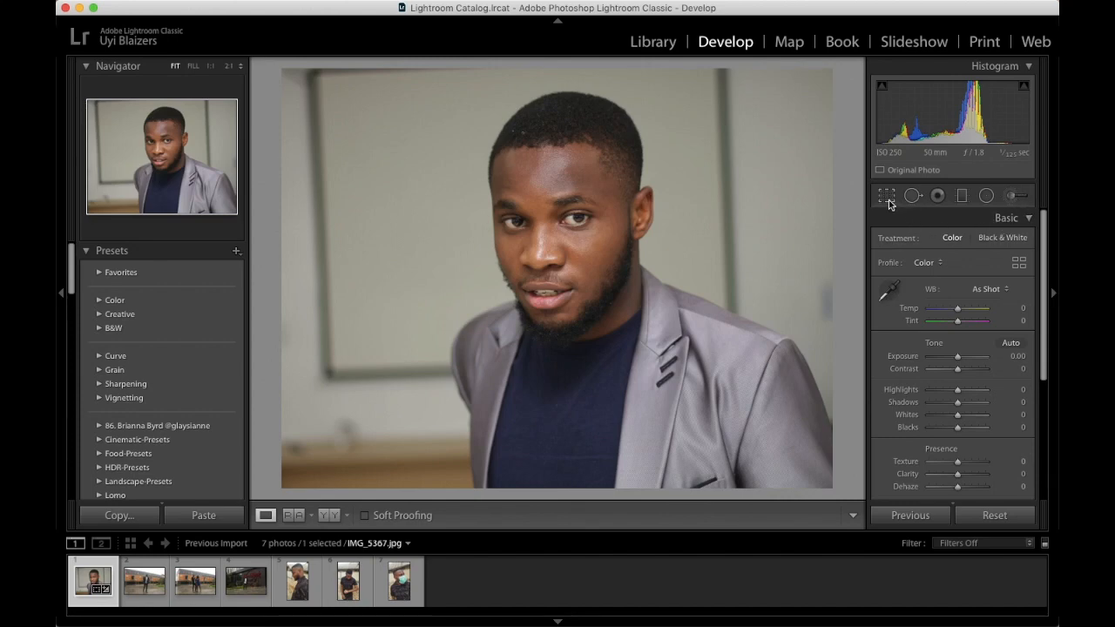
- Brighten the man's left eye with a small Adjustment Brush dab at Exposure 1.00 and set the mask's Tint to -3
left_click(1010, 195)
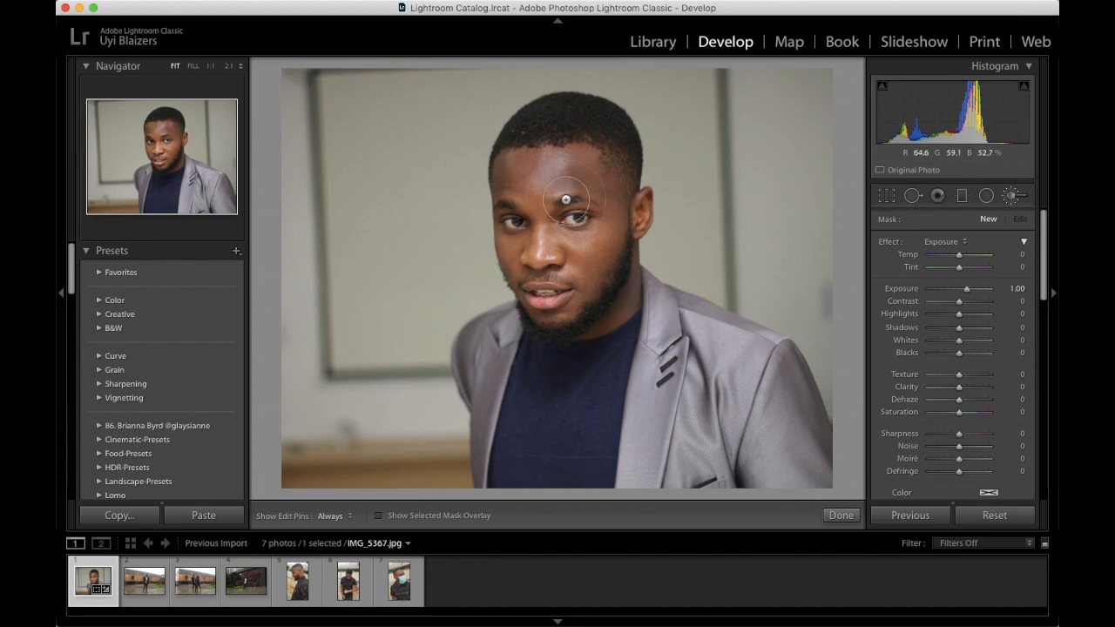
scroll(558, 241, "up", 5)
scroll(558, 239, "down", 1)
scroll(558, 239, "up", 5)
scroll(568, 255, "down", 5)
left_click(576, 219)
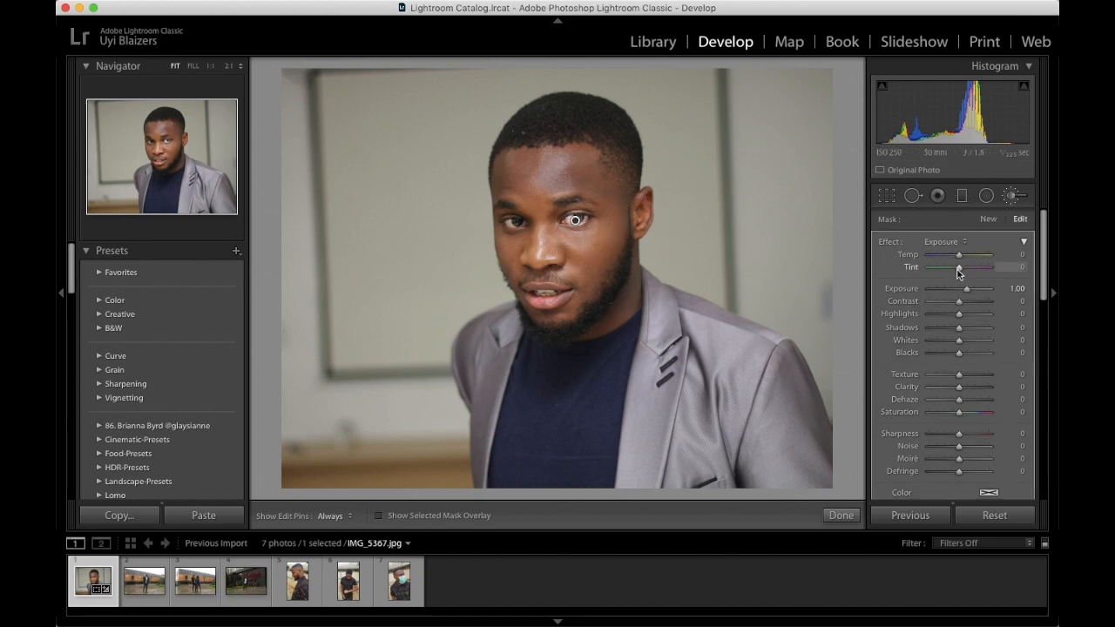
left_click_drag(961, 270, 914, 275)
left_click_drag(929, 269, 960, 278)
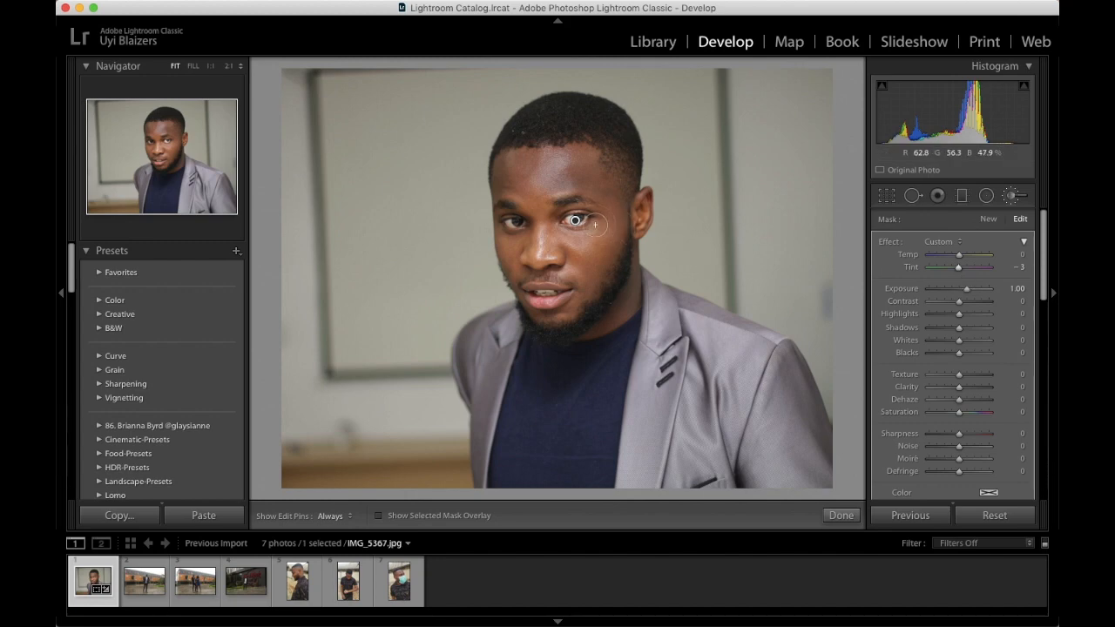
- Undo the Adjustment Brush brightening on the man's left eye and leave the local tools for the Basic adjustments
key("cmd+z")
key("cmd+z")
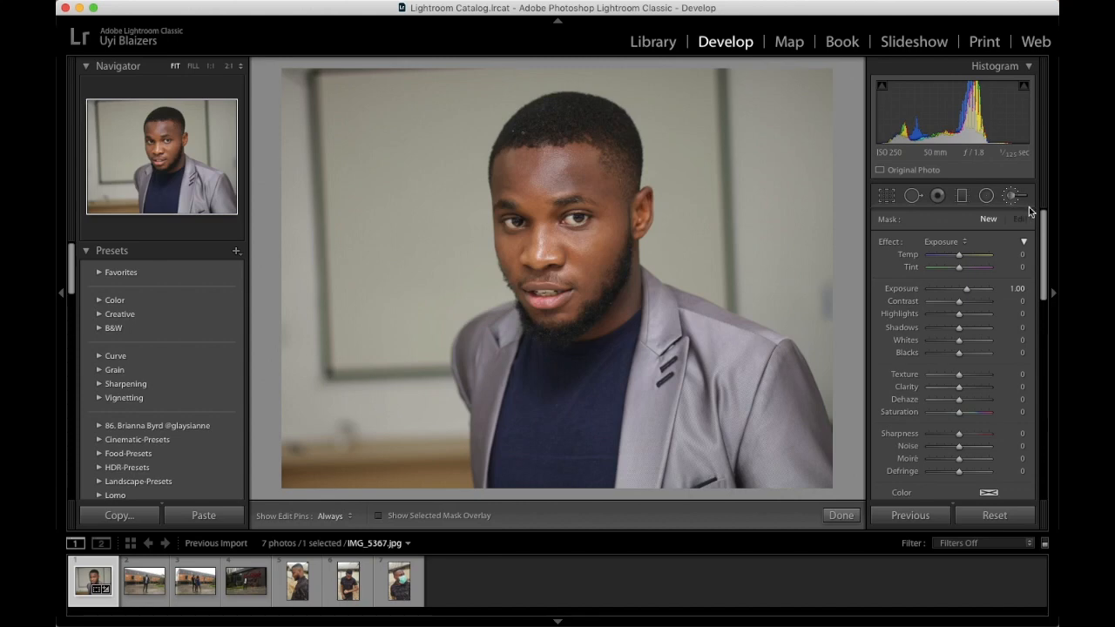
left_click(886, 197)
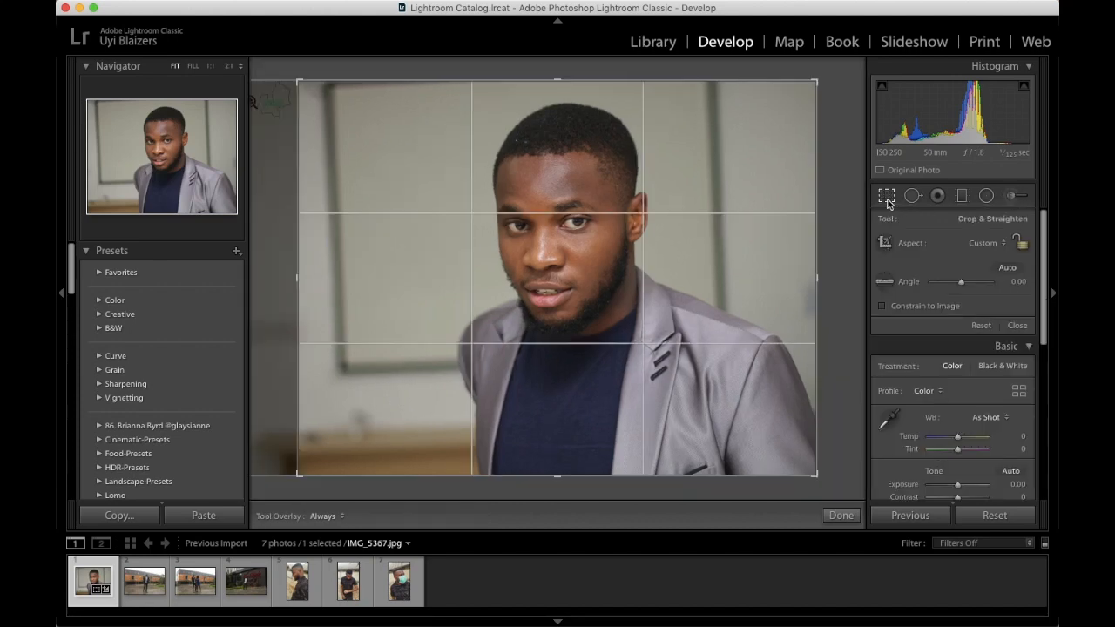
left_click(887, 198)
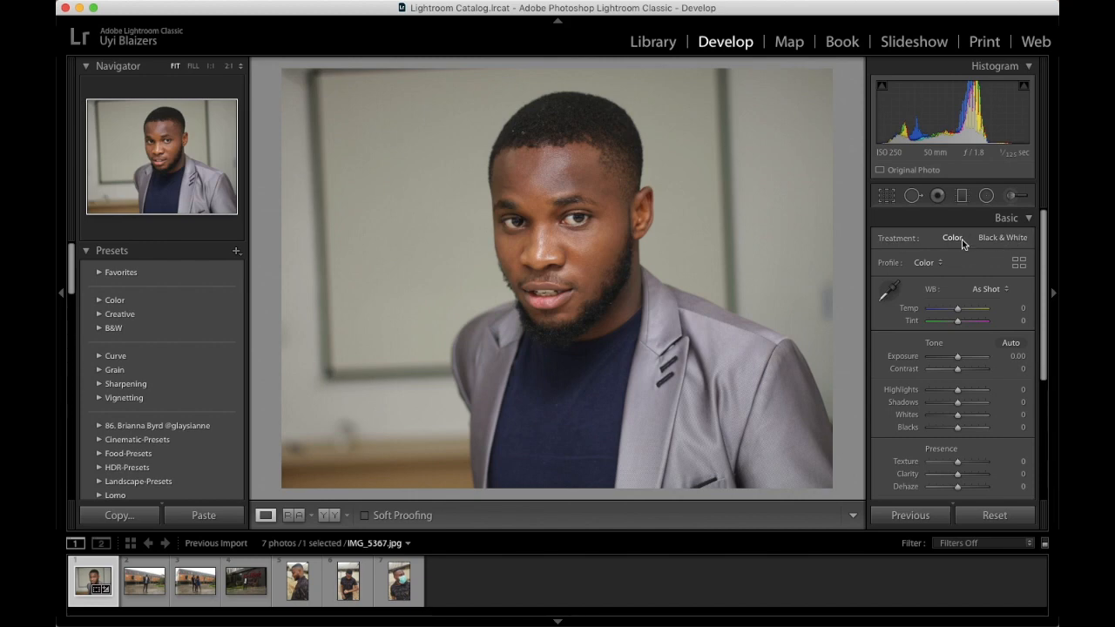
- Try out the Black & White treatment and the Temp and Tint white balance adjustments on the portrait
left_click(990, 238)
left_click(942, 264)
left_click(939, 266)
mouse_move(957, 310)
left_mouse_down()
mouse_move(978, 311)
mouse_move(921, 317)
mouse_move(957, 315)
left_mouse_up()
mouse_move(958, 324)
left_mouse_down()
mouse_move(932, 326)
mouse_move(995, 331)
mouse_move(957, 329)
left_mouse_up()
- Set the portrait's tone to Contrast +26, Highlights +50, Shadows -50, Whites +46 and Blacks -23
scroll(957, 336, "down", 2)
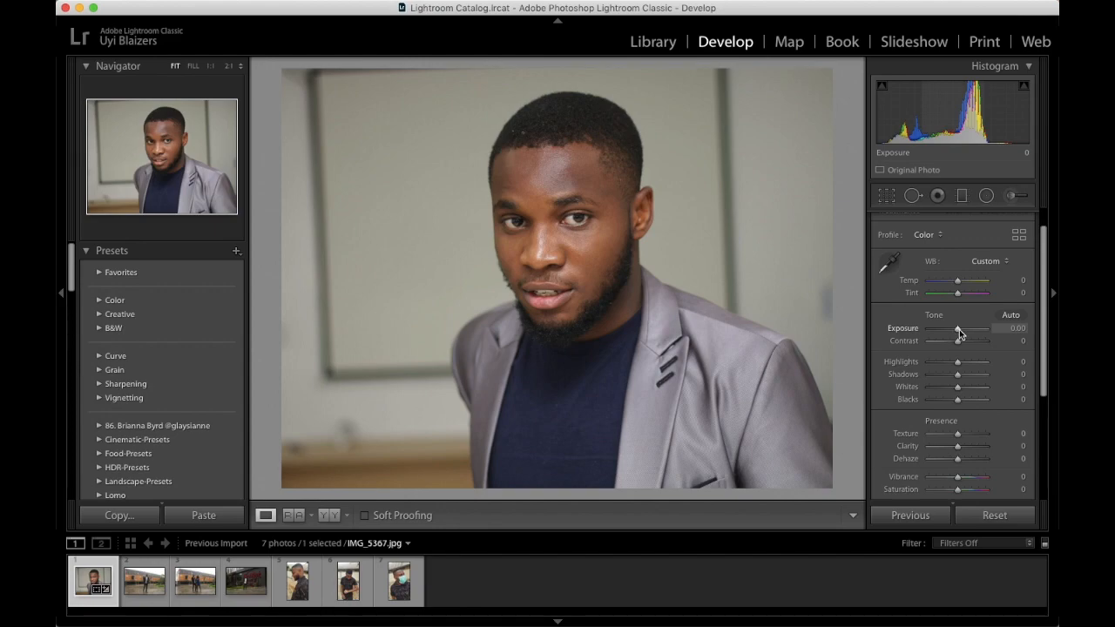
mouse_move(959, 332)
left_mouse_down()
mouse_move(973, 326)
mouse_move(932, 328)
mouse_move(1001, 347)
mouse_move(915, 346)
mouse_move(964, 347)
left_mouse_up()
scroll(961, 366, "down", 1)
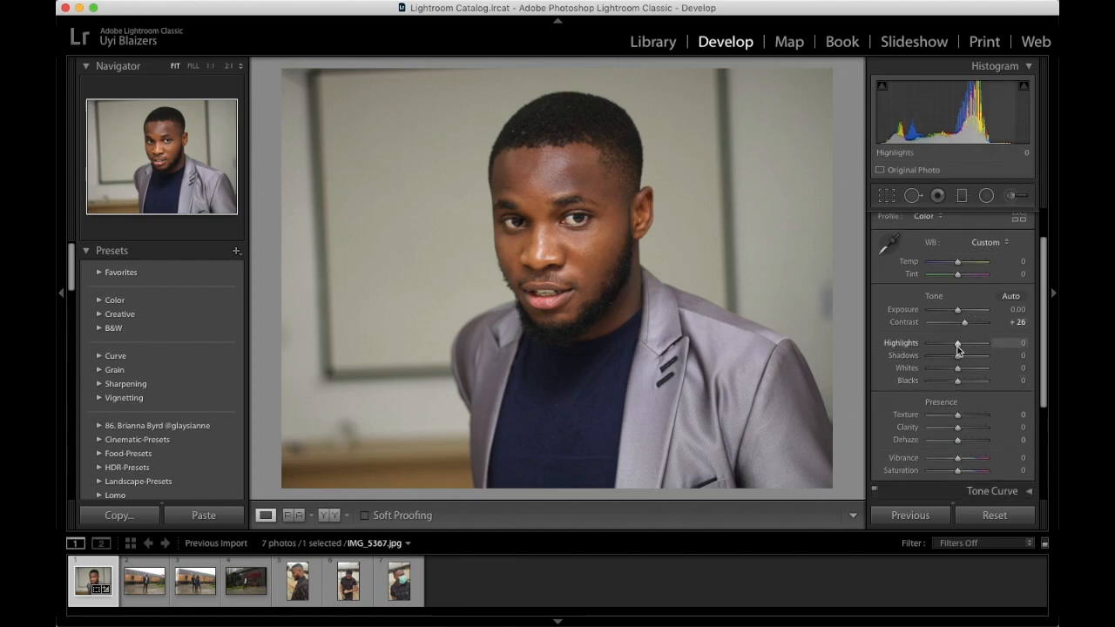
left_click_drag(924, 344, 959, 349)
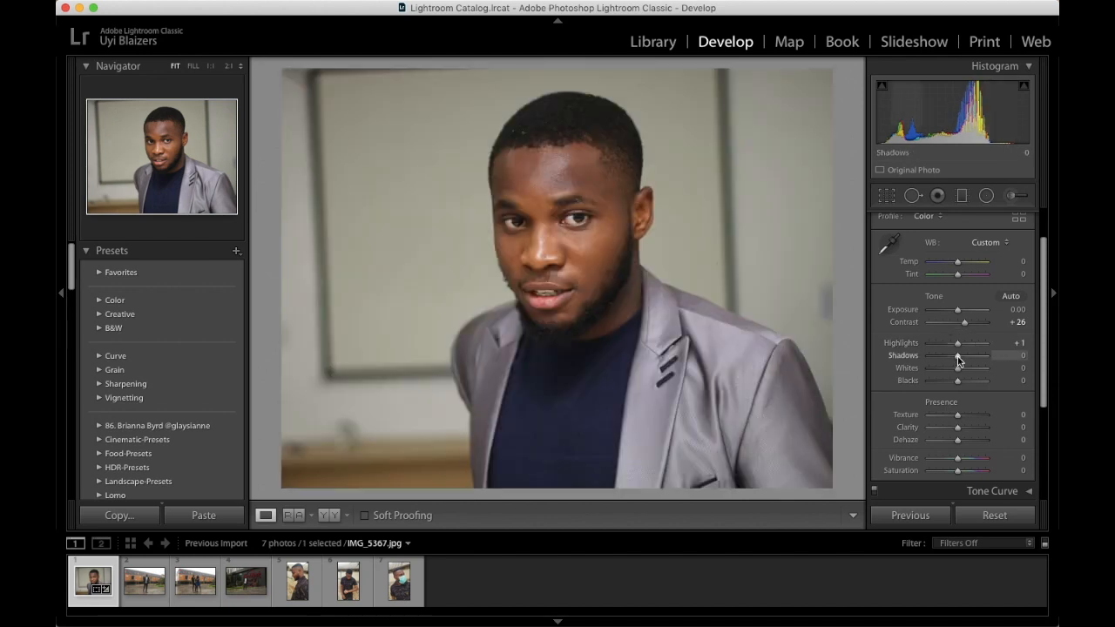
mouse_move(958, 357)
left_mouse_down()
mouse_move(926, 361)
mouse_move(988, 361)
mouse_move(916, 362)
mouse_move(990, 365)
mouse_move(935, 363)
mouse_move(957, 365)
left_mouse_up()
mouse_move(957, 343)
left_mouse_down()
mouse_move(978, 346)
mouse_move(938, 341)
mouse_move(1004, 363)
mouse_move(978, 348)
mouse_move(943, 360)
left_mouse_up()
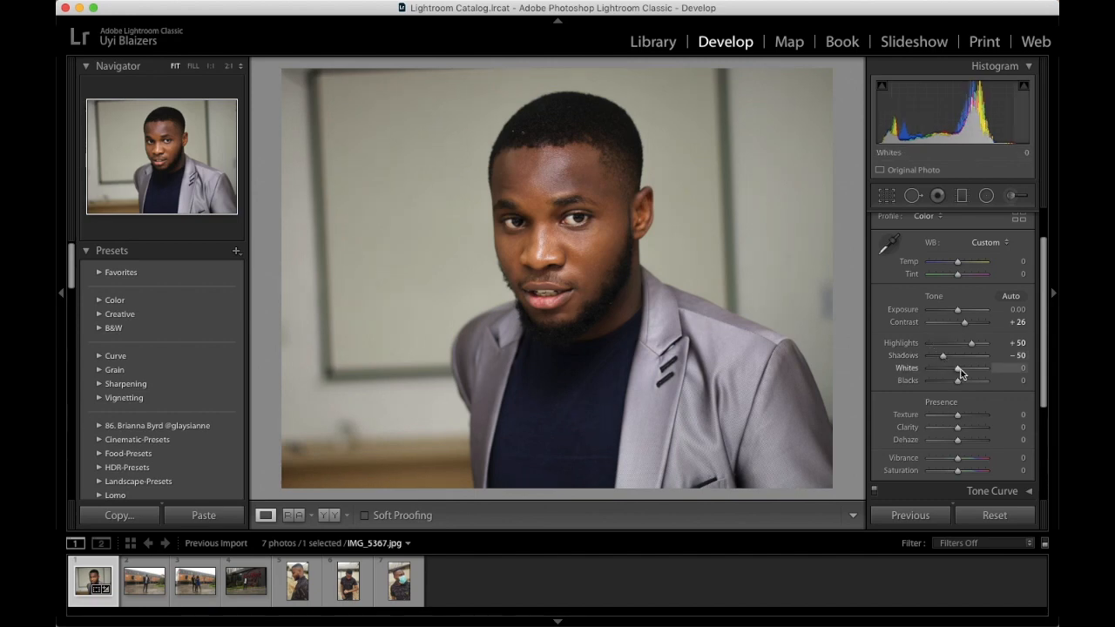
mouse_move(957, 372)
left_mouse_down()
mouse_move(1008, 374)
mouse_move(925, 374)
mouse_move(972, 373)
left_mouse_up()
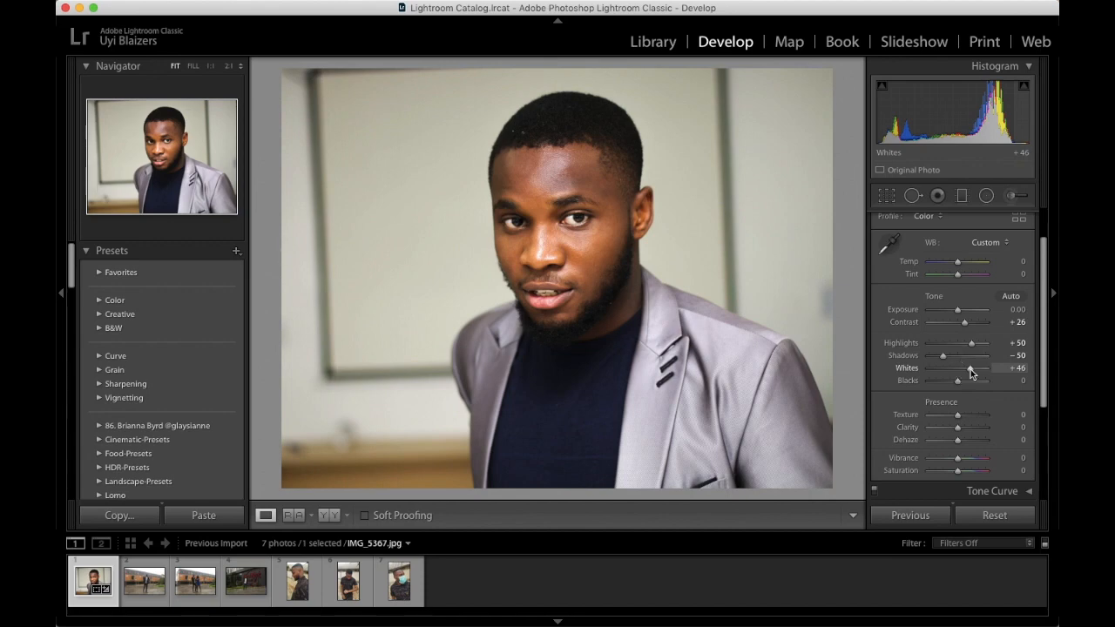
mouse_move(957, 383)
left_mouse_down()
mouse_move(923, 383)
mouse_move(952, 385)
left_mouse_up()
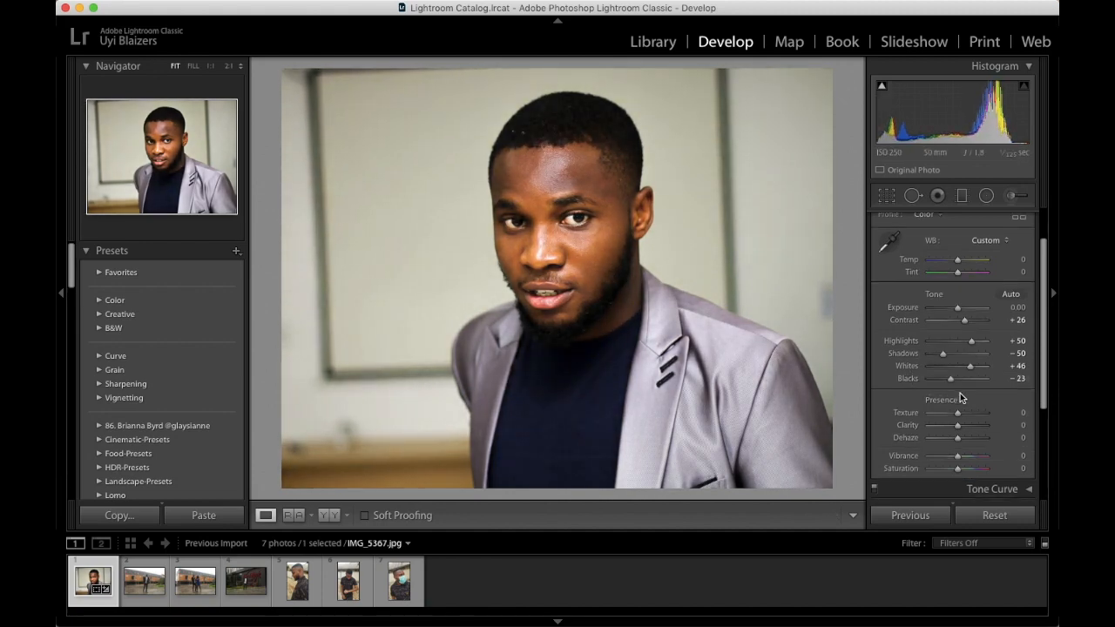
- Set Texture to +9 and try out Clarity and Vibrance, leaving both at 0
scroll(959, 393, "down", 2)
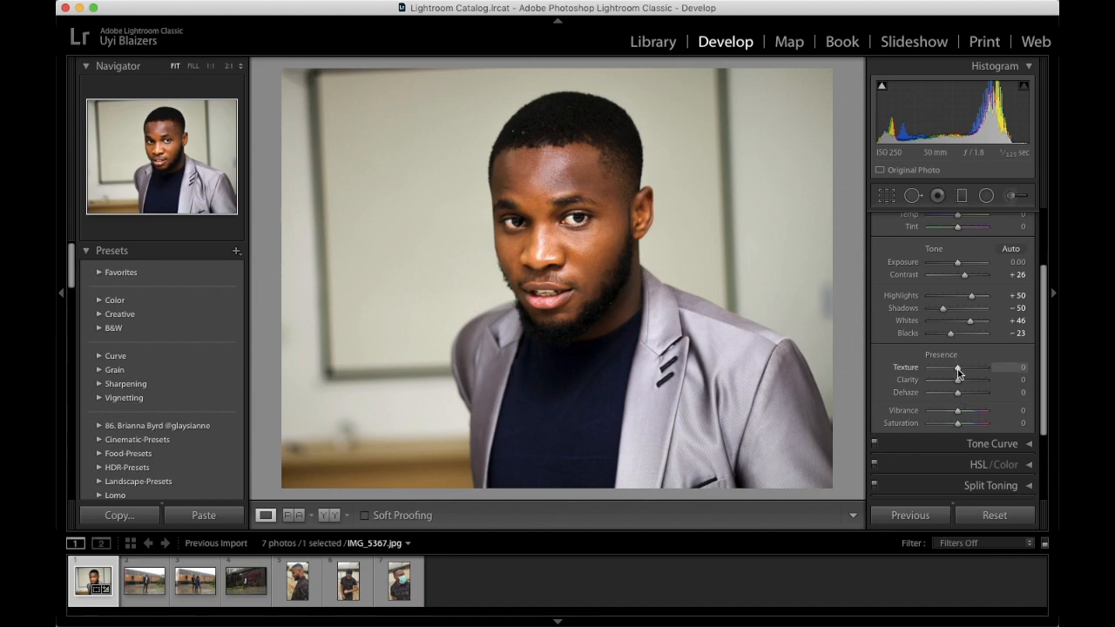
left_click_drag(958, 372, 983, 375)
mouse_move(982, 374)
left_mouse_down()
mouse_move(910, 377)
mouse_move(961, 373)
left_mouse_up()
left_click_drag(961, 372, 957, 372)
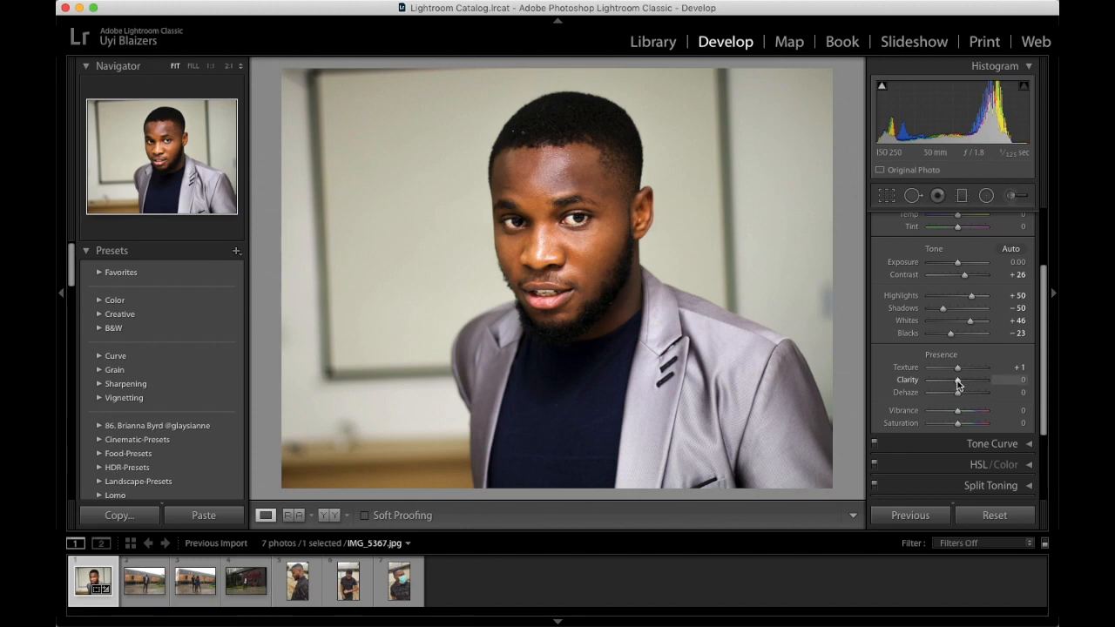
left_click_drag(960, 383, 986, 384)
left_click_drag(1004, 381, 961, 371)
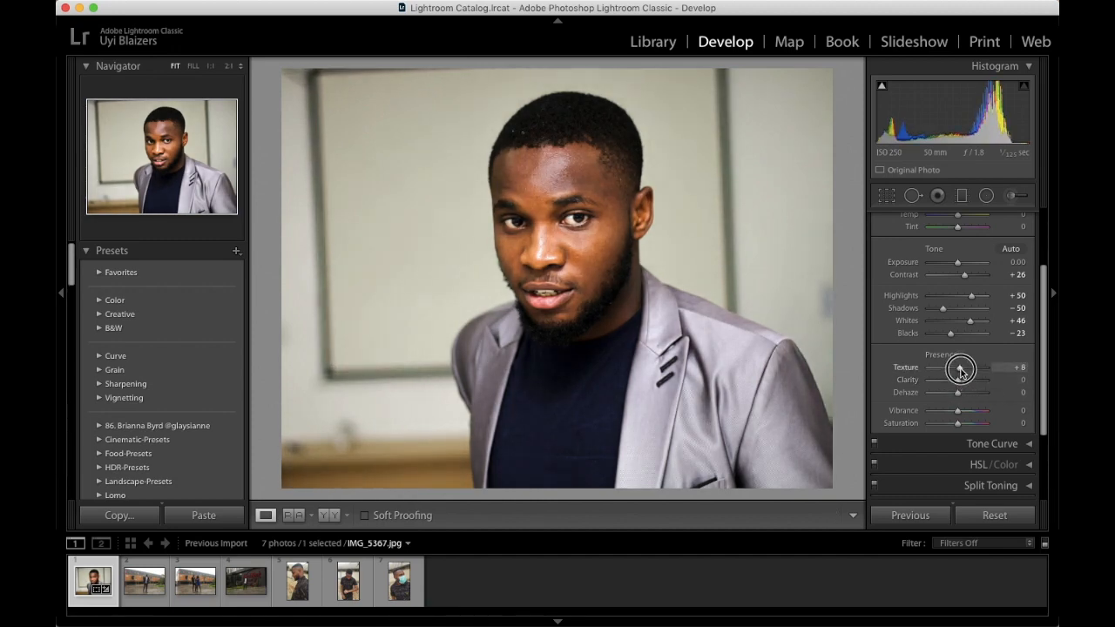
left_click_drag(960, 370, 957, 402)
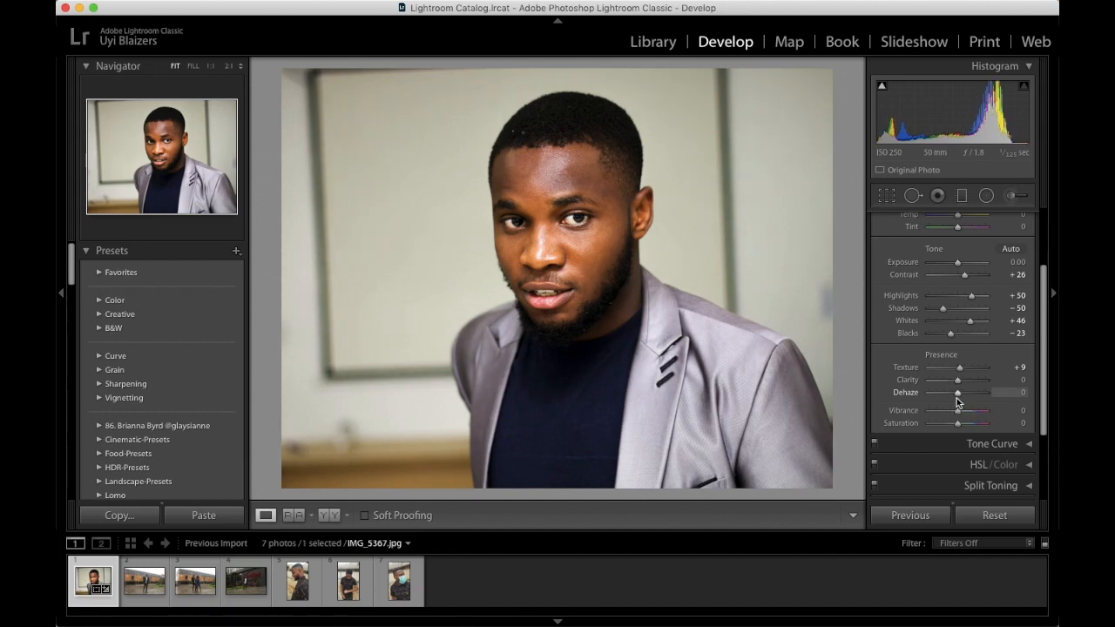
scroll(931, 395, "down", 2)
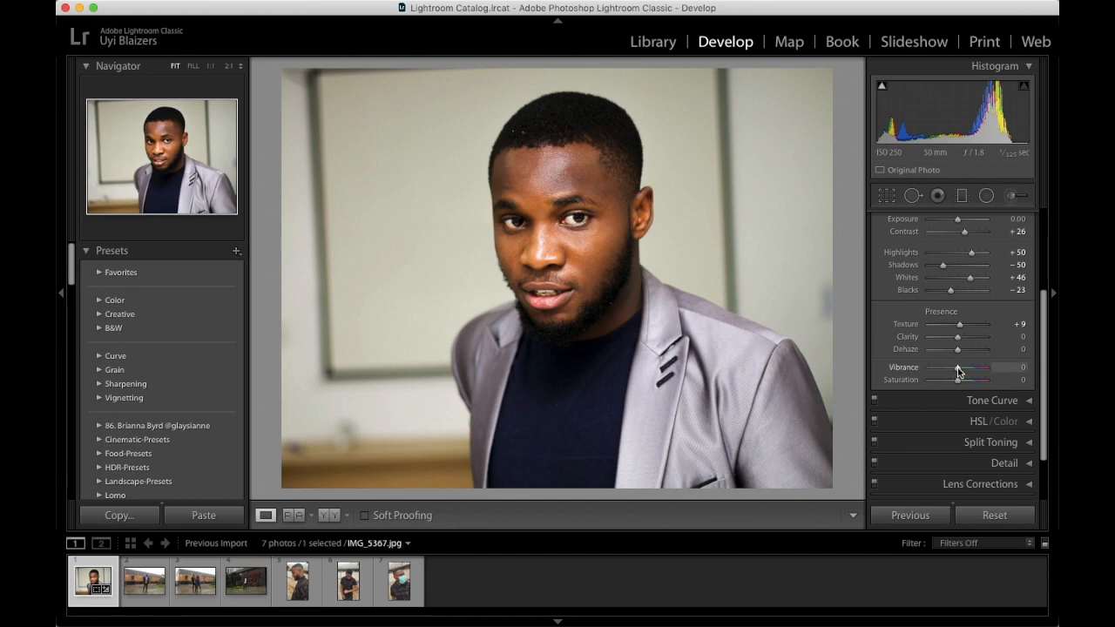
mouse_move(957, 370)
left_mouse_down()
mouse_move(1020, 374)
mouse_move(904, 373)
mouse_move(958, 375)
mouse_move(895, 393)
mouse_move(1002, 393)
mouse_move(957, 390)
left_mouse_up()
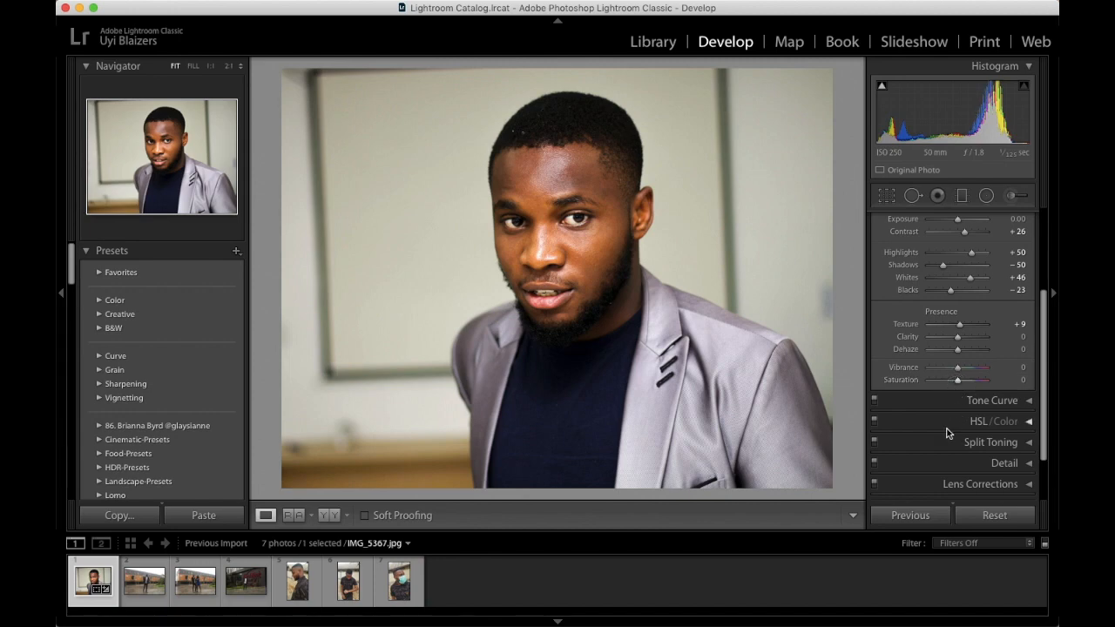
- Shape the Tone Curve with Highlights -4, Lights +12 and Darks -14, keeping the Point Curve on Linear
scroll(974, 415, "down", 3)
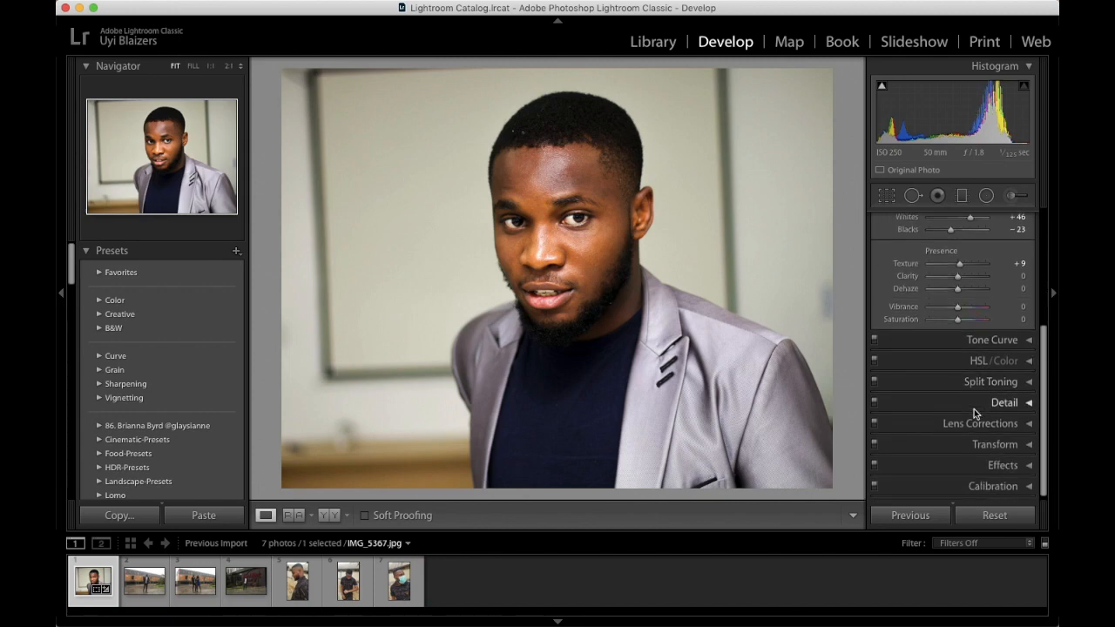
left_click(993, 339)
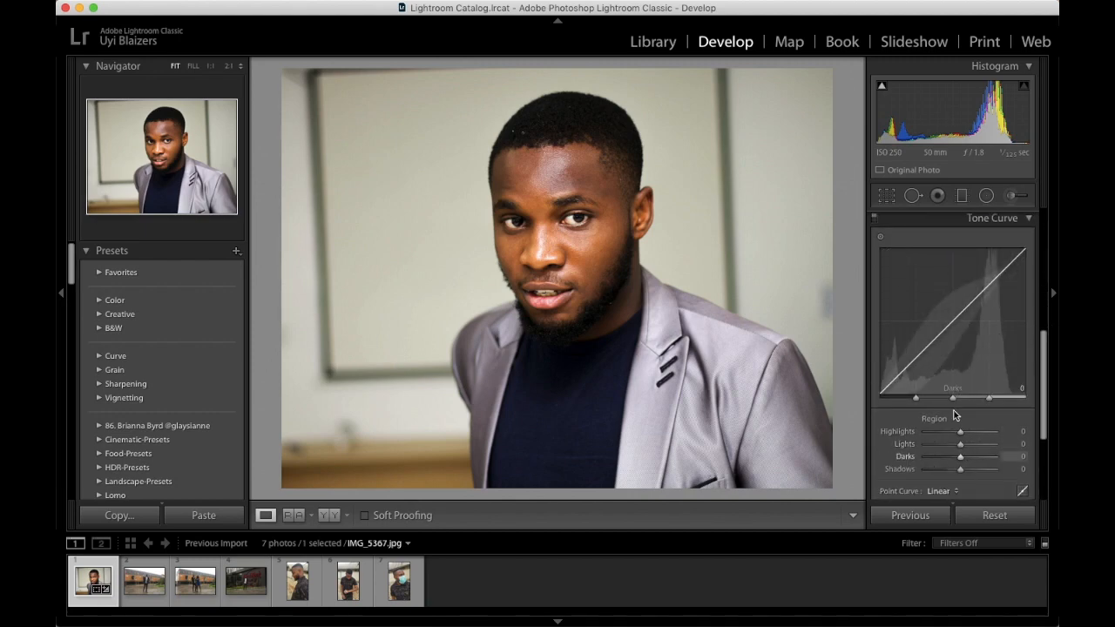
mouse_move(930, 345)
left_mouse_down()
mouse_move(929, 366)
mouse_move(929, 352)
left_mouse_up()
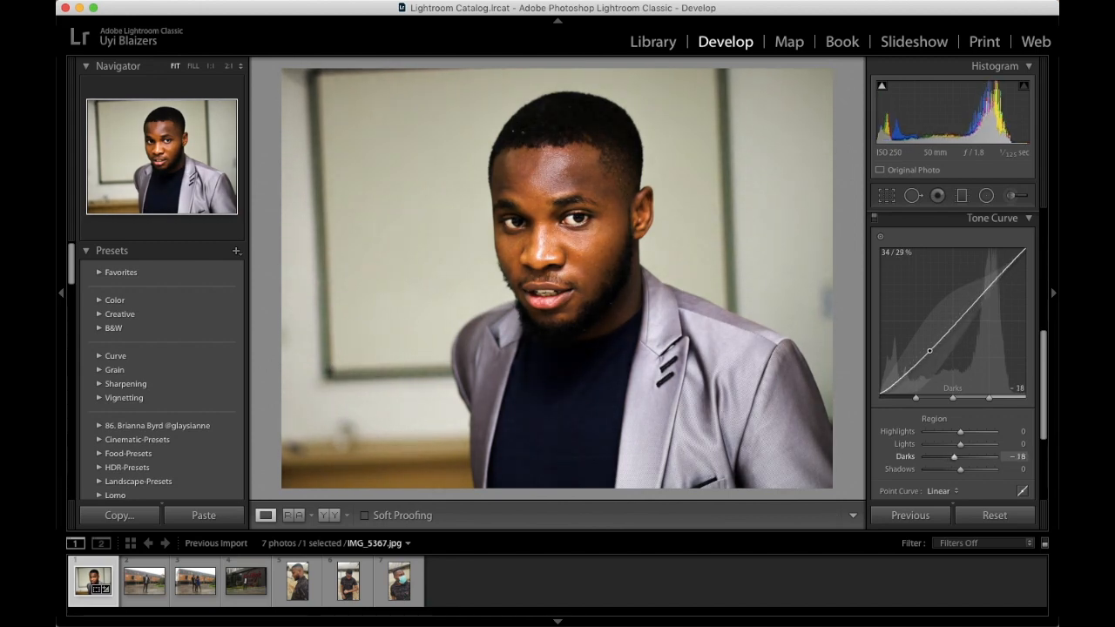
left_click_drag(929, 351, 929, 350)
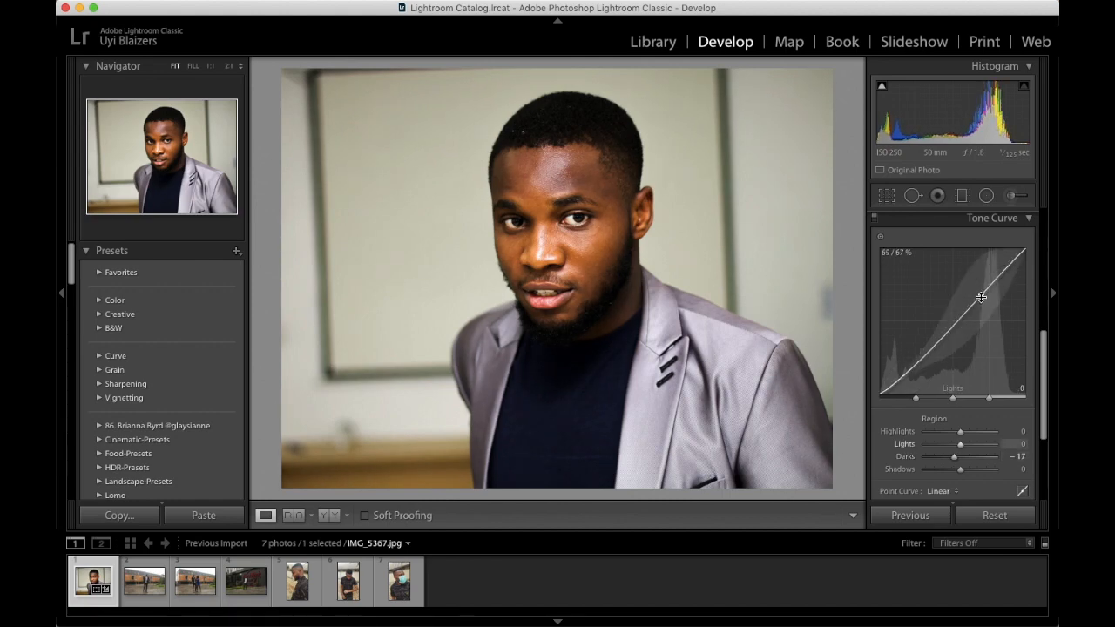
mouse_move(980, 295)
left_mouse_down()
mouse_move(980, 280)
mouse_move(980, 289)
left_mouse_up()
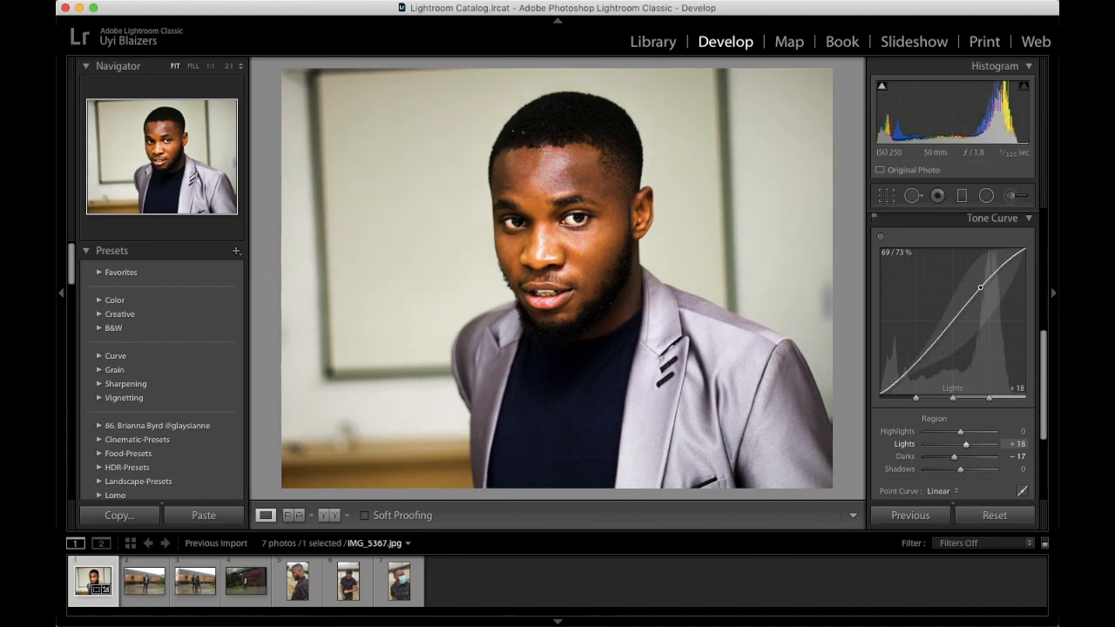
left_click_drag(979, 288, 979, 289)
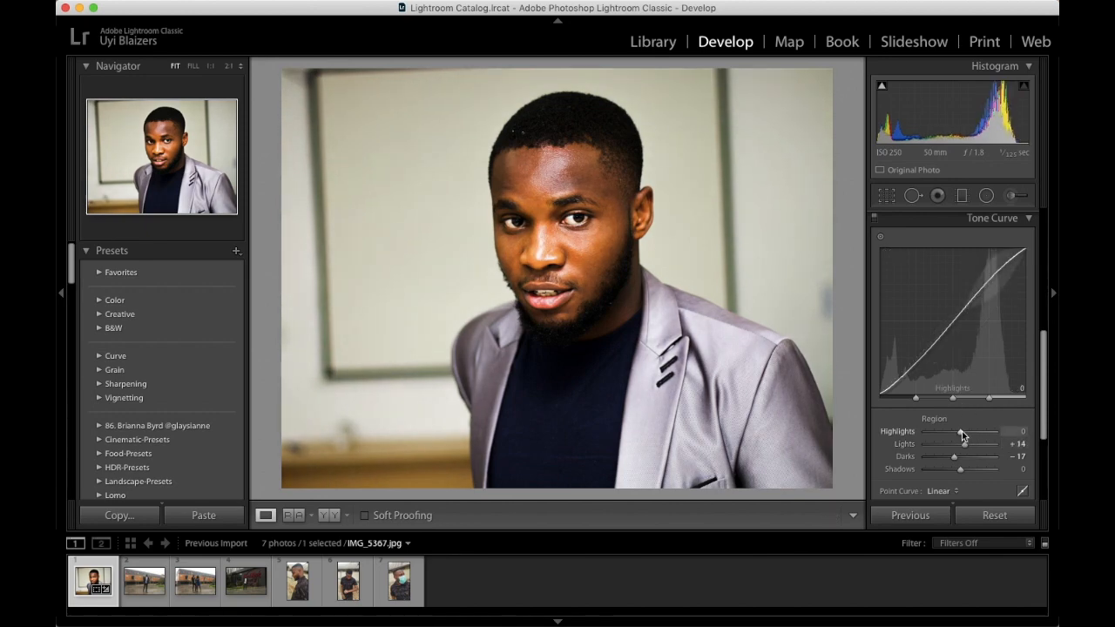
mouse_move(962, 433)
left_mouse_down()
mouse_move(975, 431)
mouse_move(933, 438)
mouse_move(957, 442)
left_mouse_up()
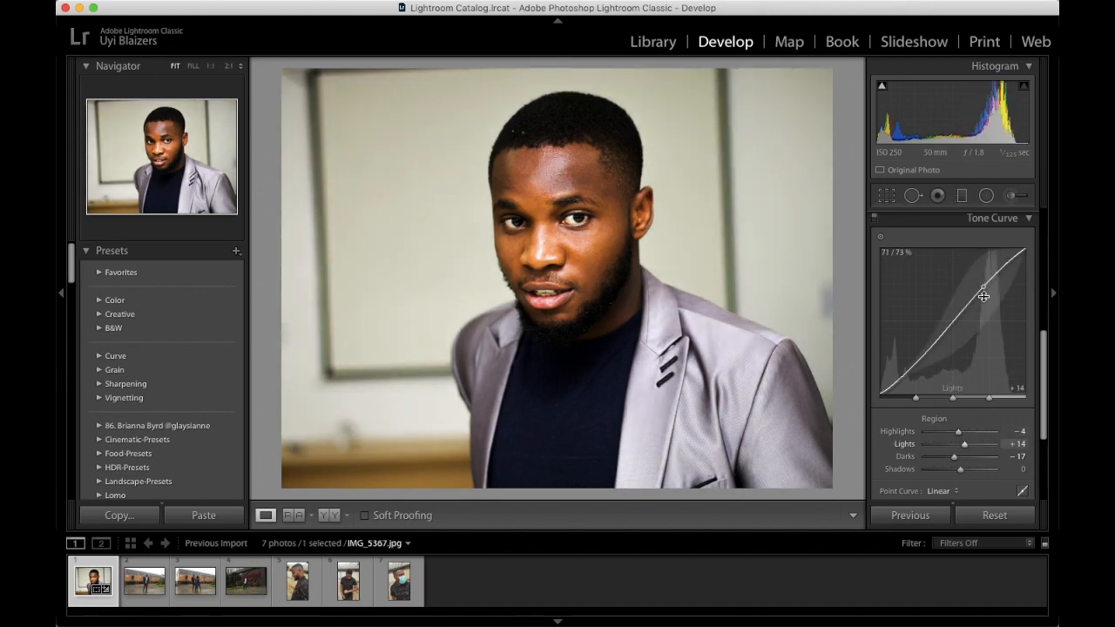
left_click_drag(983, 287, 984, 292)
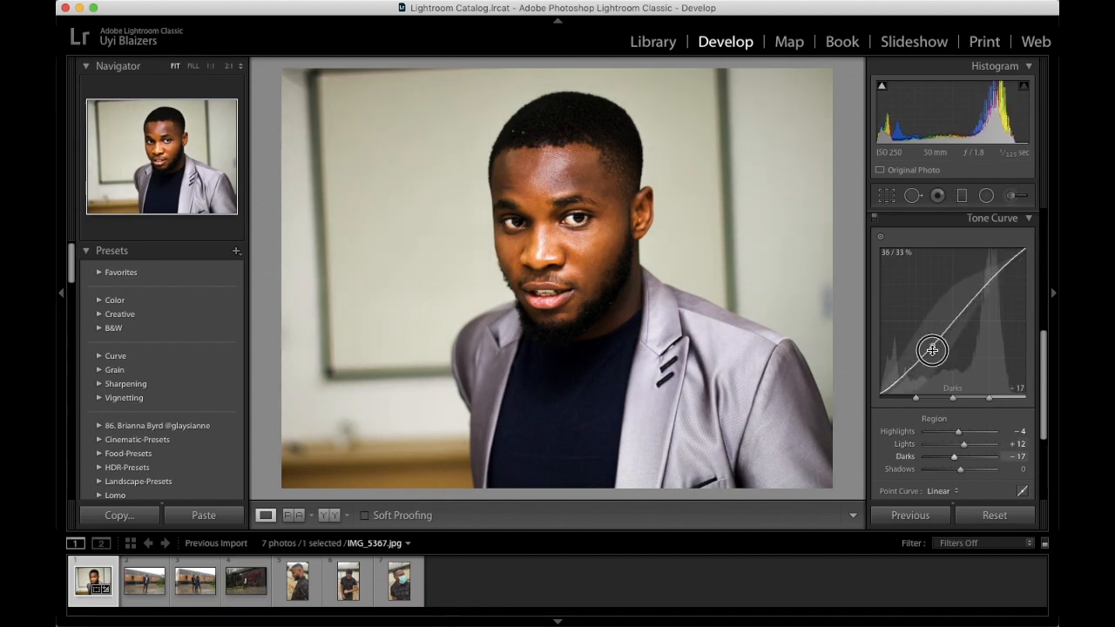
left_click_drag(932, 349, 932, 344)
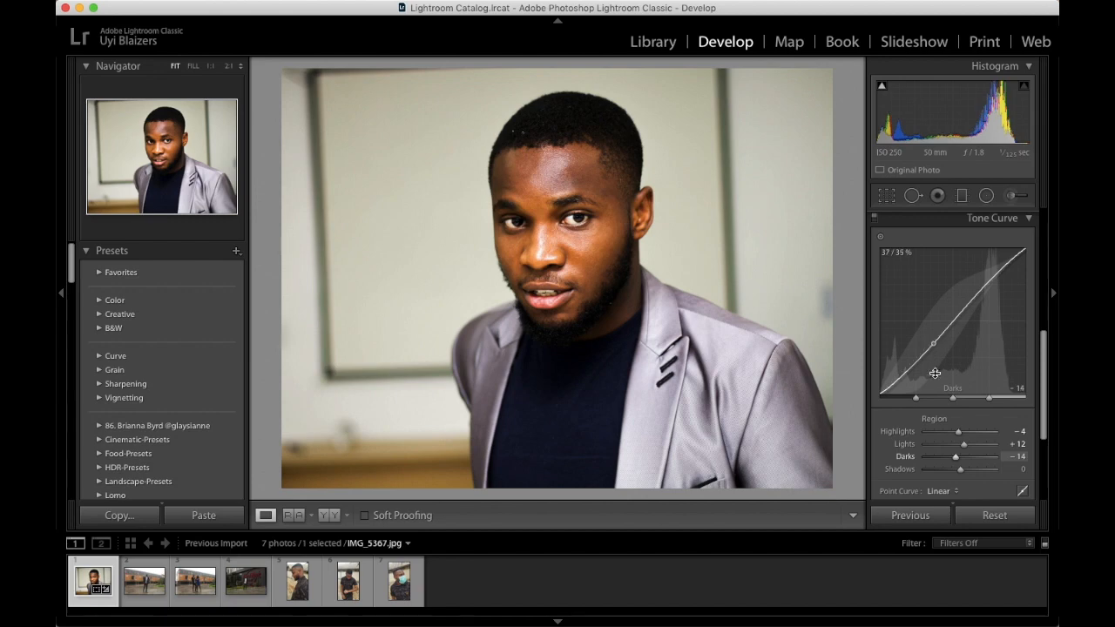
scroll(948, 420, "down", 5)
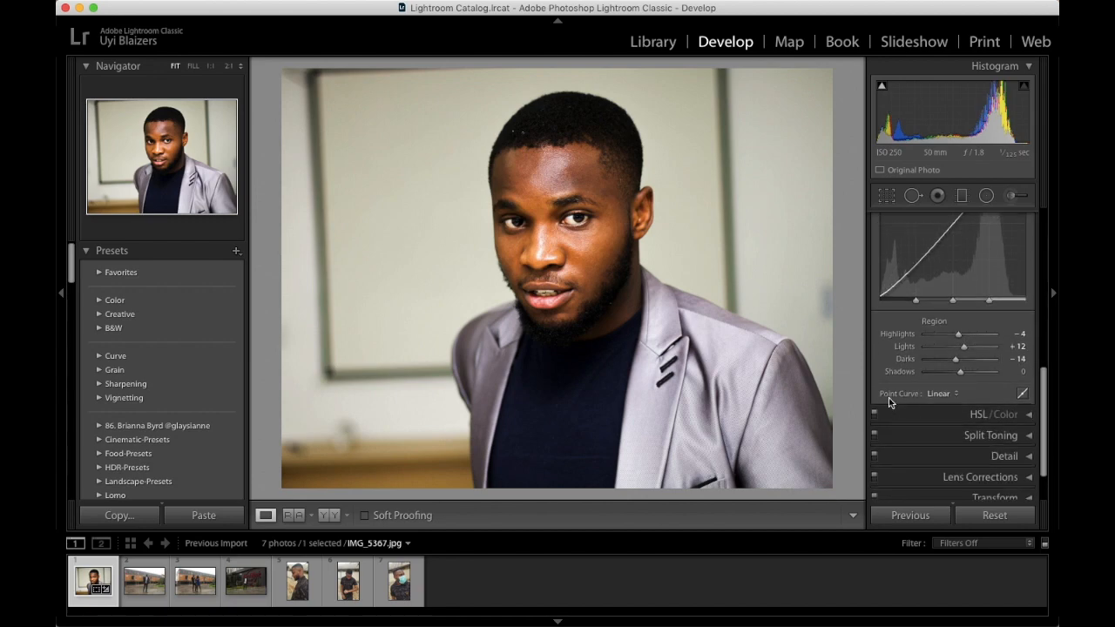
left_click(942, 393)
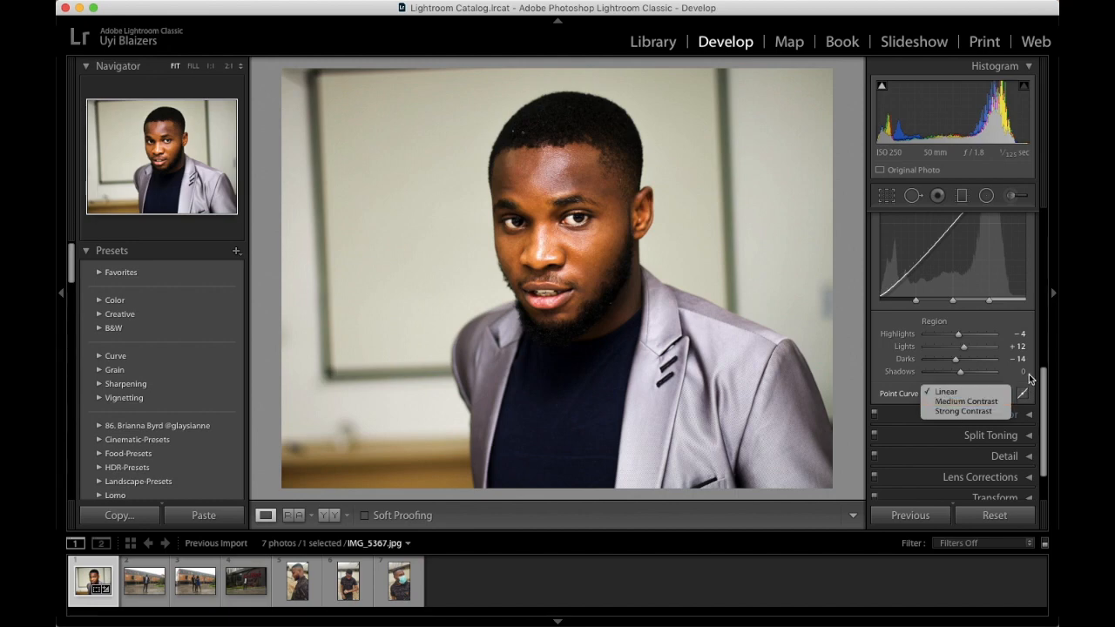
left_click(1014, 383)
- Set the HSL hues to Red -1, Yellow +1, Aqua -1, Purple -100 and Magenta -1
left_click(988, 415)
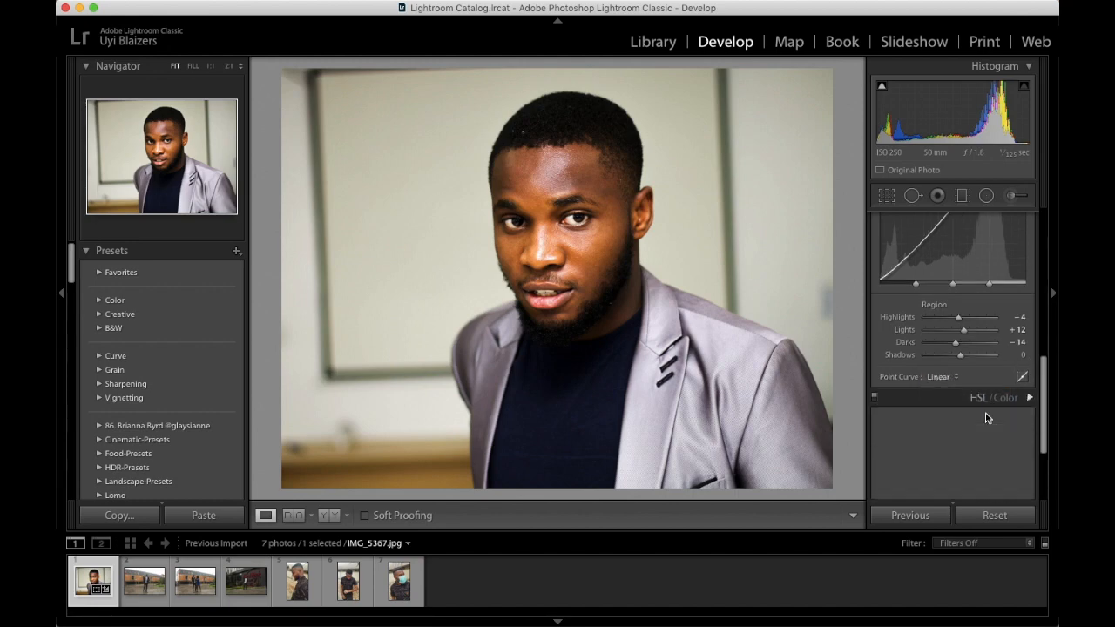
scroll(987, 417, "down", 3)
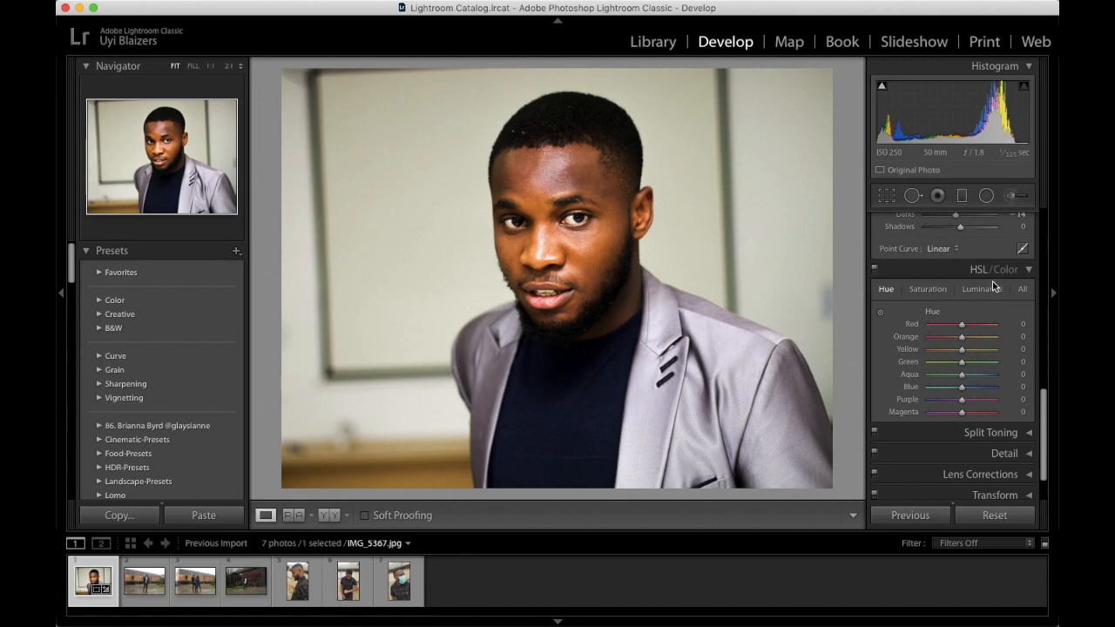
left_click(962, 328)
mouse_move(962, 327)
left_mouse_down()
mouse_move(879, 334)
mouse_move(990, 331)
mouse_move(1021, 345)
mouse_move(961, 324)
mouse_move(962, 337)
mouse_move(895, 350)
mouse_move(1017, 361)
mouse_move(961, 346)
left_mouse_up()
mouse_move(963, 351)
left_mouse_down()
mouse_move(904, 360)
mouse_move(1010, 369)
mouse_move(876, 364)
mouse_move(1024, 363)
mouse_move(940, 348)
mouse_move(964, 353)
left_mouse_up()
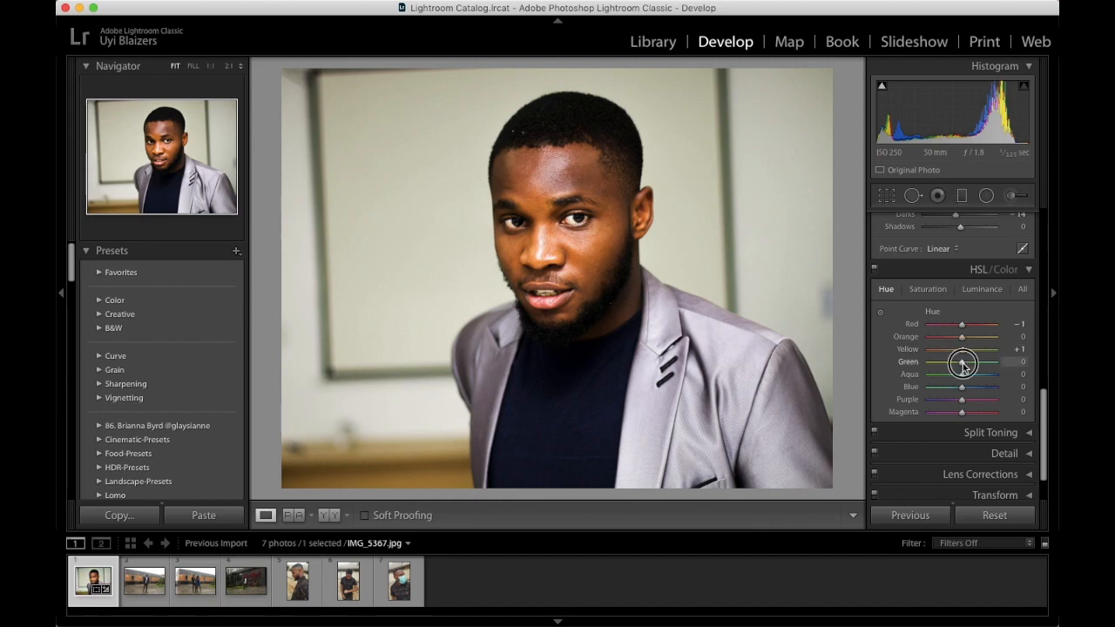
mouse_move(962, 365)
left_mouse_down()
mouse_move(1033, 369)
mouse_move(883, 368)
mouse_move(988, 377)
mouse_move(906, 375)
mouse_move(956, 377)
left_mouse_up()
mouse_move(962, 366)
left_mouse_down()
mouse_move(961, 378)
mouse_move(903, 388)
mouse_move(1007, 386)
mouse_move(962, 384)
left_mouse_up()
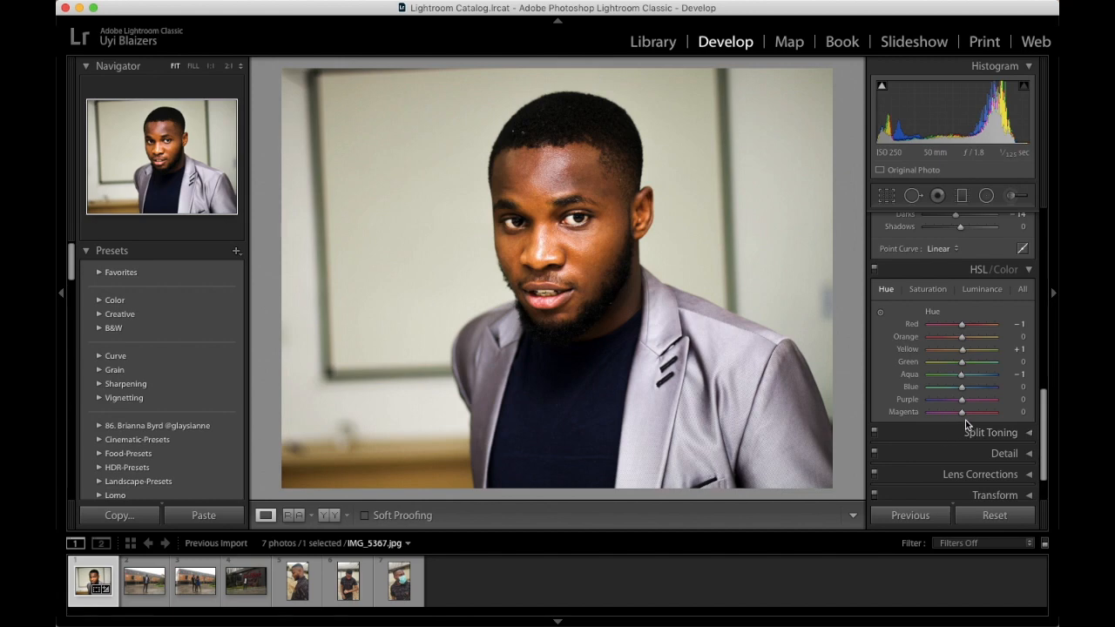
left_click_drag(962, 405, 917, 410)
mouse_move(961, 416)
left_mouse_down()
mouse_move(901, 418)
mouse_move(959, 415)
left_mouse_up()
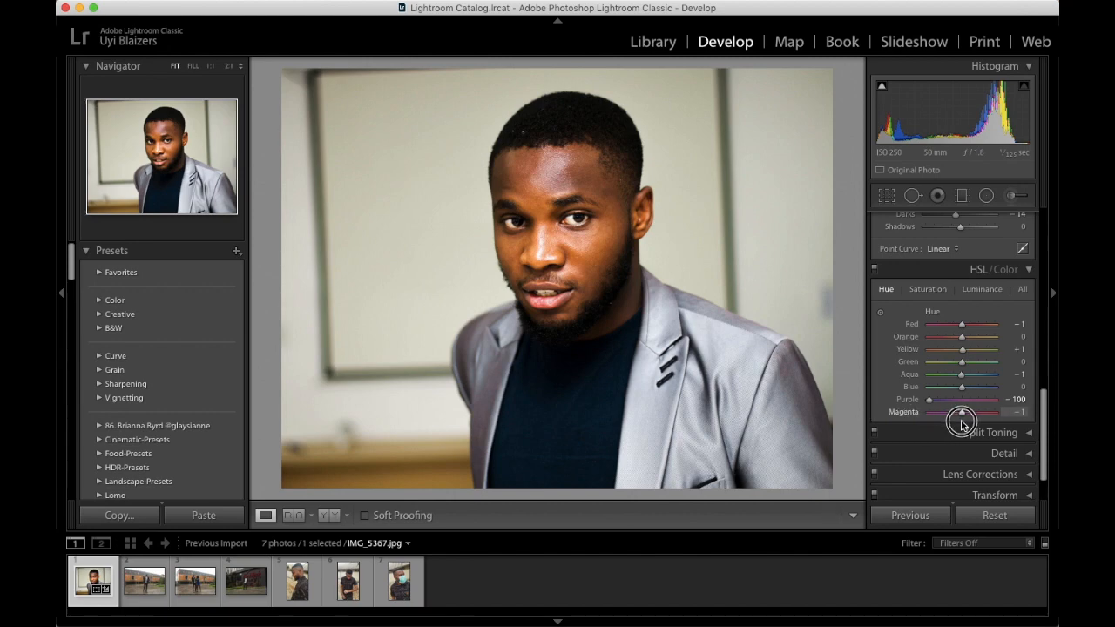
- Lower the HSL saturation of Purple to neutralise the jacket's colour, then close the HSL adjustments
left_click(936, 290)
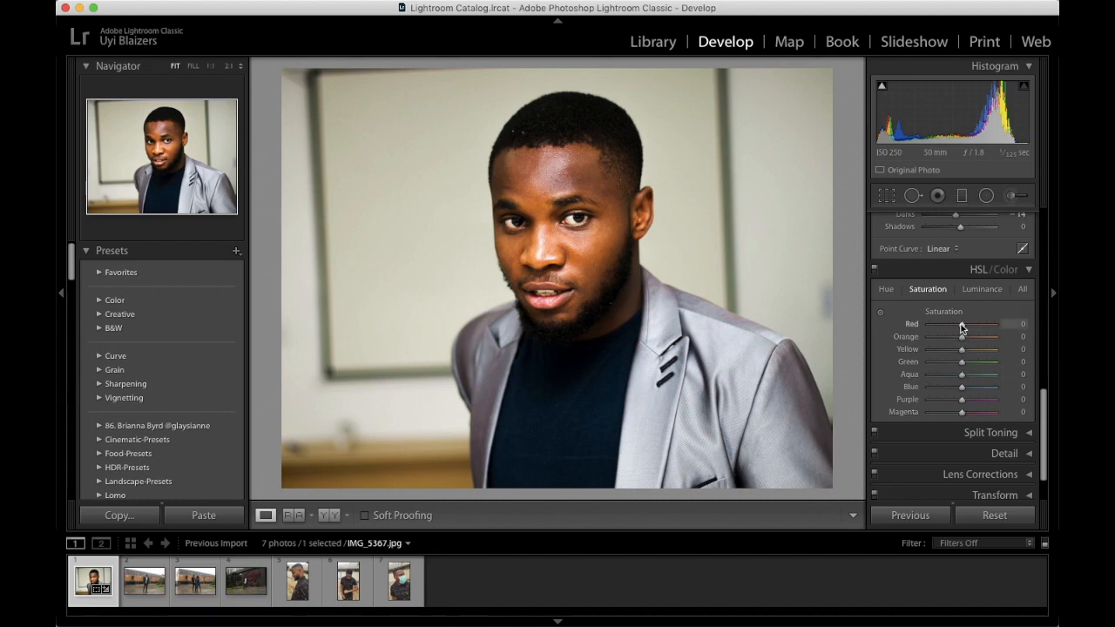
mouse_move(962, 327)
left_mouse_down()
mouse_move(888, 331)
mouse_move(1056, 328)
mouse_move(962, 332)
left_mouse_up()
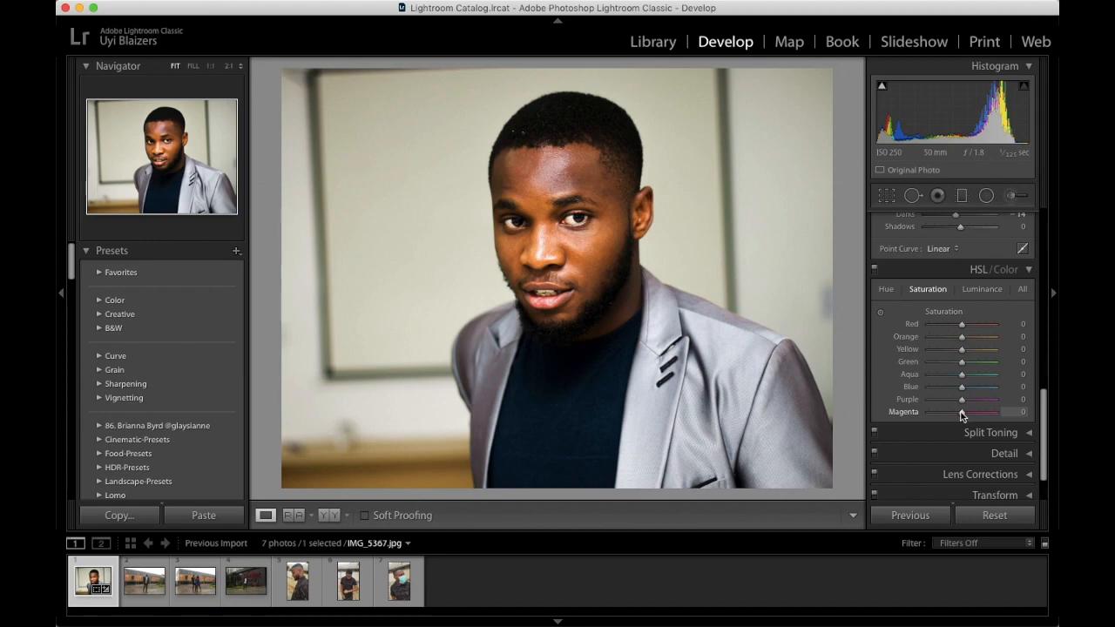
left_click_drag(962, 403, 933, 411)
left_click(1031, 271)
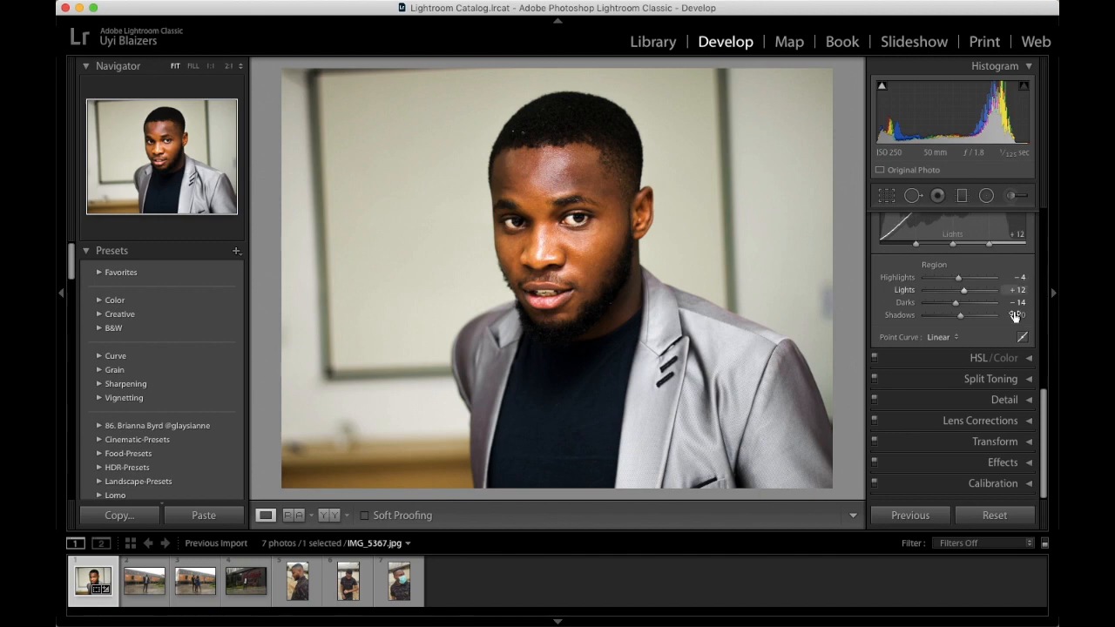
- Try a warm Split Toning tint on the highlights with Hue 41 and Saturation 10
left_click(990, 380)
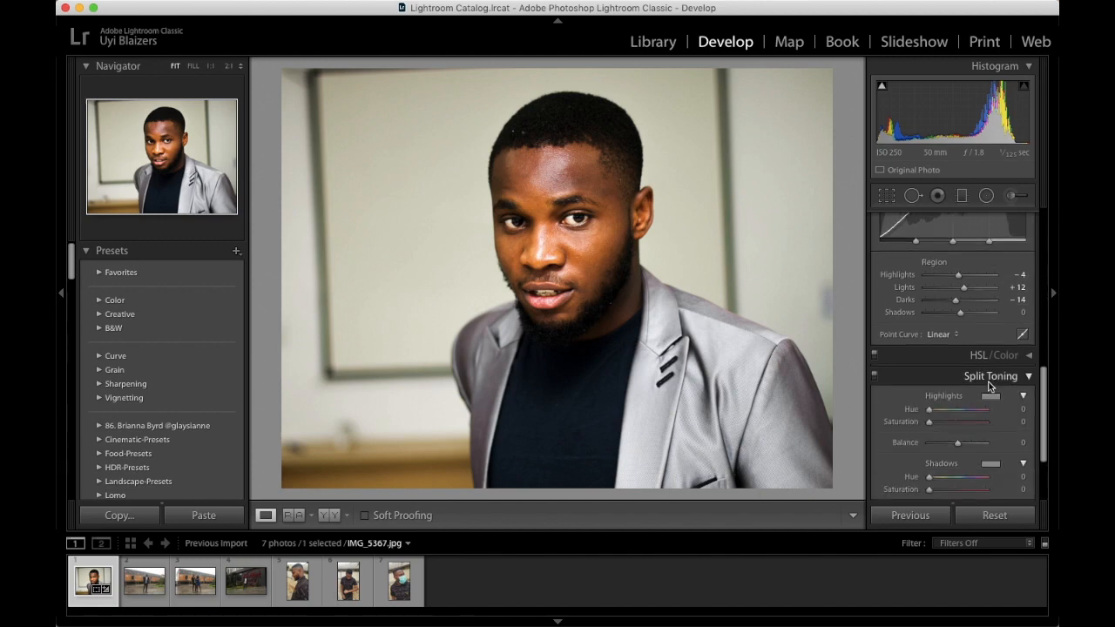
scroll(984, 374, "down", 3)
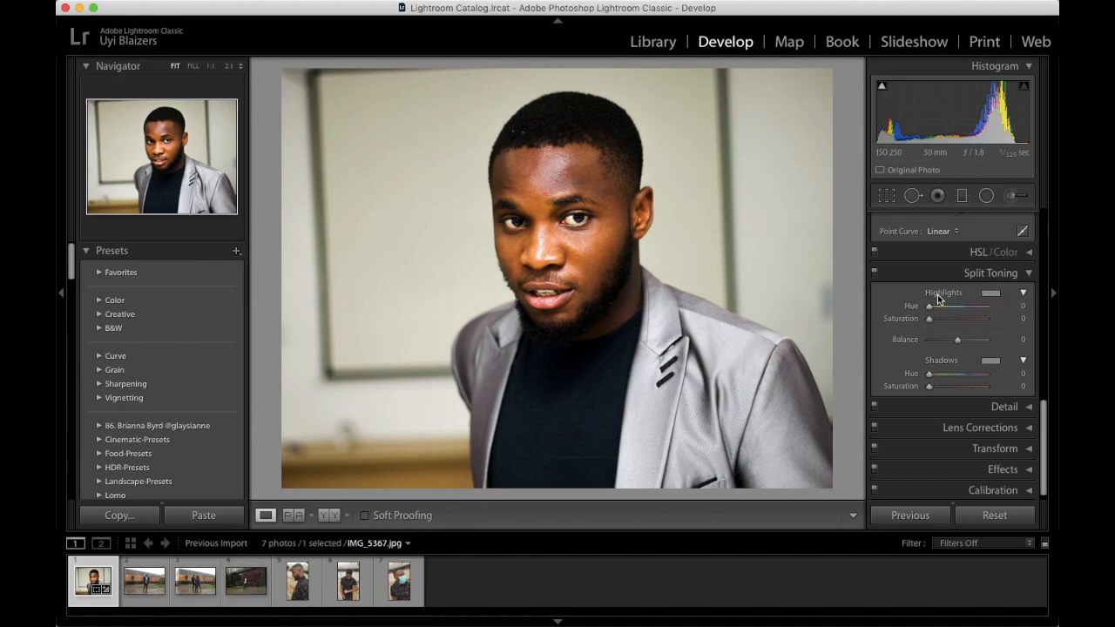
left_click(994, 293)
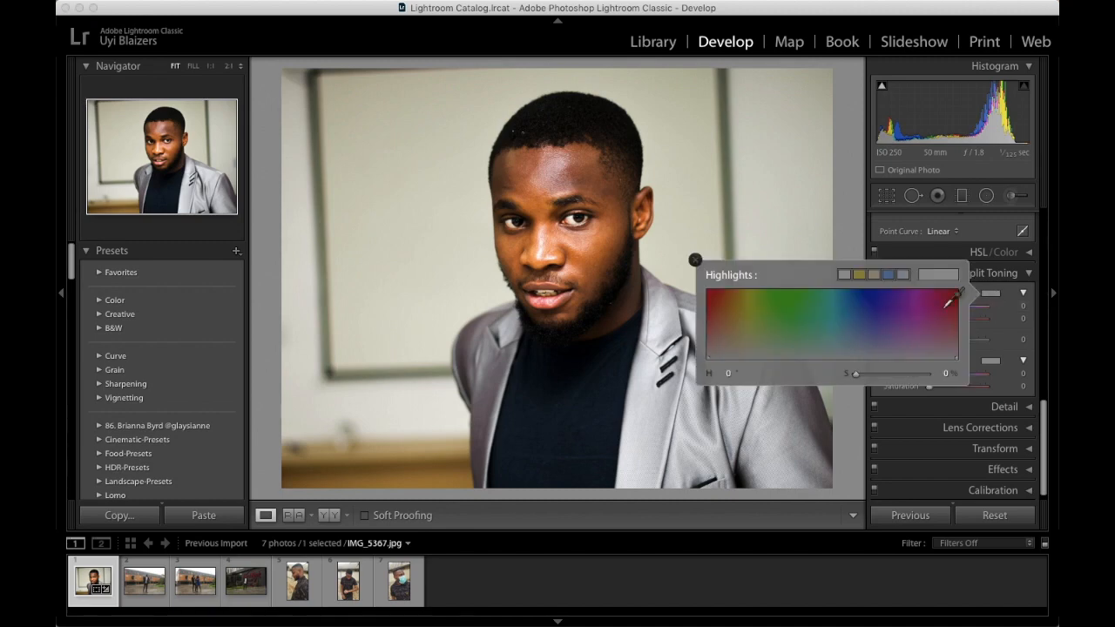
left_click(735, 316)
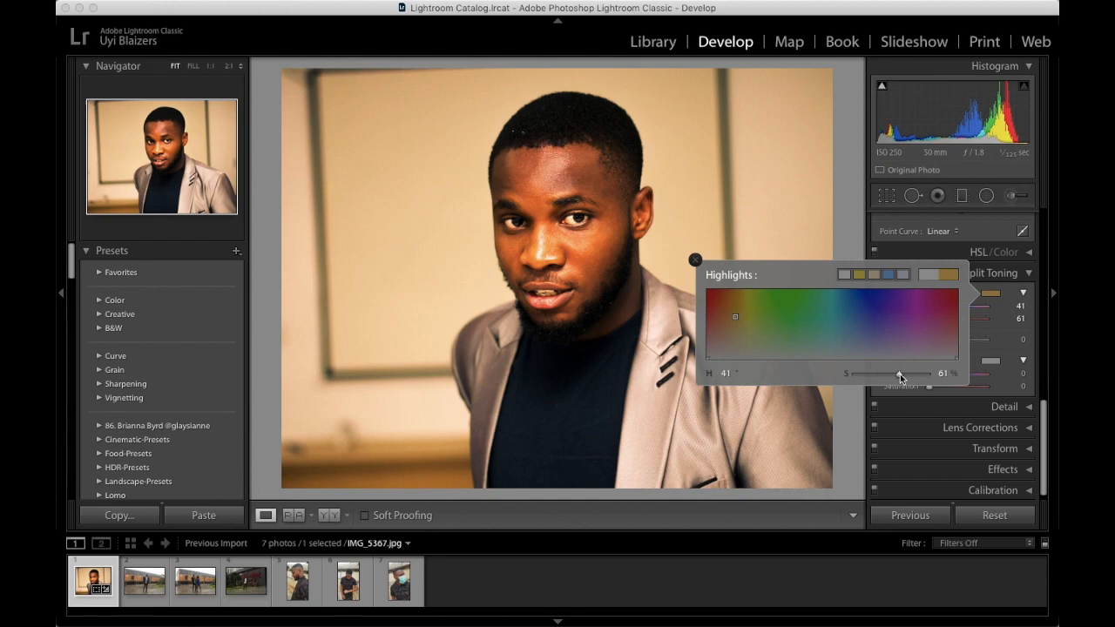
left_click_drag(900, 377, 862, 381)
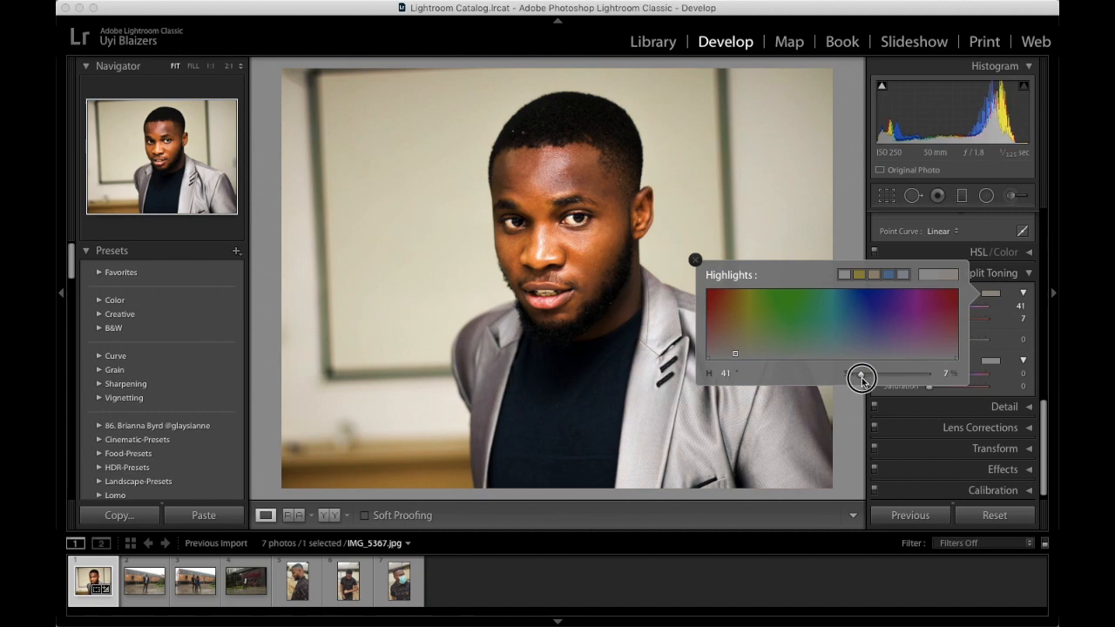
left_click_drag(862, 380, 865, 383)
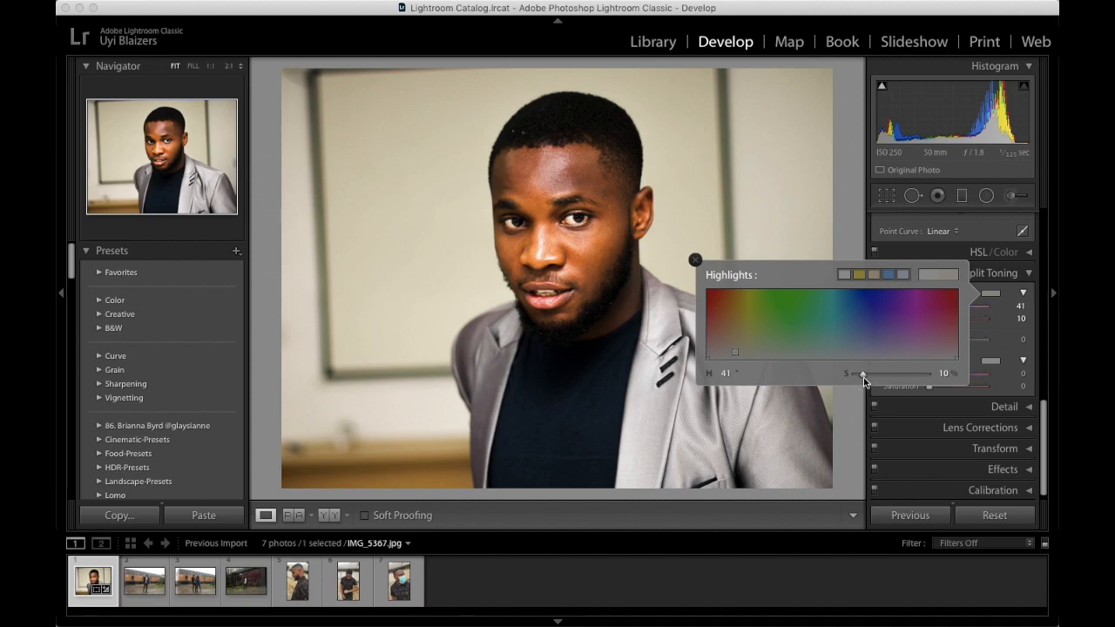
- Try other Split Toning highlight tints: orange at Hue 28, Saturation 17, and blue at Hue 242, Saturation 71
left_click(725, 324)
left_click_drag(889, 375, 868, 378)
left_click(874, 310)
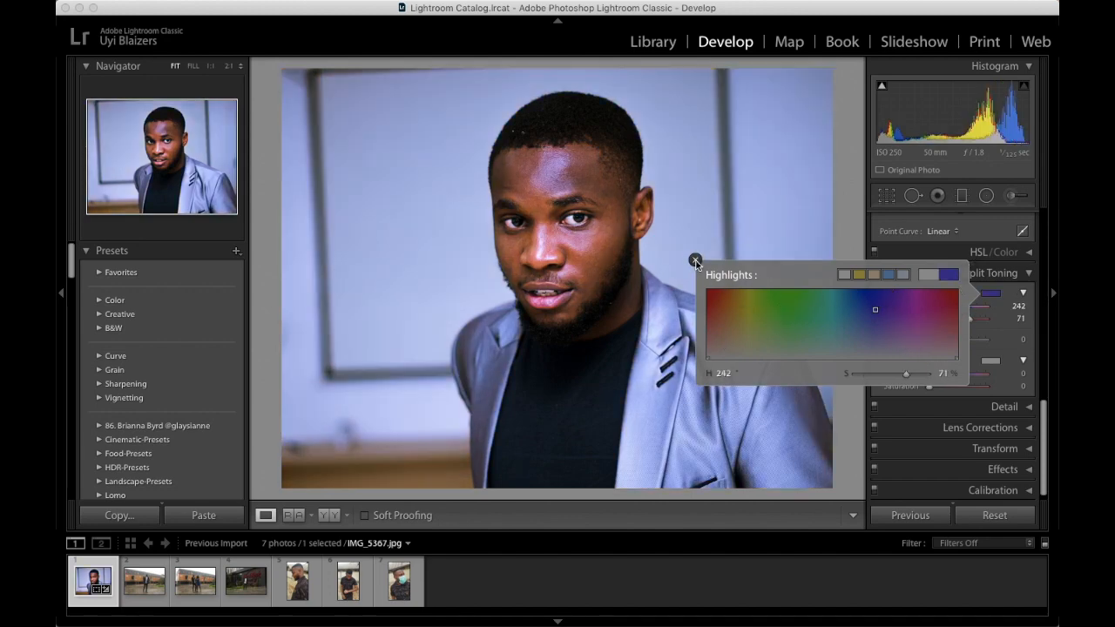
left_click(695, 260)
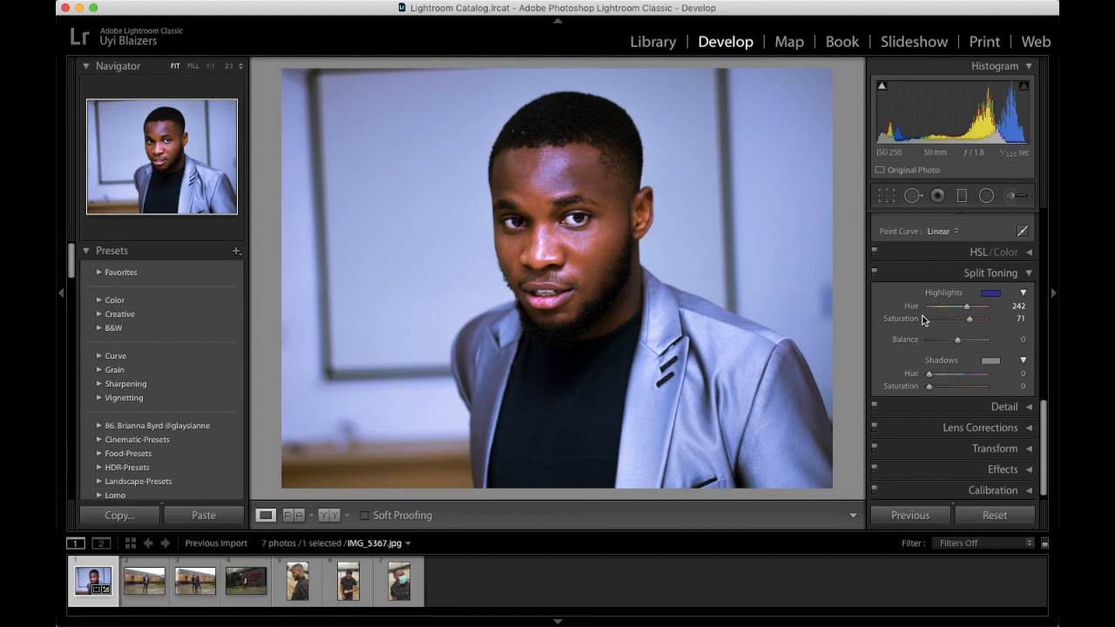
- Undo all the Split Toning highlight changes, keeping the earlier HSL edits, and close the Split Toning adjustments
key("super+z")
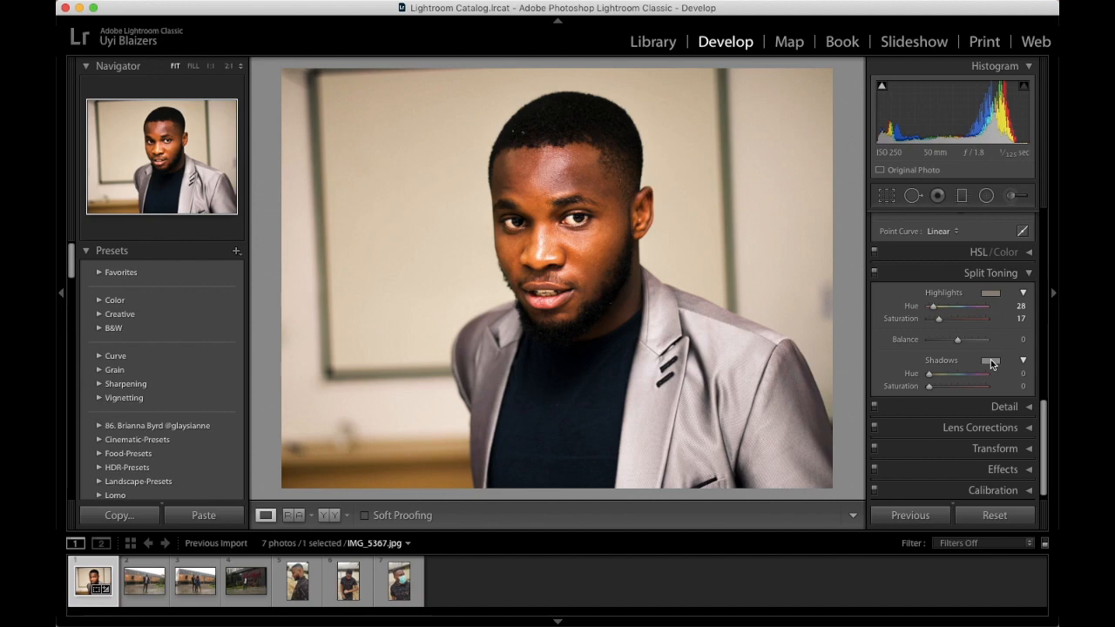
key("super+z")
key("super+z")
key("super+z")
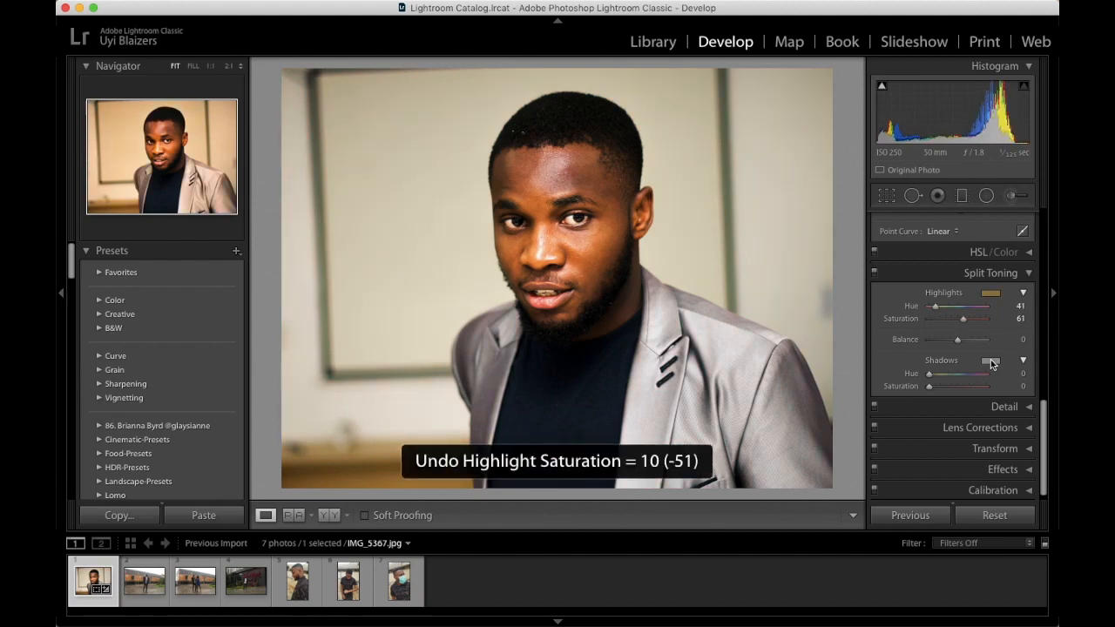
key("super+z")
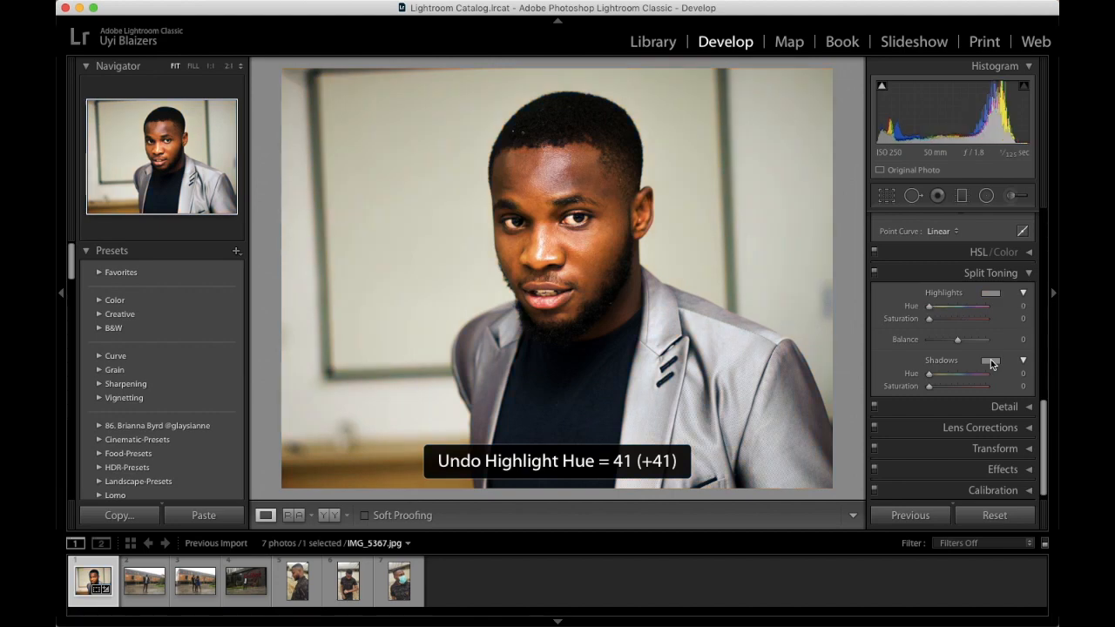
key("super+z")
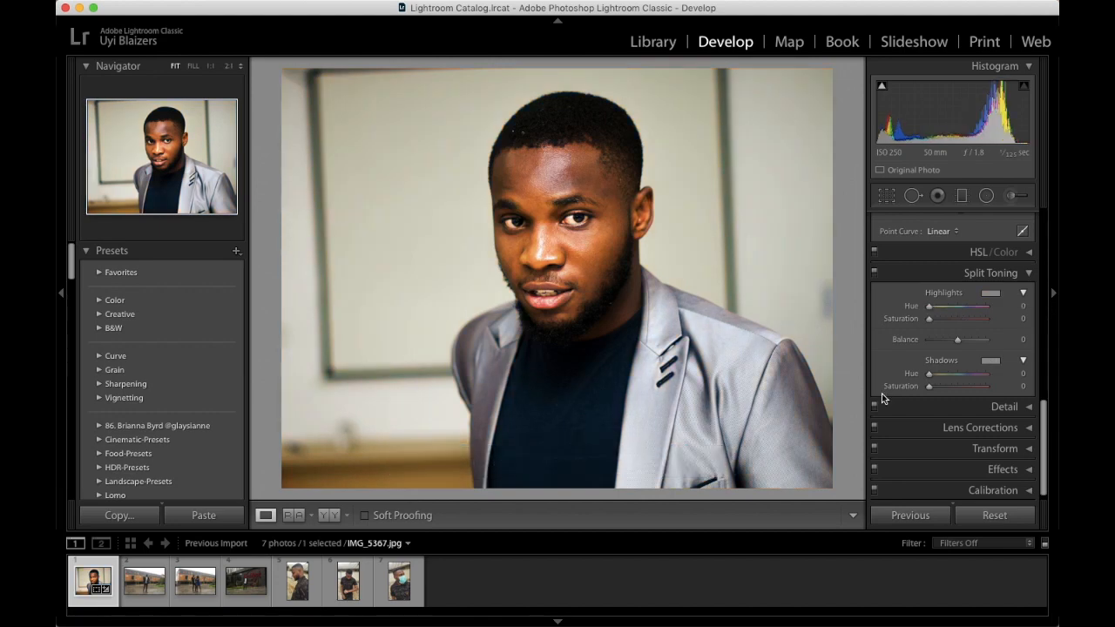
key("super+shift+z")
key("super+z")
key("super+shift+z")
left_click(1028, 273)
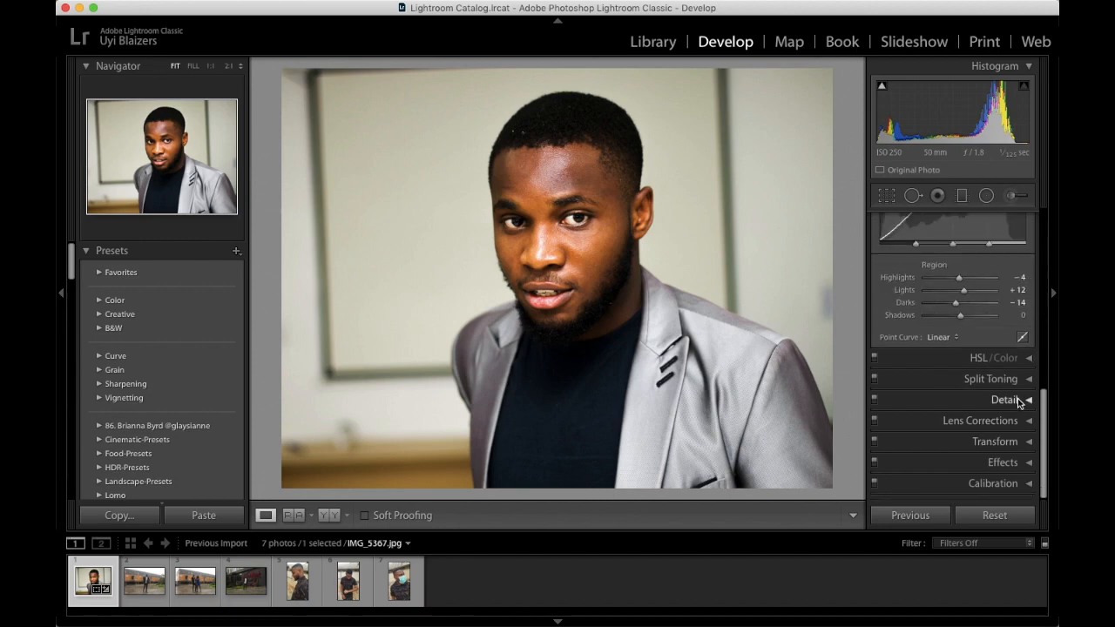
- Try a Sharpening Amount of 11 in Detail while viewing the eye at 1:1, then return it to 0
left_click(1017, 399)
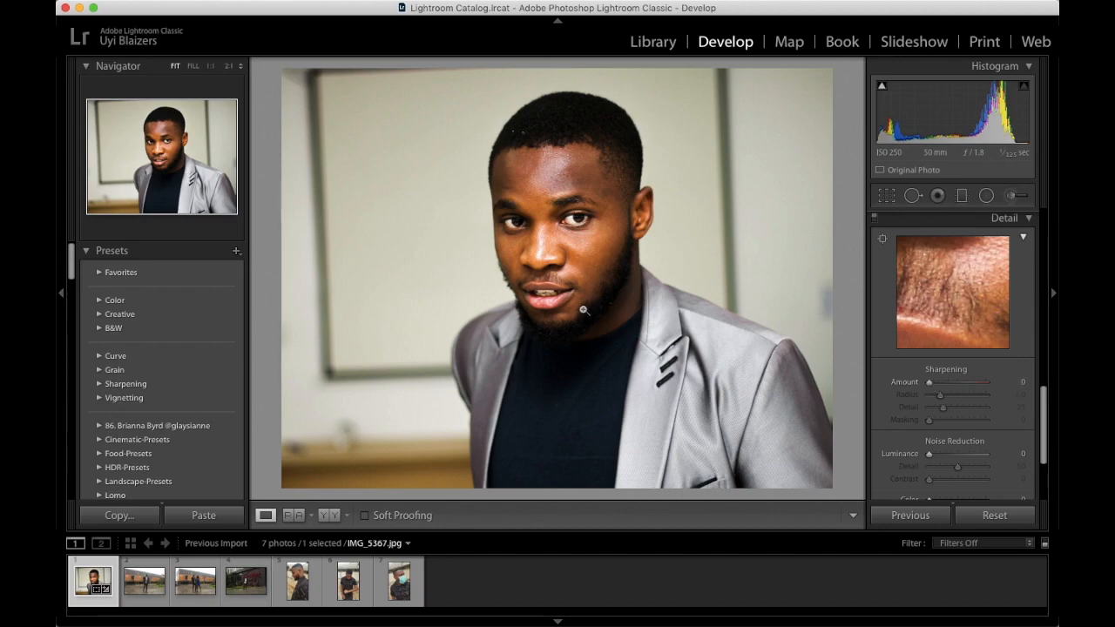
left_click(568, 261)
left_click_drag(572, 256, 560, 483)
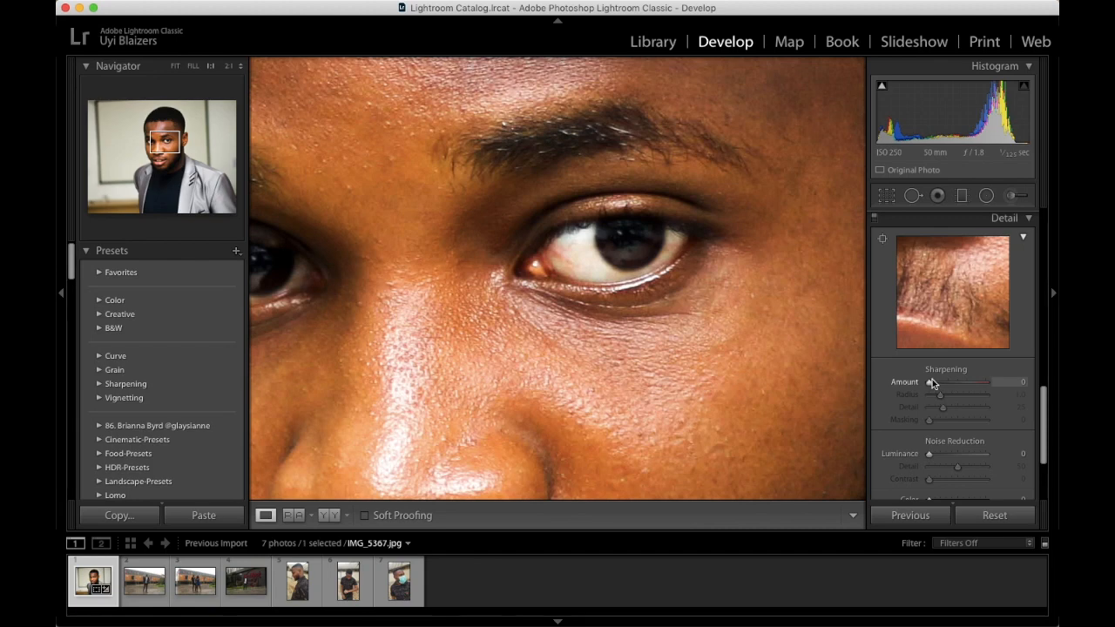
mouse_move(930, 385)
left_mouse_down()
mouse_move(995, 389)
mouse_move(929, 389)
left_mouse_up()
left_click_drag(928, 386, 933, 385)
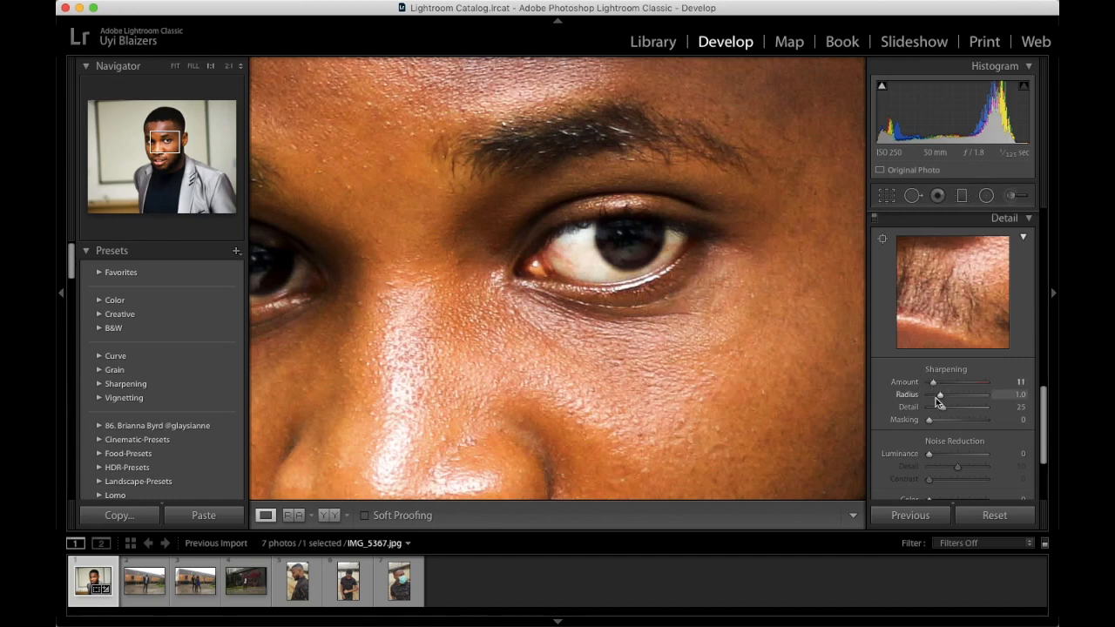
left_click_drag(934, 383, 924, 385)
scroll(972, 416, "down", 2)
scroll(972, 416, "down", 1)
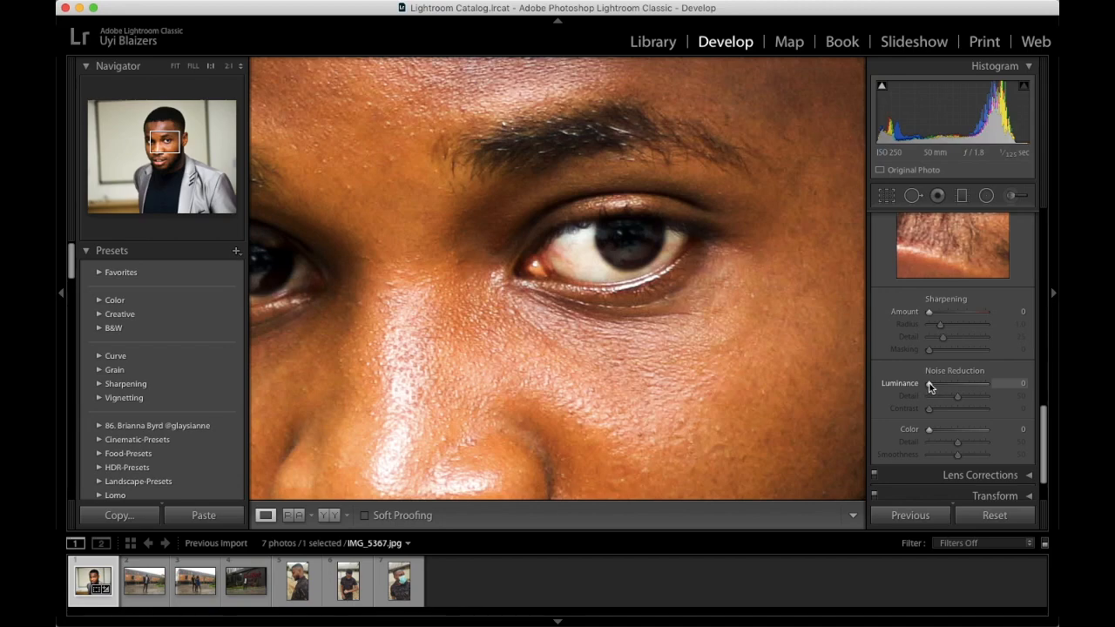
- Try Noise Reduction Luminance at 91 and compare the forehead skin at 1:1 with the whole portrait
key("super+minus")
left_click(631, 338)
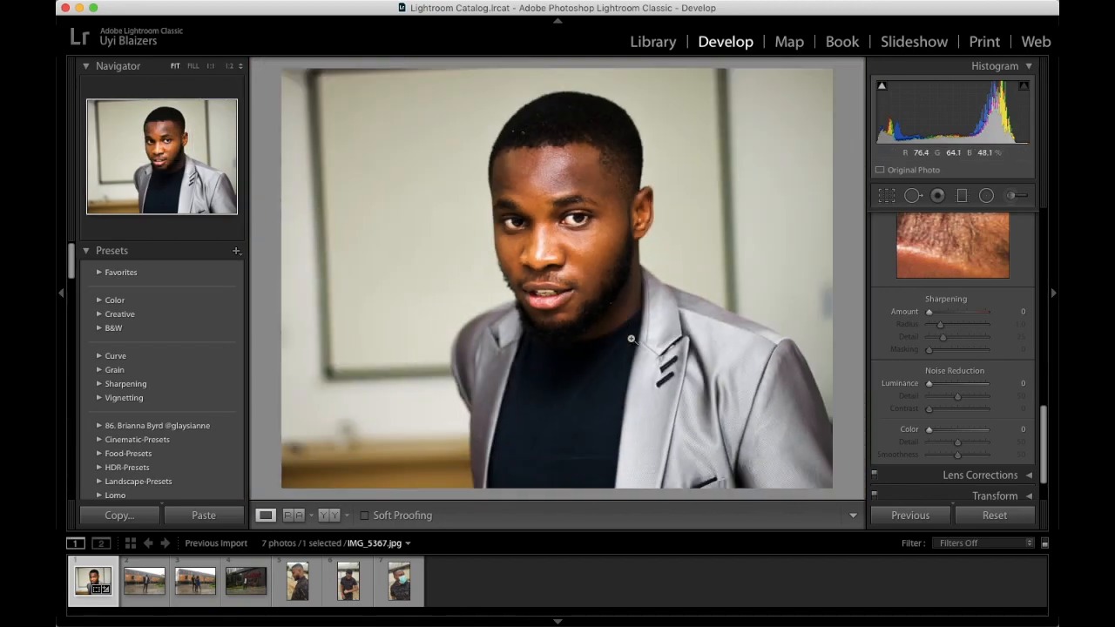
right_click(631, 339)
left_click(544, 322)
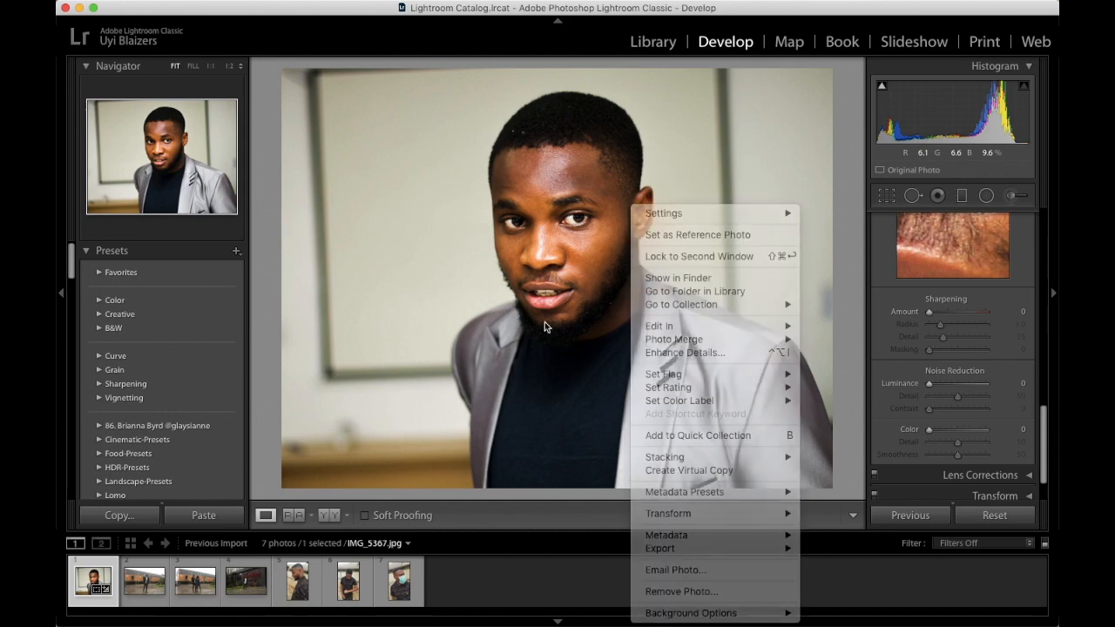
key("alt+super+equal")
key("alt+super+equal")
key("alt+super+equal")
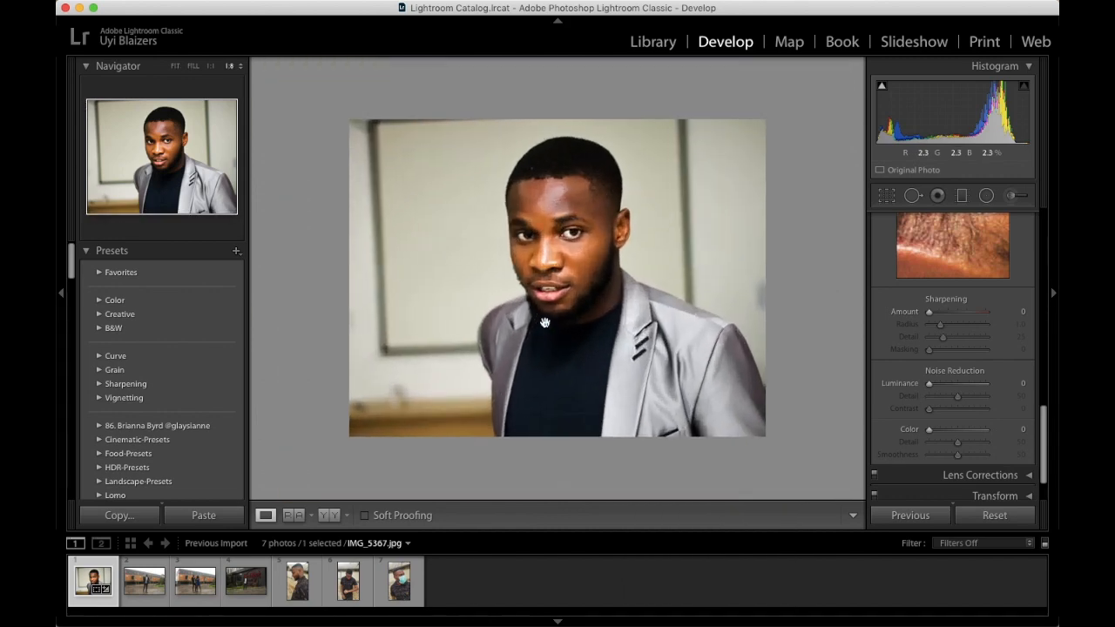
left_click(573, 269)
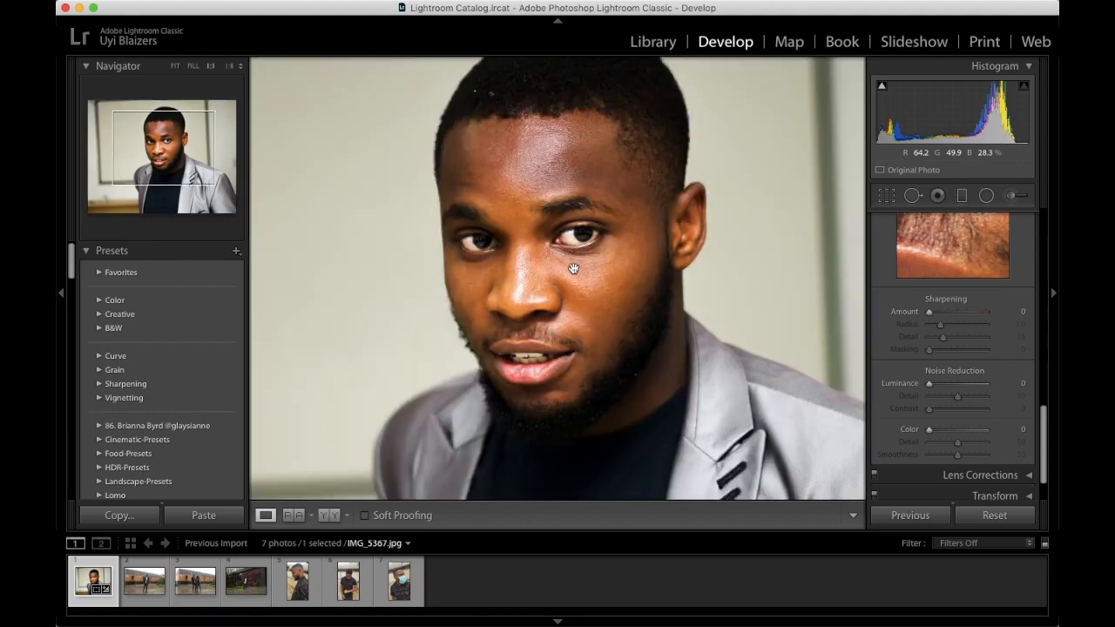
left_click(573, 268)
left_click(573, 268)
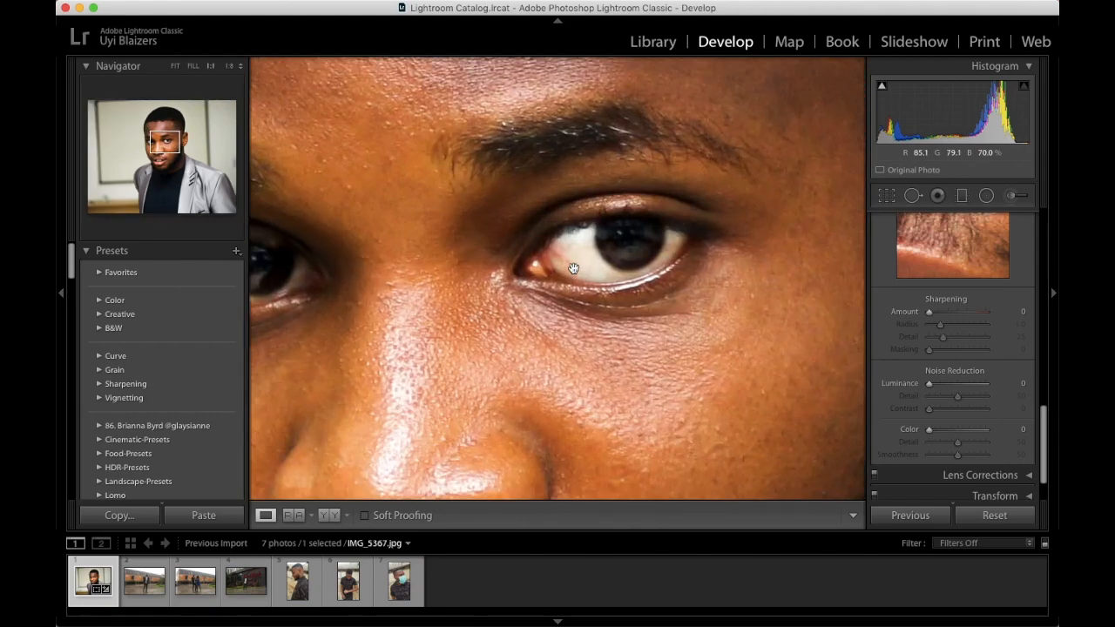
left_click_drag(573, 268, 602, 487)
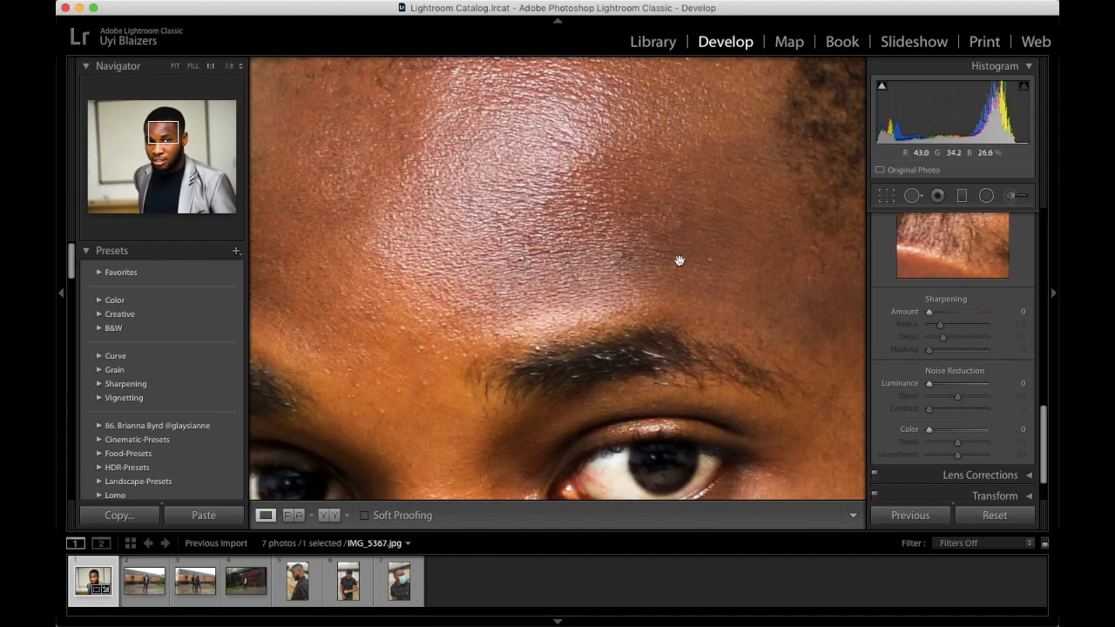
left_click(929, 384)
left_click_drag(928, 384, 980, 386)
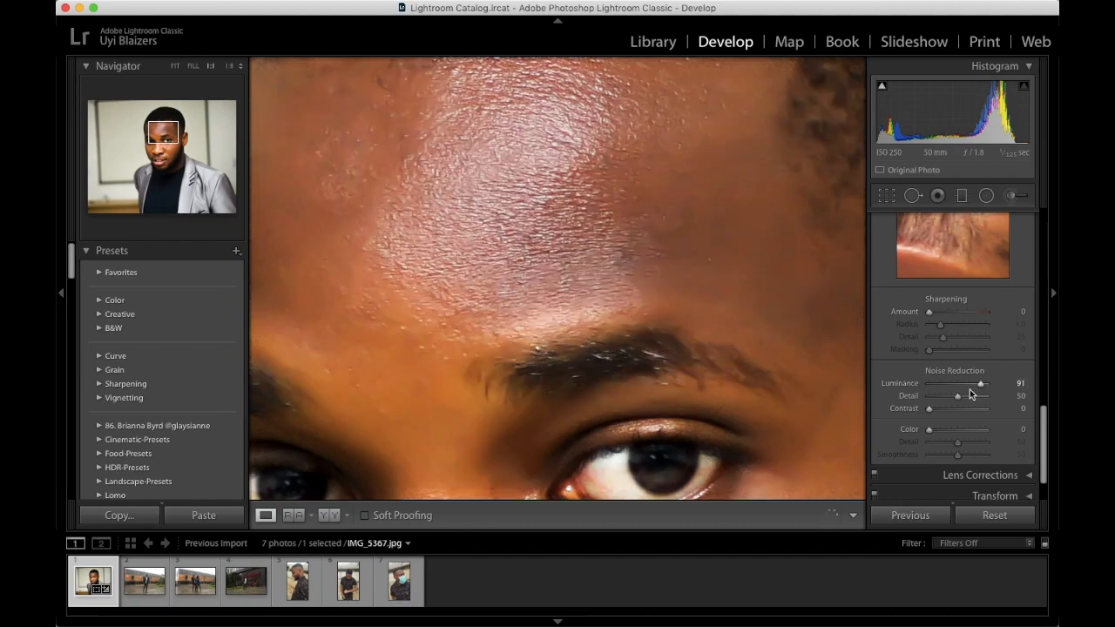
left_click(801, 372)
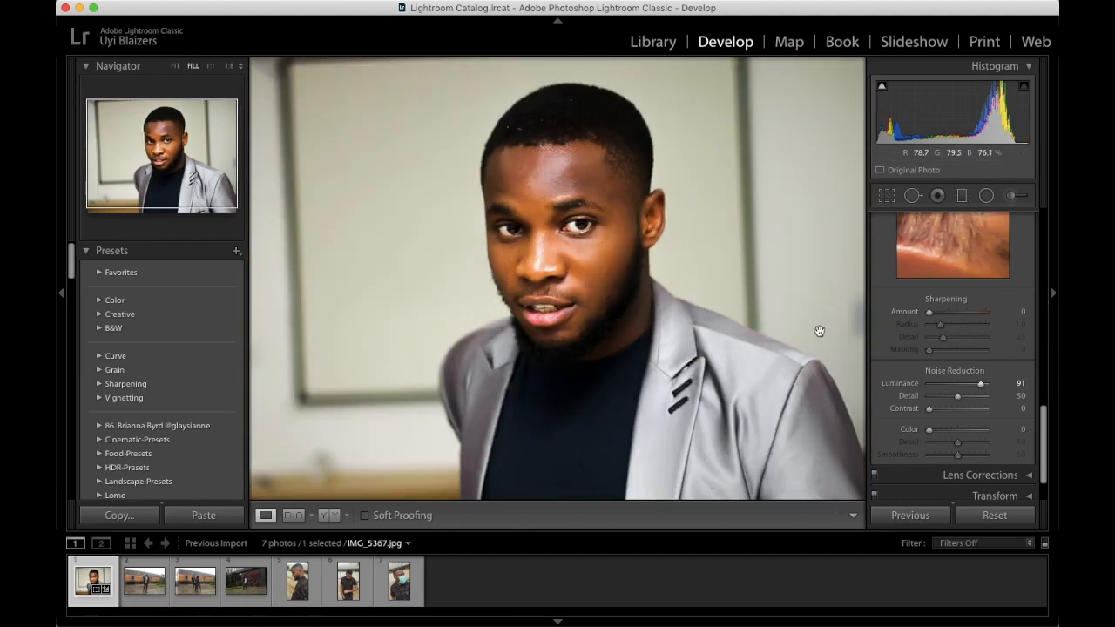
- Set Noise Reduction Luminance to 23, check the skin at 1:1, and leave Color noise reduction at 0
left_click_drag(980, 386, 936, 388)
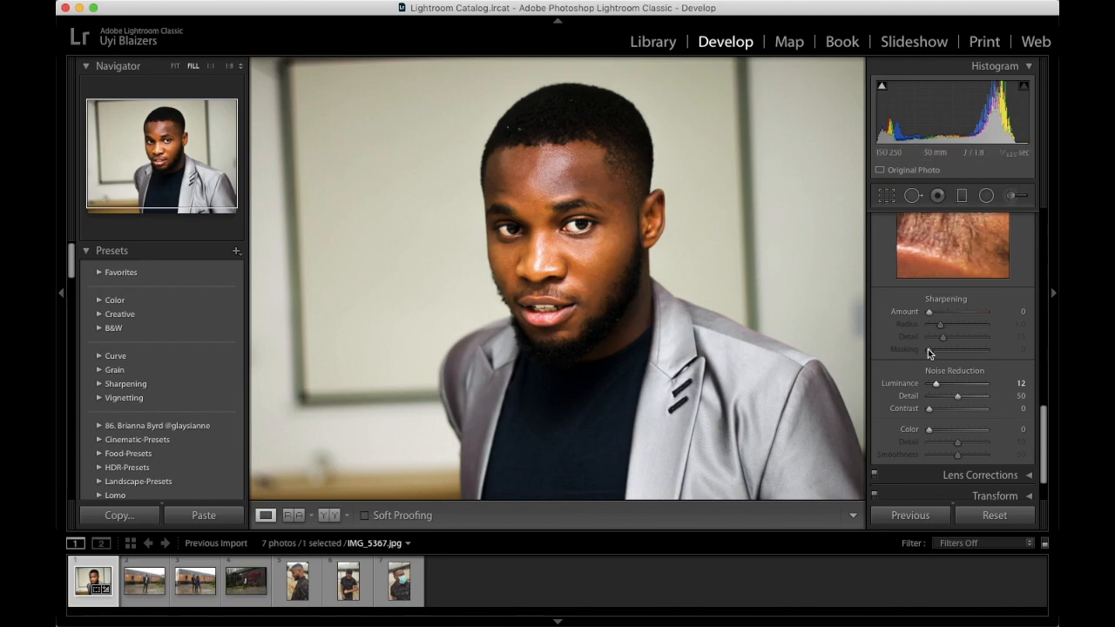
left_click_drag(938, 388, 942, 386)
left_click(566, 190)
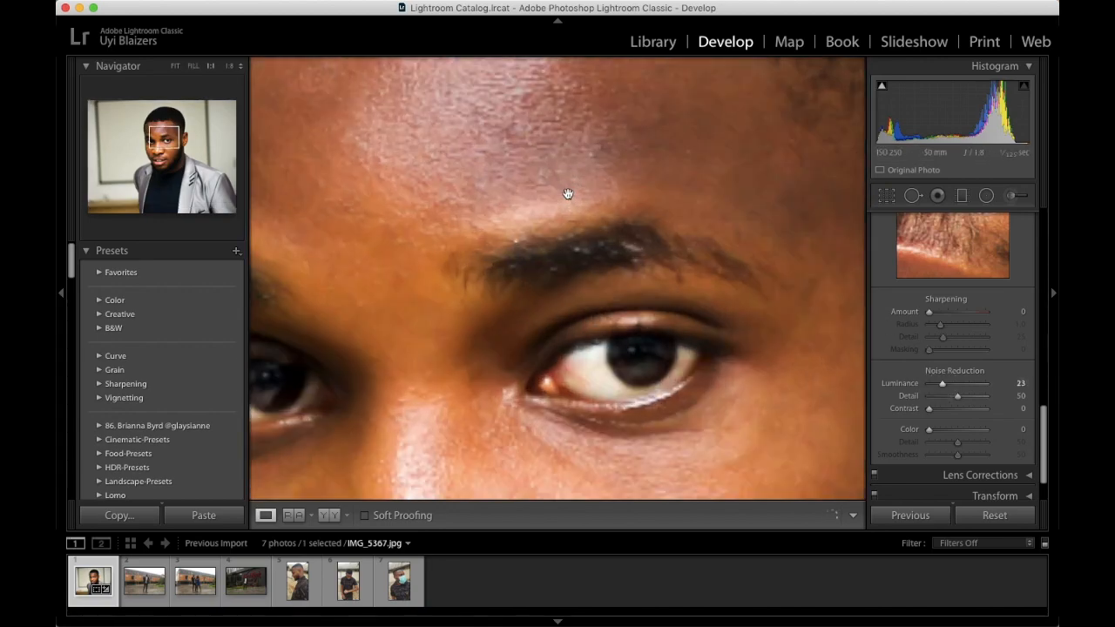
left_click(566, 189)
left_click(565, 189)
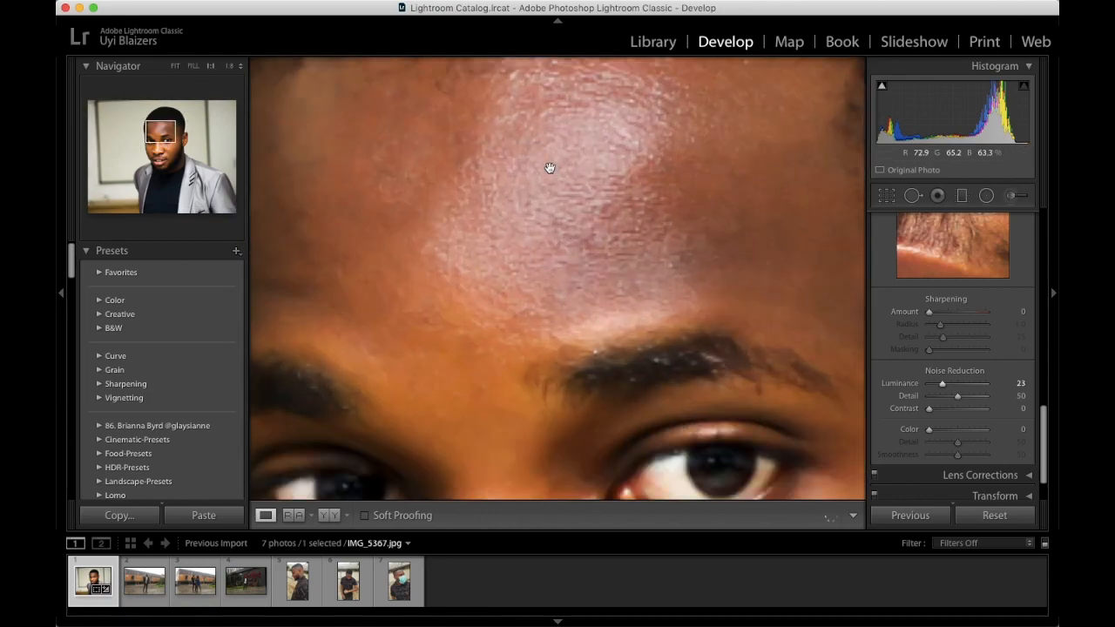
left_click(655, 299)
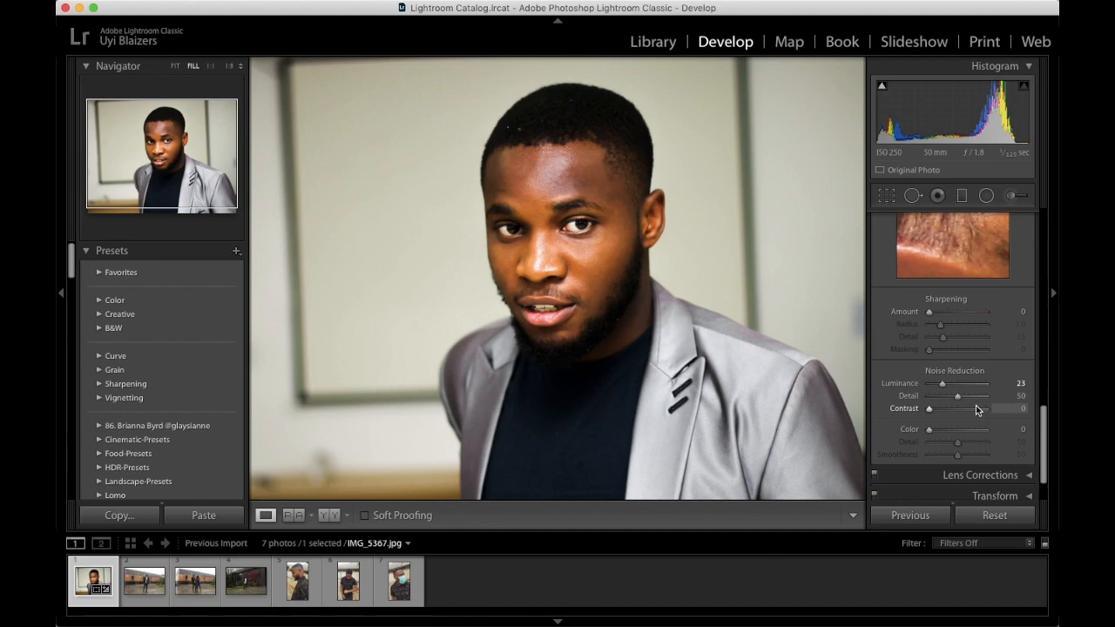
scroll(945, 423, "down", 2)
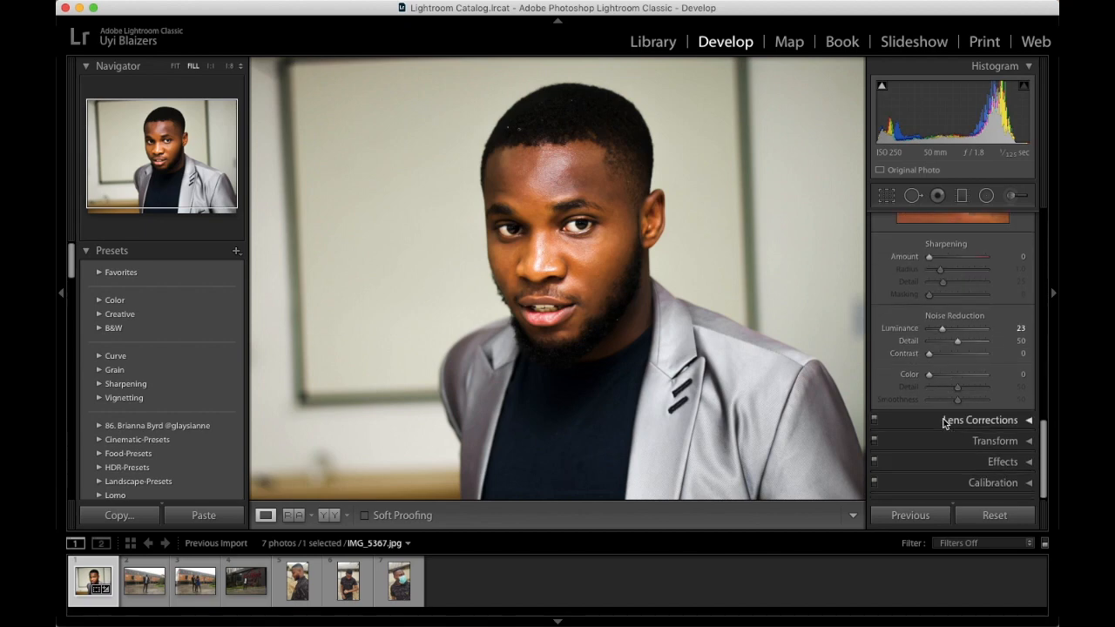
mouse_move(931, 375)
left_mouse_down()
mouse_move(975, 375)
mouse_move(926, 378)
left_mouse_up()
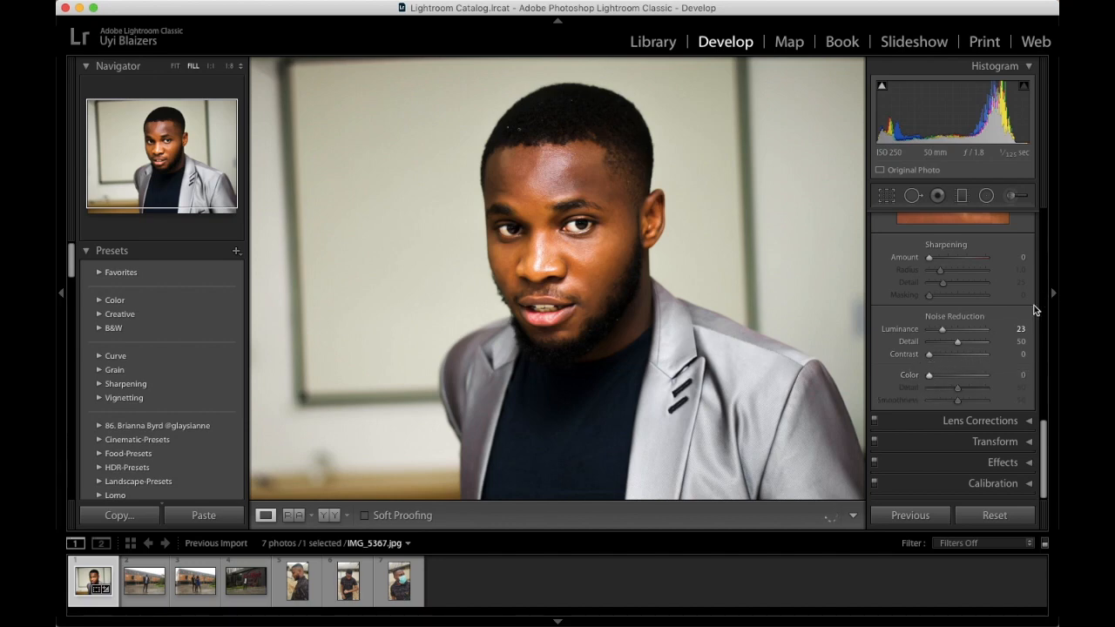
- Try out Remove Chromatic Aberration and Enable Profile Corrections, leave both off, and close Lens Corrections
left_click(982, 422)
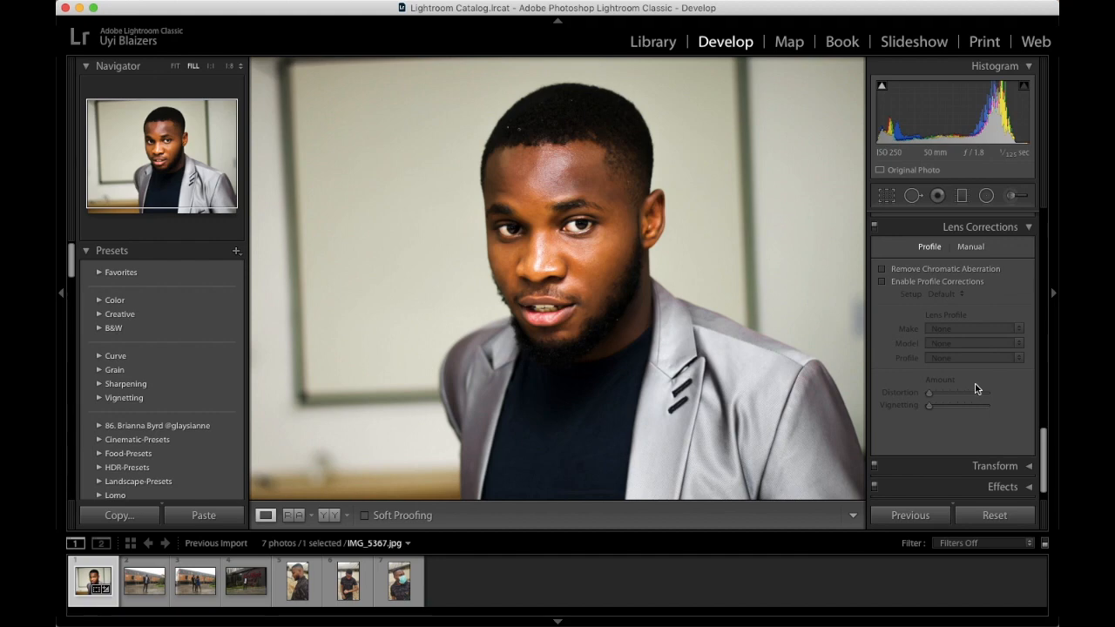
left_click(882, 270)
left_click(883, 282)
left_click(883, 282)
left_click(882, 282)
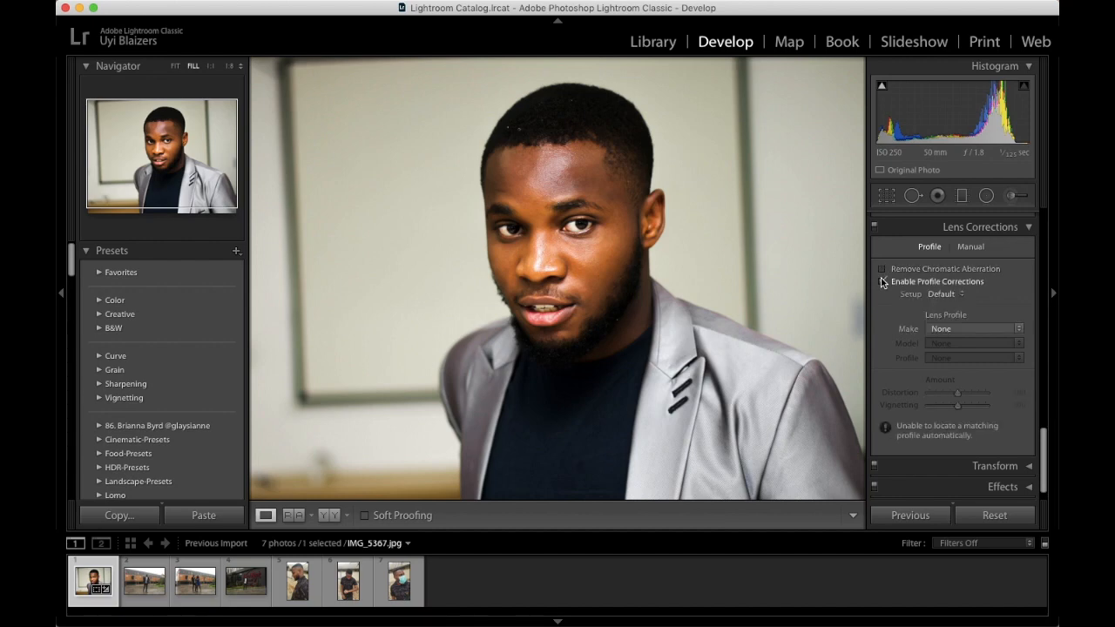
left_click(882, 282)
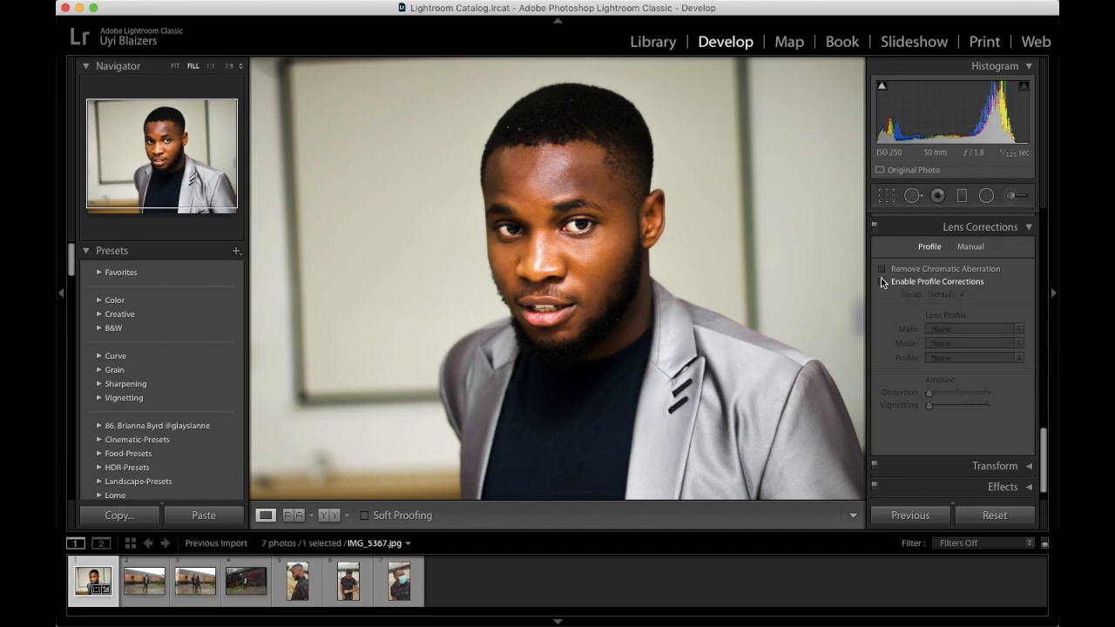
left_click(980, 227)
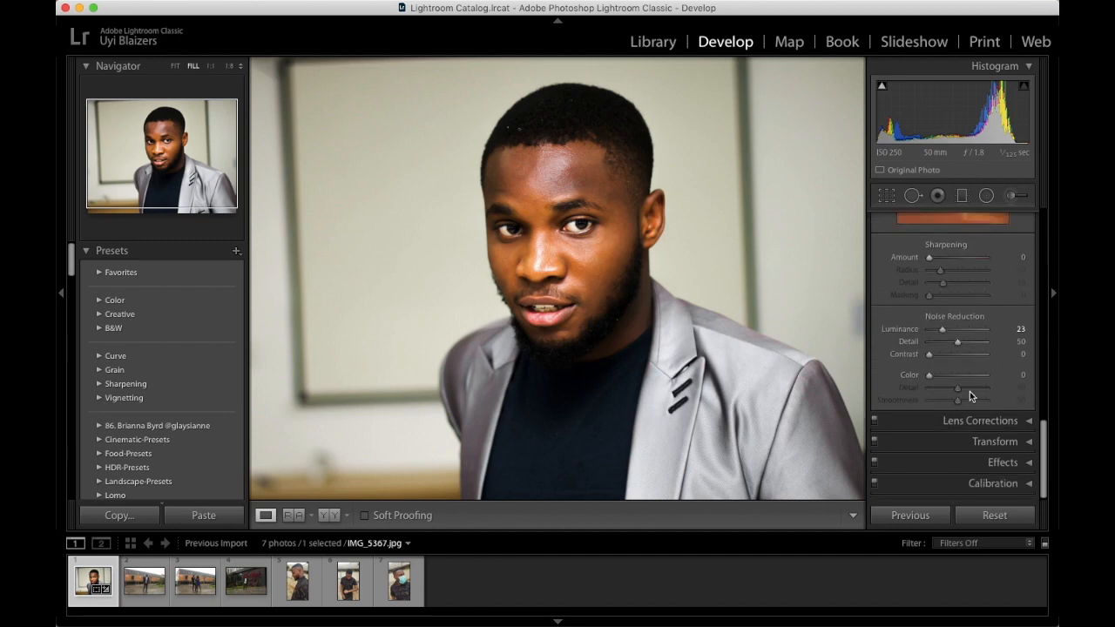
left_click(985, 442)
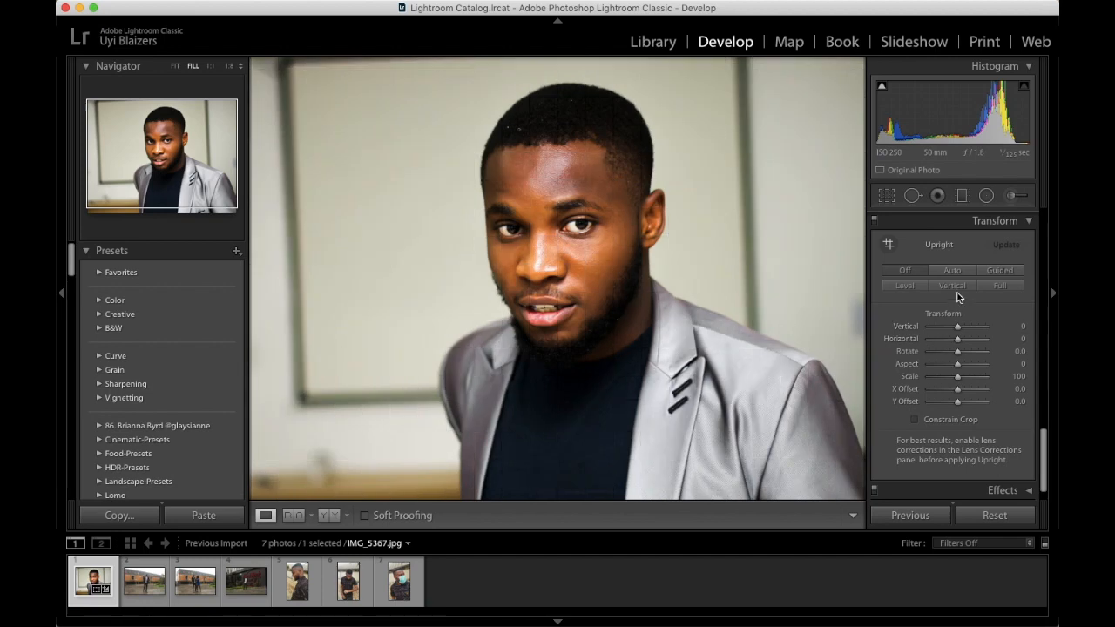
left_click(997, 221)
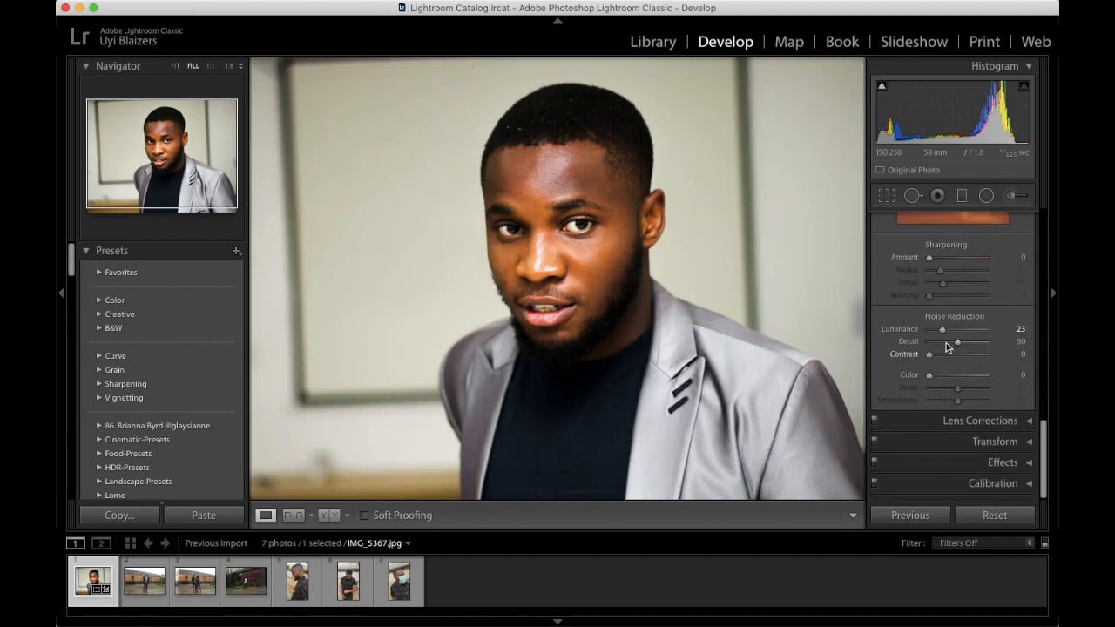
- Set Noise Reduction Luminance to 10 and its Detail to 28, checking the cheek skin at 1:1
left_click_drag(958, 344, 938, 334)
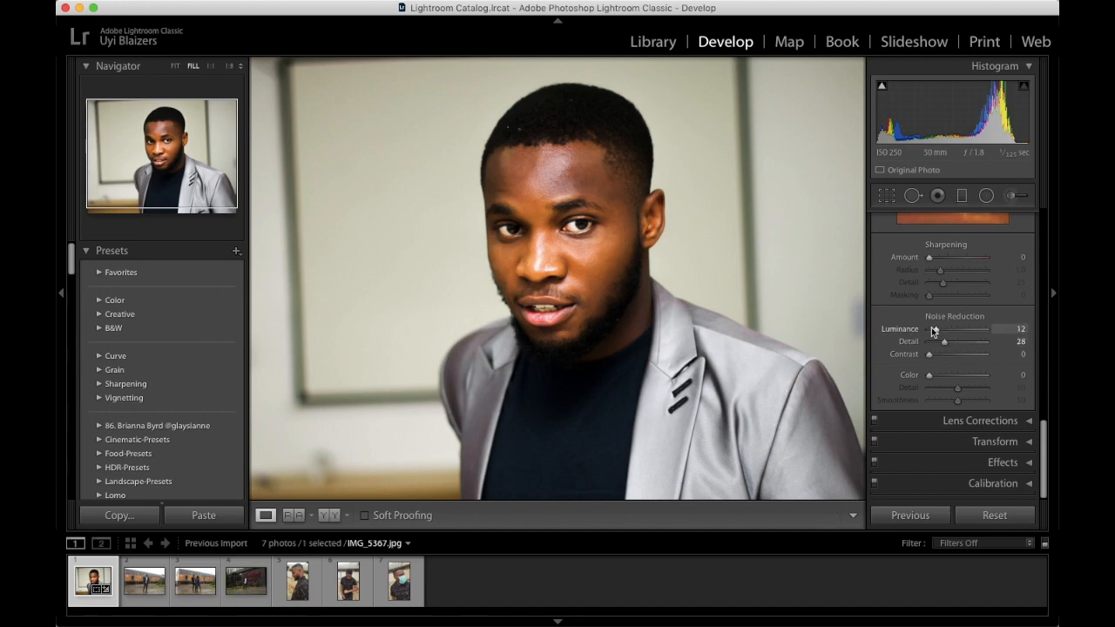
left_click(612, 252)
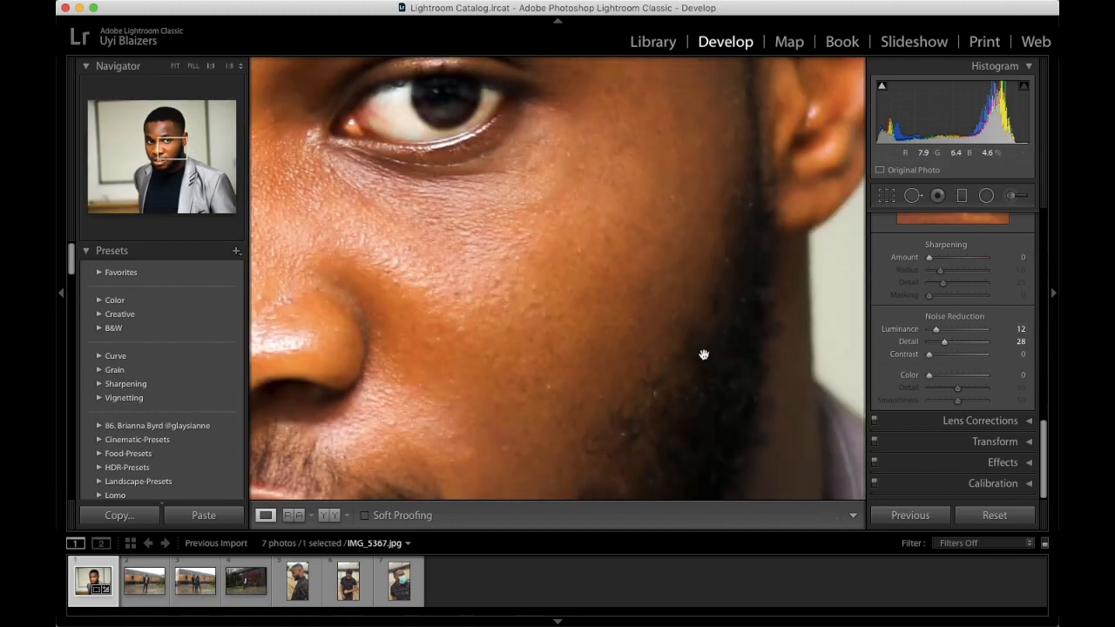
left_click_drag(937, 331, 936, 333)
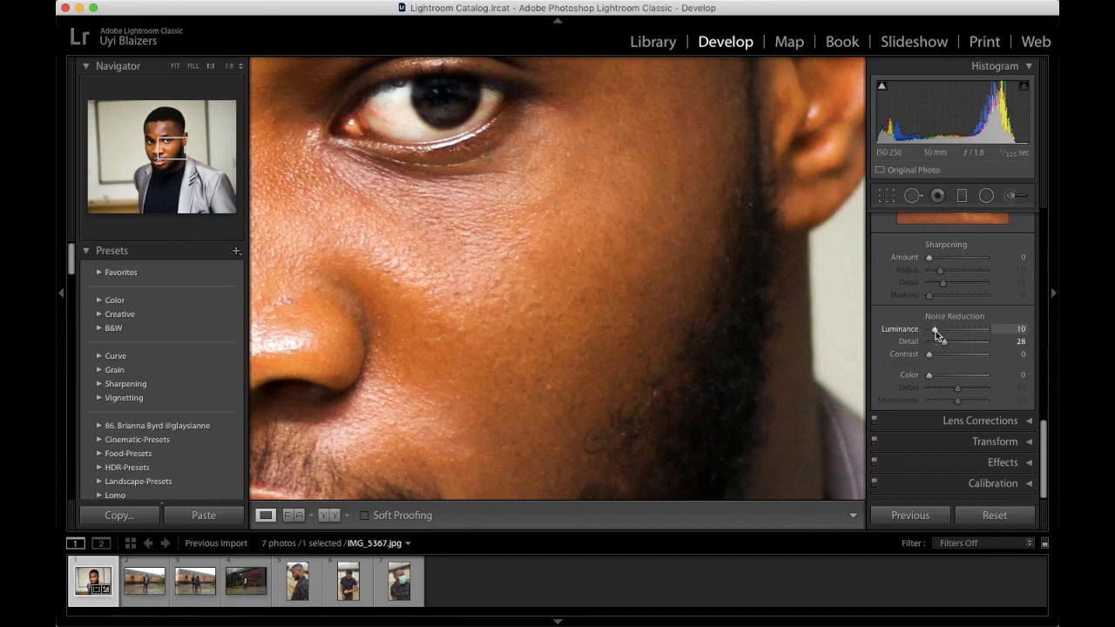
left_click(739, 337)
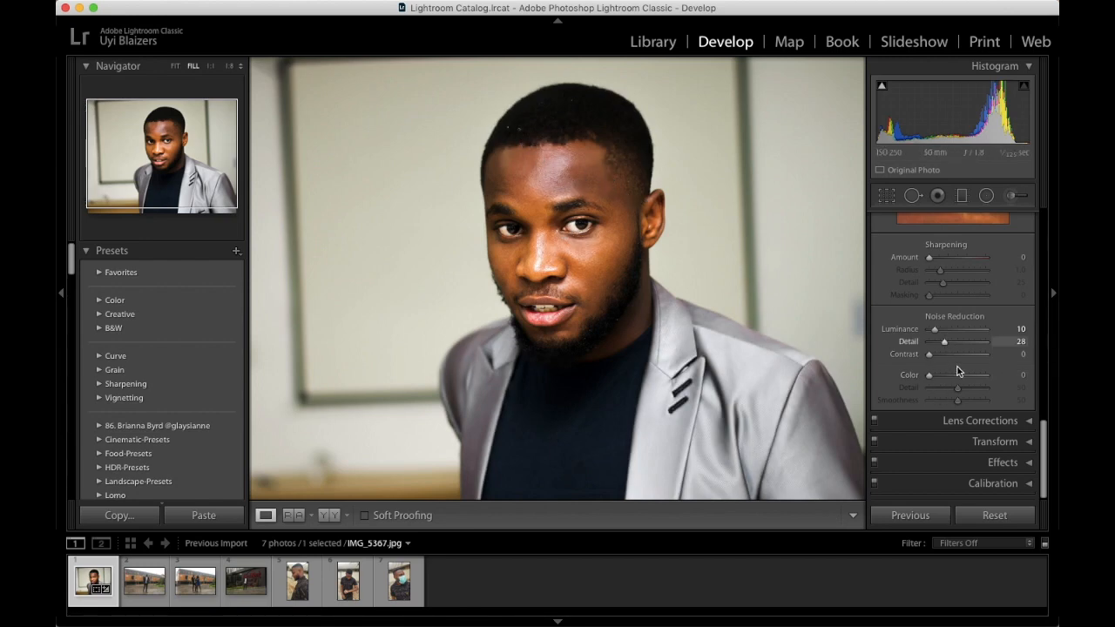
- Add a slight dark Post-Crop Vignetting in Effects with Amount -13, keeping the Highlight Priority style
scroll(963, 395, "down", 1)
left_click(1004, 462)
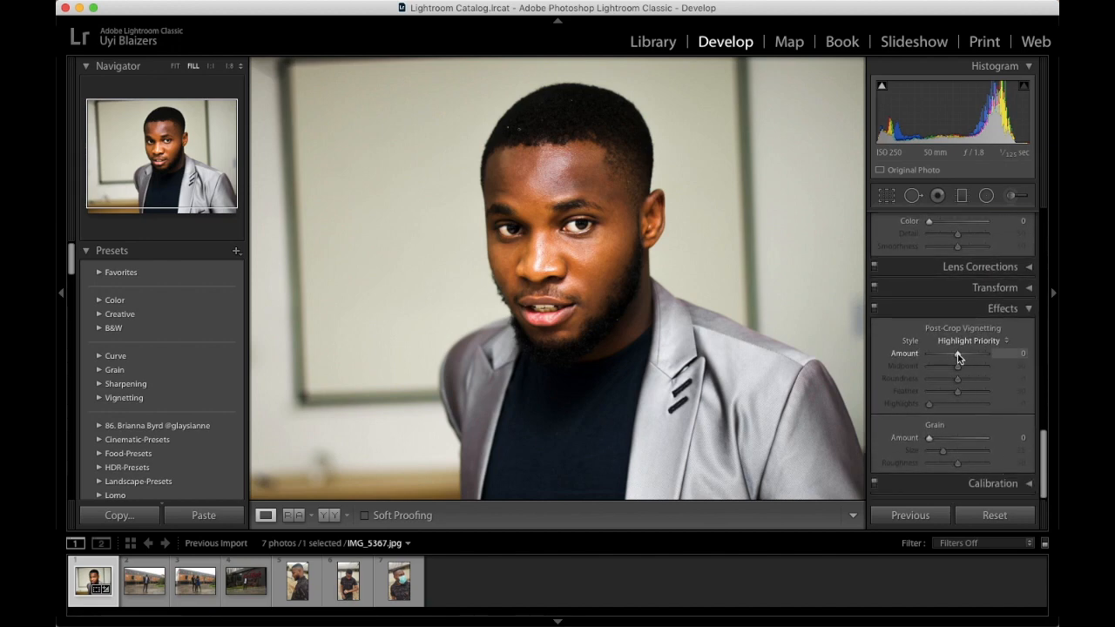
mouse_move(965, 357)
left_mouse_down()
mouse_move(946, 353)
mouse_move(978, 353)
mouse_move(954, 361)
left_mouse_up()
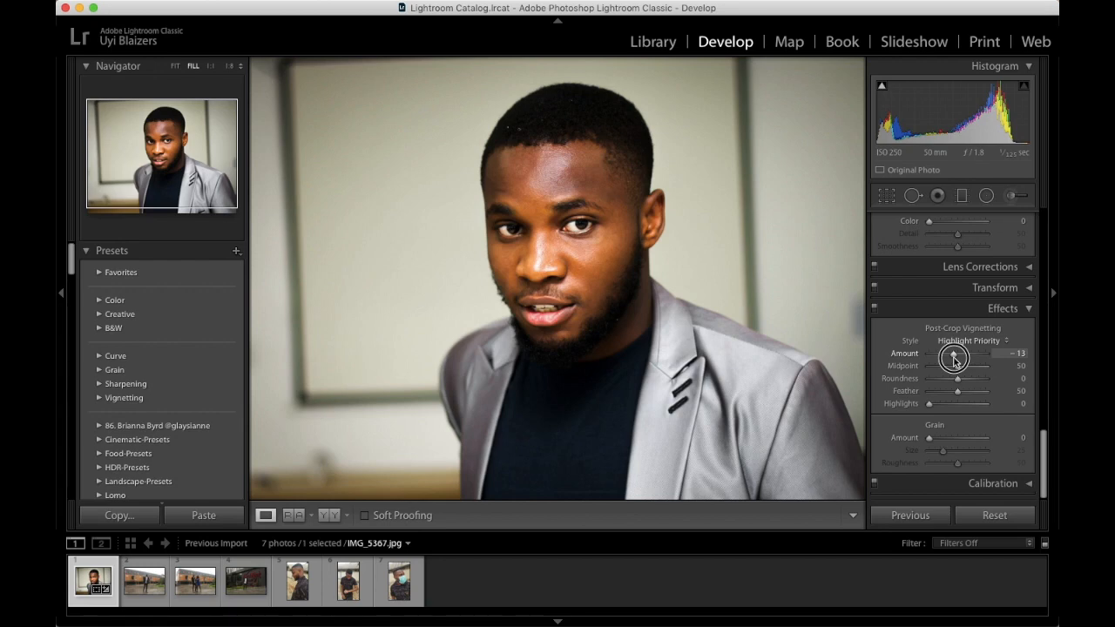
left_click_drag(955, 360, 955, 360)
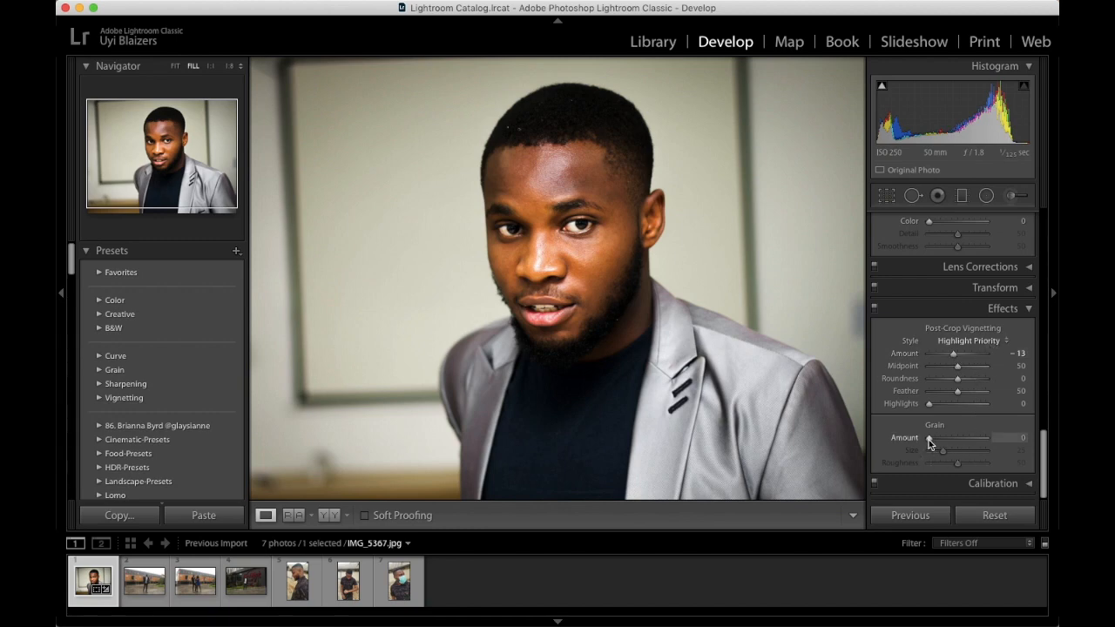
- Set the Grain Amount to 34 and check the mouth, hair and background at 1:1
mouse_move(929, 438)
left_mouse_down()
mouse_move(1021, 444)
mouse_move(949, 442)
left_mouse_up()
left_click(583, 301)
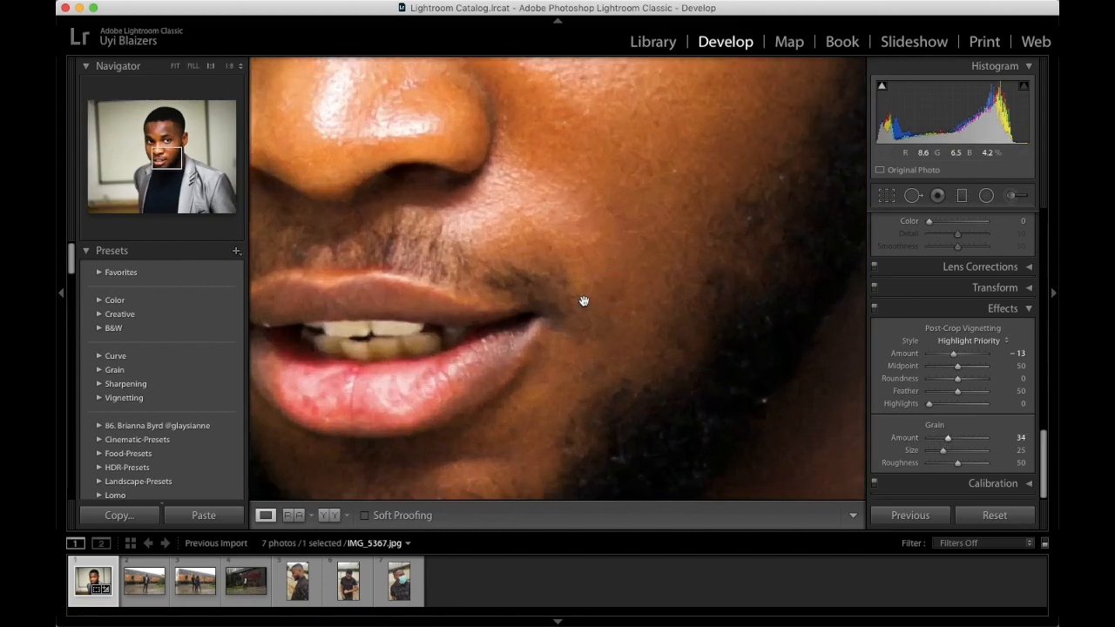
left_click(583, 301)
left_click(643, 128)
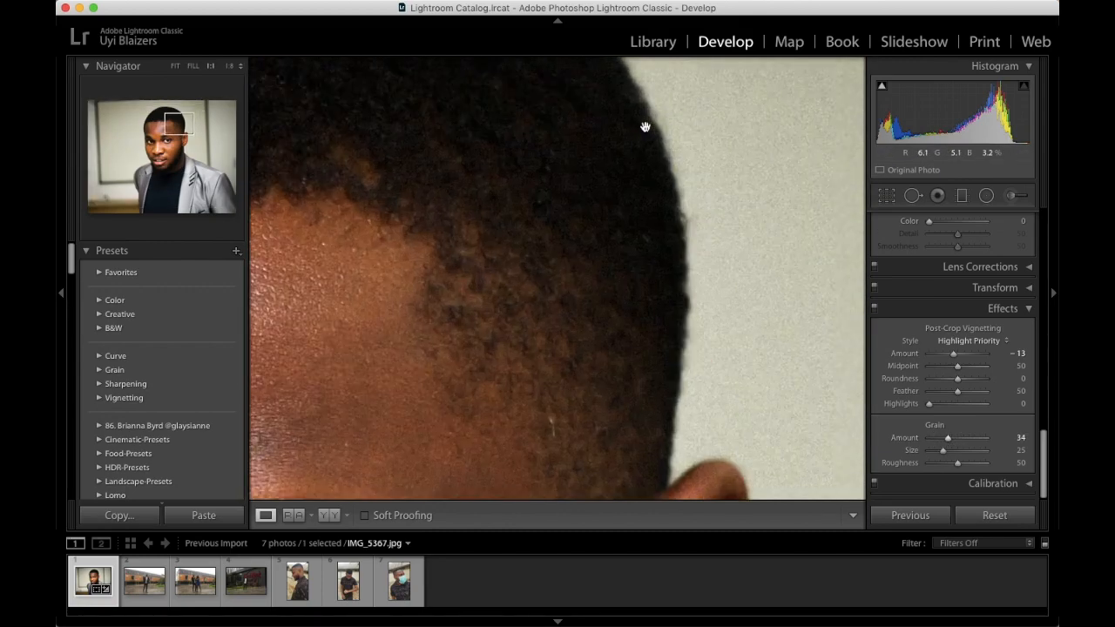
left_click(660, 280)
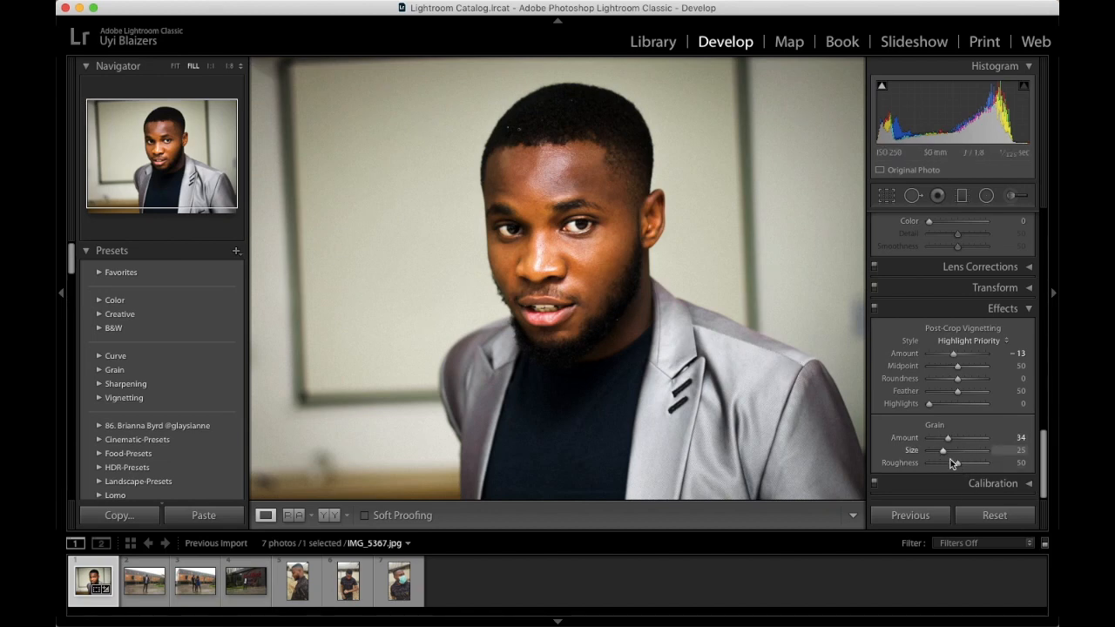
- Try out Shadows Tint and Red Primary Hue in Calibration, return both to 0, and close Calibration
scroll(965, 461, "down", 1)
left_click(995, 479)
scroll(995, 480, "down", 5)
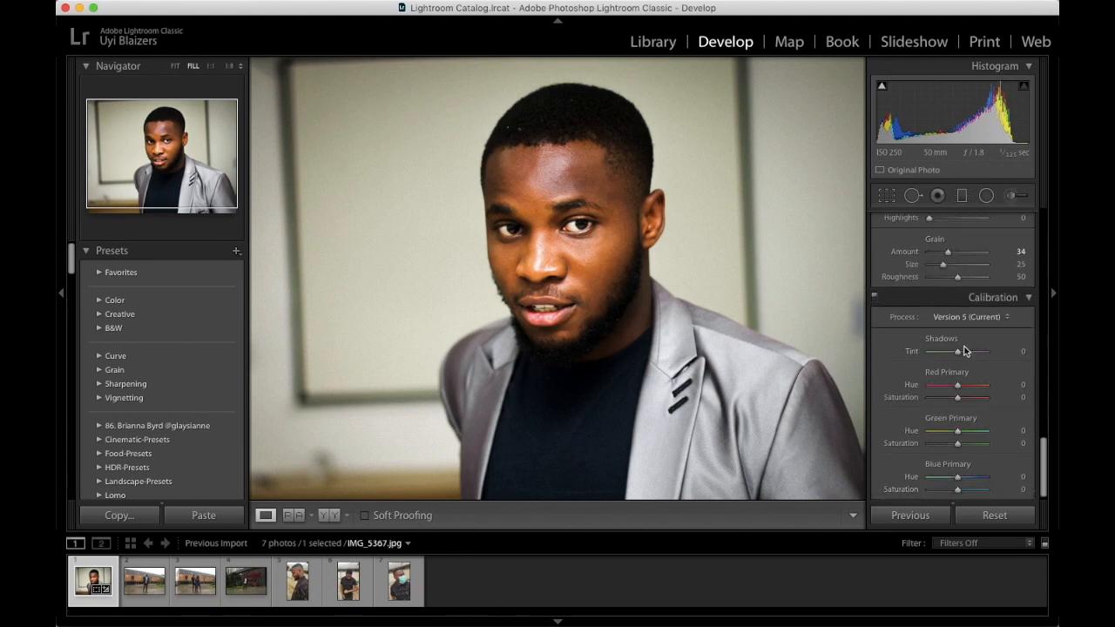
left_click_drag(958, 354, 958, 393)
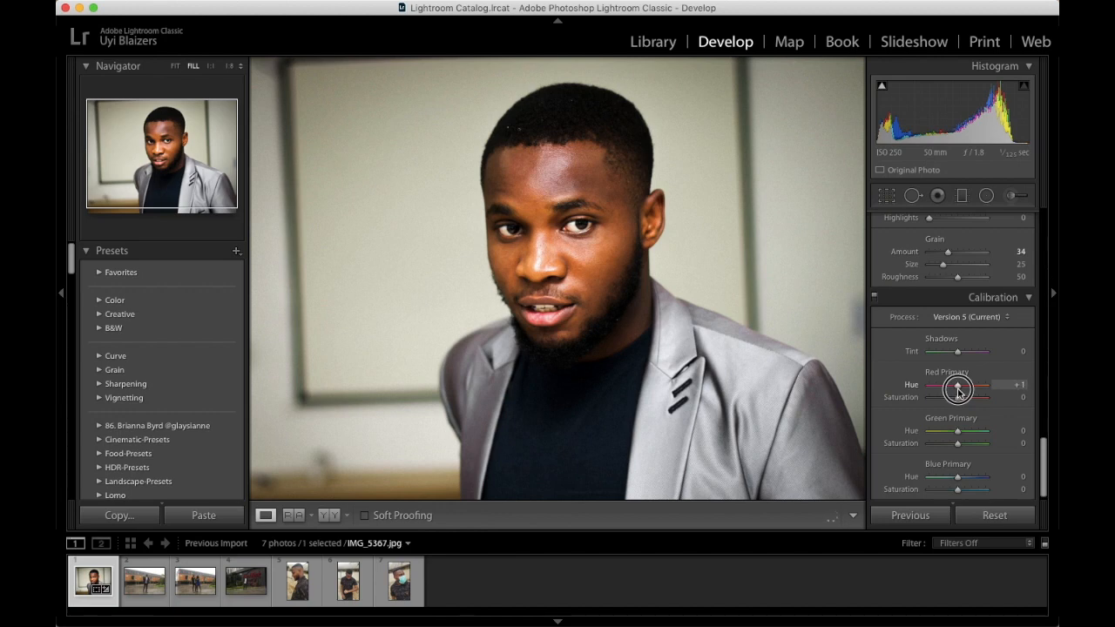
left_click_drag(957, 389, 958, 392)
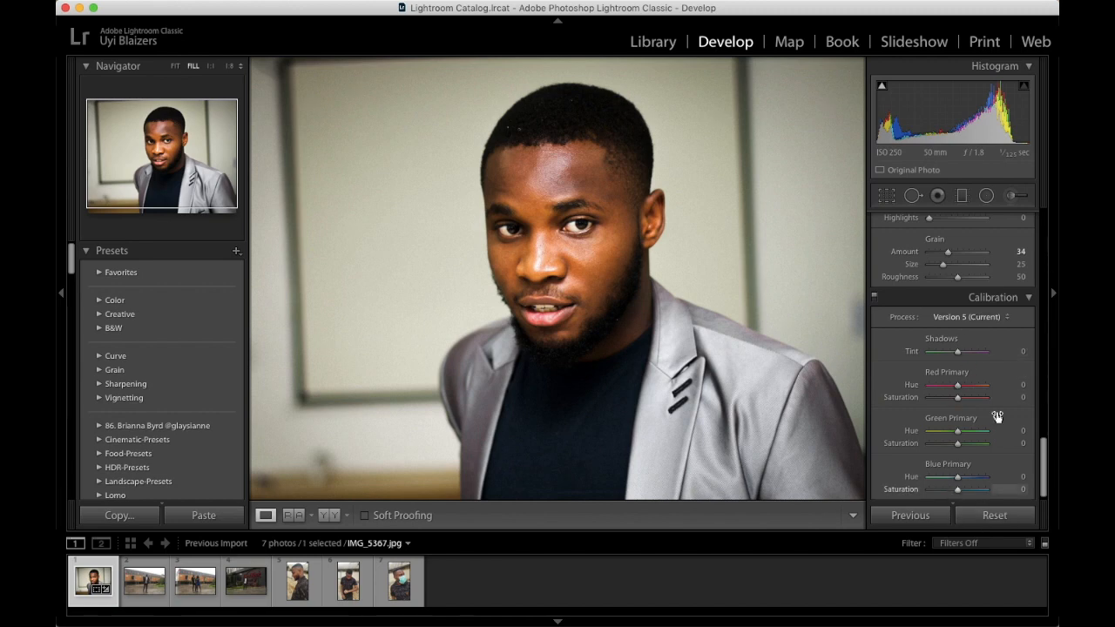
left_click(975, 299)
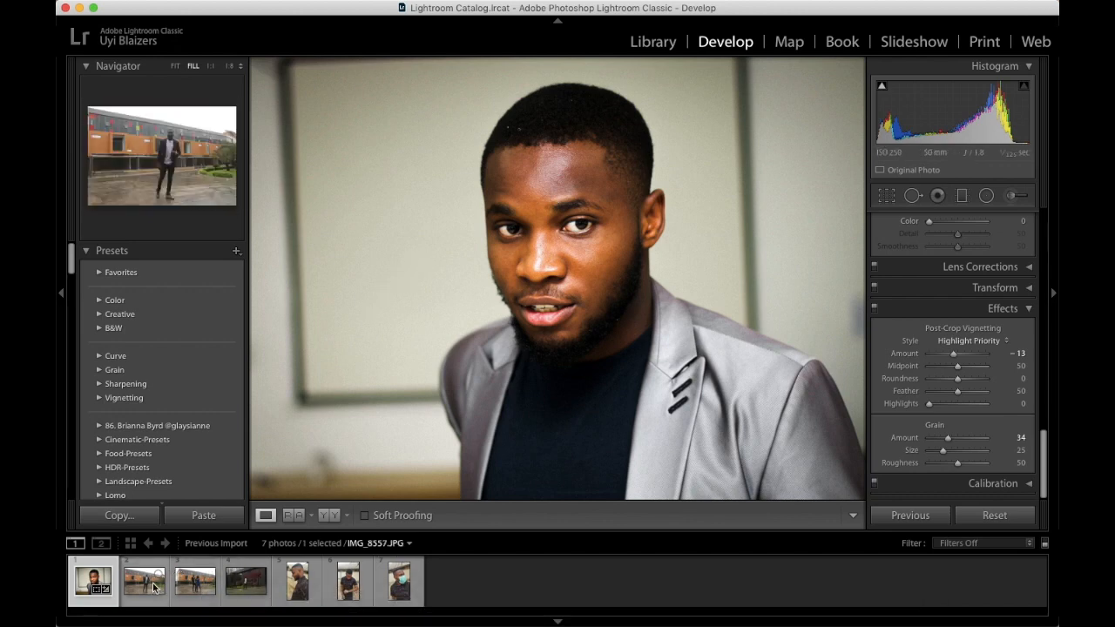
- Preview the presets of the group numbered 86 on the portrait one after another, and collapse the group without applying any
scroll(174, 430, "down", 5)
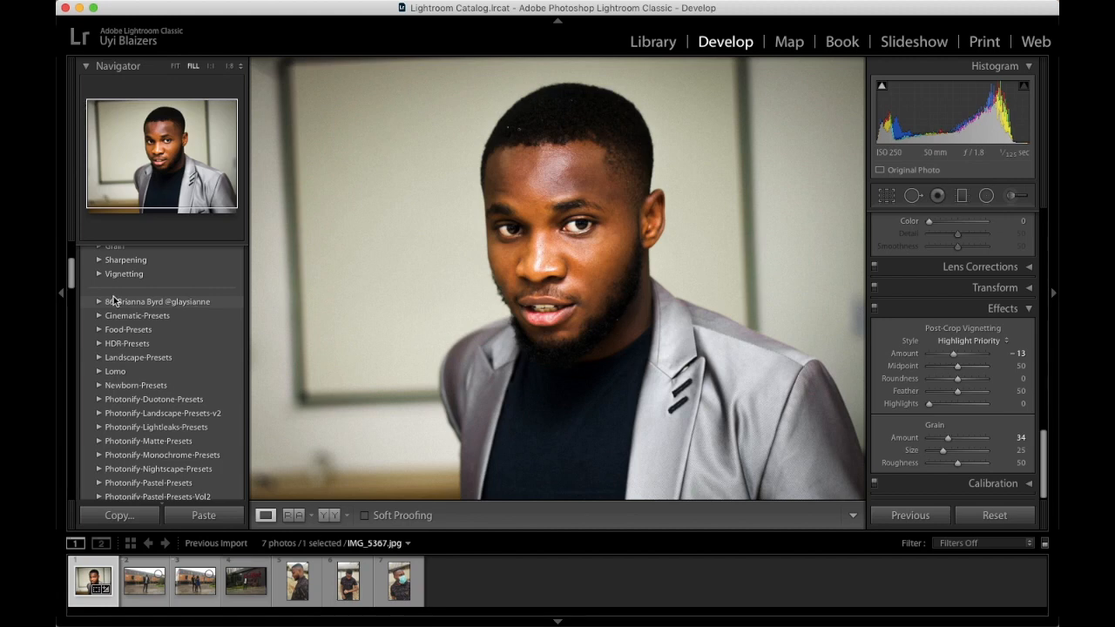
left_click(99, 303)
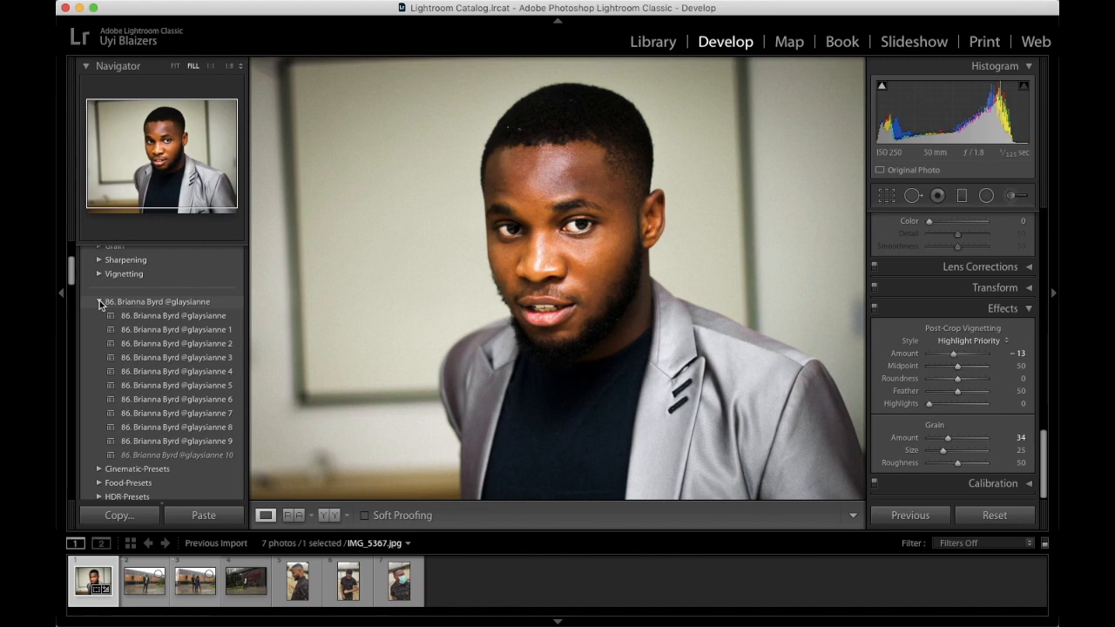
left_click(141, 318)
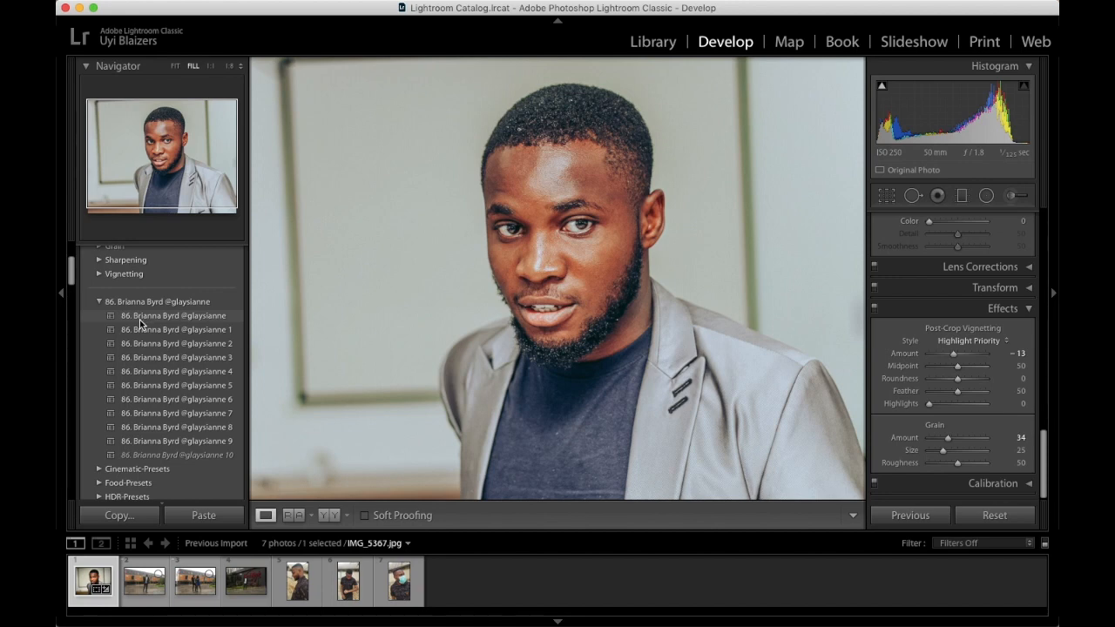
left_click(142, 330)
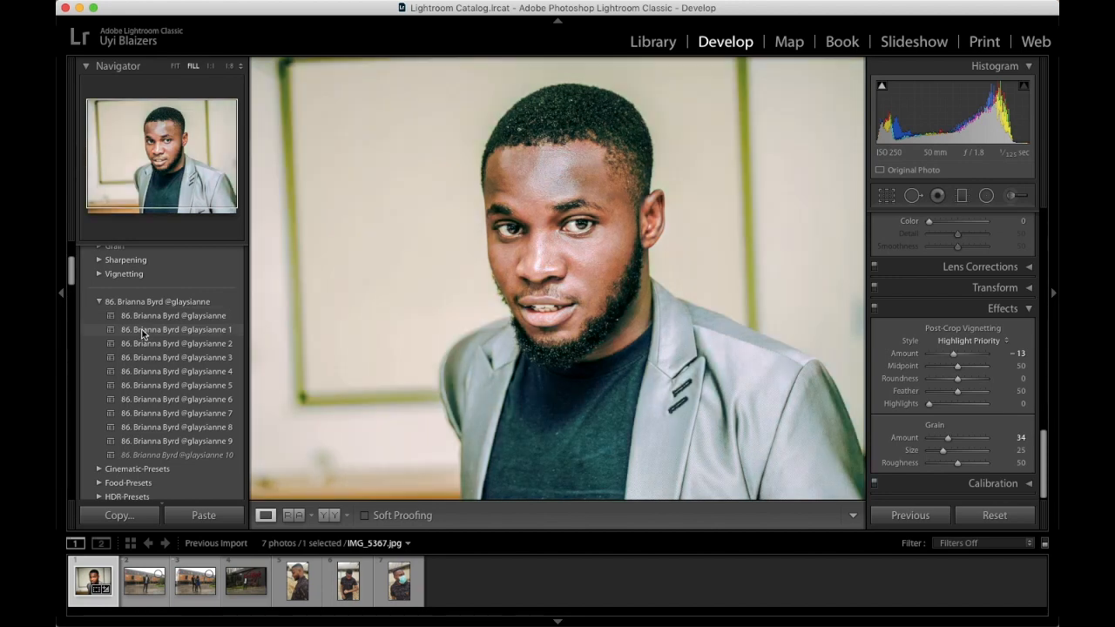
left_click(142, 345)
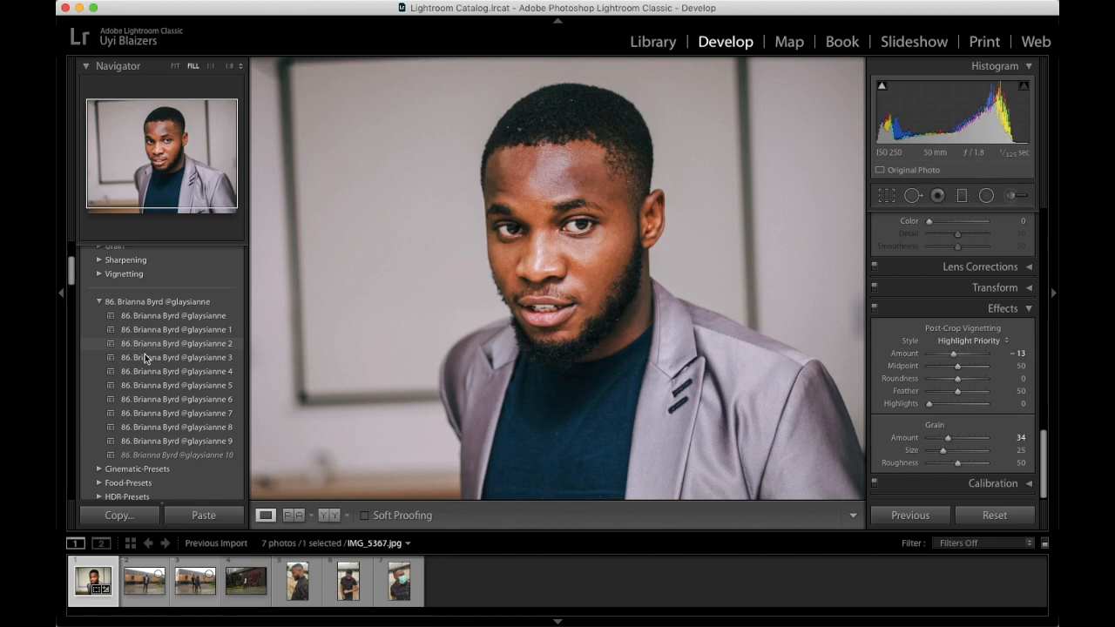
left_click(145, 358)
left_click(145, 374)
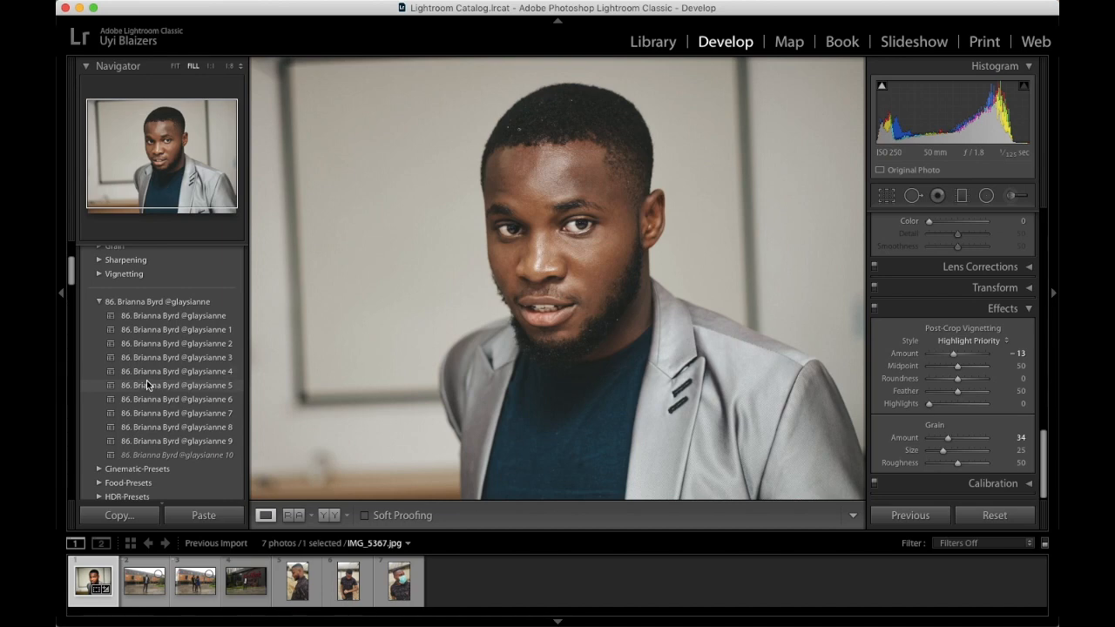
left_click(147, 399)
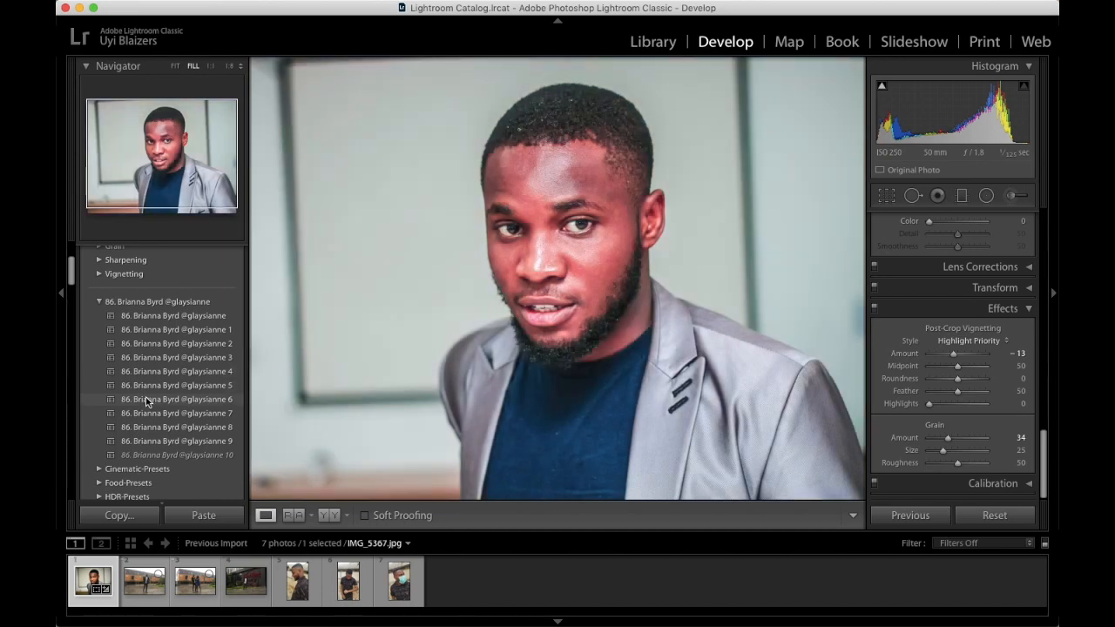
left_click(148, 415)
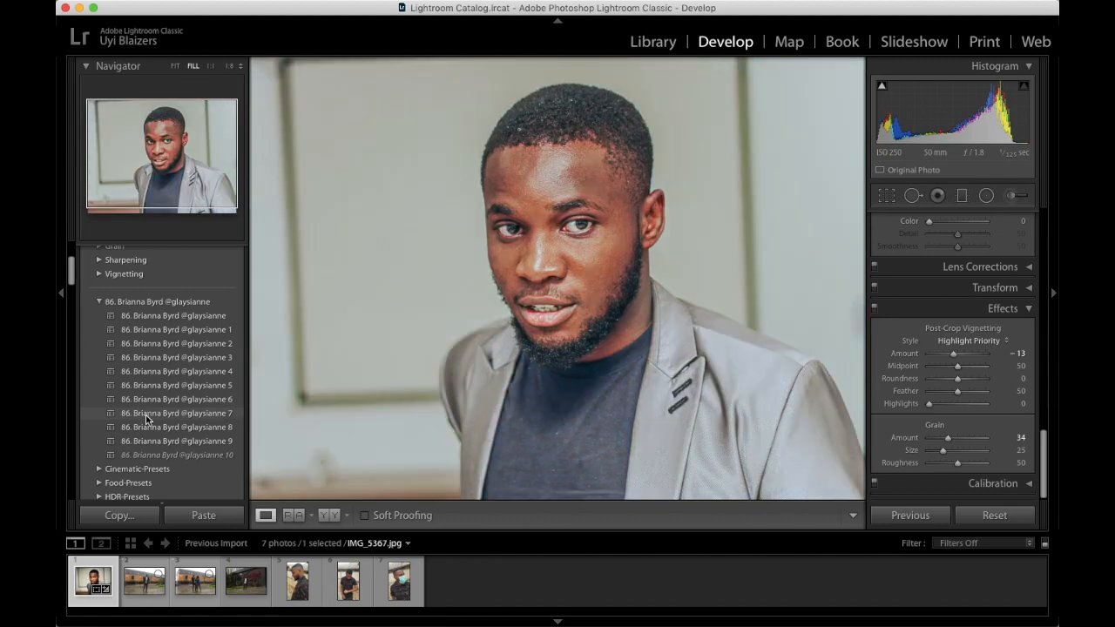
left_click(147, 429)
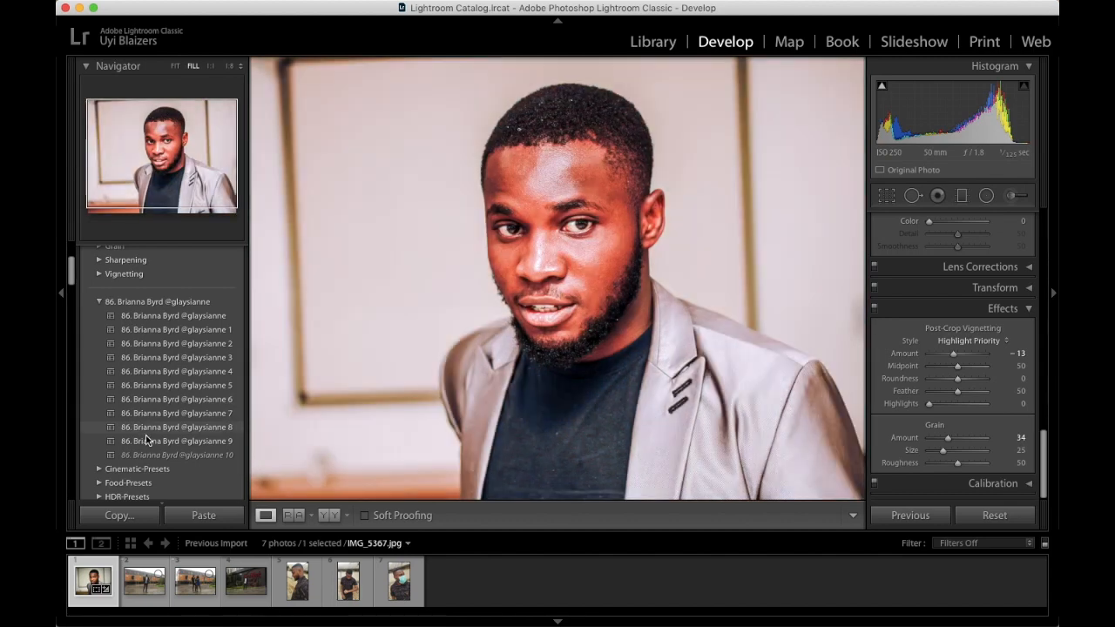
left_click(146, 440)
left_click(148, 455)
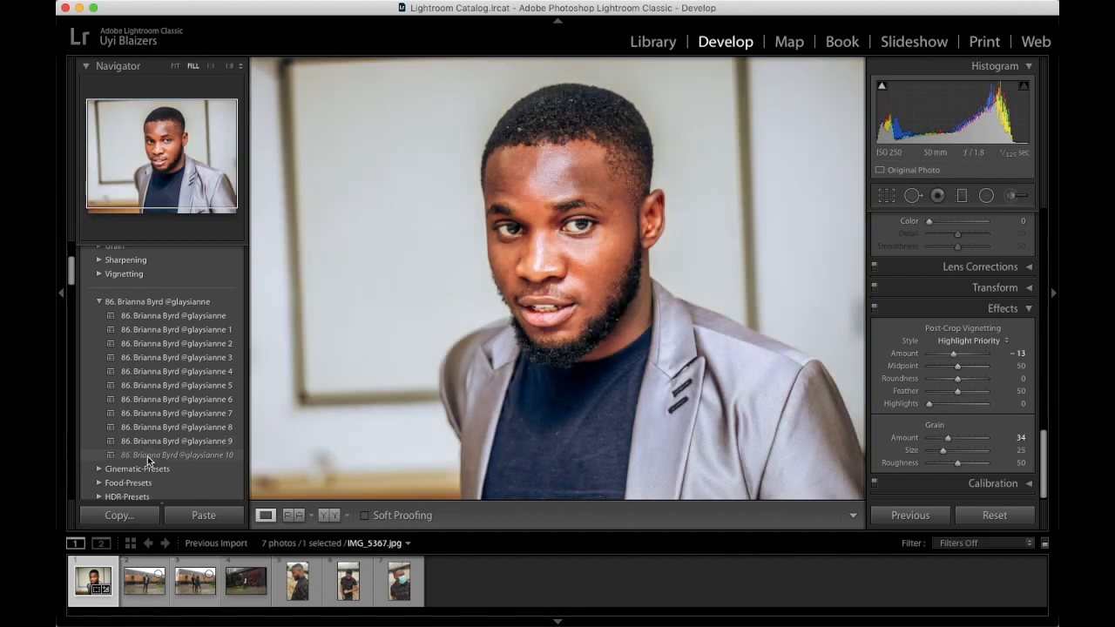
left_click(100, 302)
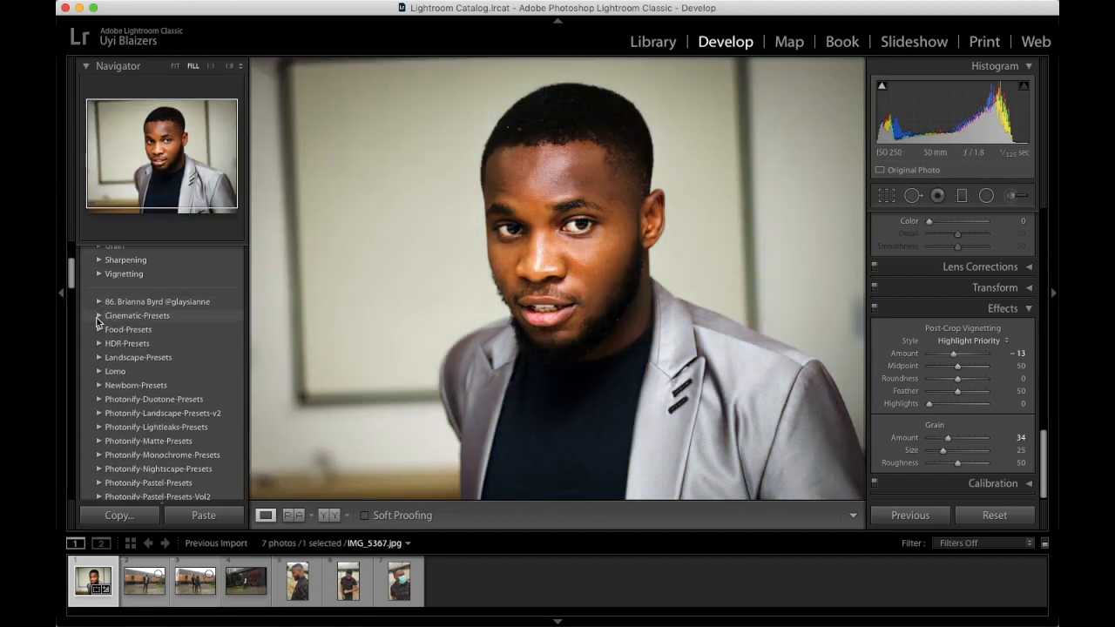
- Look into Cinematic-Presets and preview several Wedding-Presets on the portrait, closing both groups without applying a preset
left_click(98, 315)
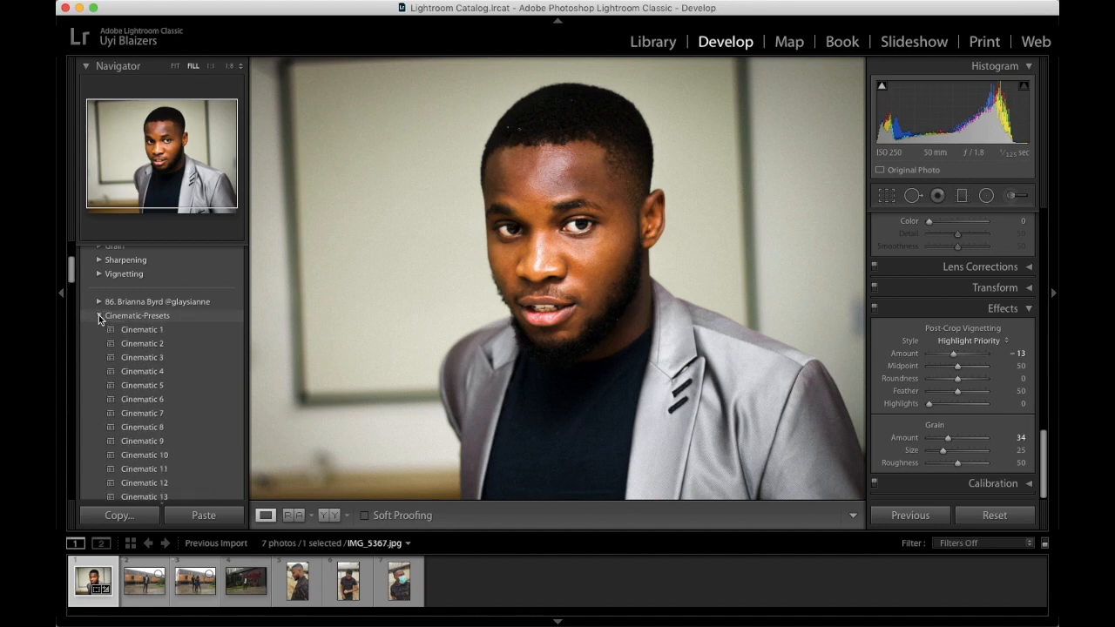
left_click(98, 316)
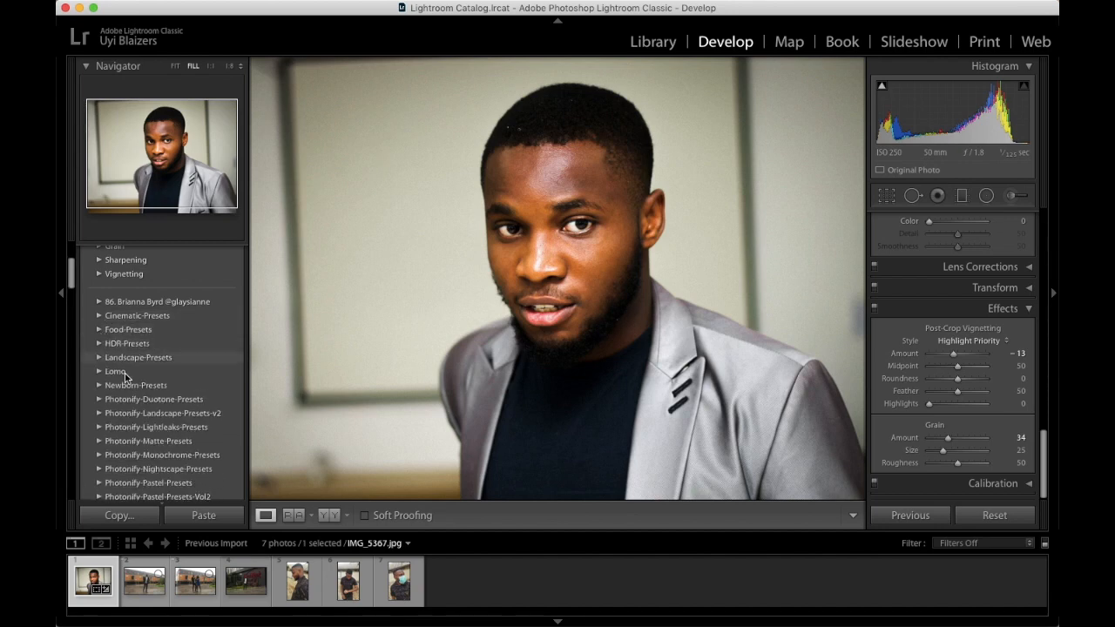
scroll(130, 379, "down", 1)
scroll(130, 380, "down", 5)
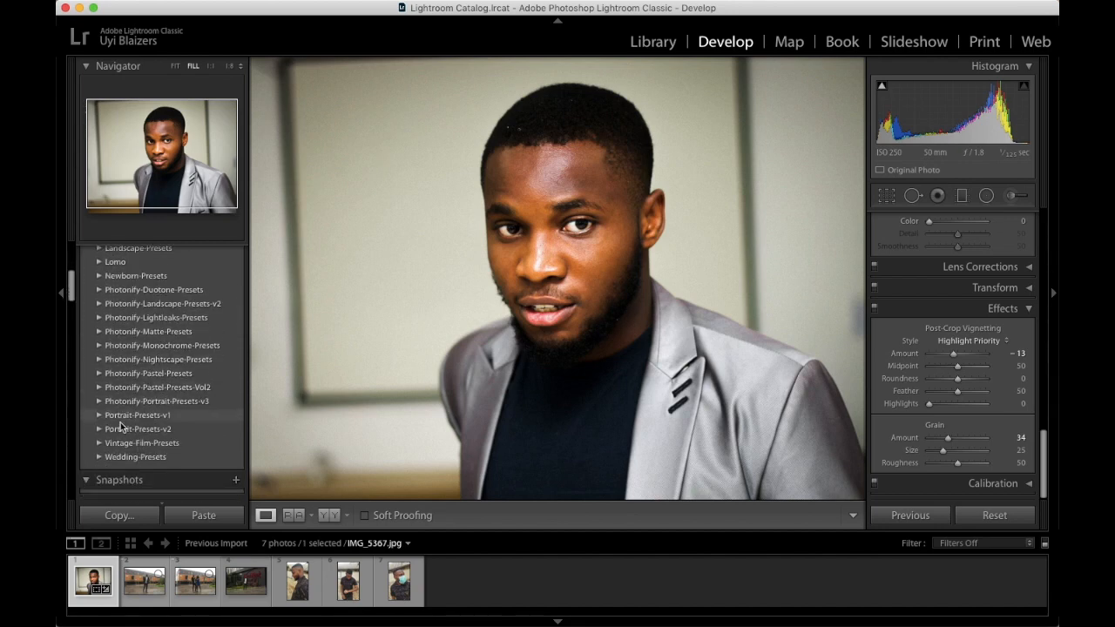
left_click(98, 456)
scroll(172, 442, "down", 8)
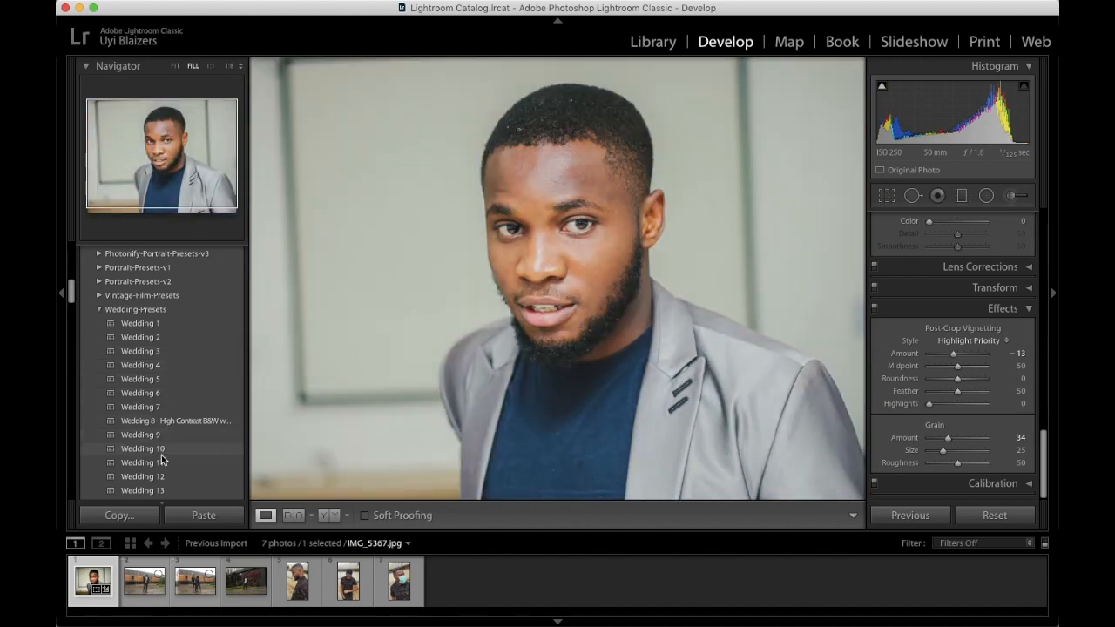
scroll(160, 466, "down", 1)
scroll(161, 457, "down", 4)
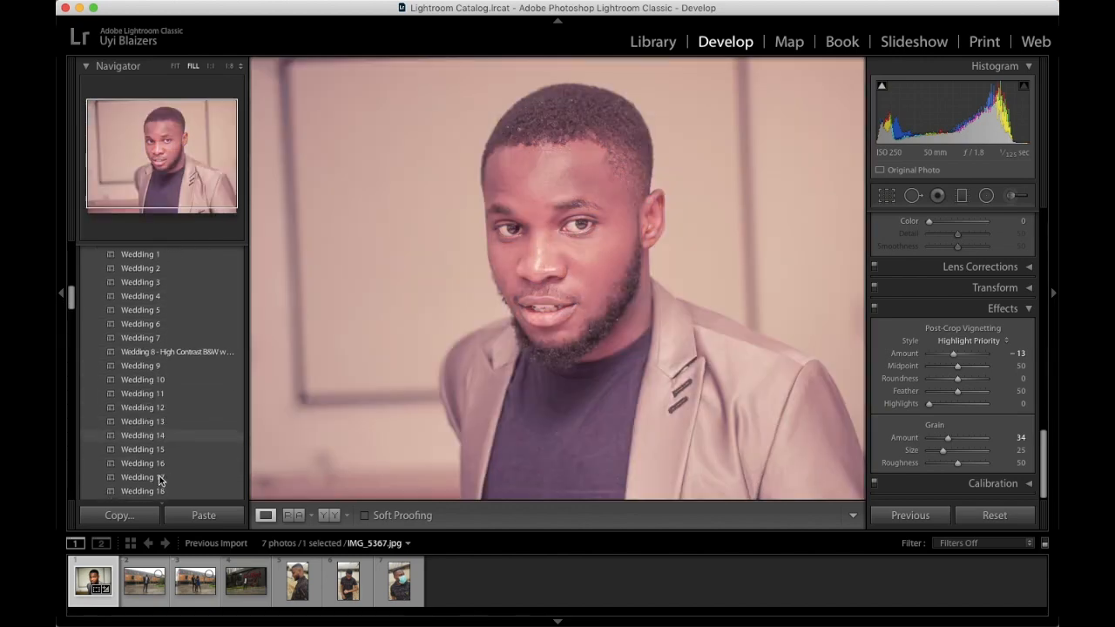
scroll(140, 305, "up", 8)
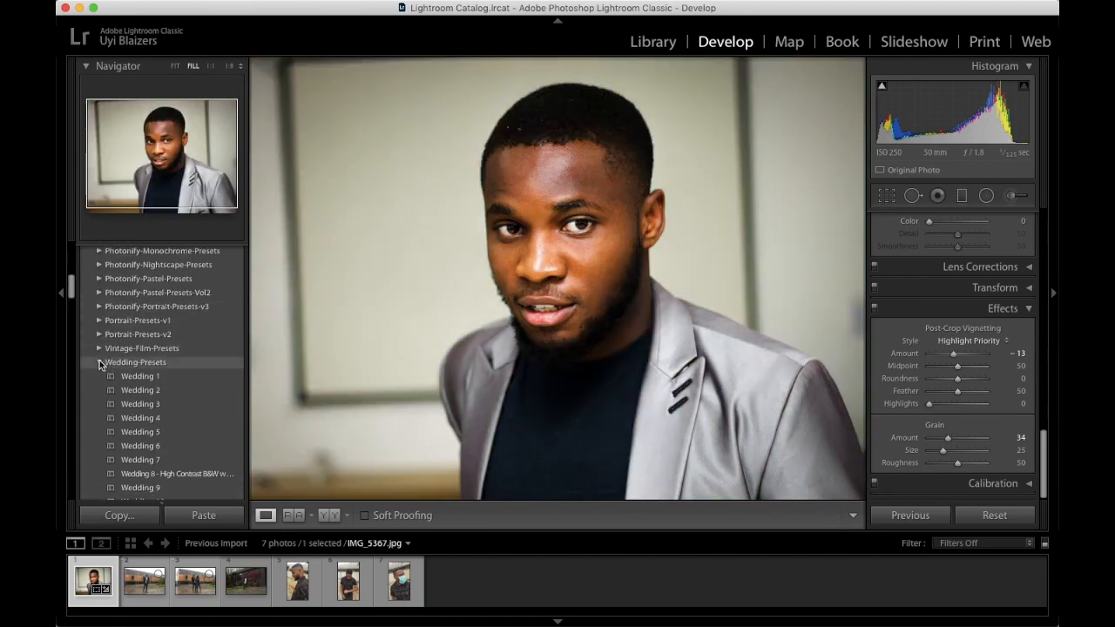
left_click(100, 362)
scroll(159, 269, "up", 2)
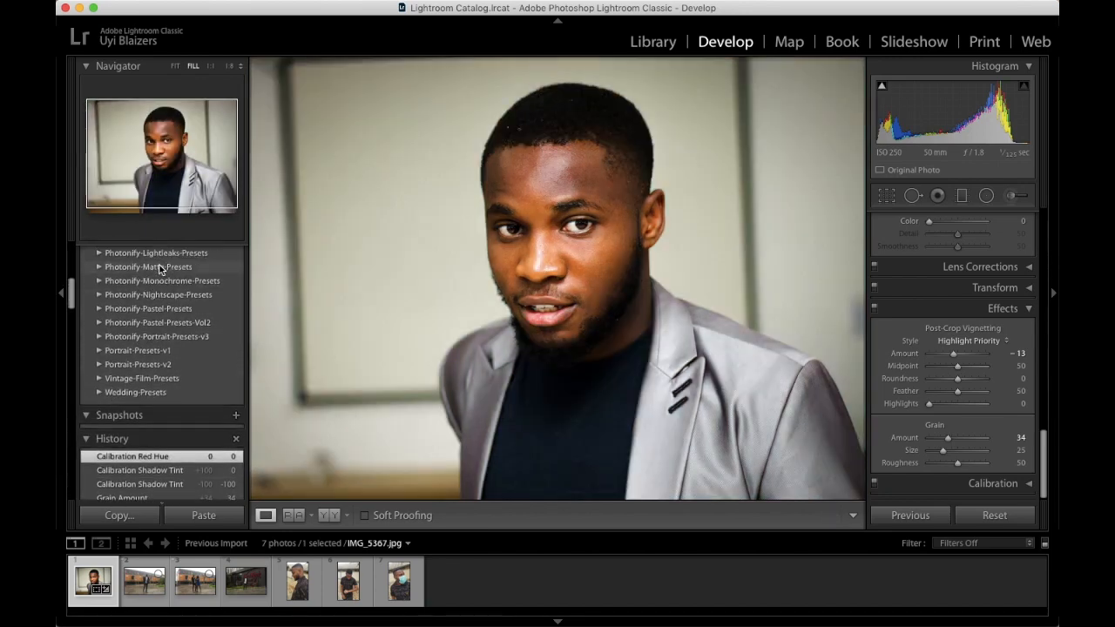
- Open the full-length outdoor photo IMG_8557.JPG for editing
left_click(141, 587)
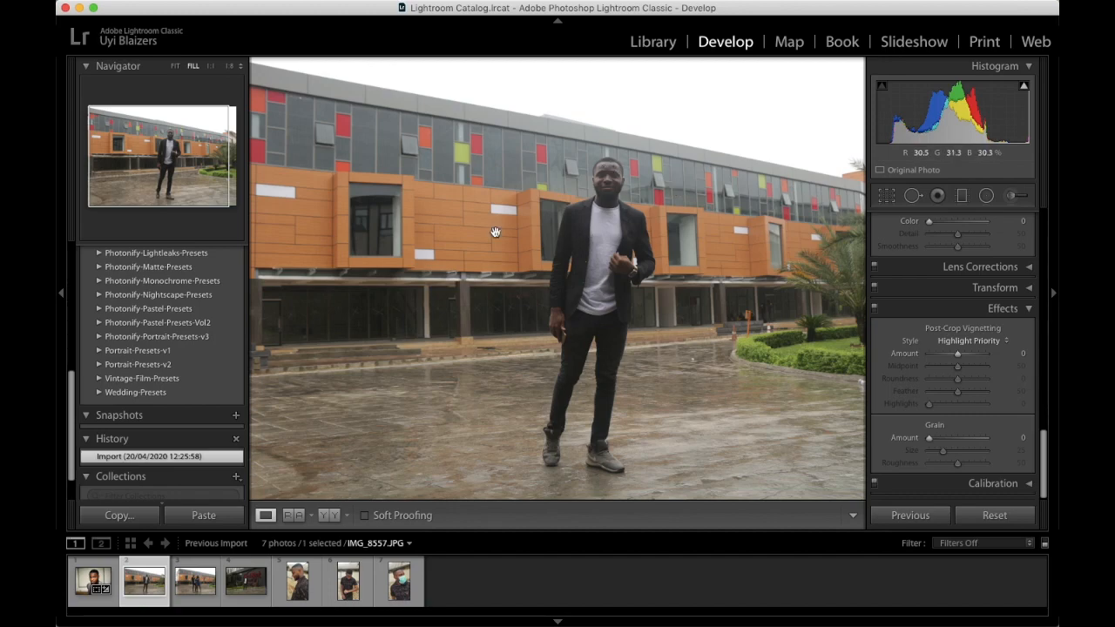
- With Spot Removal in Heal mode at size 20, heal two forehead patches, sampling the first from clean skin near the hairline
left_click(612, 161)
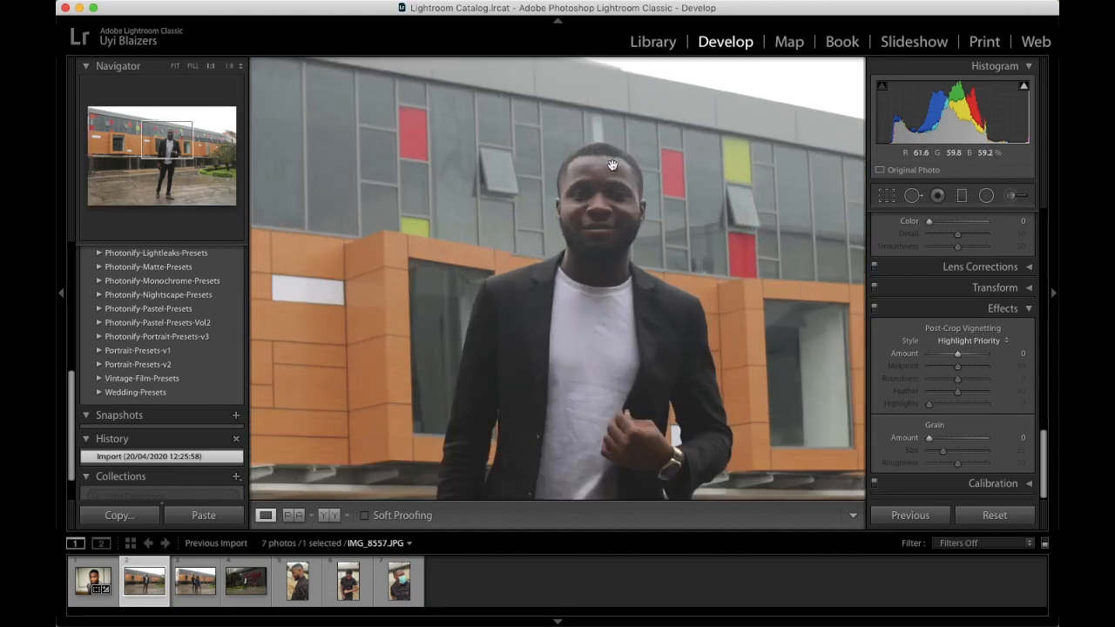
left_click(911, 196)
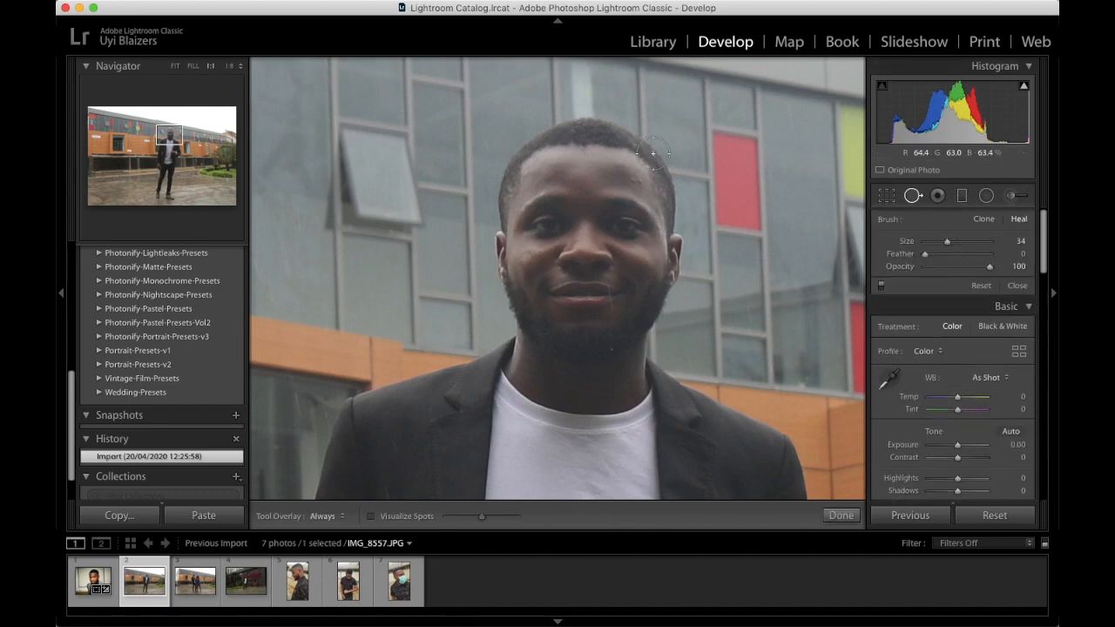
left_click(613, 170)
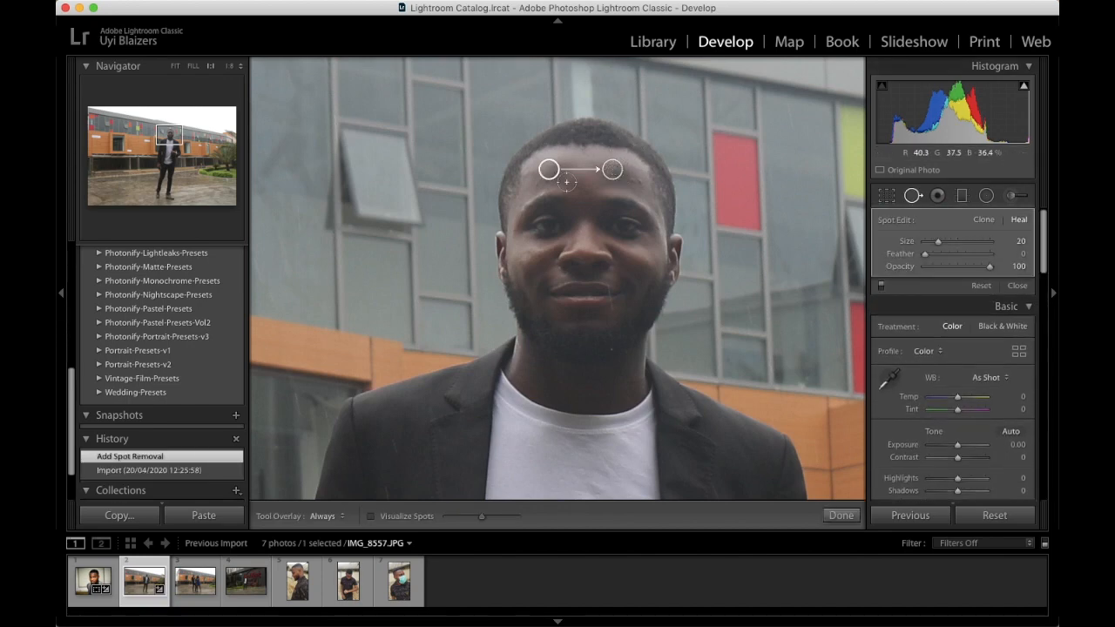
left_click_drag(548, 170, 584, 162)
left_click(585, 178)
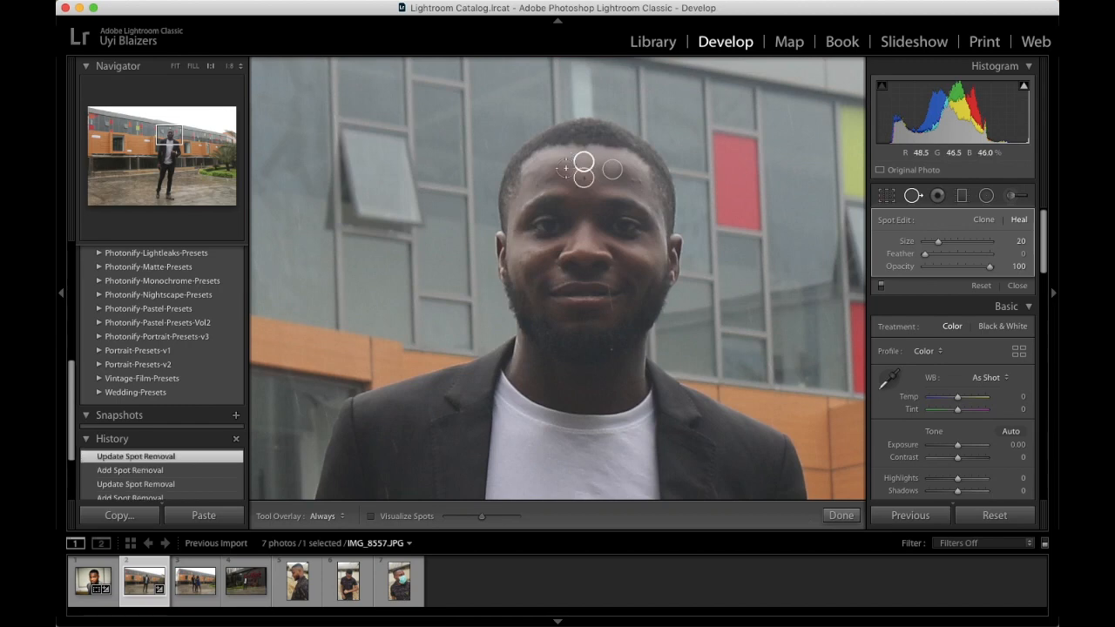
- Heal two patches on the left side of the forehead and one on the right, sampling each from the upper middle forehead
left_click(558, 171)
left_click_drag(580, 174, 585, 158)
left_click(543, 176)
left_click_drag(601, 175, 607, 162)
left_click(631, 179)
mouse_move(647, 273)
left_mouse_down()
mouse_move(575, 185)
mouse_move(590, 156)
left_mouse_up()
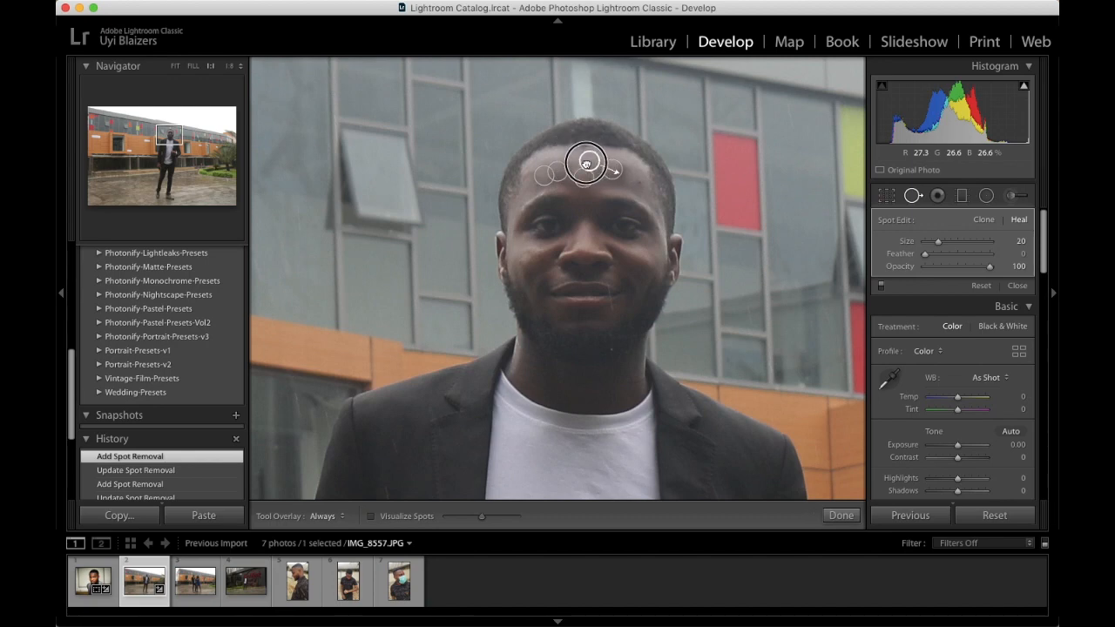
left_click_drag(590, 164, 585, 159)
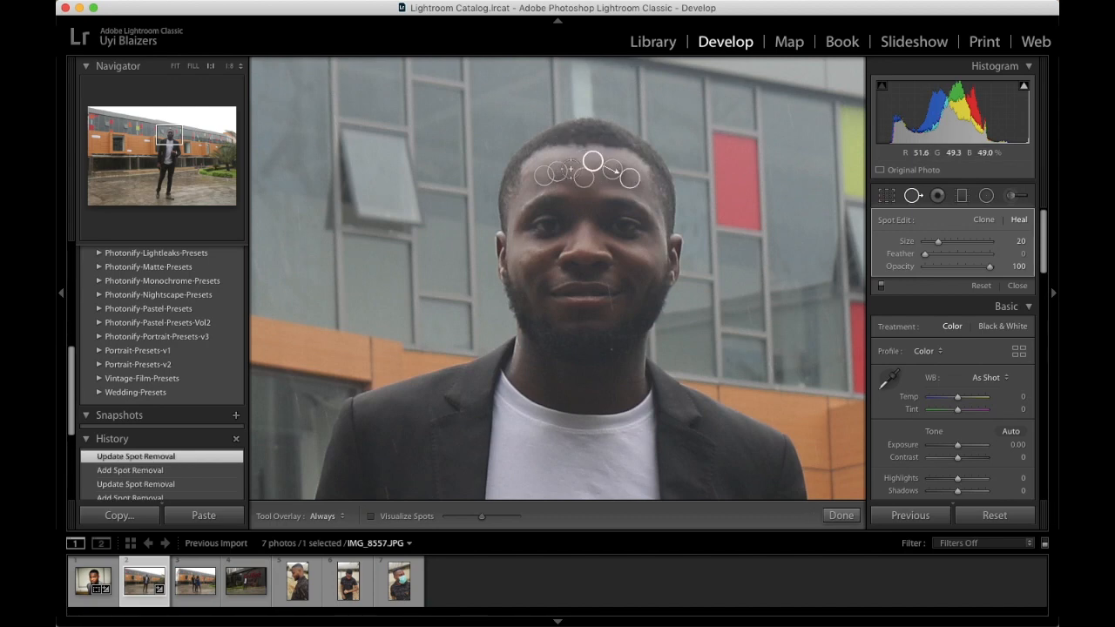
- Heal a patch just left of the forehead's centre from the skin near the hairline, and check the retouching without the spot overlays
left_click(570, 168)
left_click_drag(586, 189, 593, 162)
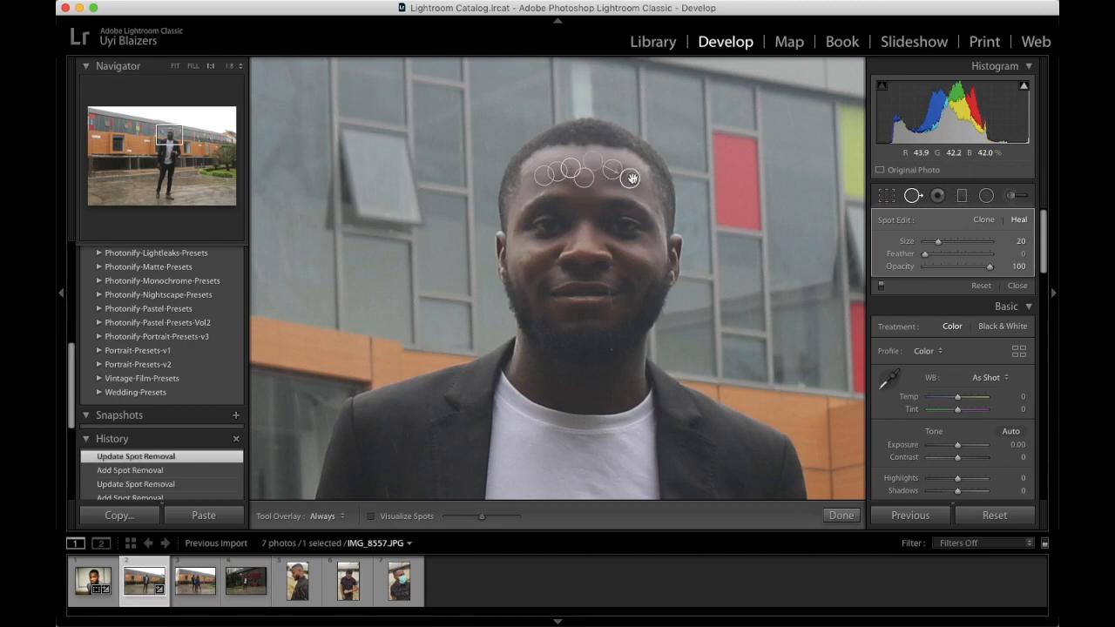
left_click(912, 196)
left_click(912, 197)
left_click(912, 197)
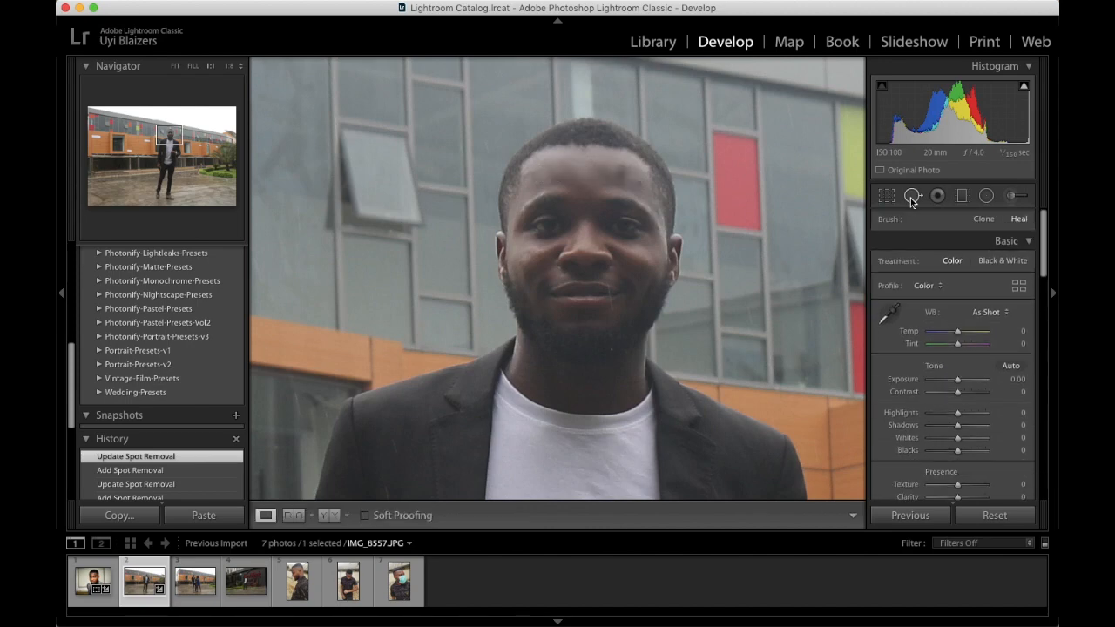
left_click(912, 197)
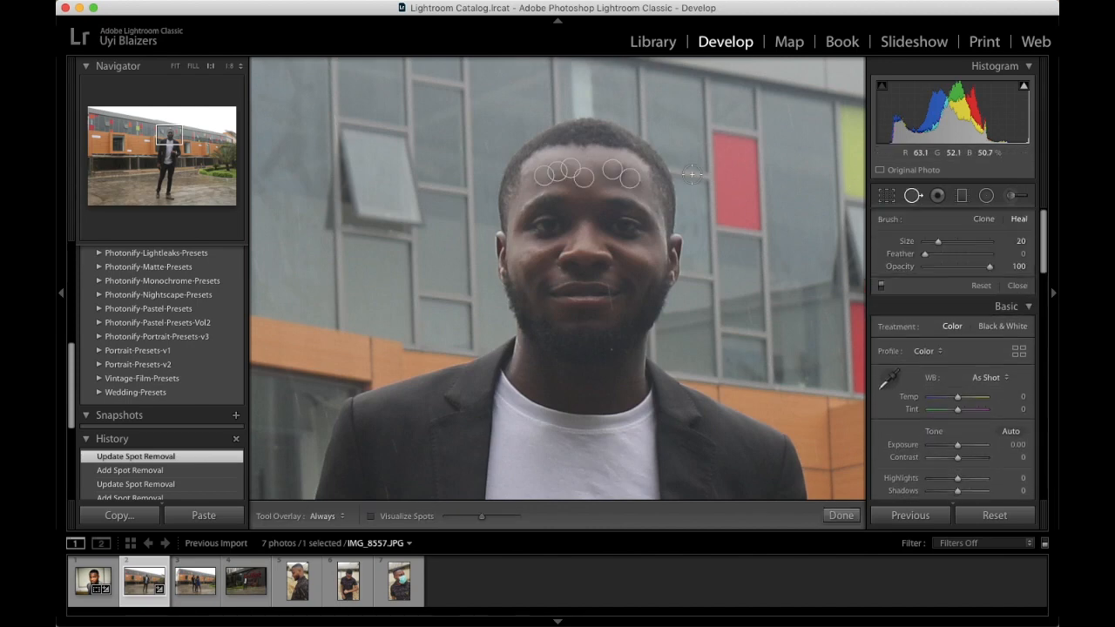
- Move the rightmost heal spot up to the hairline, heal its former place from the upper middle forehead, and close Spot Removal
left_click_drag(627, 178, 571, 155)
left_click(626, 177)
left_click_drag(626, 176, 622, 175)
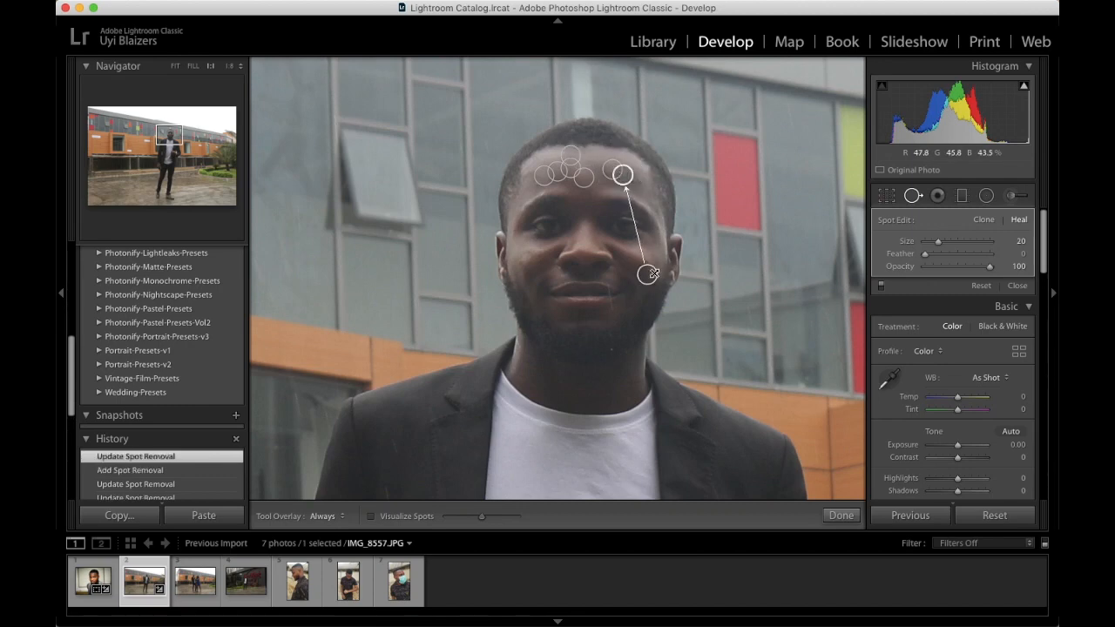
left_click_drag(653, 274, 593, 165)
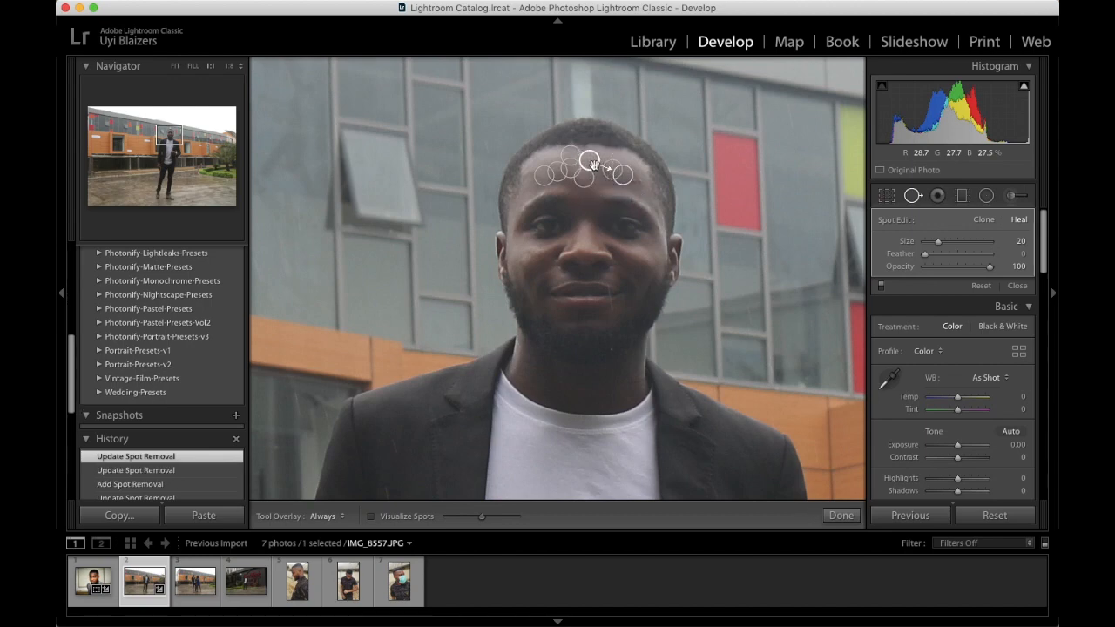
left_click(914, 196)
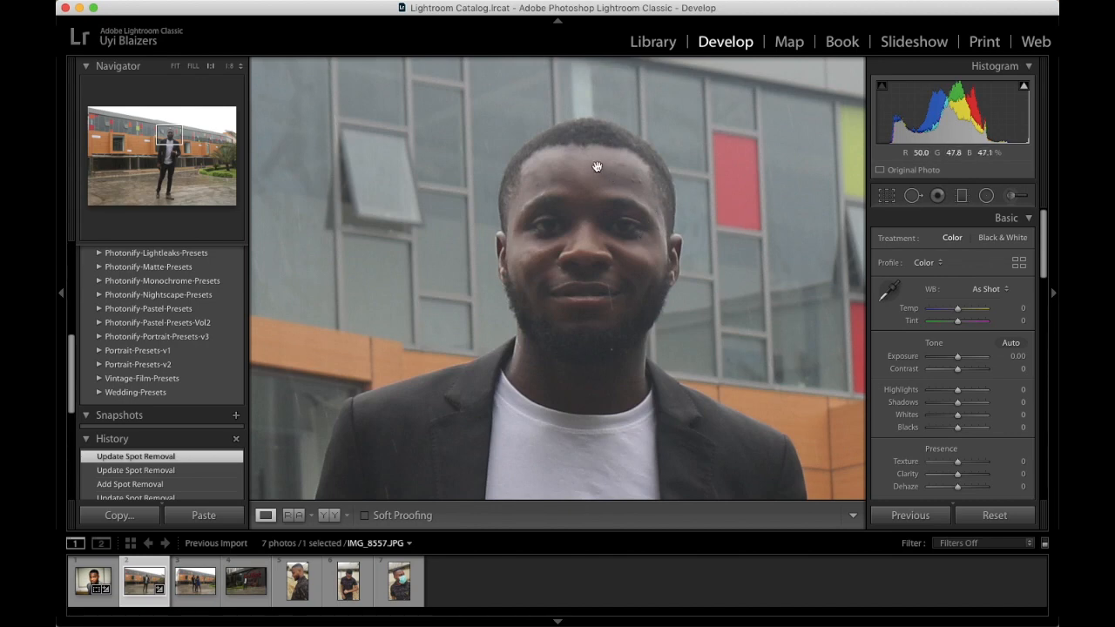
- Heal another patch at the right edge of the forehead, sampling it from the skin below the middle of the hairline
left_click(912, 197)
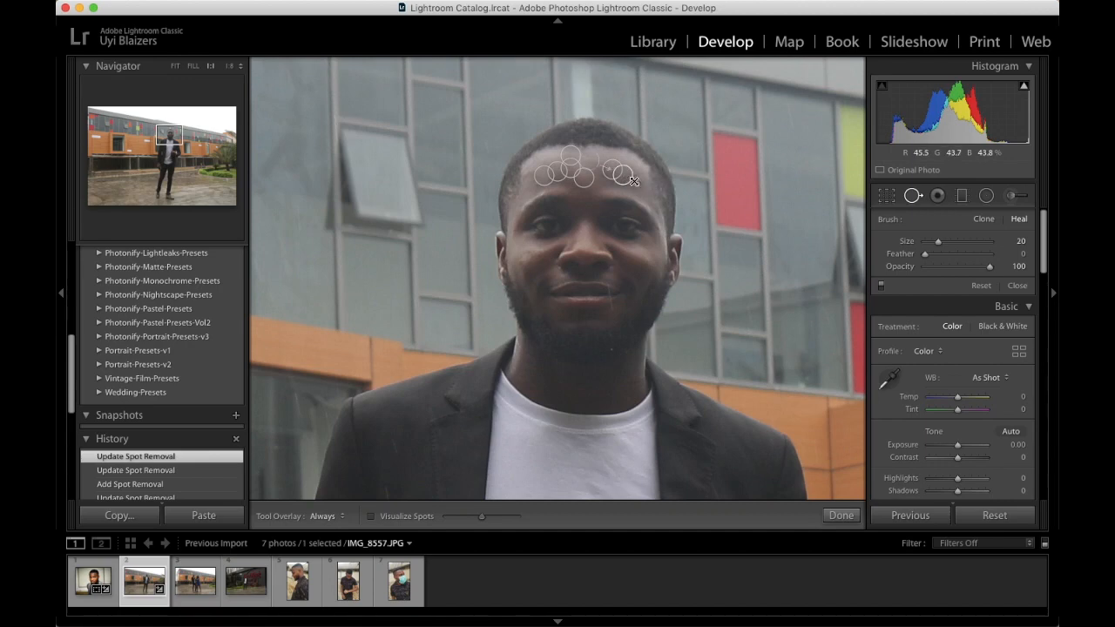
left_click(633, 180)
left_click(636, 180)
left_click_drag(658, 160, 594, 159)
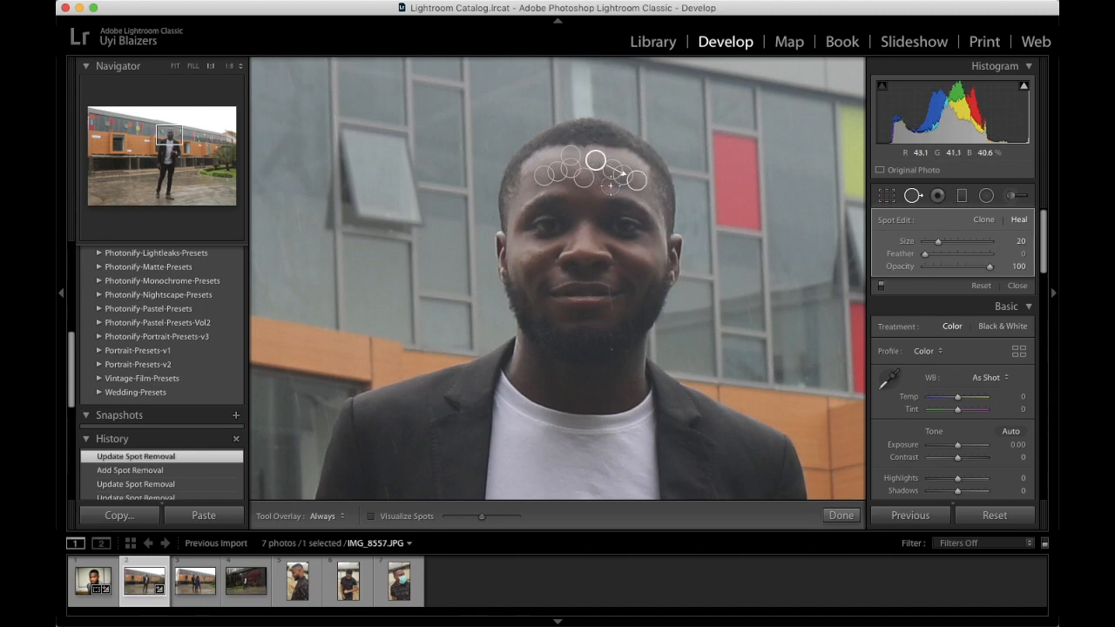
- At 2:1 zoom, heal a patch right of the forehead's centre with size 25, sampling from the skin below the hairline
key("super+equal")
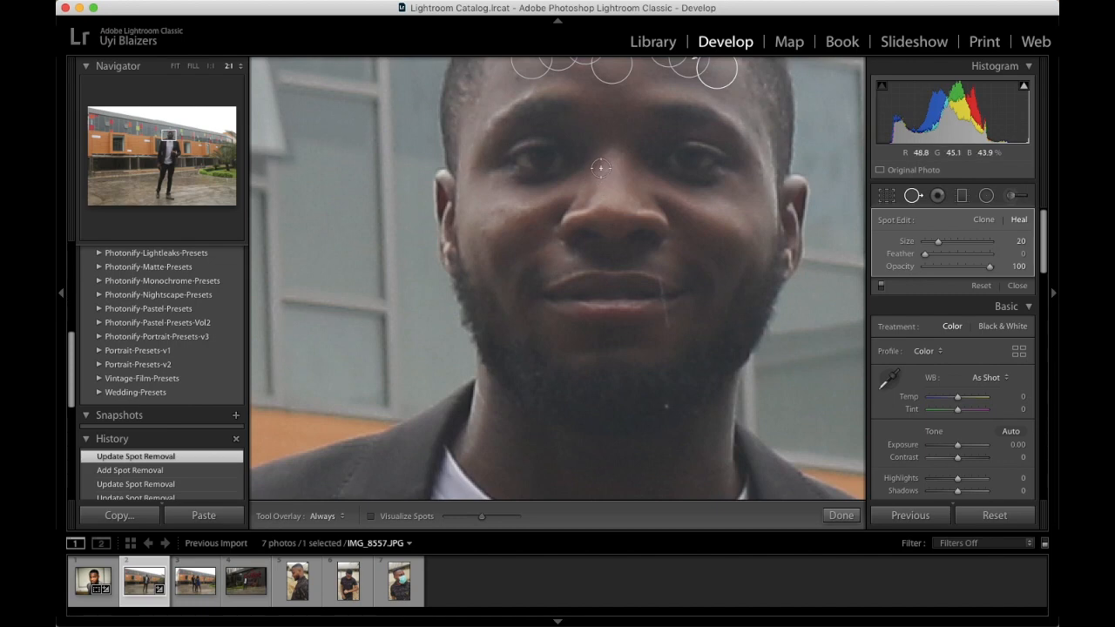
left_click(913, 195)
left_click_drag(634, 154, 604, 329)
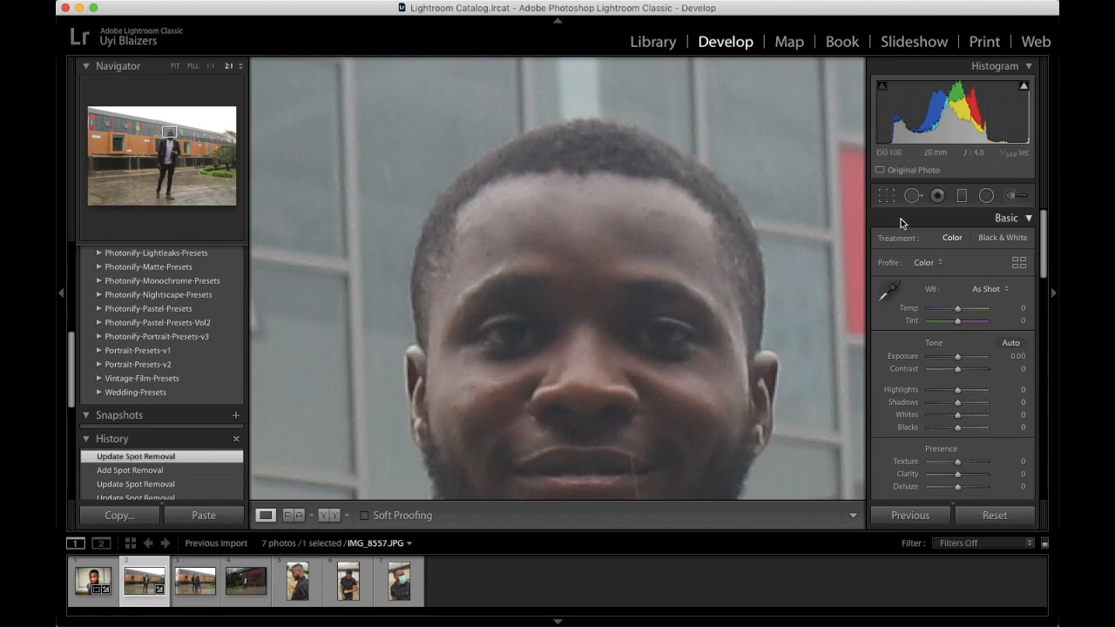
left_click(912, 195)
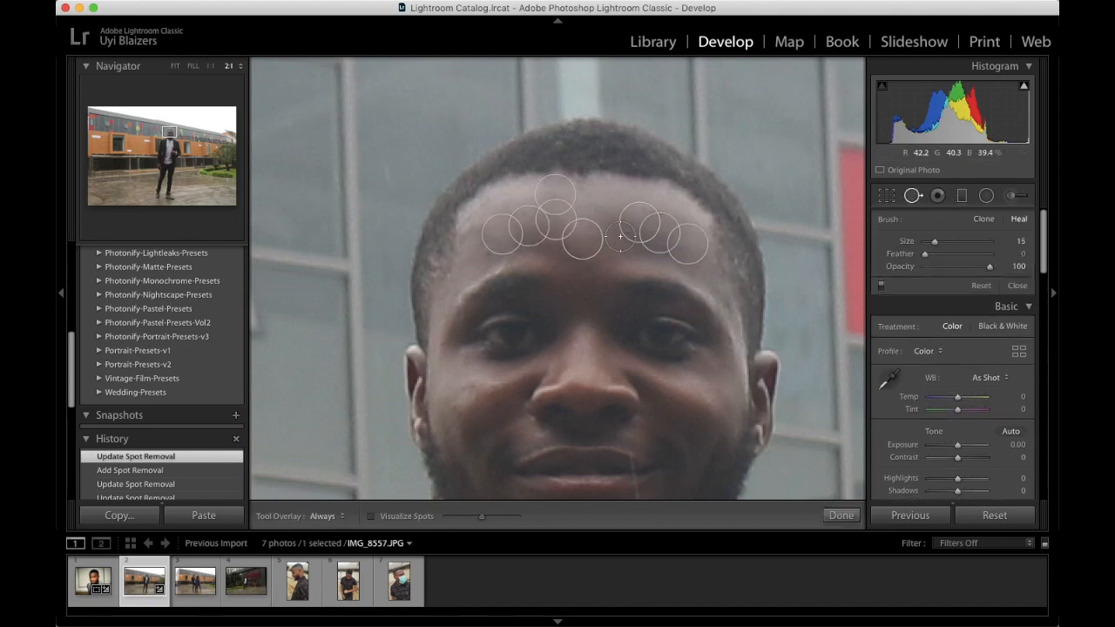
left_click(630, 233)
scroll(641, 242, "down", 2)
left_click(624, 238)
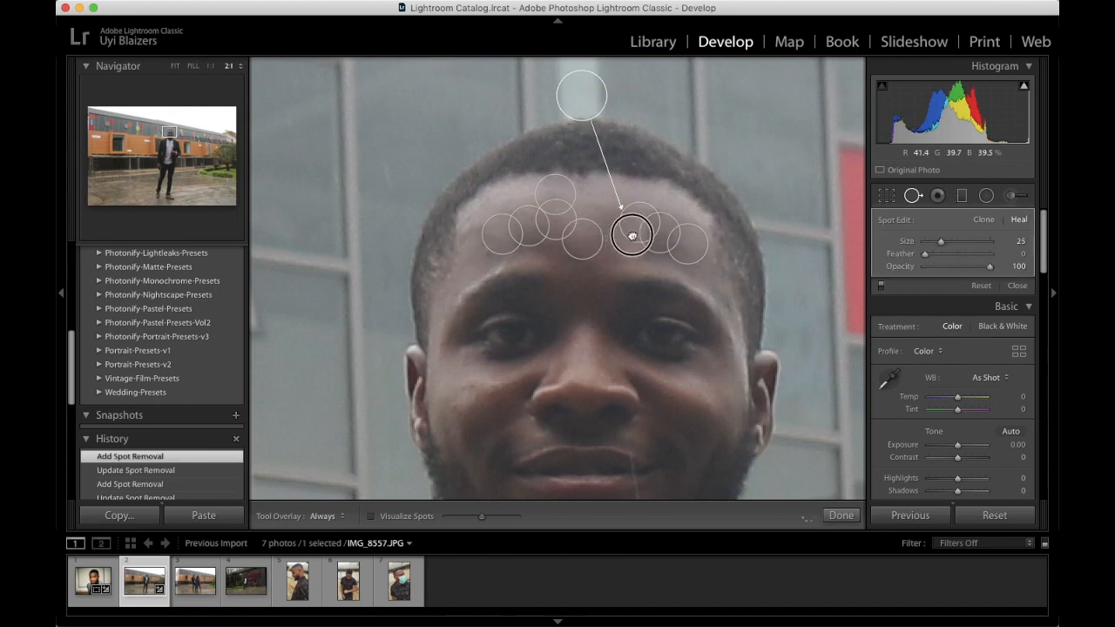
left_click_drag(581, 97, 584, 207)
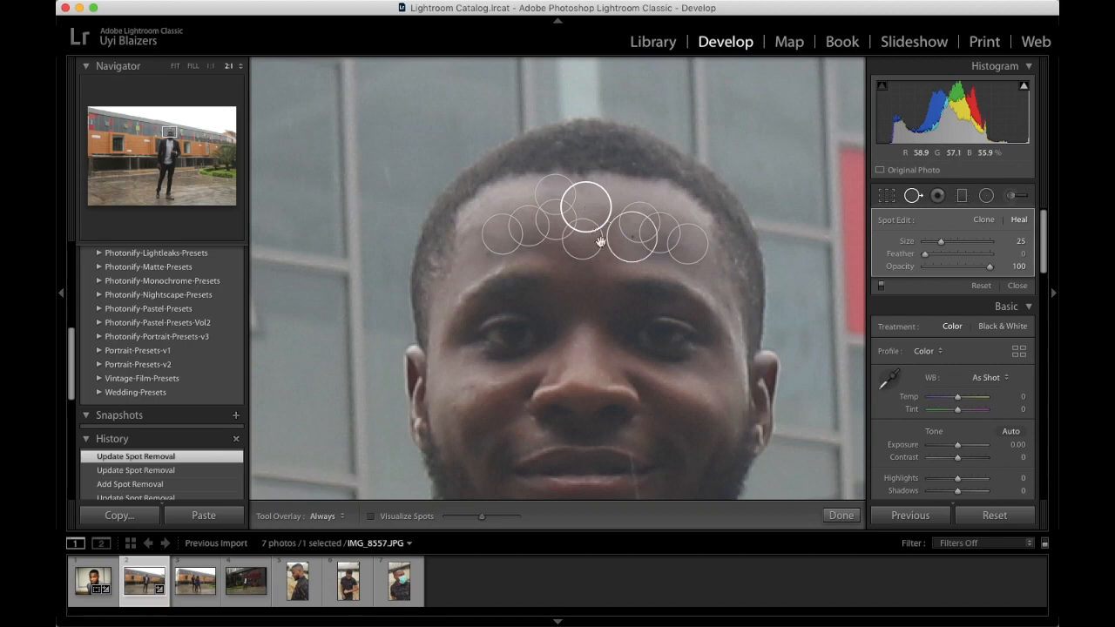
- Heal a size 25 patch just left of the forehead's centre, sampling from the skin below the middle of the hairline
left_click(555, 245)
left_click(555, 245)
left_click_drag(562, 238, 561, 237)
left_click_drag(588, 297, 583, 212)
- Try a brushed heal stroke down the left side of the forehead and undo it
left_click(527, 225)
scroll(529, 227, "down", 3)
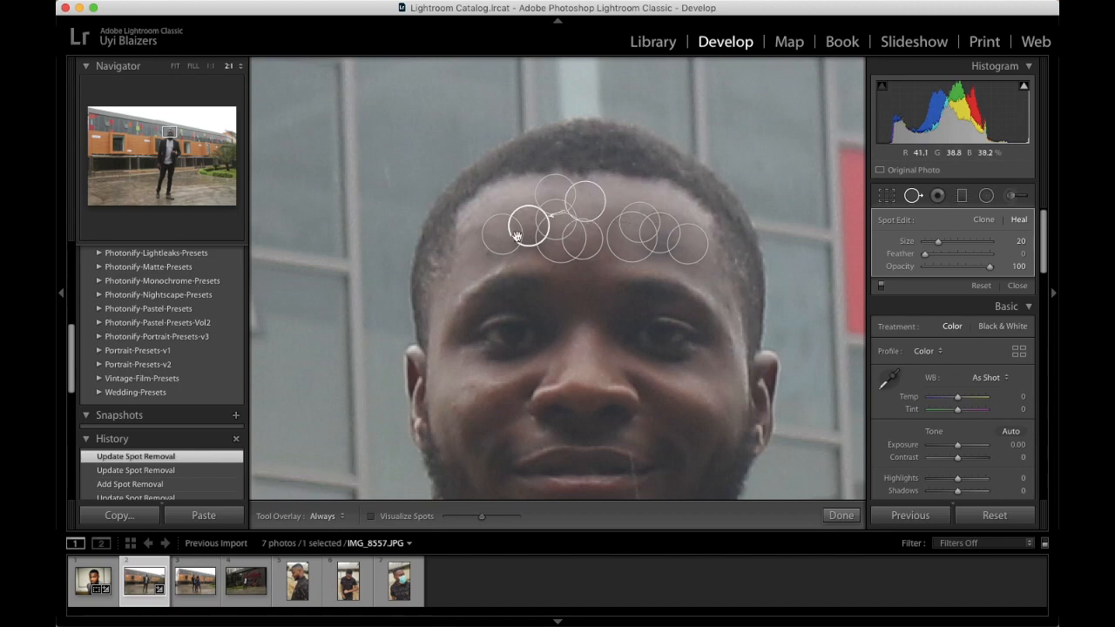
mouse_move(509, 207)
left_mouse_down()
mouse_move(517, 238)
mouse_move(513, 220)
left_mouse_up()
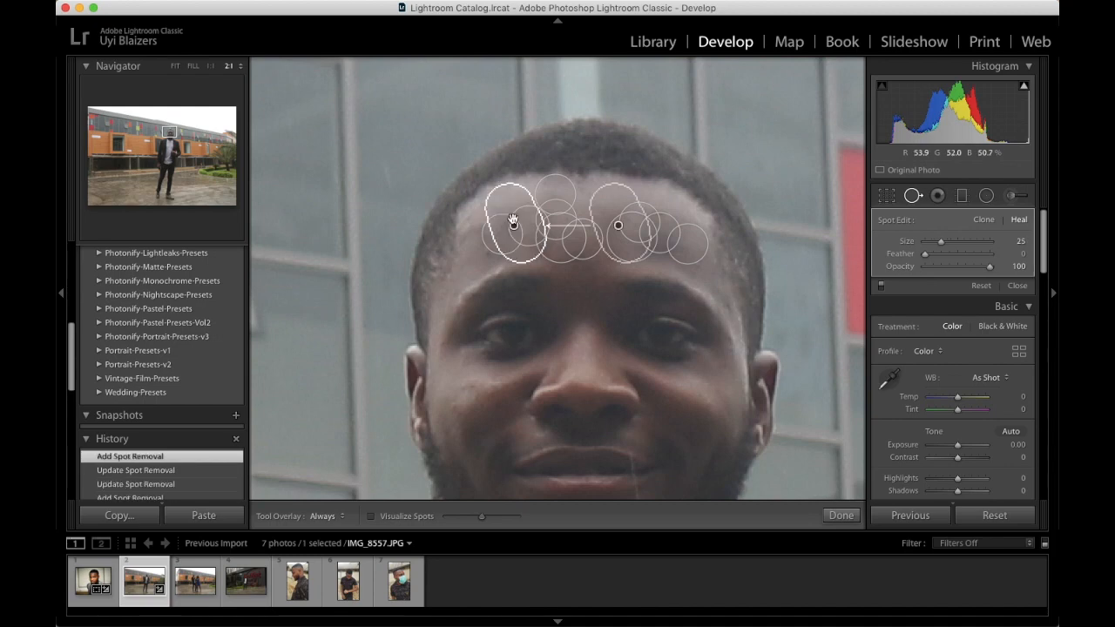
key("cmd+z")
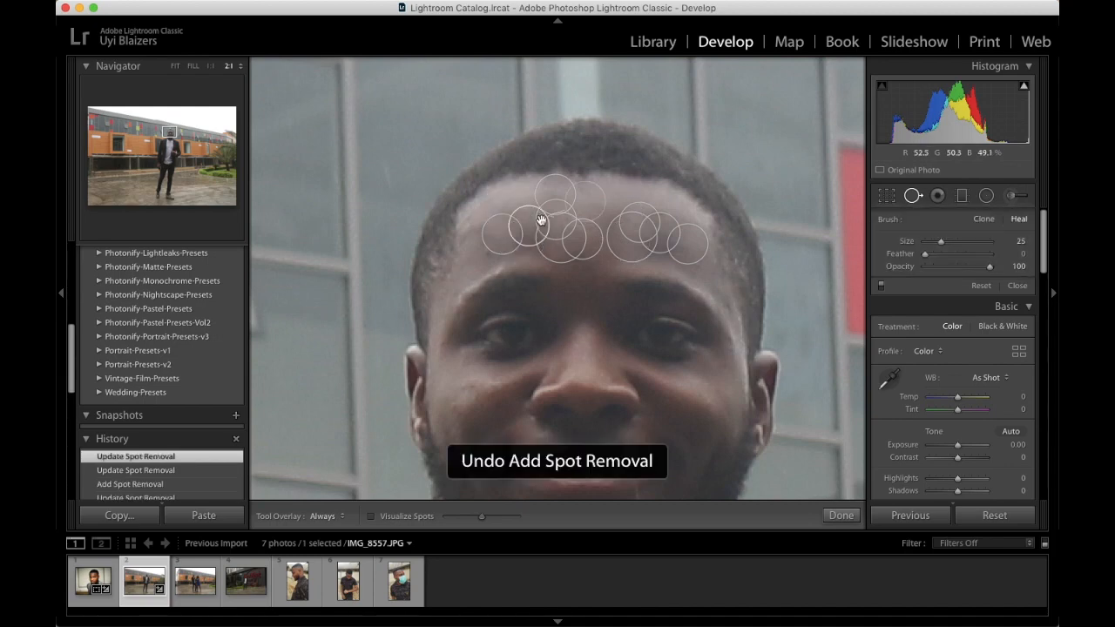
- Add a size 25 heal spot over the left forehead patch, sample it from the upper middle forehead, and close Spot Removal
left_click(517, 204)
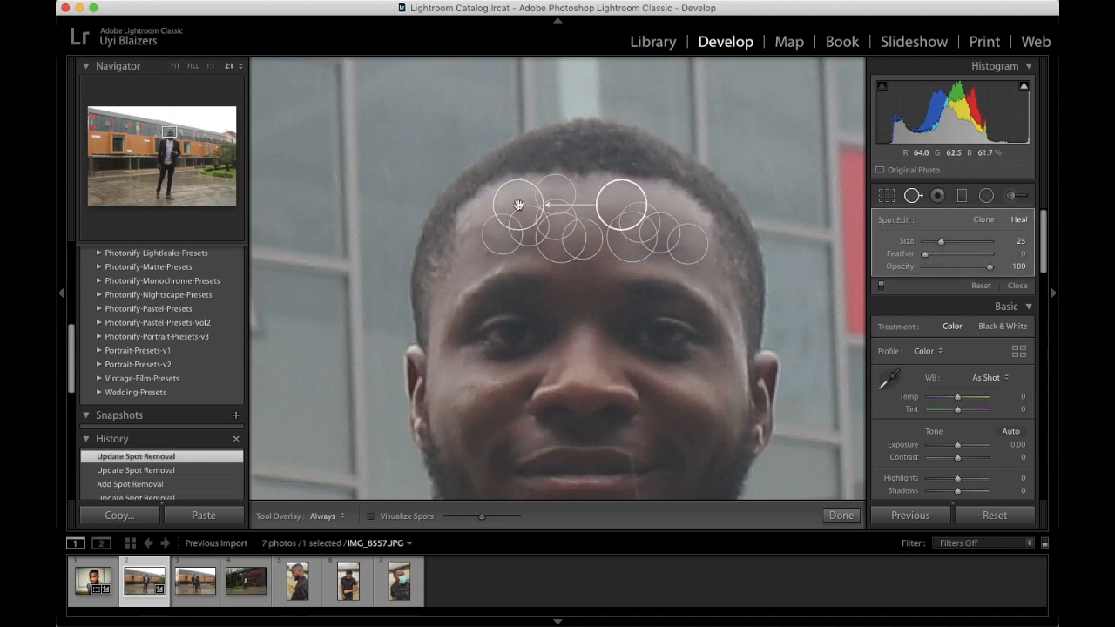
left_click_drag(520, 204, 528, 227)
left_click_drag(622, 200, 600, 204)
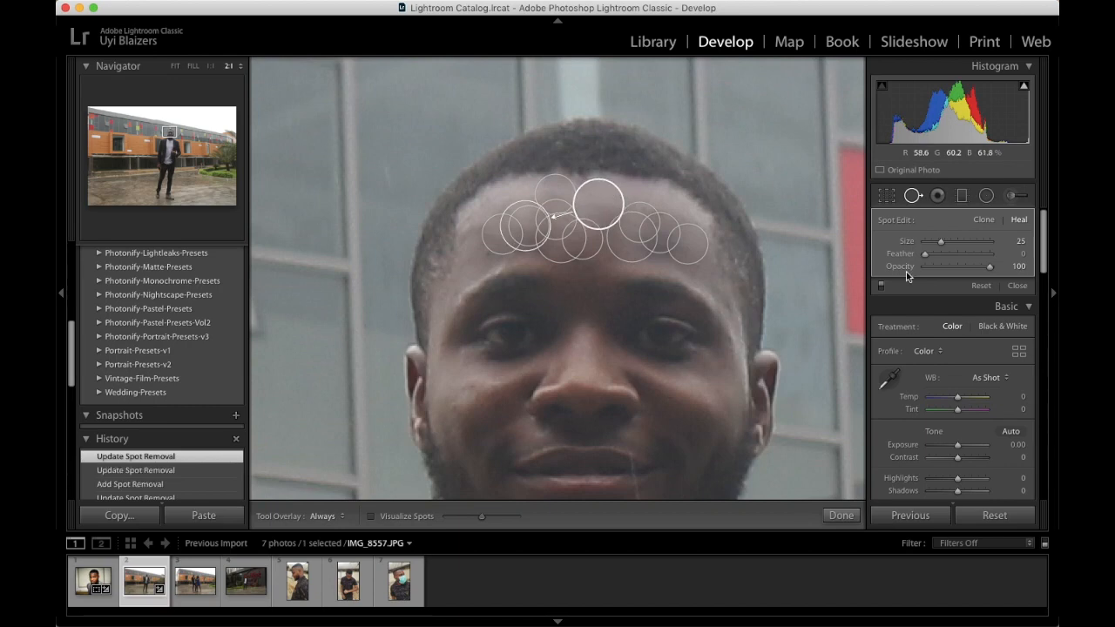
left_click(913, 196)
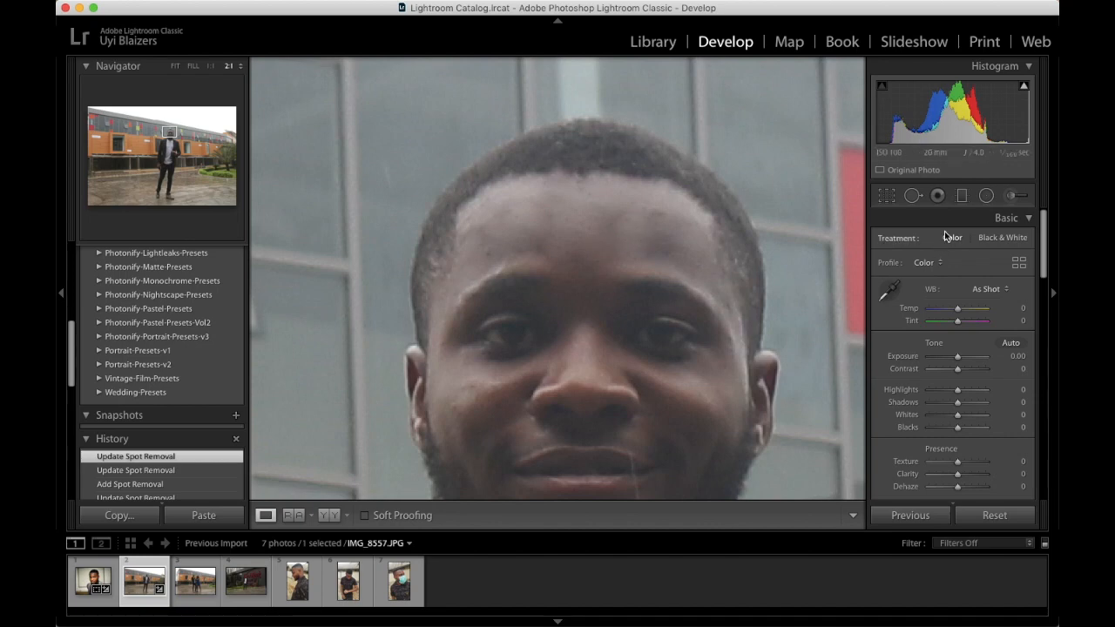
- Heal the upper middle of the forehead with a size 25 spot, move its source to the adjacent skin, and close Spot Removal
left_click(913, 196)
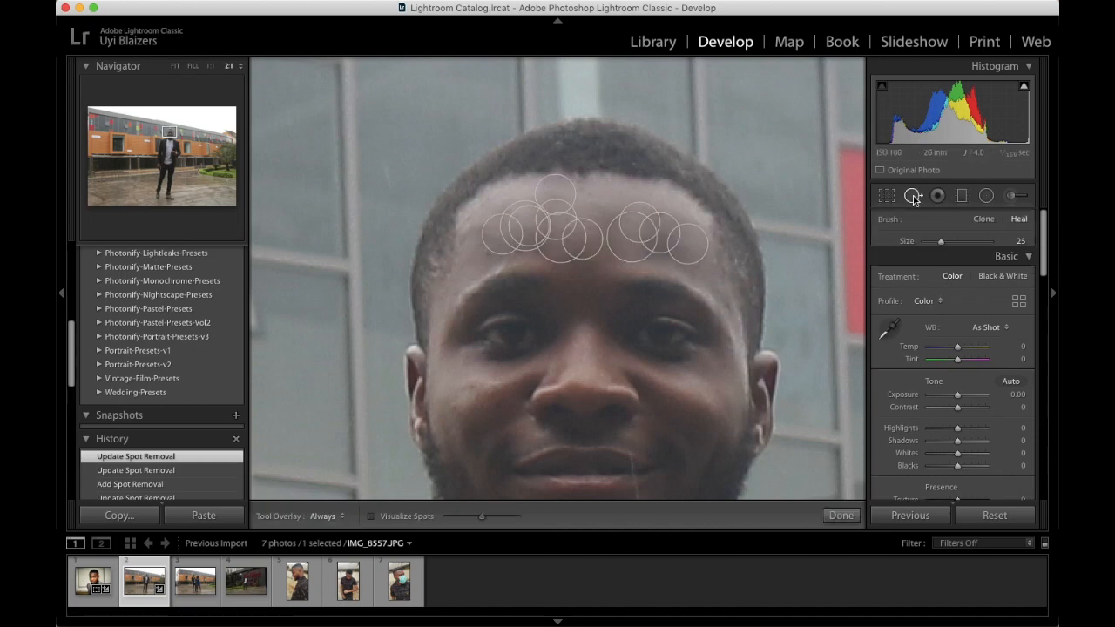
left_click(609, 215)
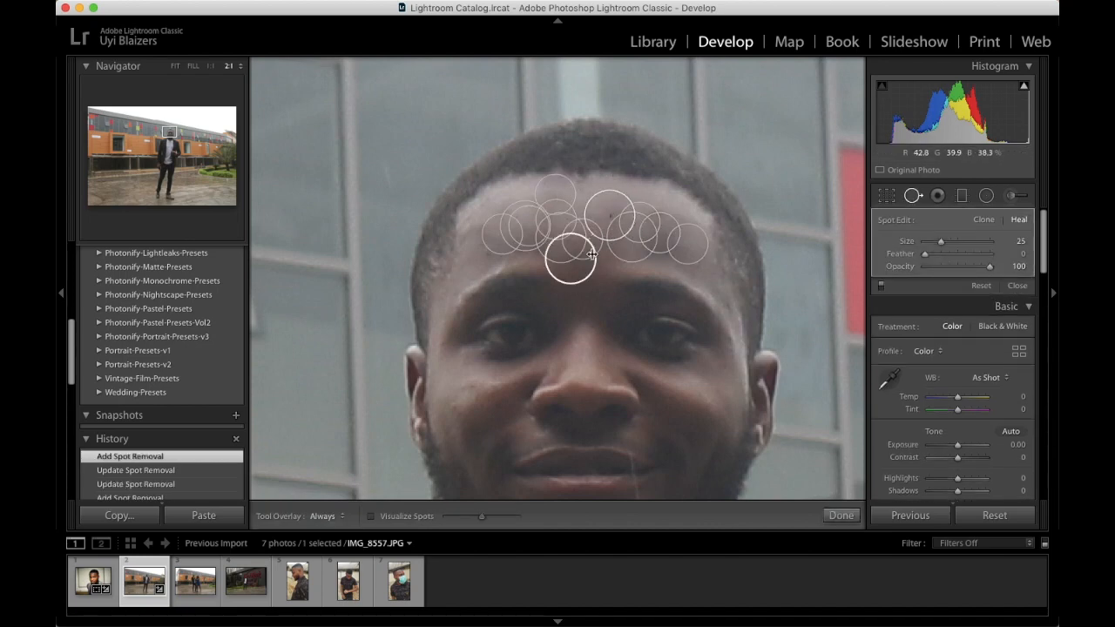
mouse_move(572, 256)
left_mouse_down()
mouse_move(580, 224)
mouse_move(607, 215)
left_mouse_up()
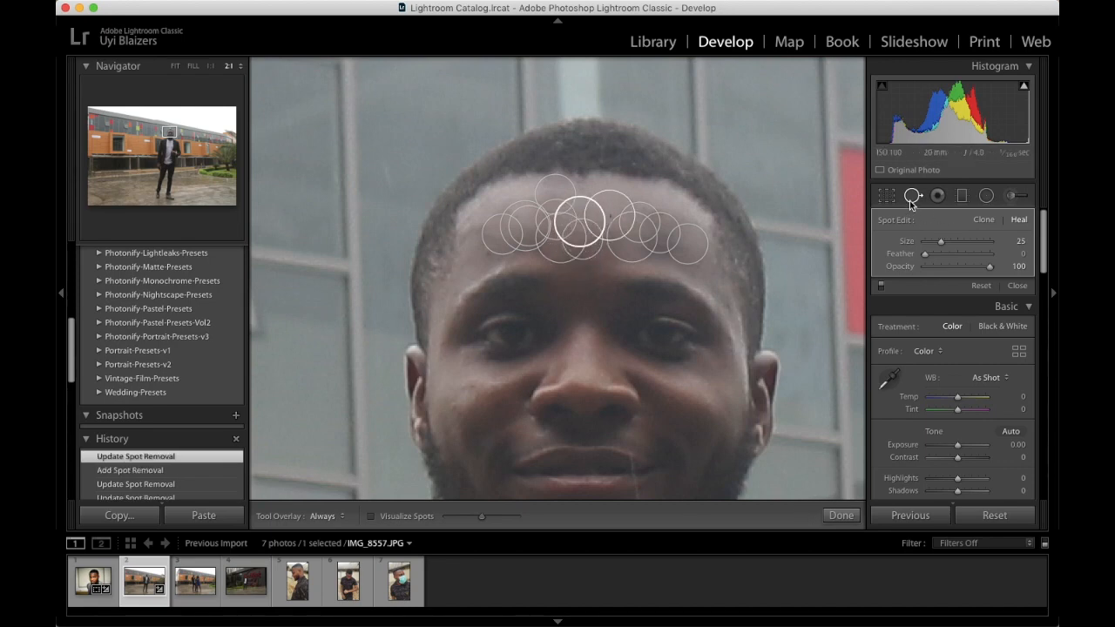
left_click(911, 197)
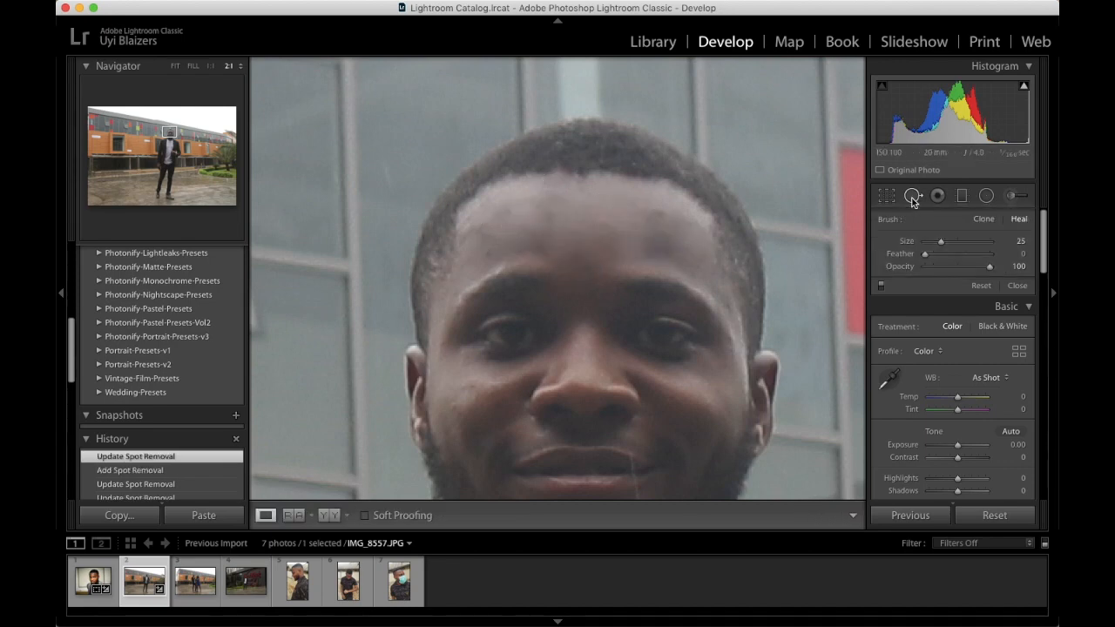
- Place another size 25 heal spot over the left forehead patches and sample it from the upper middle forehead
left_click(616, 233)
left_click(617, 176)
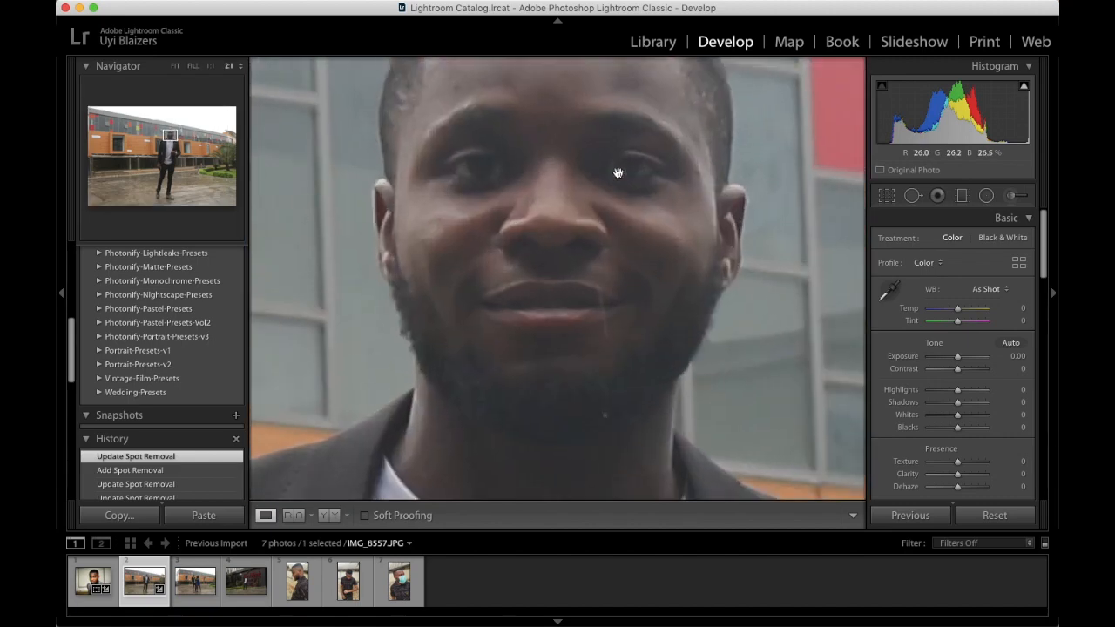
scroll(598, 105, "up", 5)
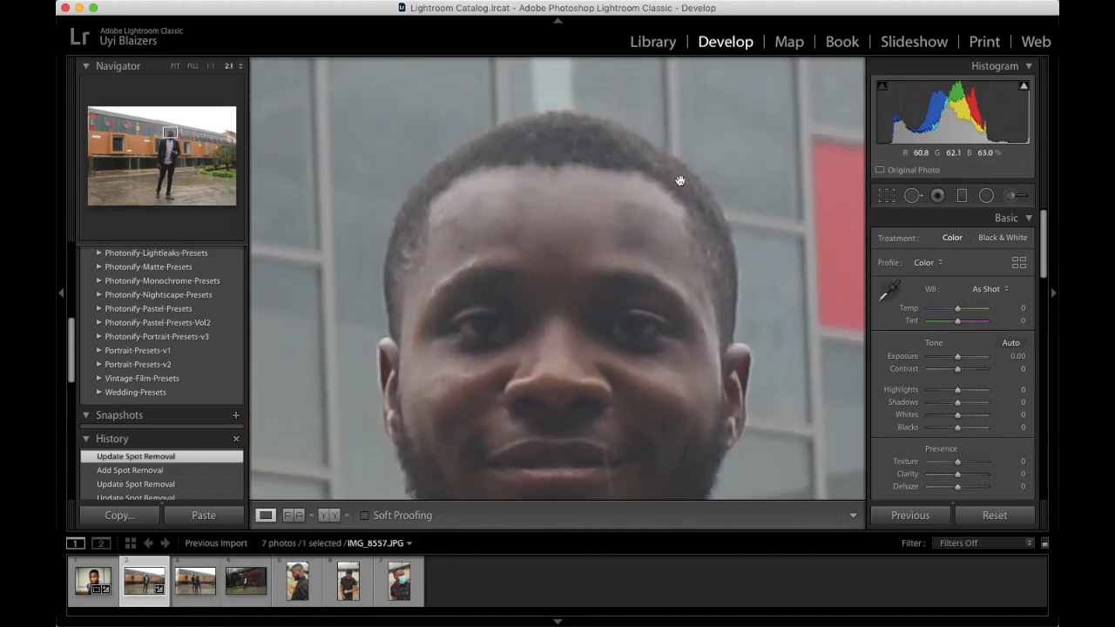
left_click(912, 197)
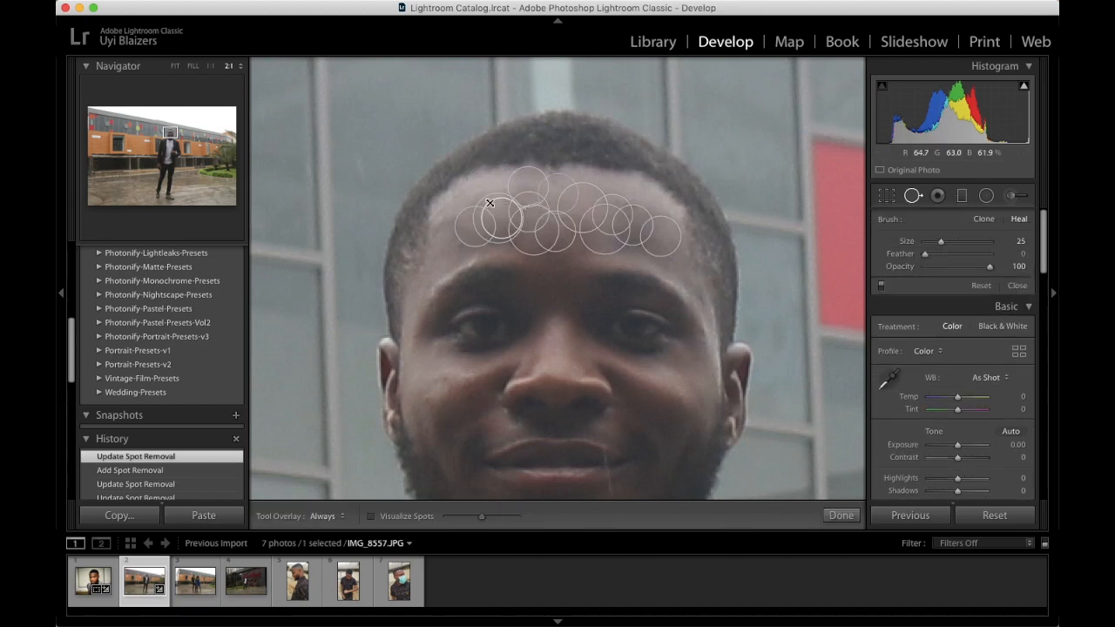
left_click(489, 190)
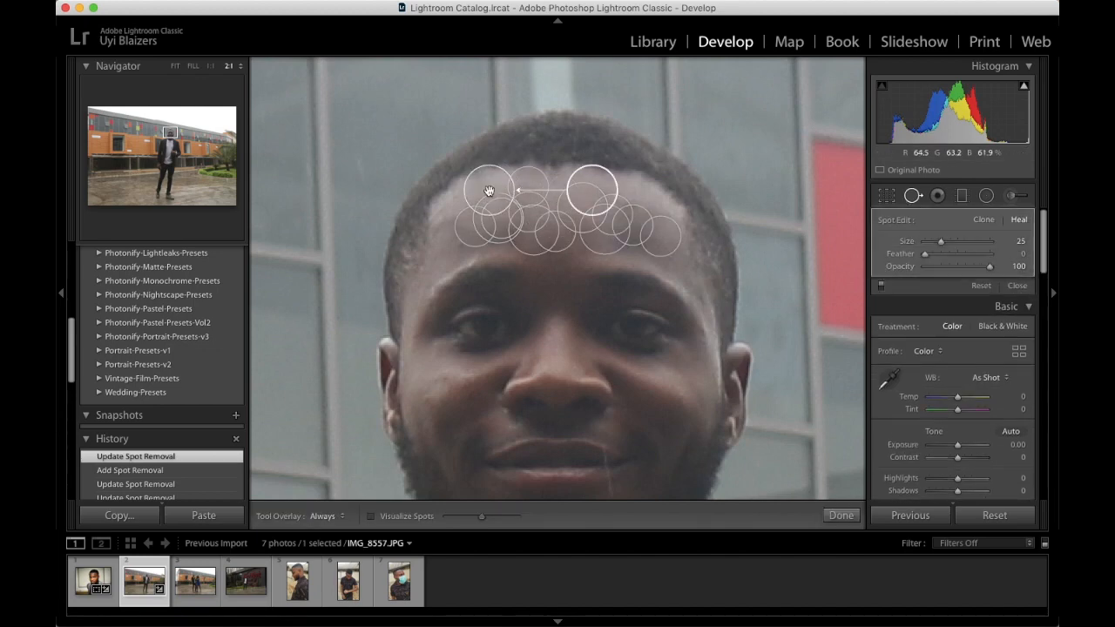
left_click_drag(491, 189, 493, 214)
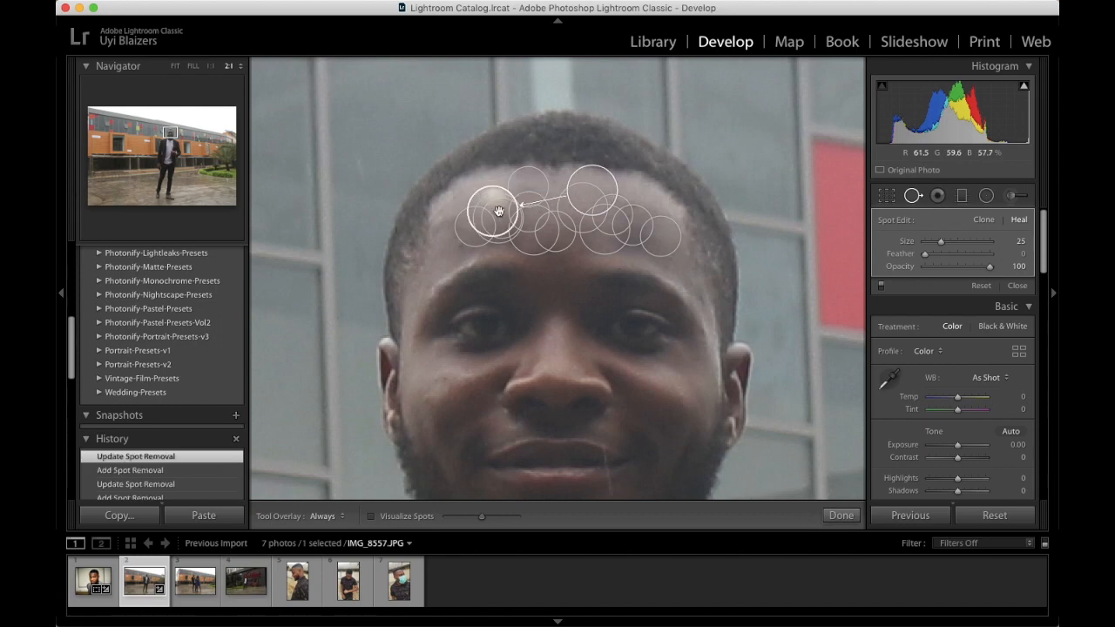
left_click_drag(594, 188, 581, 199)
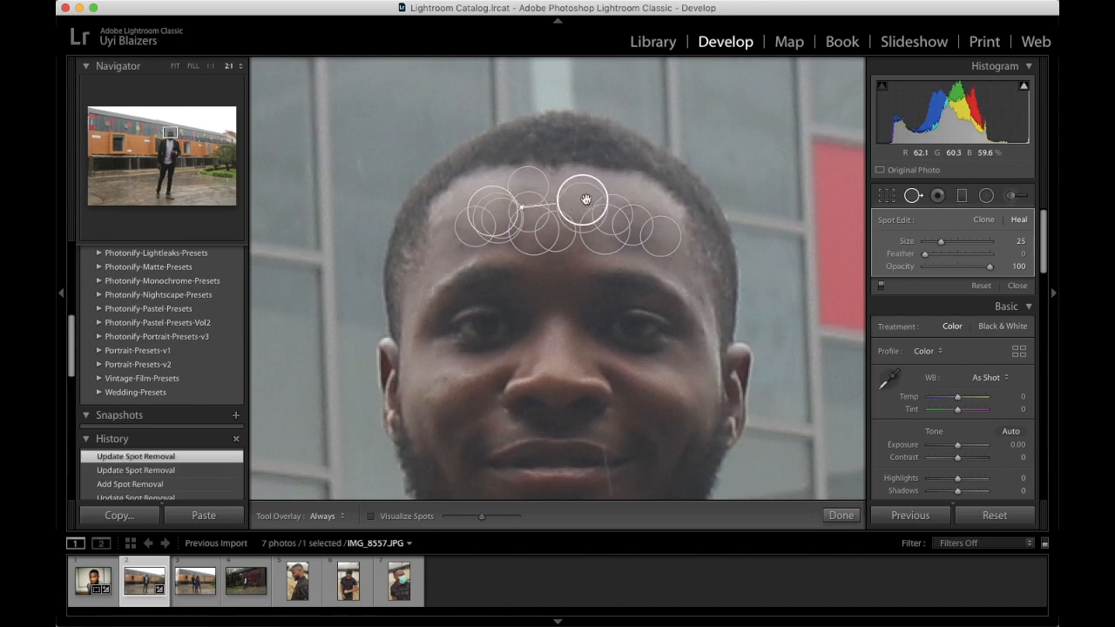
- Heal the upper right forehead with a size 16 spot and sample it from the upper middle forehead
left_click(913, 196)
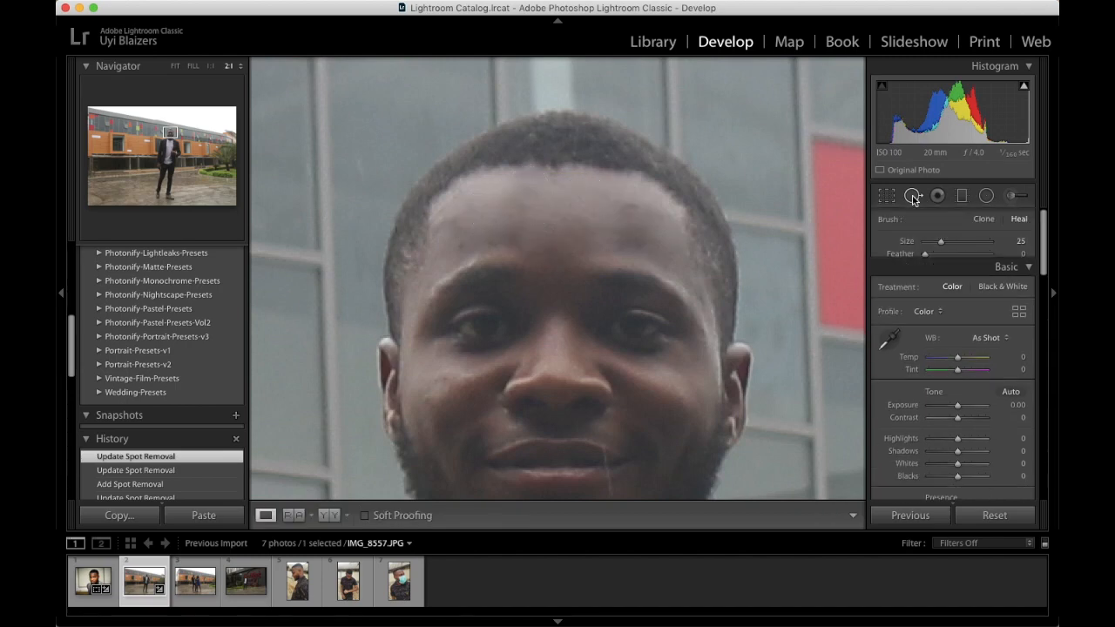
left_click(573, 214)
left_click(575, 161)
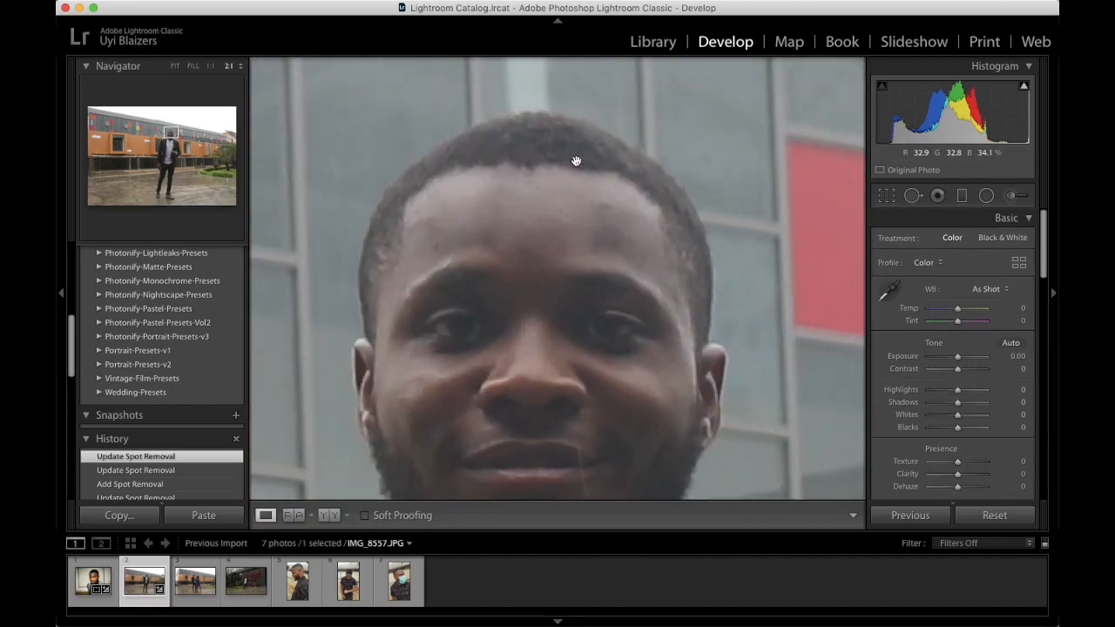
key("super+equal")
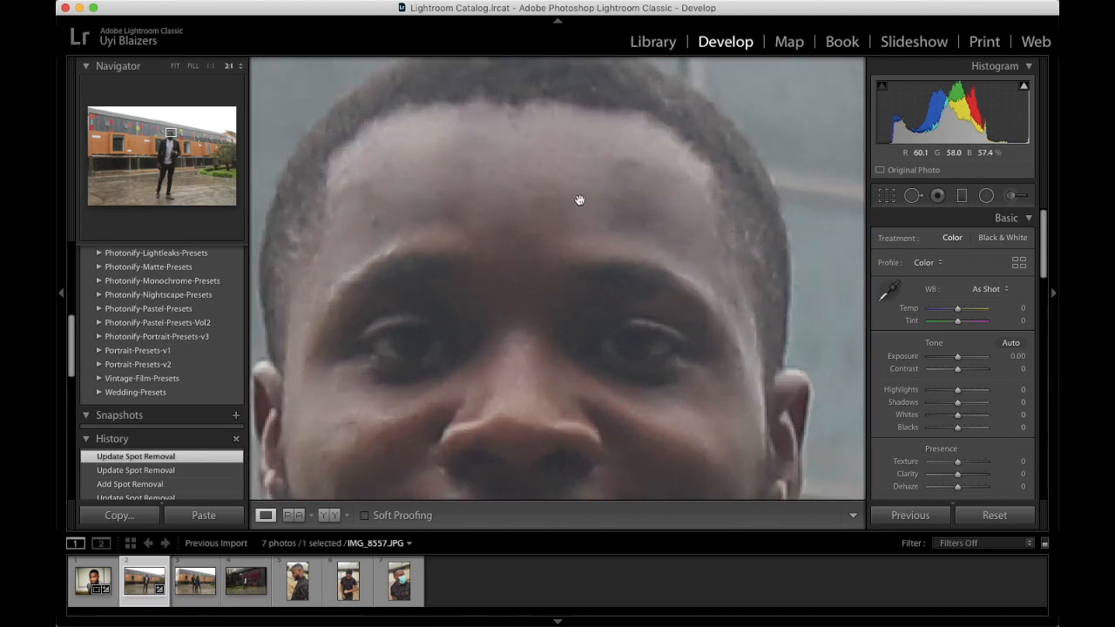
scroll(579, 200, "left", 2)
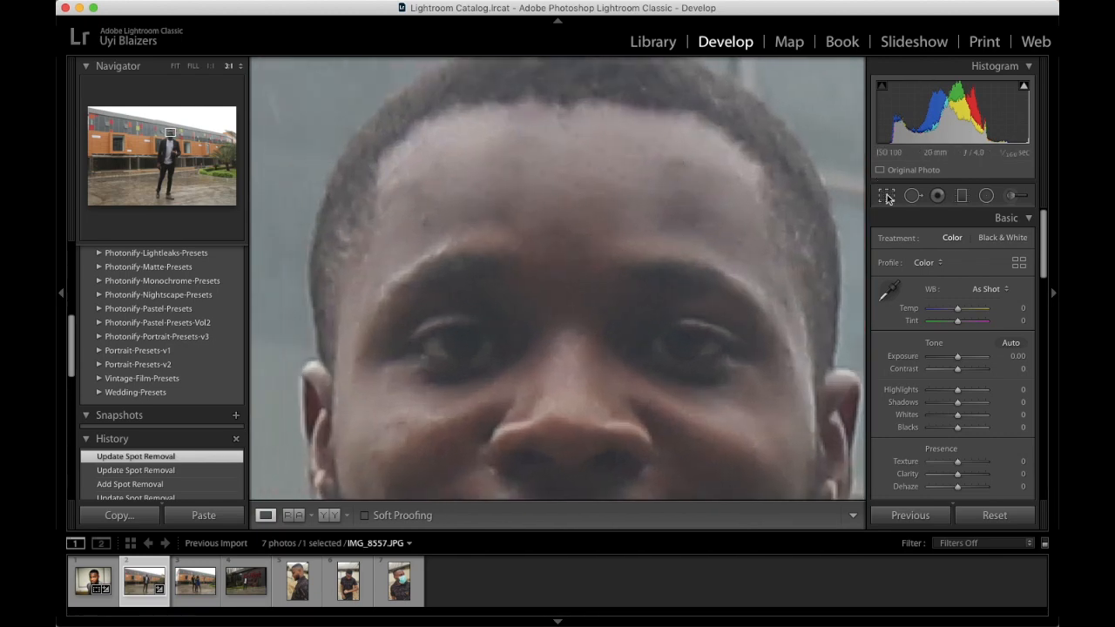
left_click(913, 195)
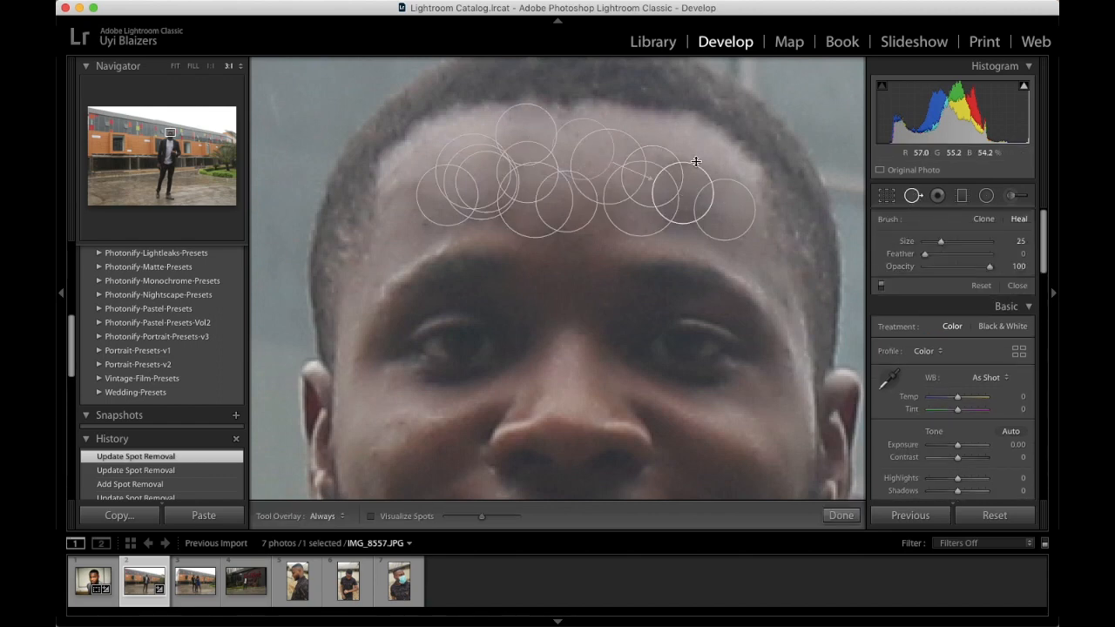
scroll(695, 157, "down", 1)
scroll(695, 159, "down", 8)
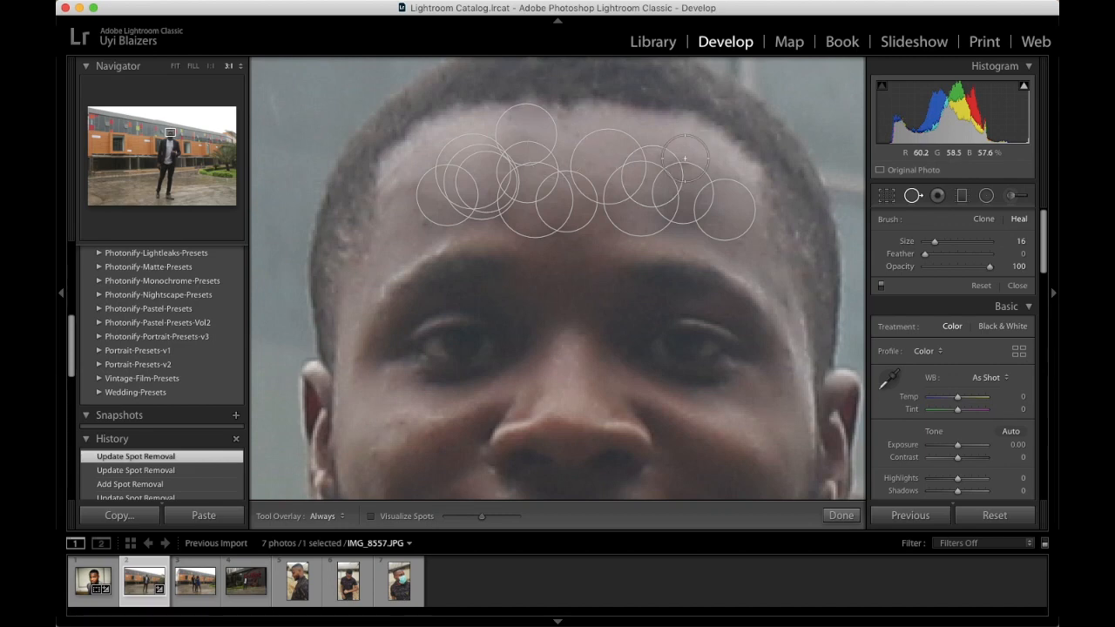
left_click(685, 160)
mouse_move(688, 63)
left_mouse_down()
mouse_move(598, 162)
mouse_move(578, 167)
left_mouse_up()
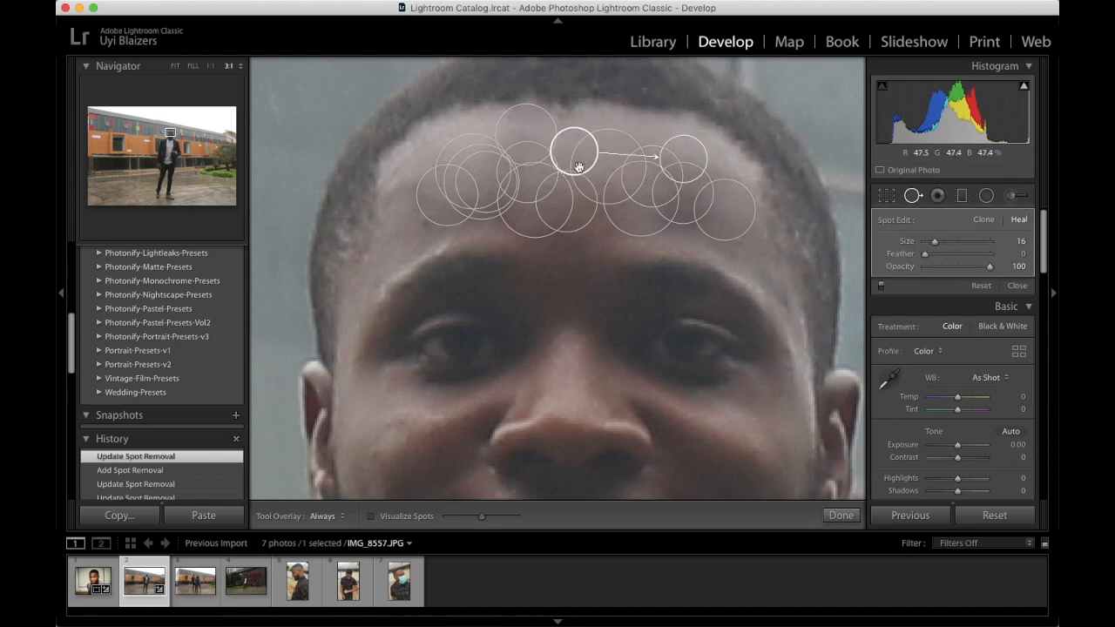
- Add a size 21 heal spot above the right eyebrow and move its source to the upper middle forehead
left_click(680, 231)
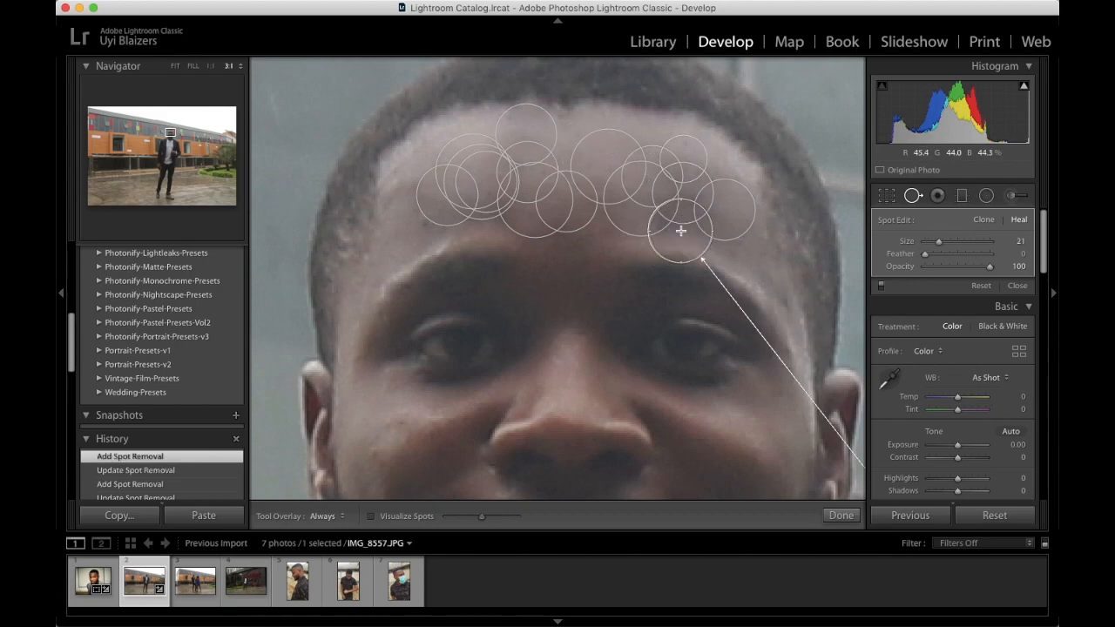
left_click(680, 217)
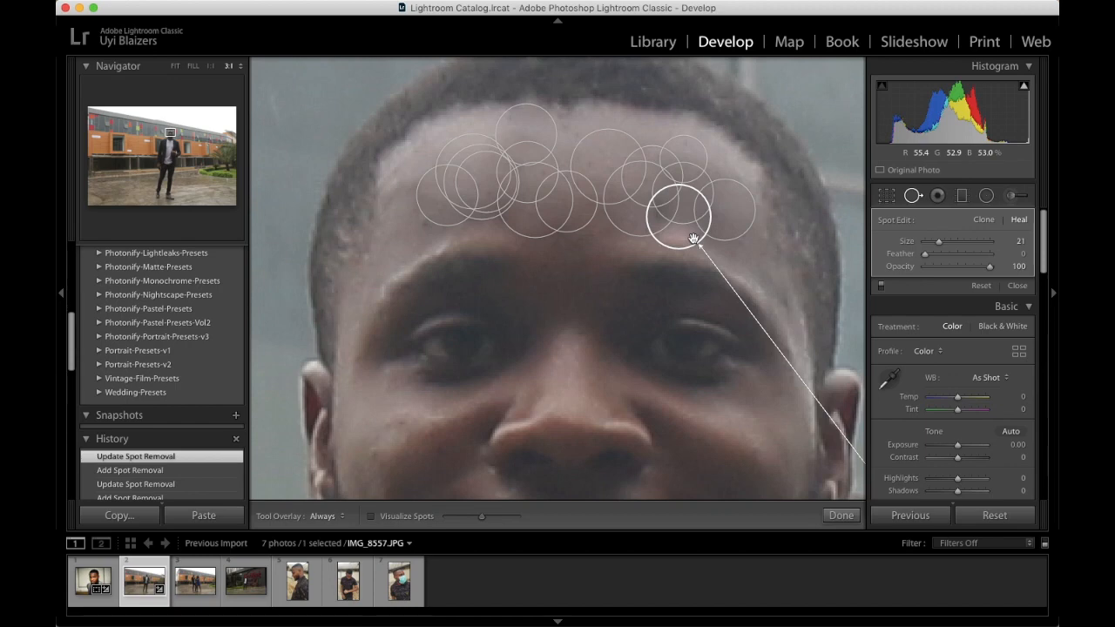
left_click_drag(171, 133, 172, 136)
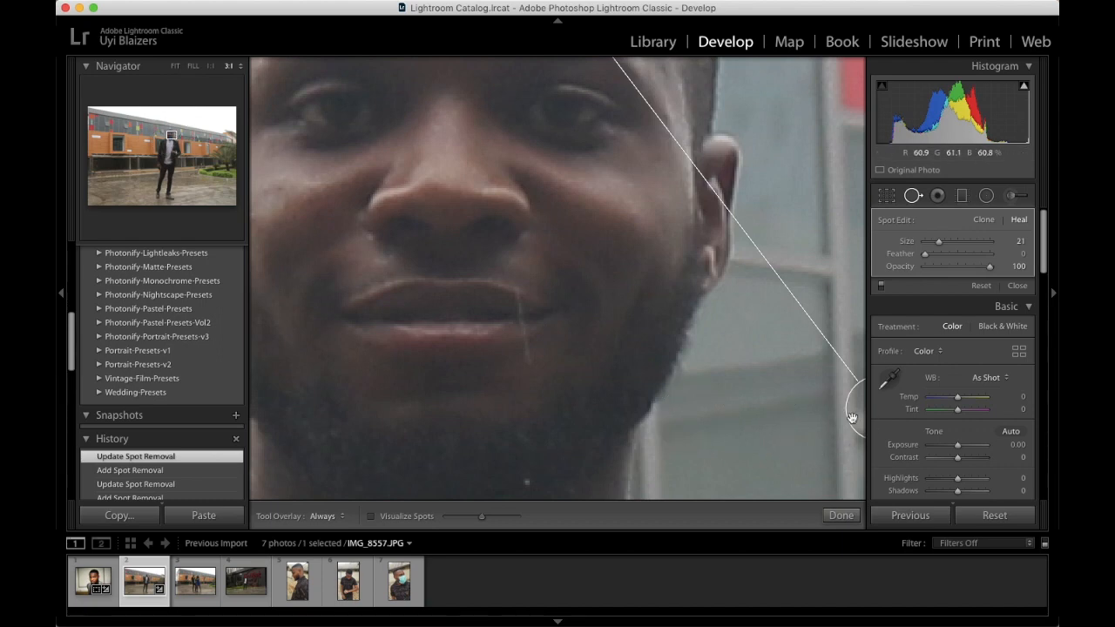
left_click_drag(860, 411, 560, 192)
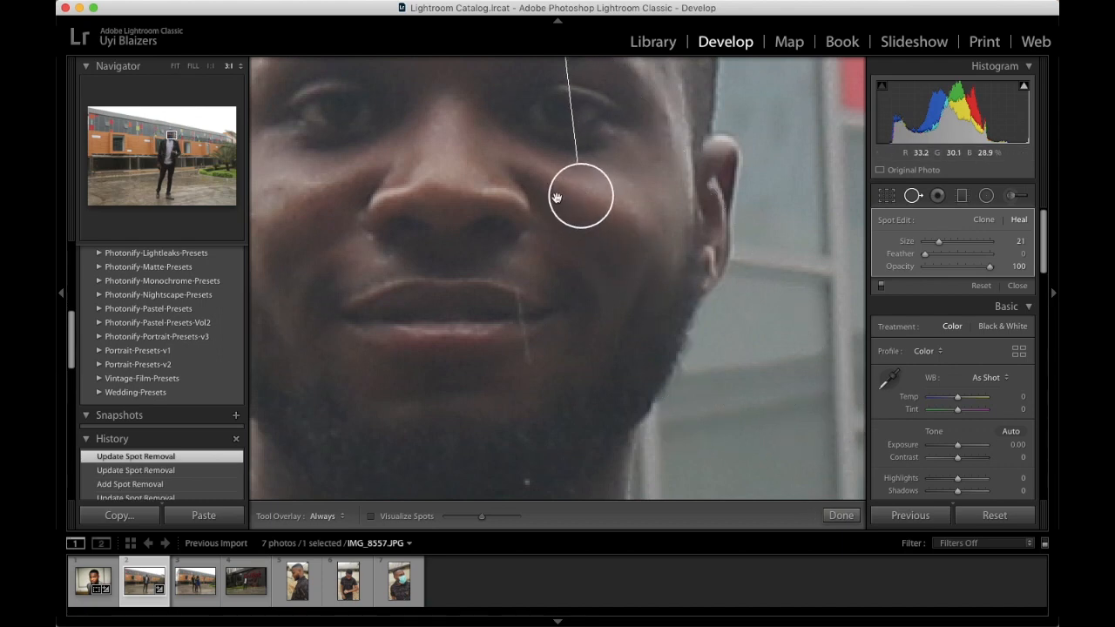
left_click_drag(171, 138, 172, 132)
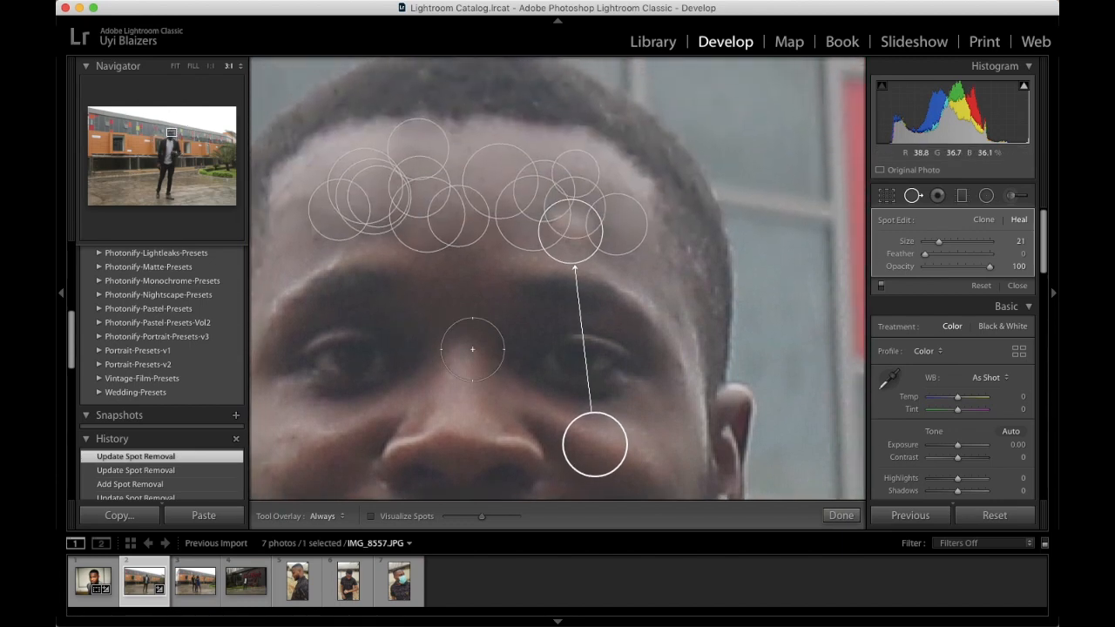
left_click(495, 245)
left_click_drag(495, 245, 447, 180)
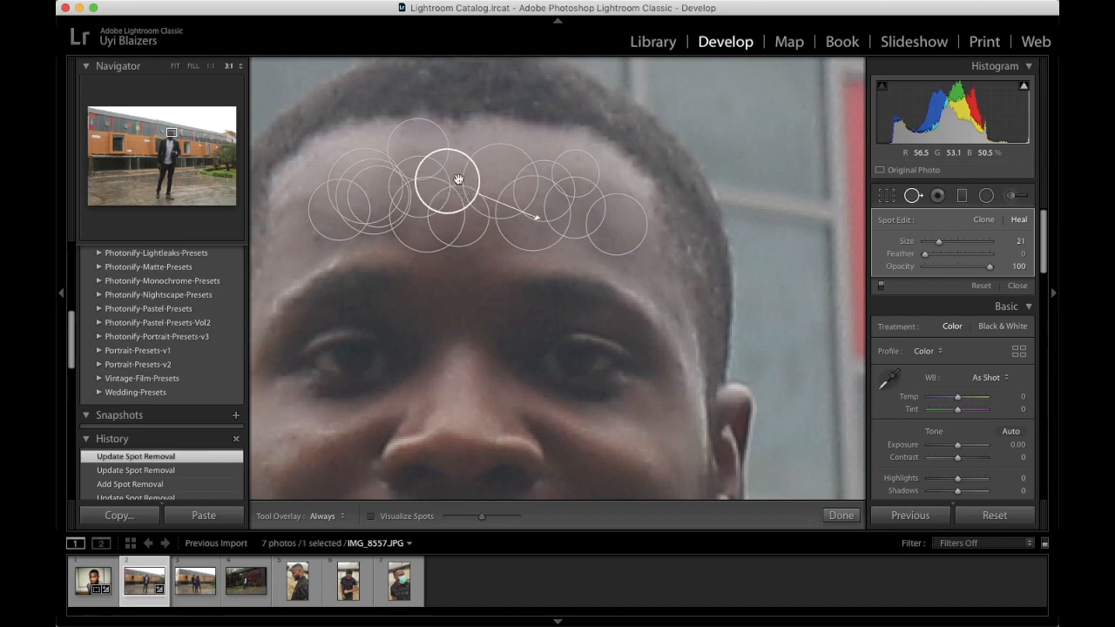
- Resize the heal spot above the right eyebrow to 24, nudge it into place, and toggle Spot Removal to check the skin
scroll(595, 214, "up", 4)
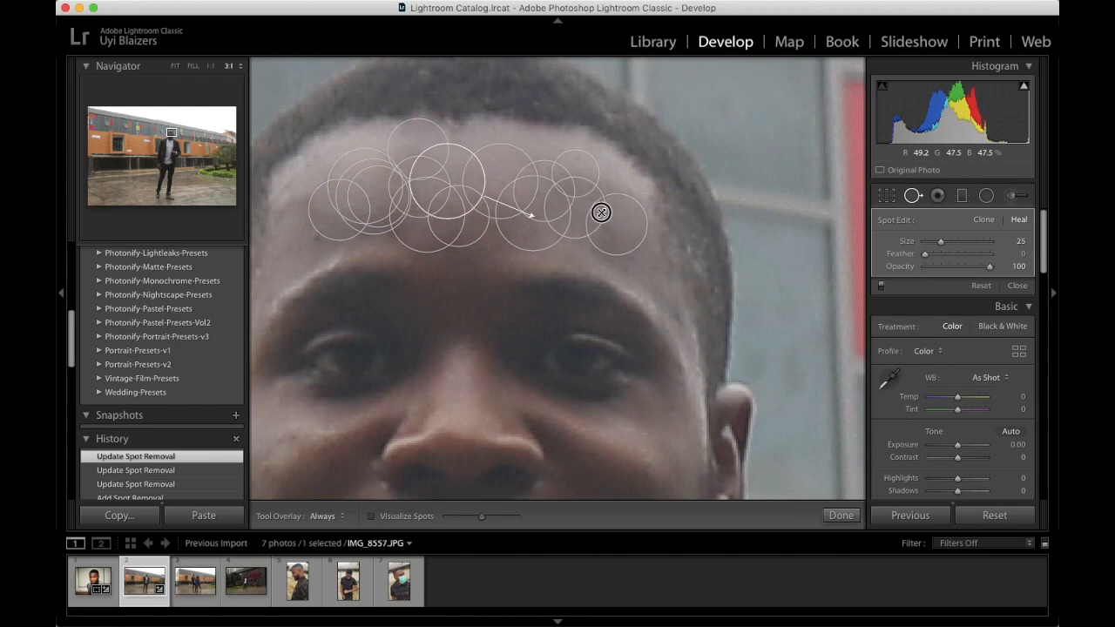
left_click(568, 223)
mouse_move(570, 233)
left_mouse_down()
mouse_move(566, 224)
mouse_move(580, 223)
mouse_move(575, 176)
mouse_move(572, 228)
left_mouse_up()
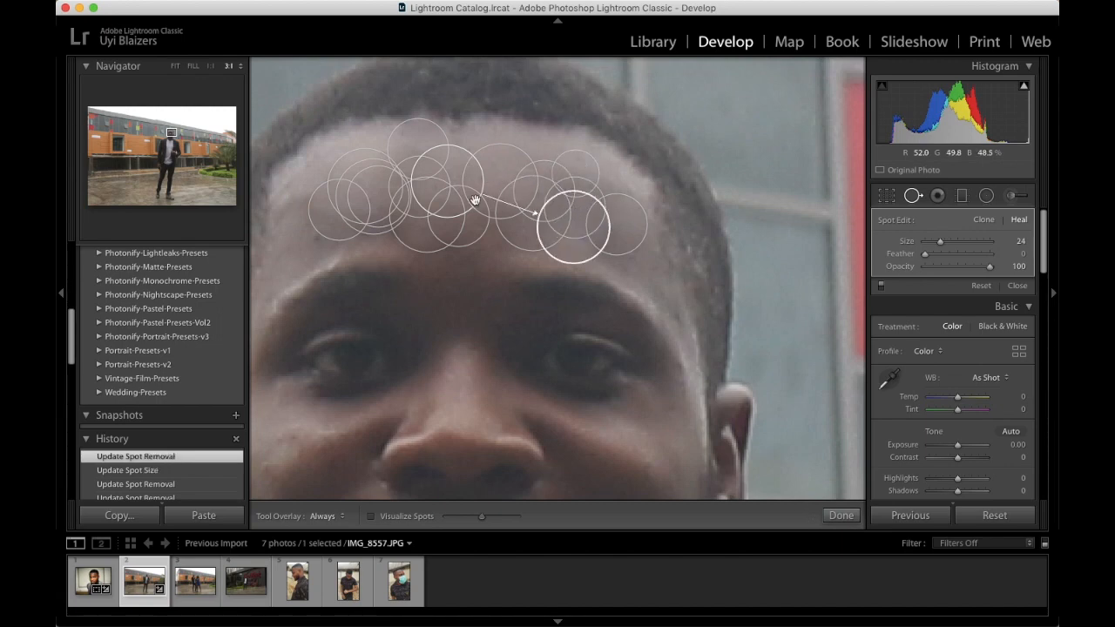
left_click(912, 195)
left_click(911, 196)
left_click(912, 196)
left_click(912, 196)
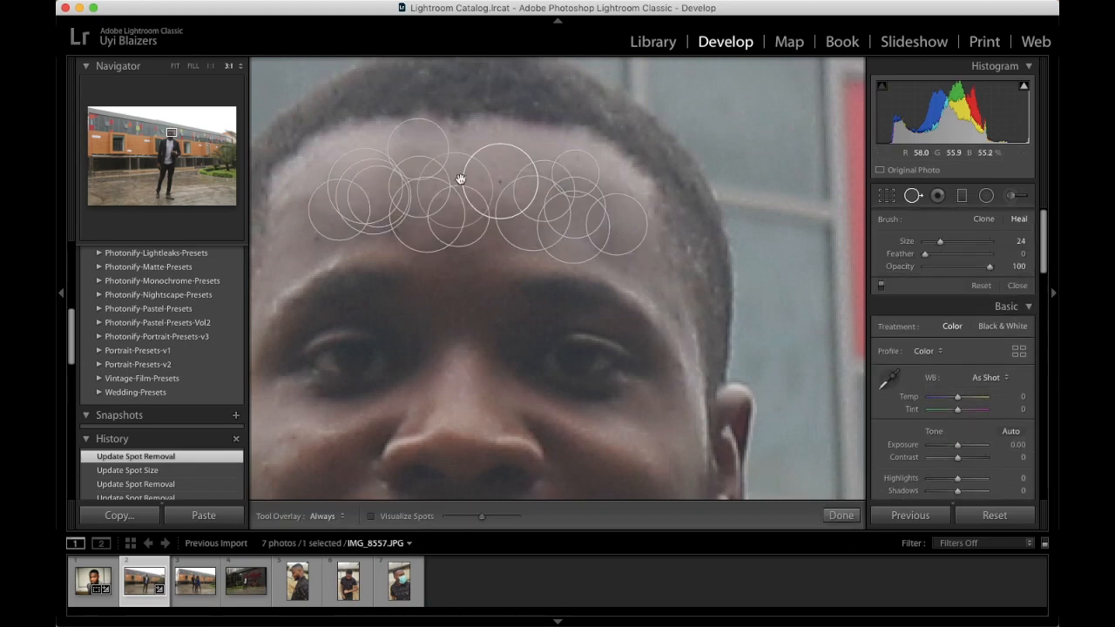
- Heal the left-middle forehead with a size 24 spot sampled from the upper middle forehead, and close Spot Removal
mouse_move(369, 151)
left_mouse_down()
mouse_move(497, 148)
mouse_move(463, 152)
mouse_move(411, 194)
mouse_move(398, 182)
mouse_move(400, 191)
left_mouse_up()
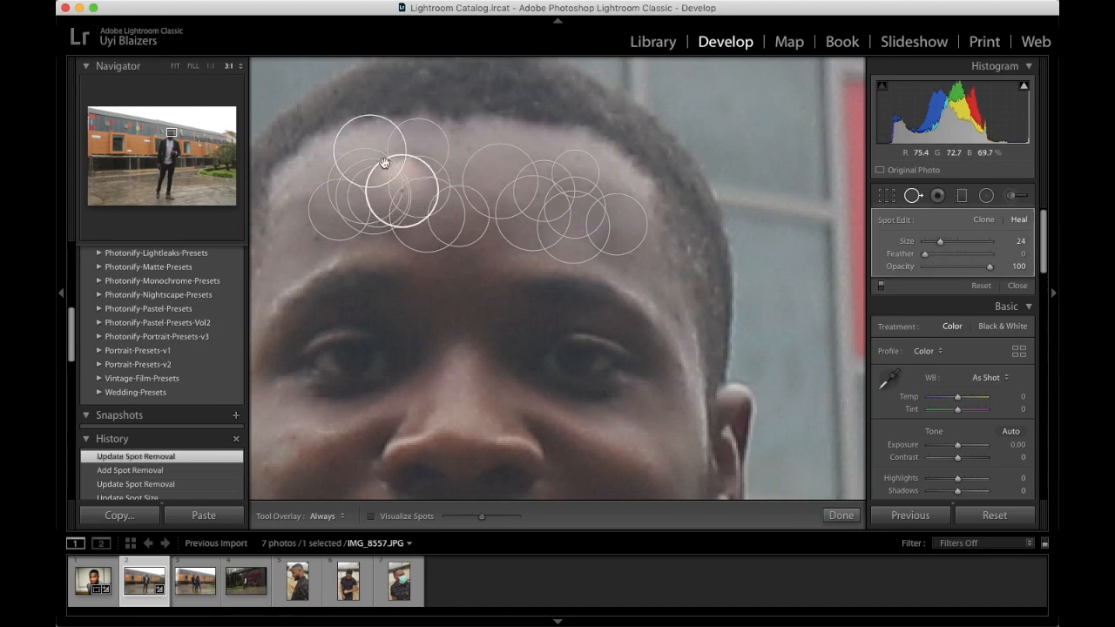
left_click_drag(371, 143, 486, 166)
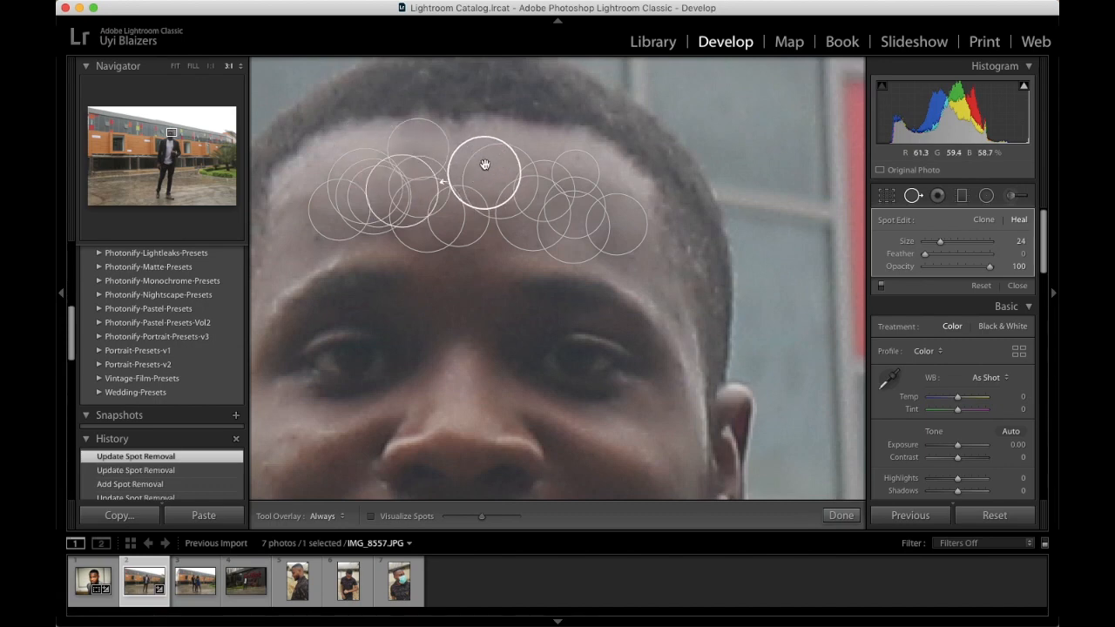
left_click(912, 196)
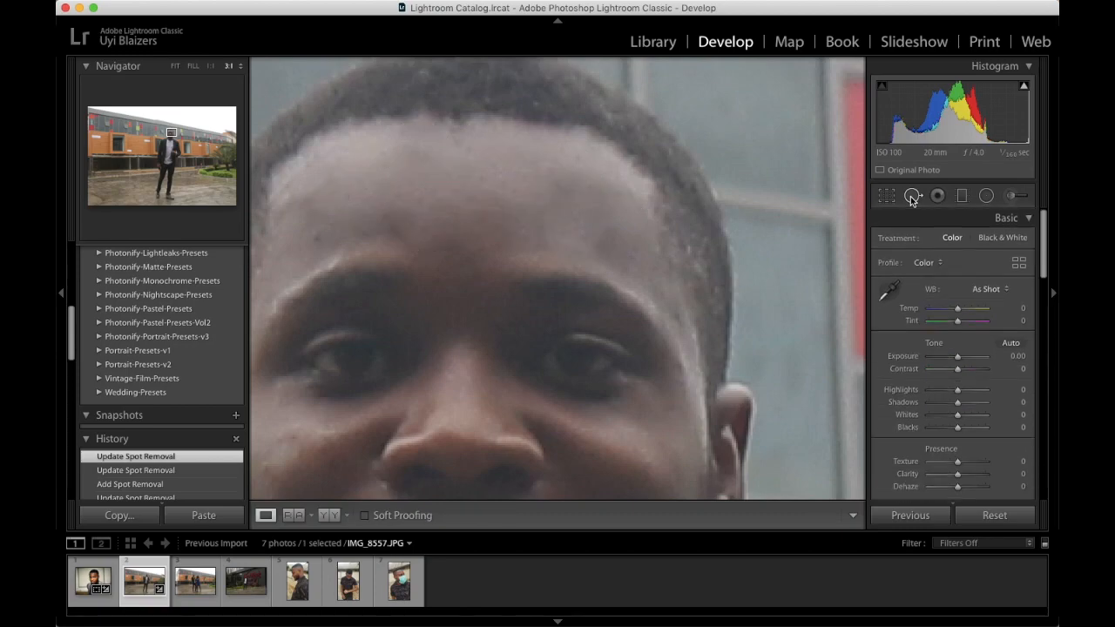
- Heal the far left forehead near the temple, sampling from the upper middle forehead, and enlarge the spot to size 22
left_click(312, 214)
left_click_drag(563, 177, 498, 278)
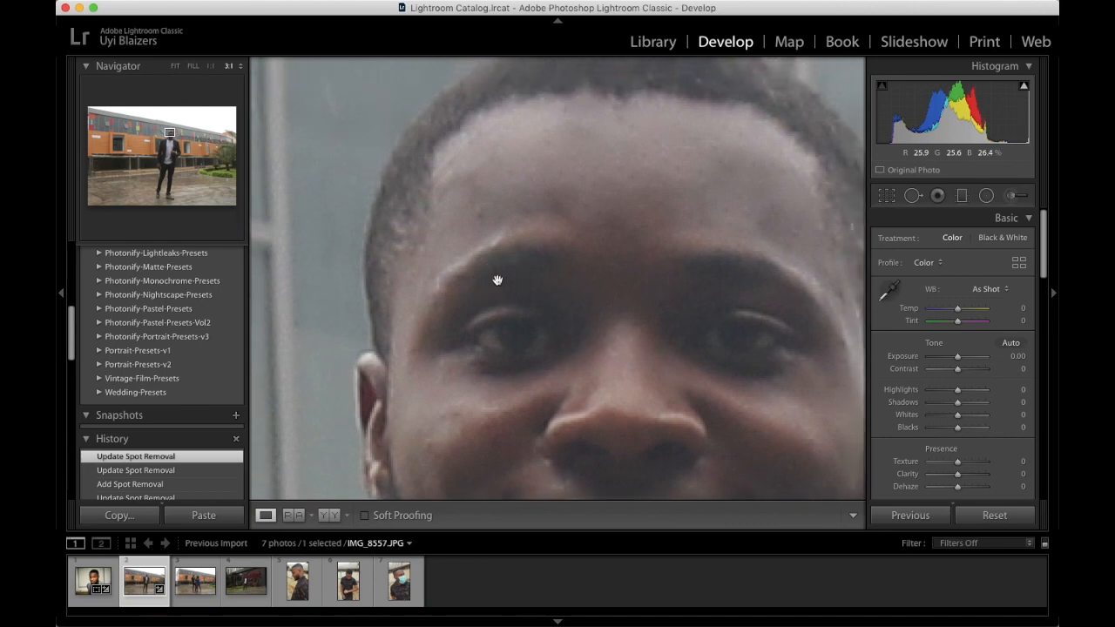
left_click(912, 195)
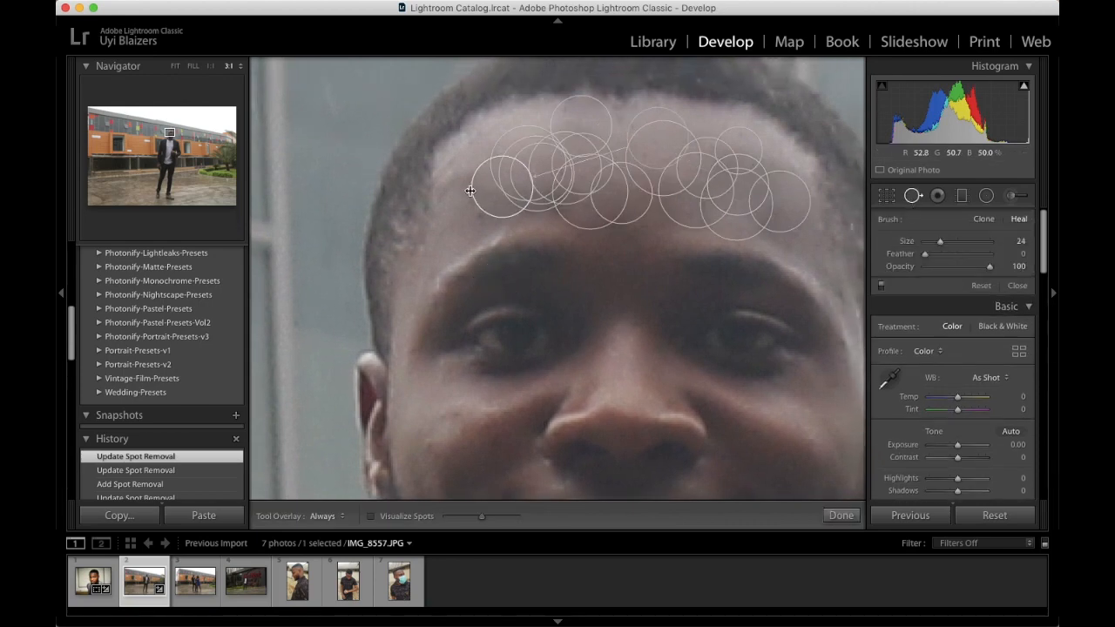
scroll(466, 179, "down", 1)
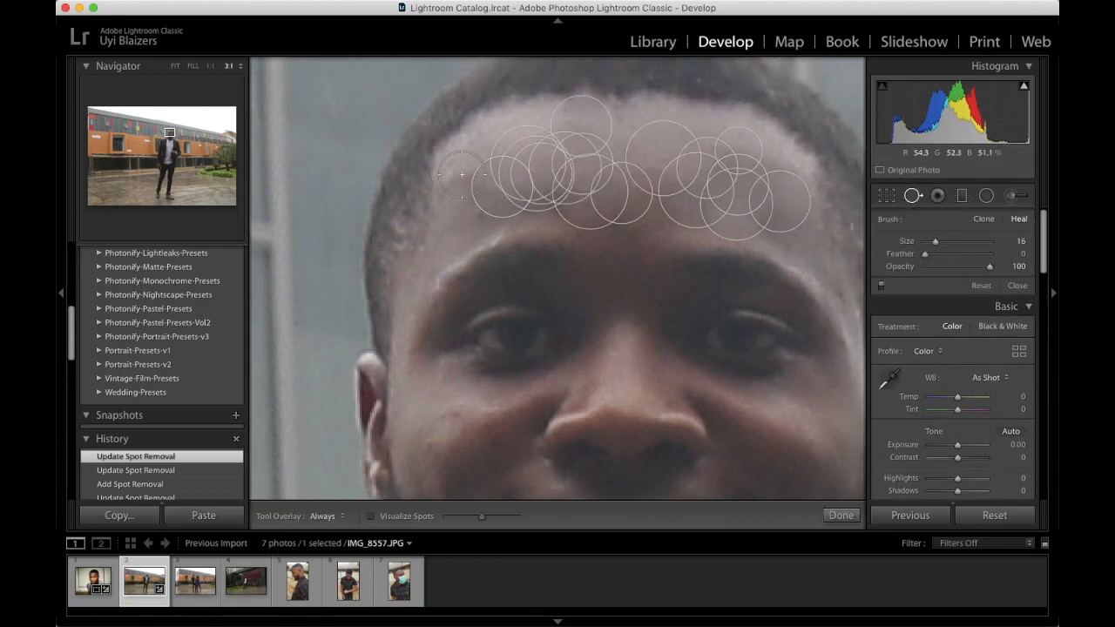
scroll(464, 177, "up", 2)
left_click(468, 193)
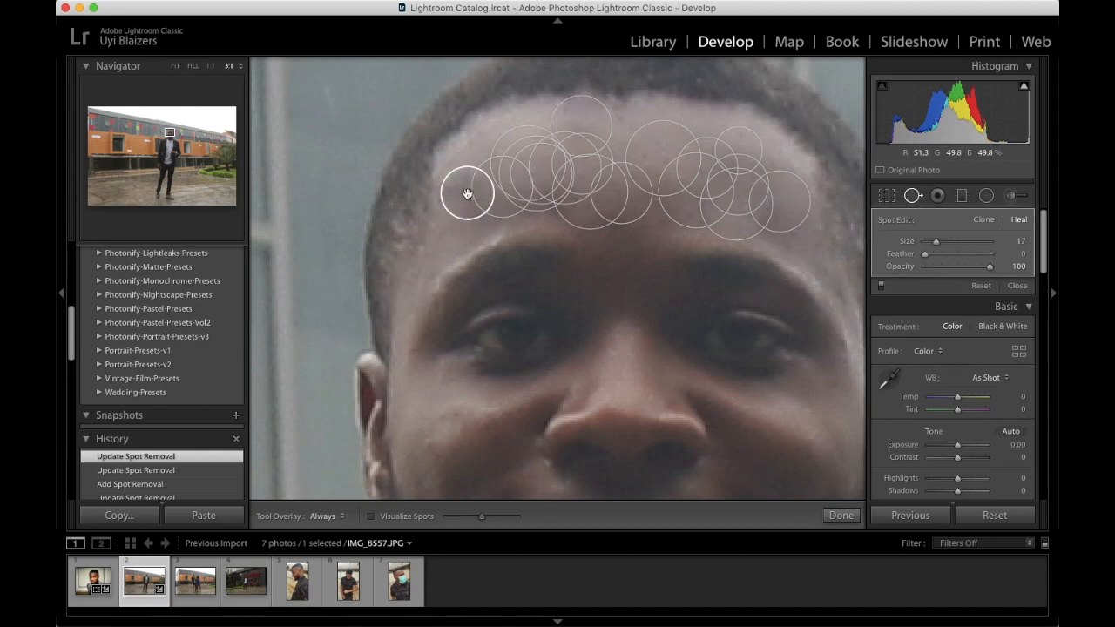
left_click_drag(468, 193, 464, 192)
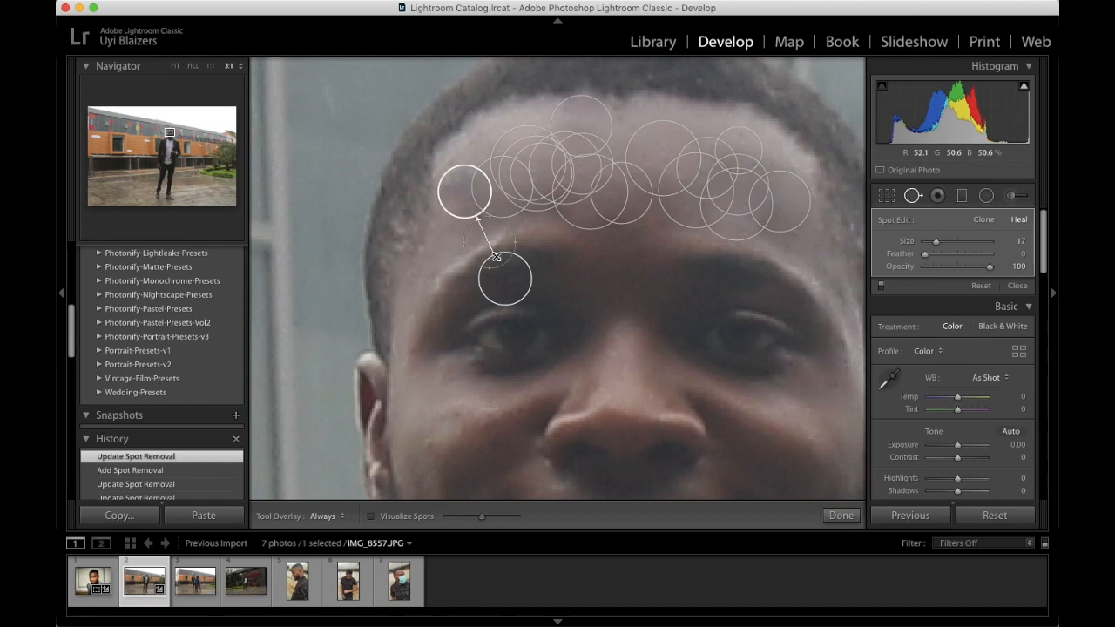
mouse_move(504, 278)
left_mouse_down()
mouse_move(510, 258)
mouse_move(637, 169)
mouse_move(620, 144)
left_mouse_up()
left_click_drag(475, 217, 481, 222)
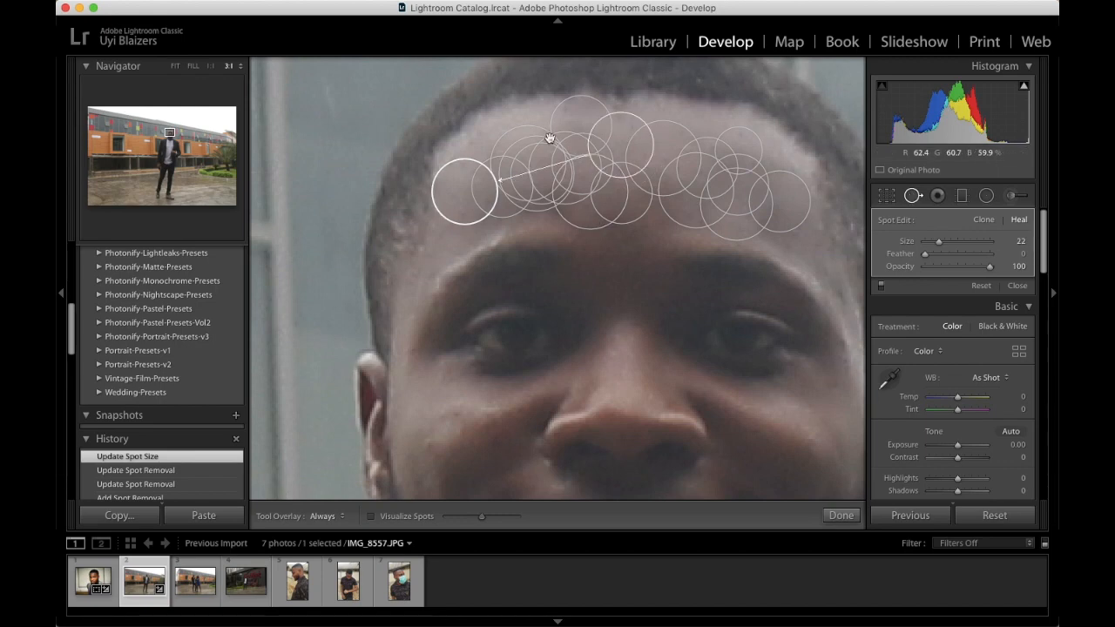
- Place a size 17 heal spot on the lower left-middle forehead, sample it from the forehead centre, and close Spot Removal
left_click(485, 145)
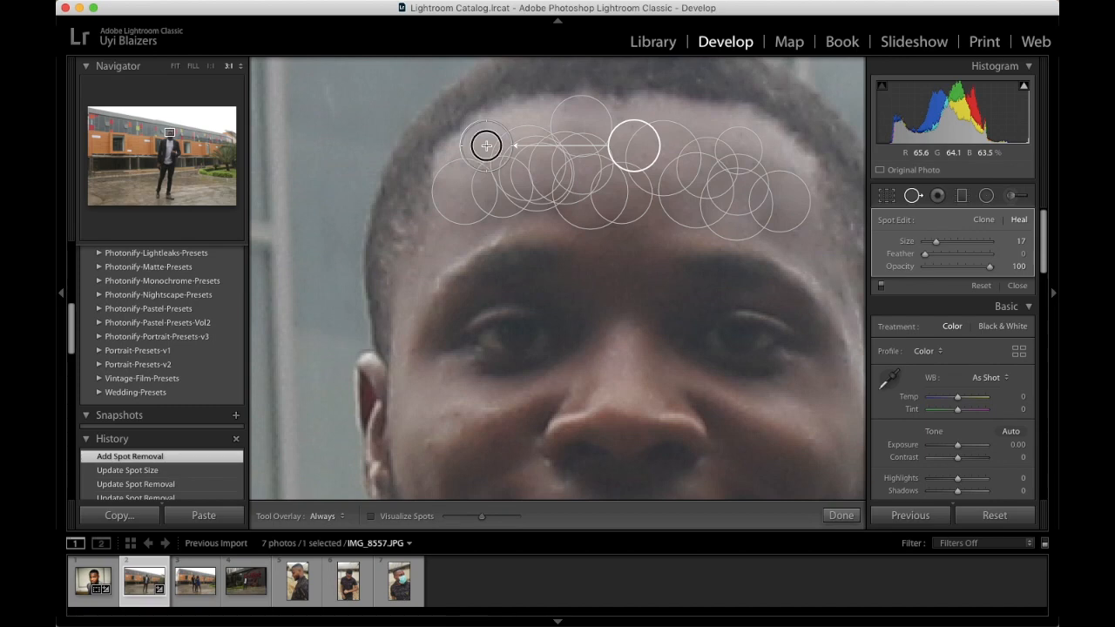
mouse_move(485, 145)
left_mouse_down()
mouse_move(520, 189)
mouse_move(551, 199)
left_mouse_up()
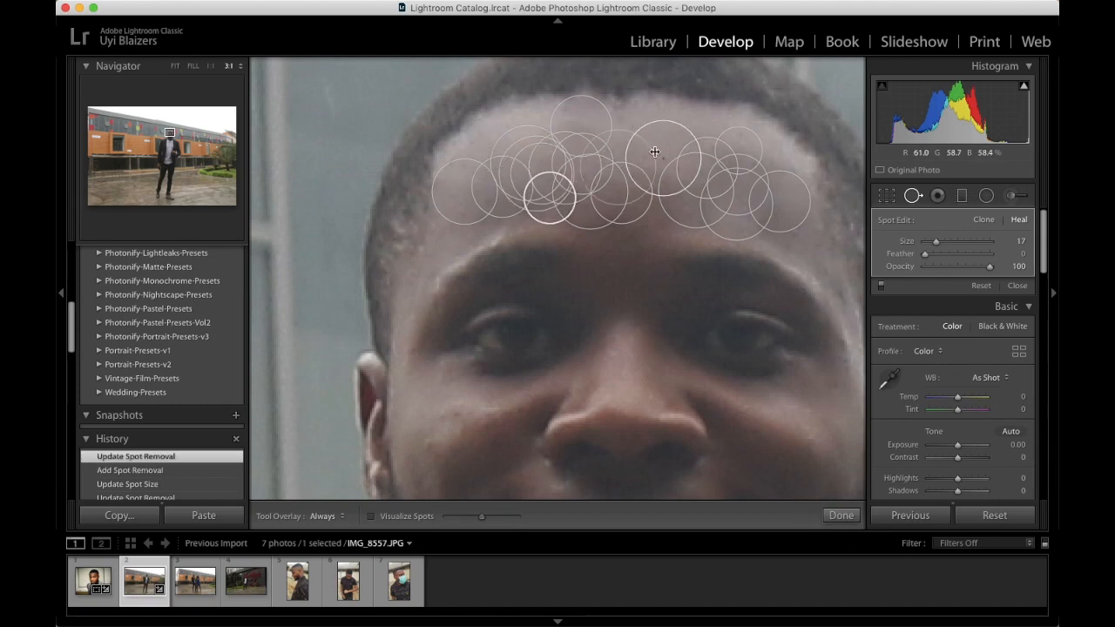
left_click_drag(636, 145, 645, 165)
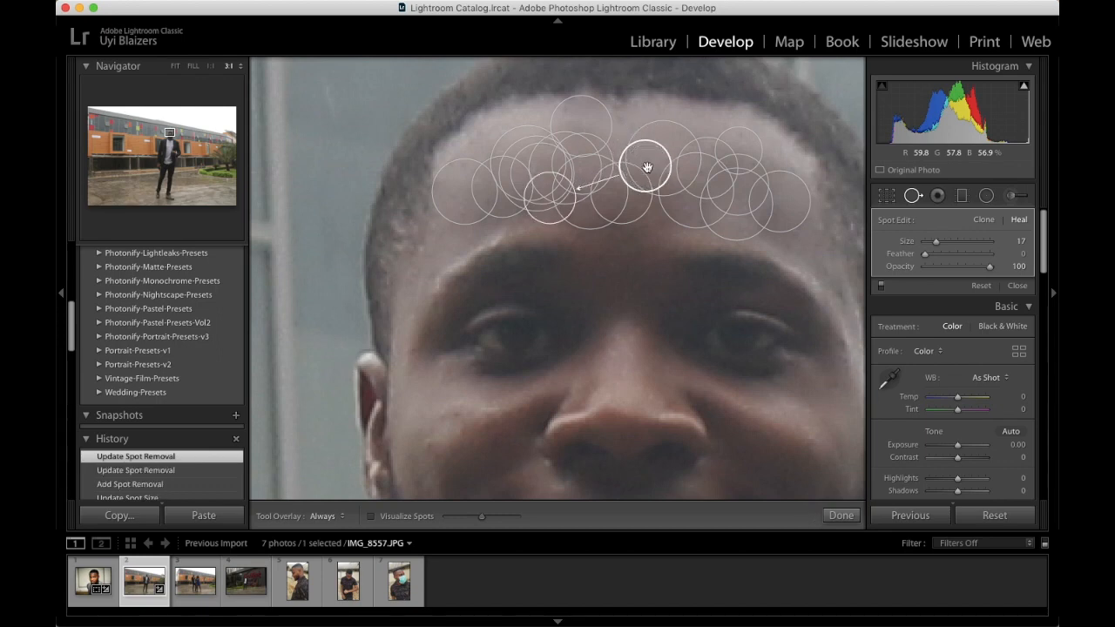
left_click(913, 197)
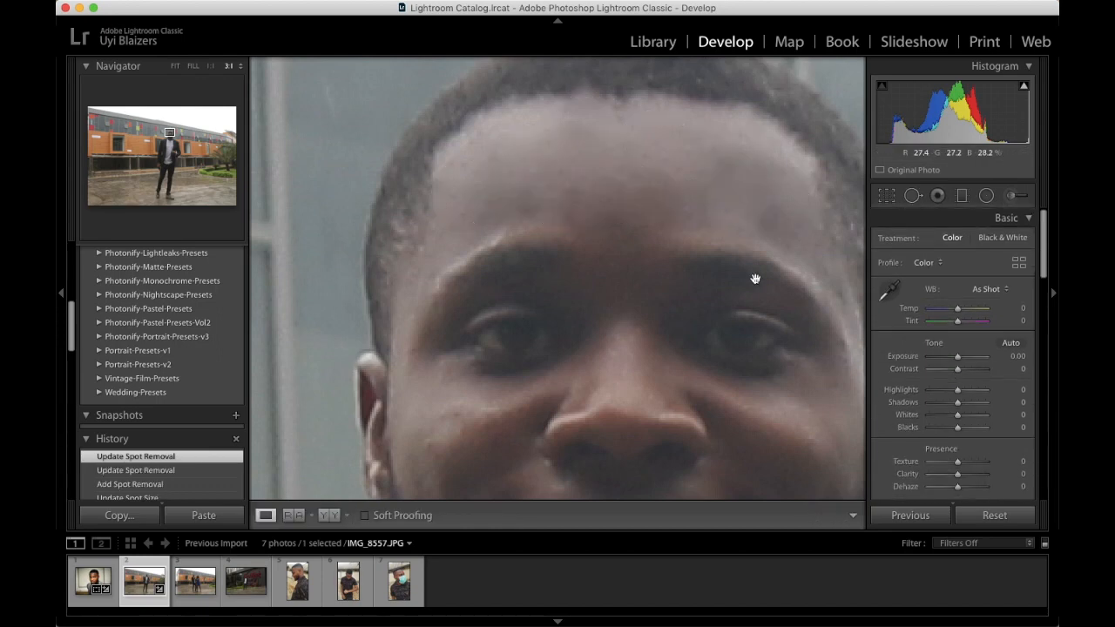
- Check the retouched face against the whole photo and raise the photo's exposure to +0.40
left_click(677, 318)
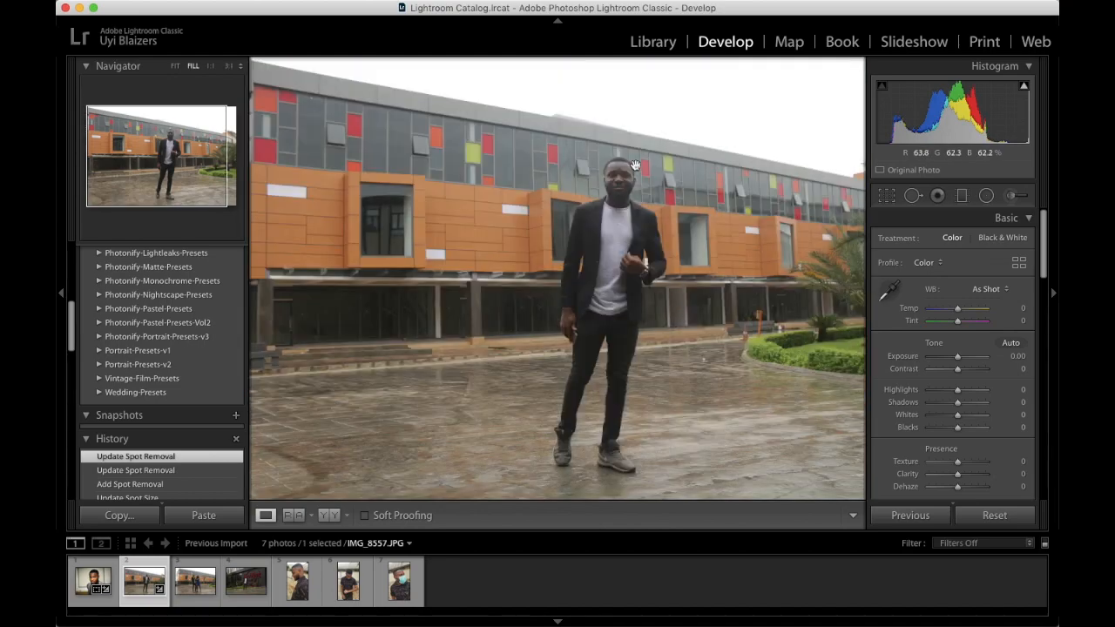
left_click(615, 157)
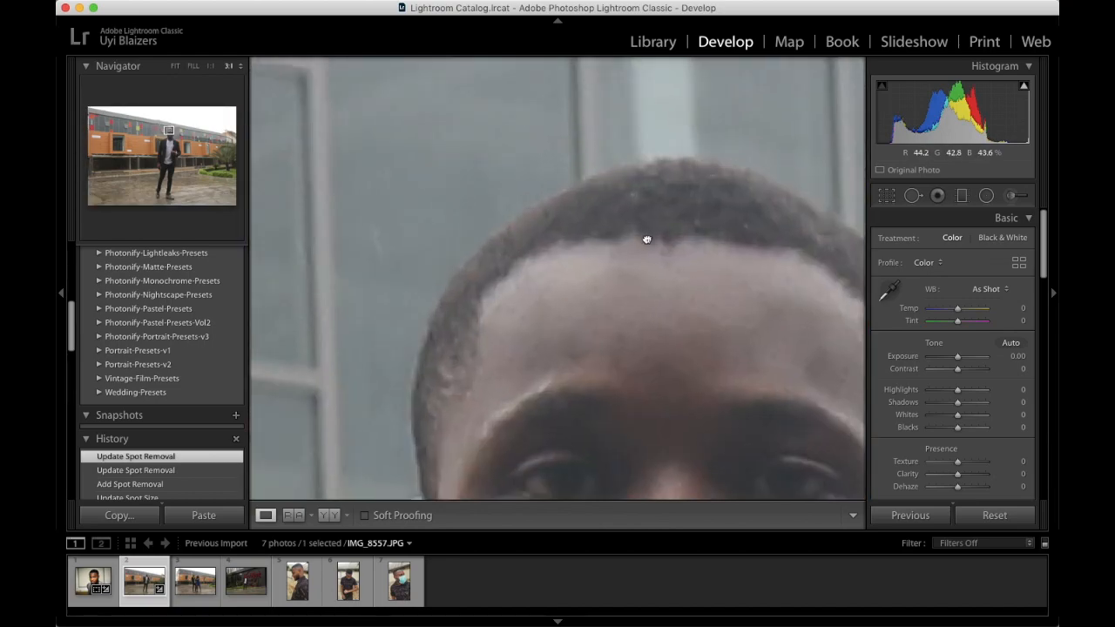
left_click(647, 238)
left_click(619, 158)
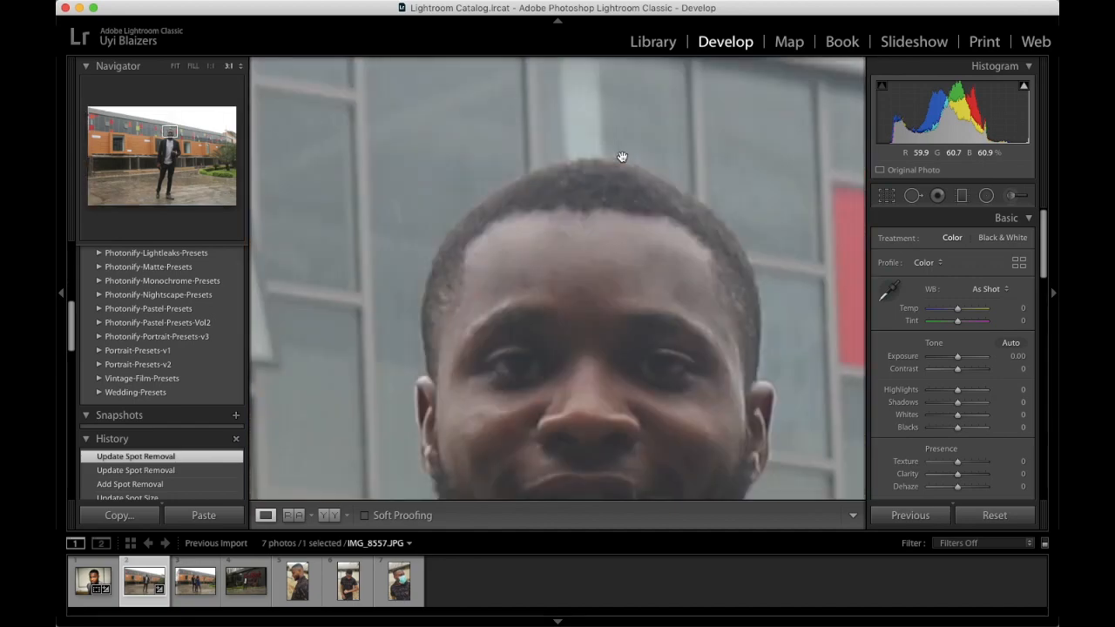
left_click(621, 159)
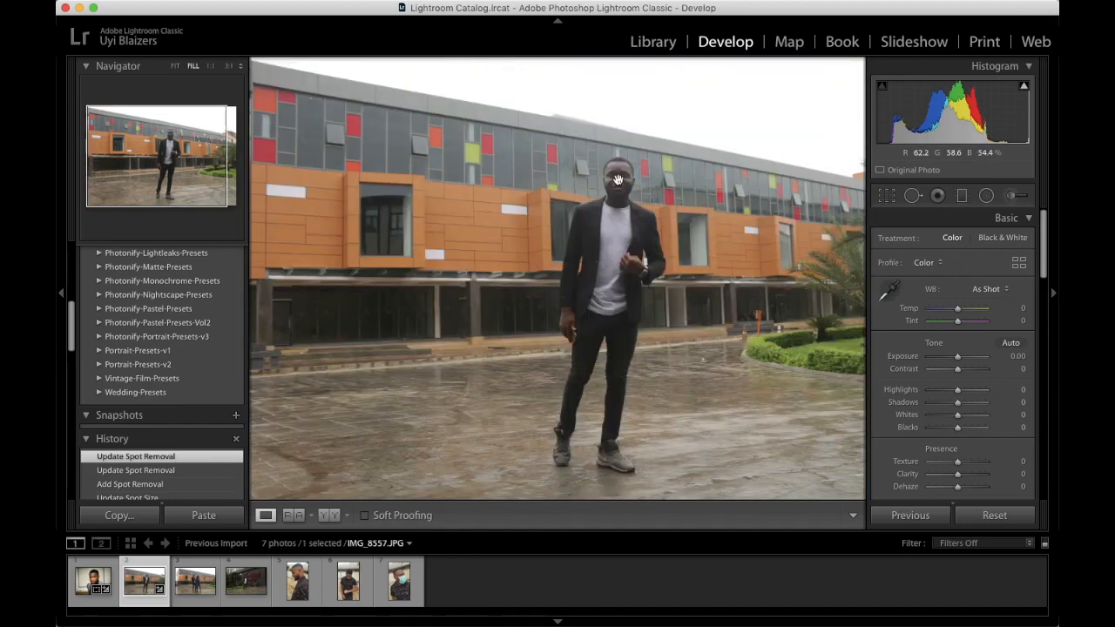
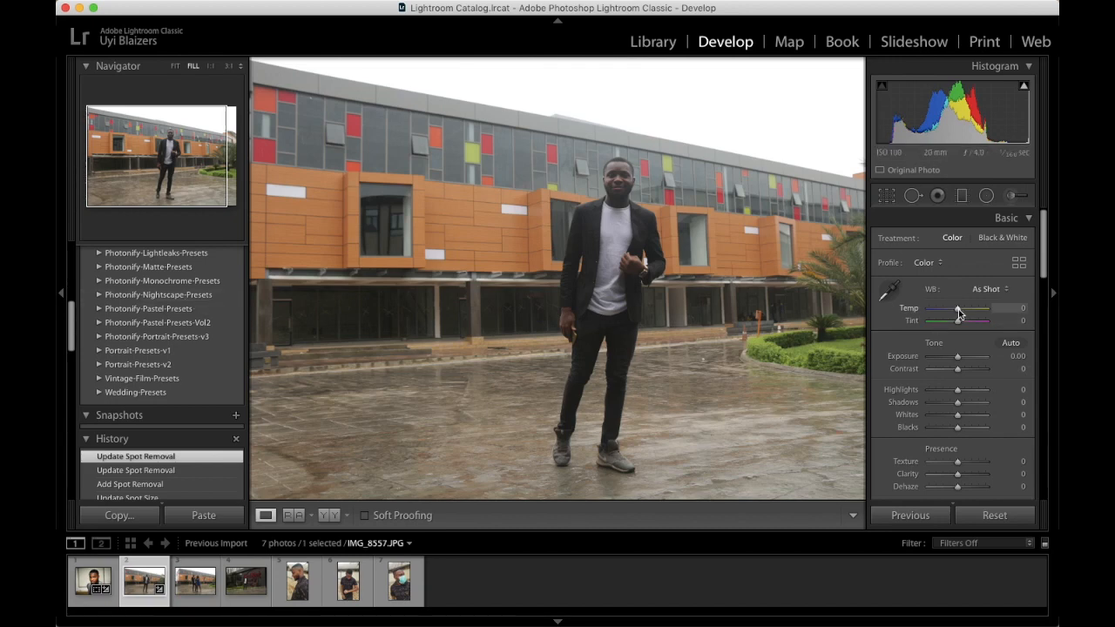
scroll(958, 359, "down", 2)
left_click_drag(958, 330, 960, 331)
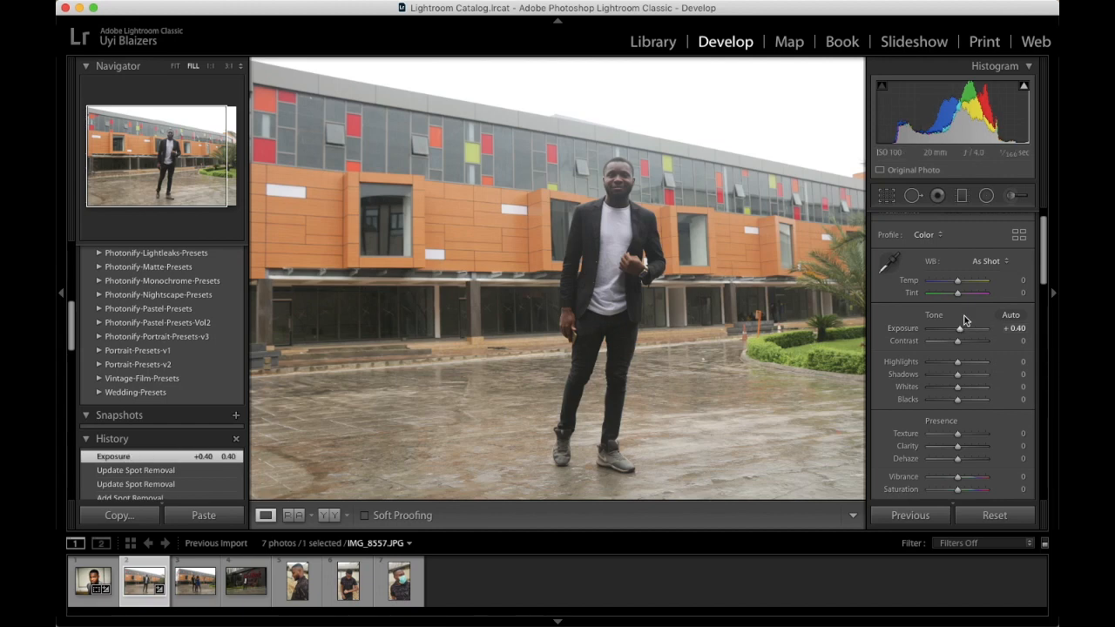
- Try the Auto white balance on the photo and return it to As Shot
scroll(961, 322, "up", 2)
left_click(989, 283)
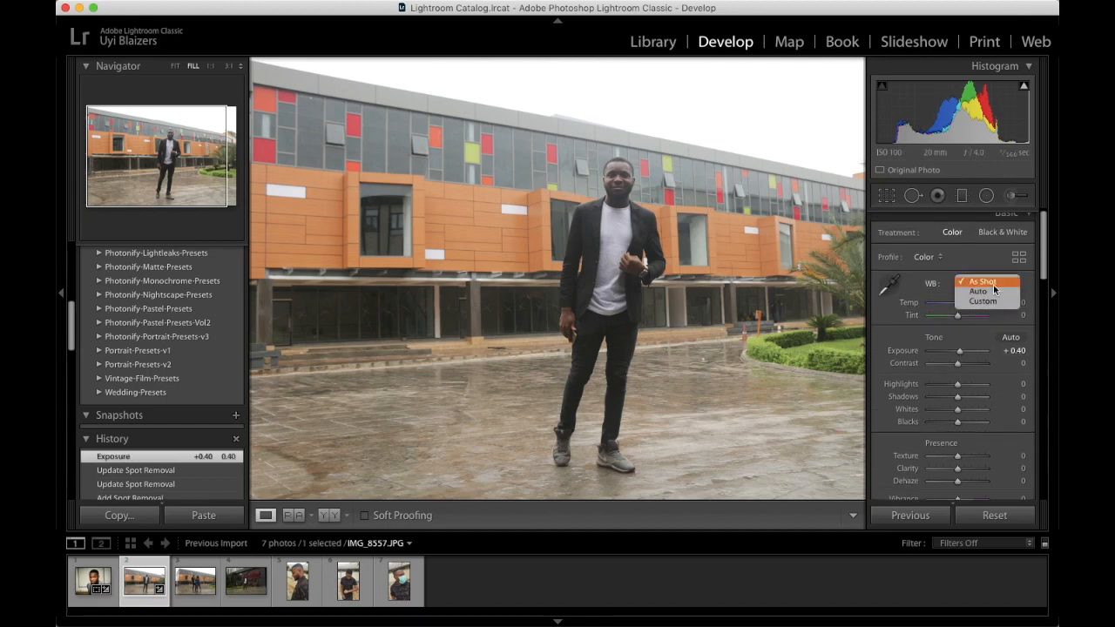
left_click(989, 294)
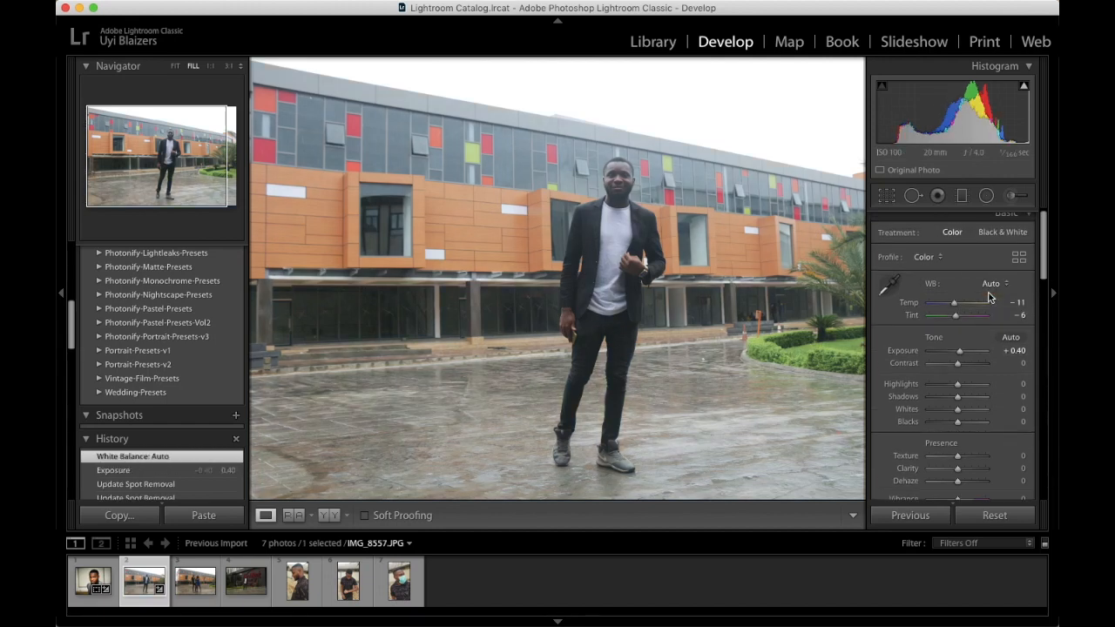
left_click(990, 285)
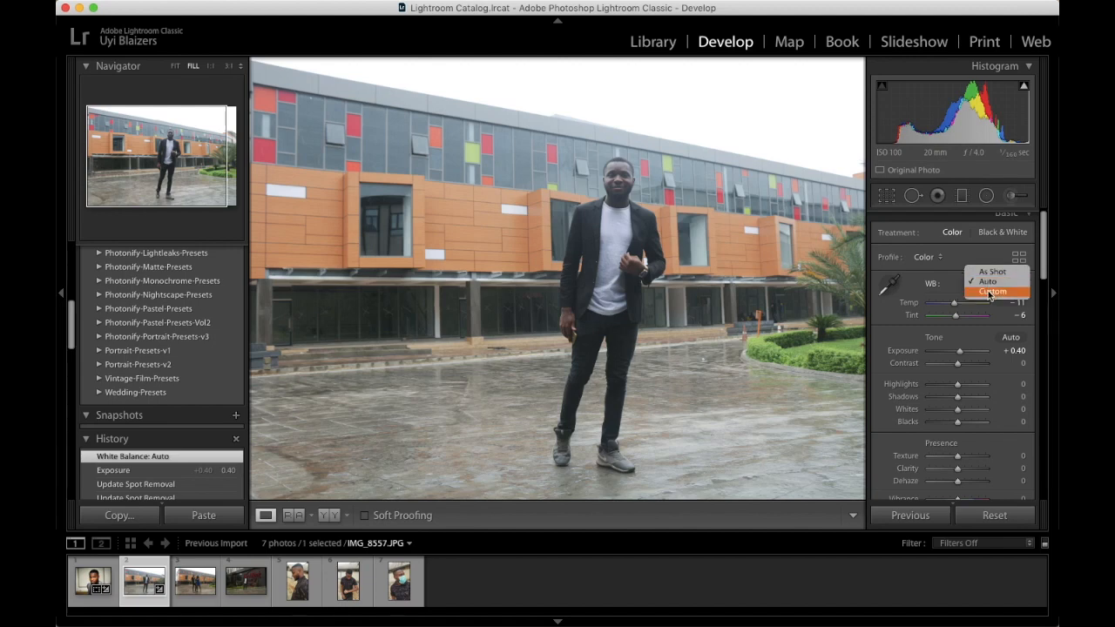
left_click(991, 272)
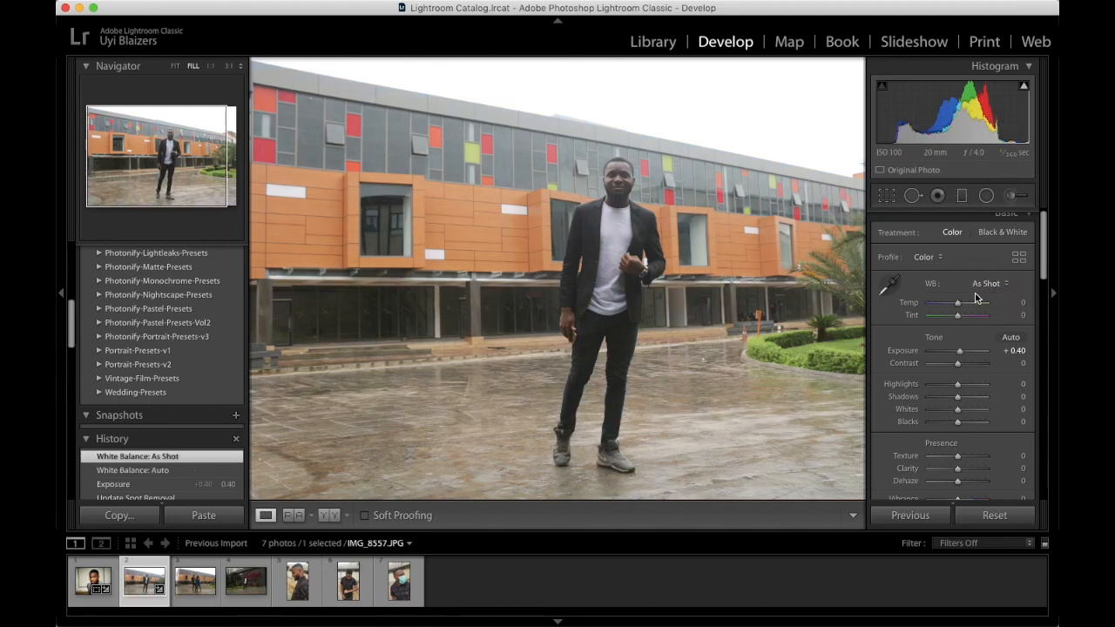
- Warm the photo's temperature to +8, keep tint at 0 and raise contrast to +41
left_click_drag(959, 306, 961, 305)
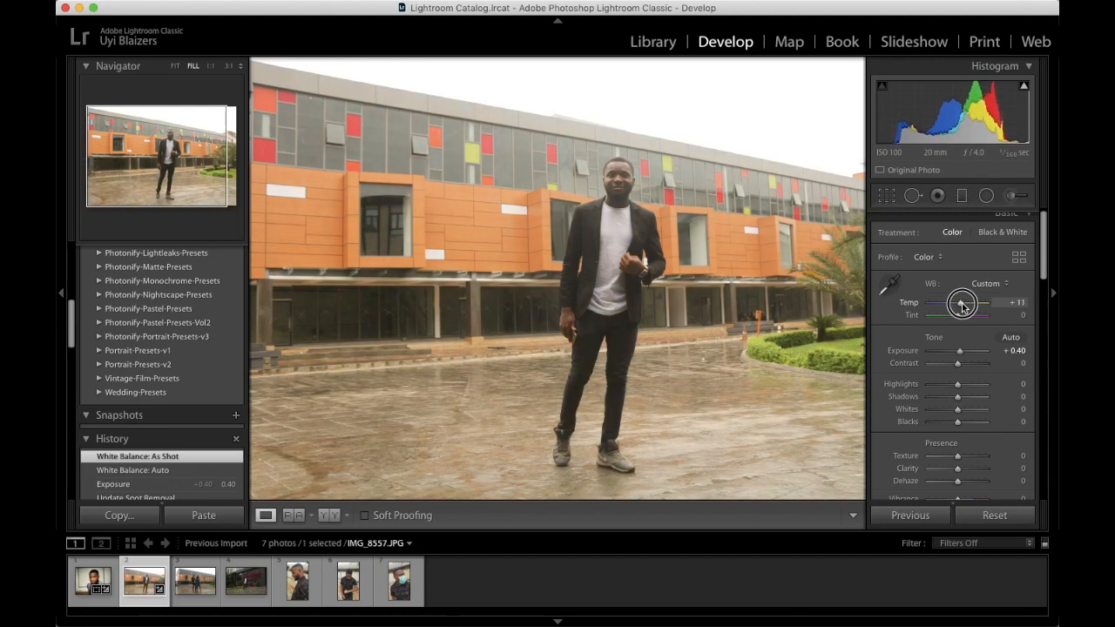
left_click_drag(962, 305, 961, 321)
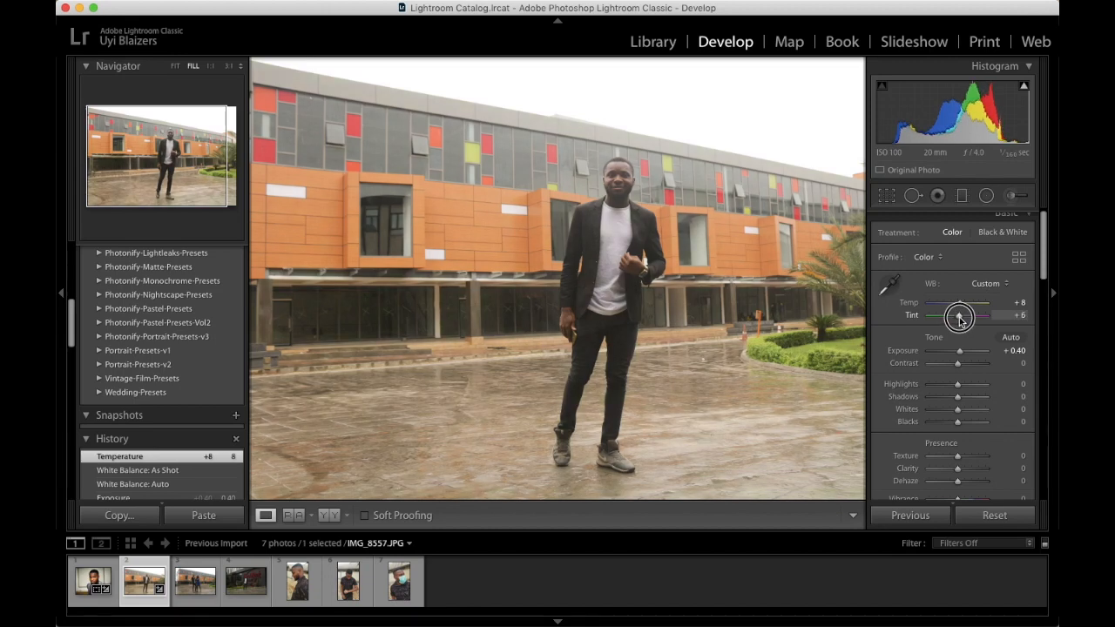
left_click_drag(958, 322, 969, 325)
- Test the highlights at +100, then set highlights to -66 and shadows to -28 for the whole photo
scroll(958, 324, "down", 2)
scroll(959, 314, "down", 2)
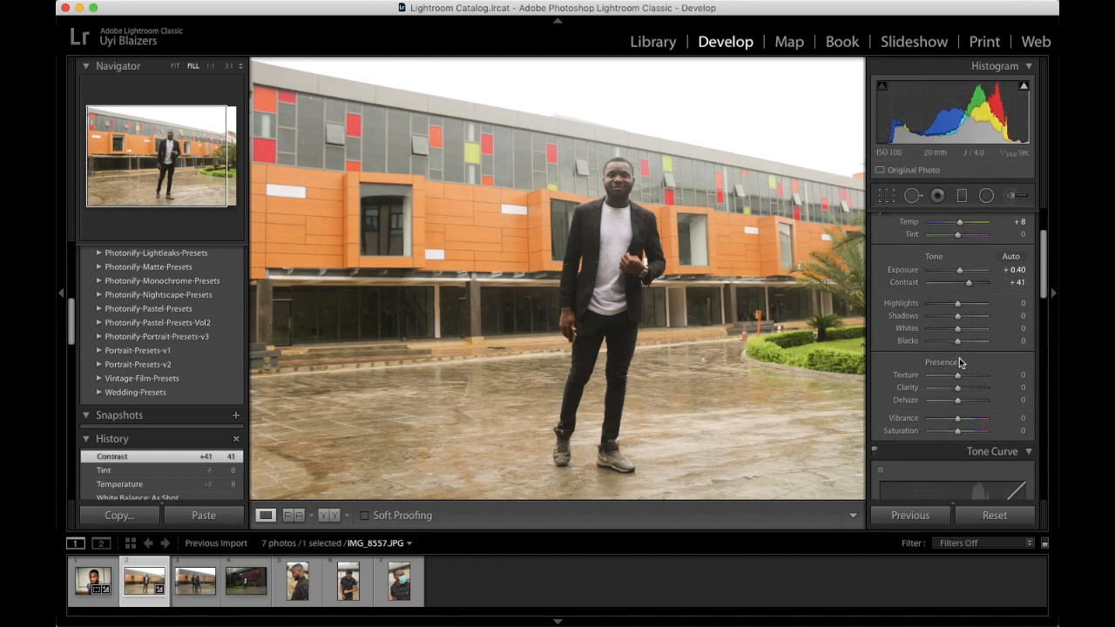
left_click_drag(957, 307, 985, 304)
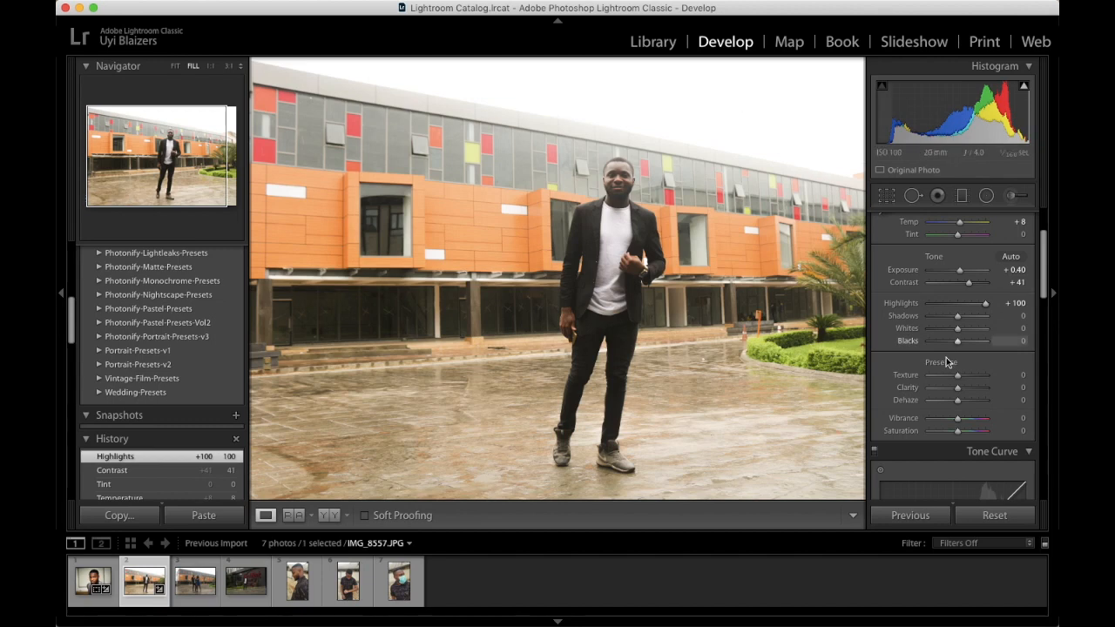
left_click_drag(985, 304, 941, 308)
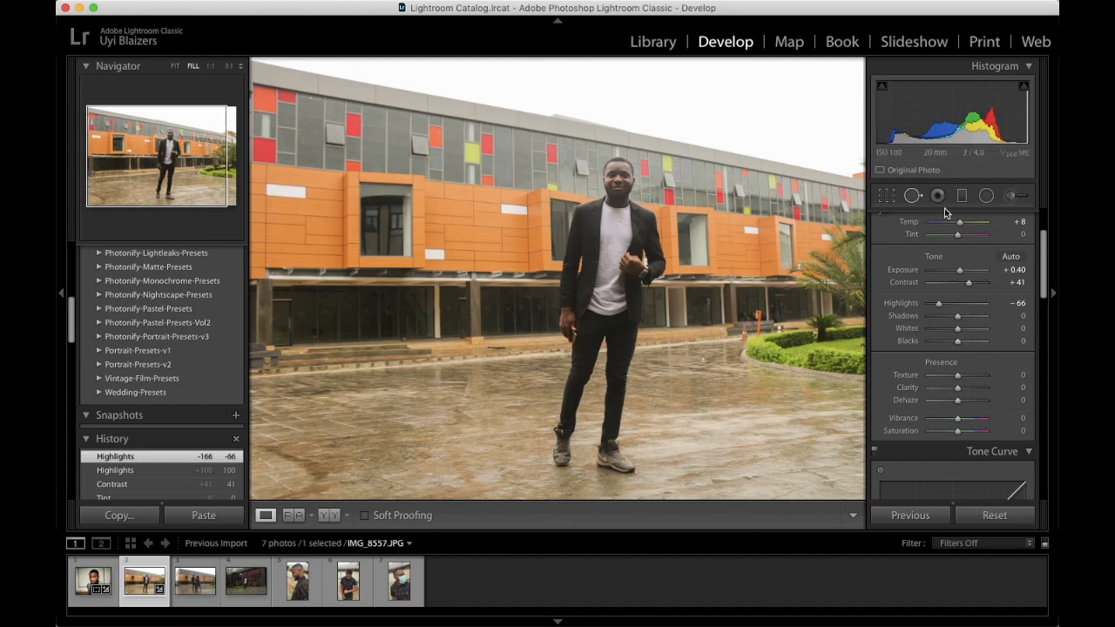
mouse_move(959, 320)
left_mouse_down()
mouse_move(978, 316)
mouse_move(913, 319)
mouse_move(978, 322)
mouse_move(937, 318)
mouse_move(951, 323)
left_mouse_up()
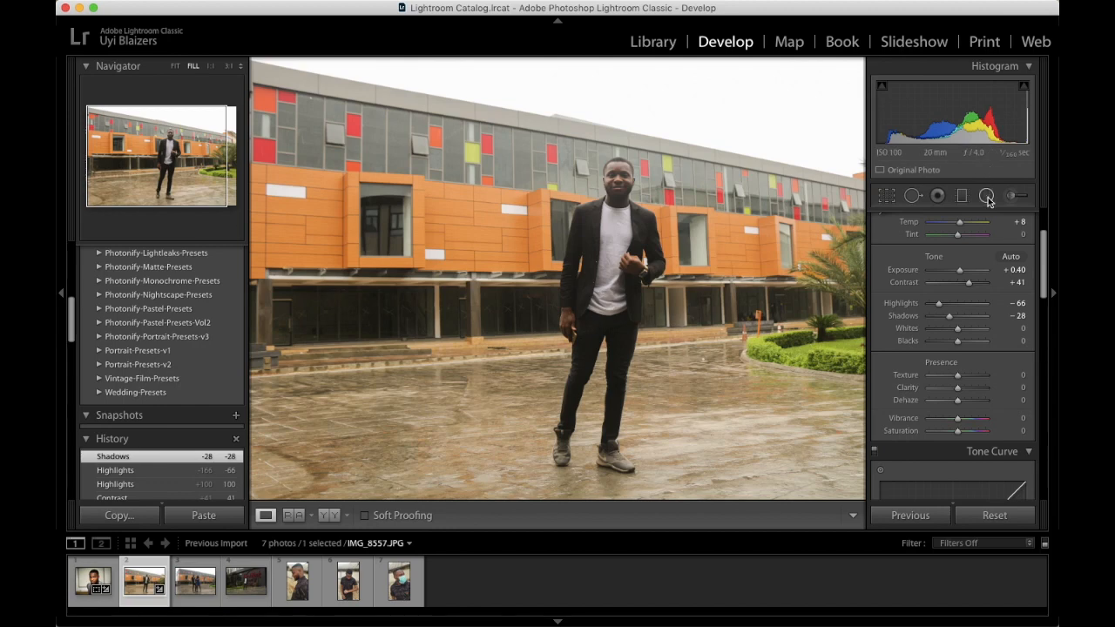
- Activate the Adjustment Brush with the man's face and upper body in close view
left_click(1013, 196)
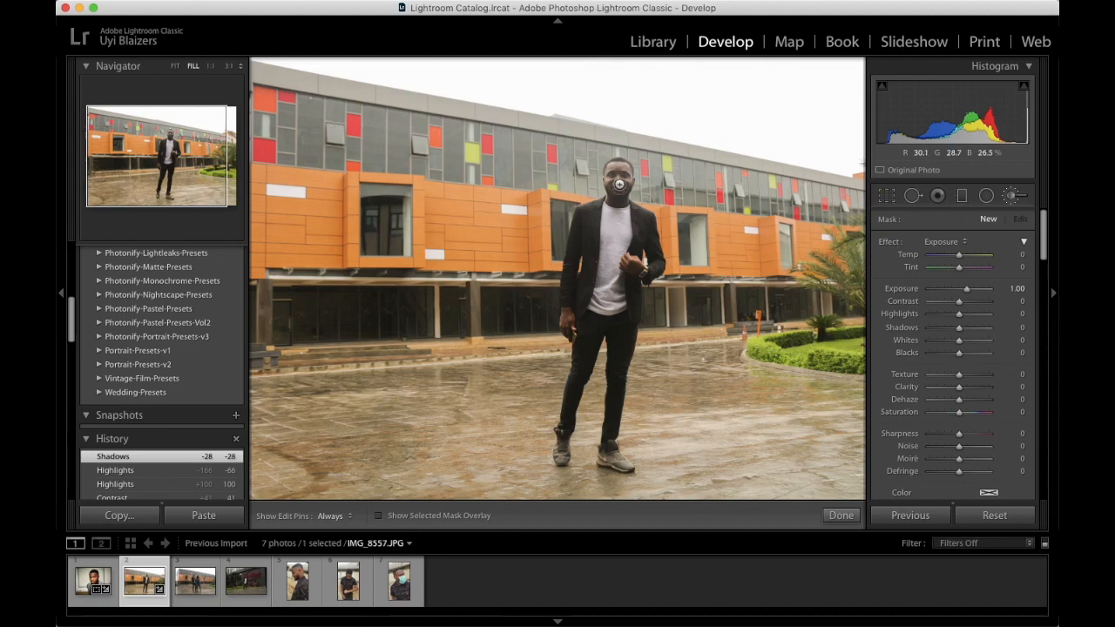
key("super+minus")
key("super+equal")
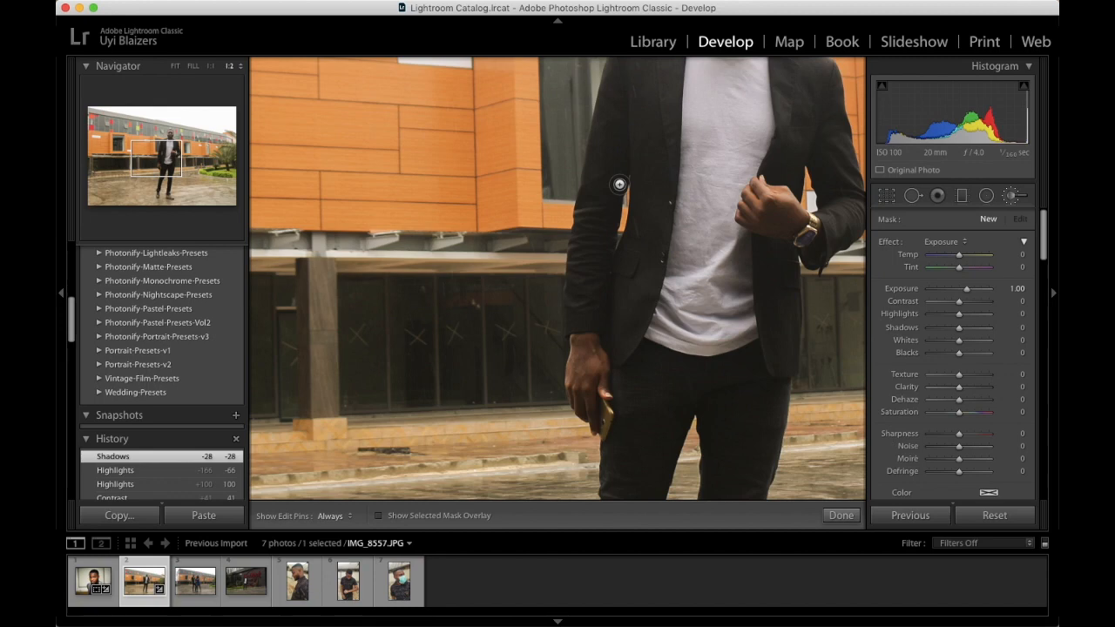
left_click_drag(159, 160, 175, 144)
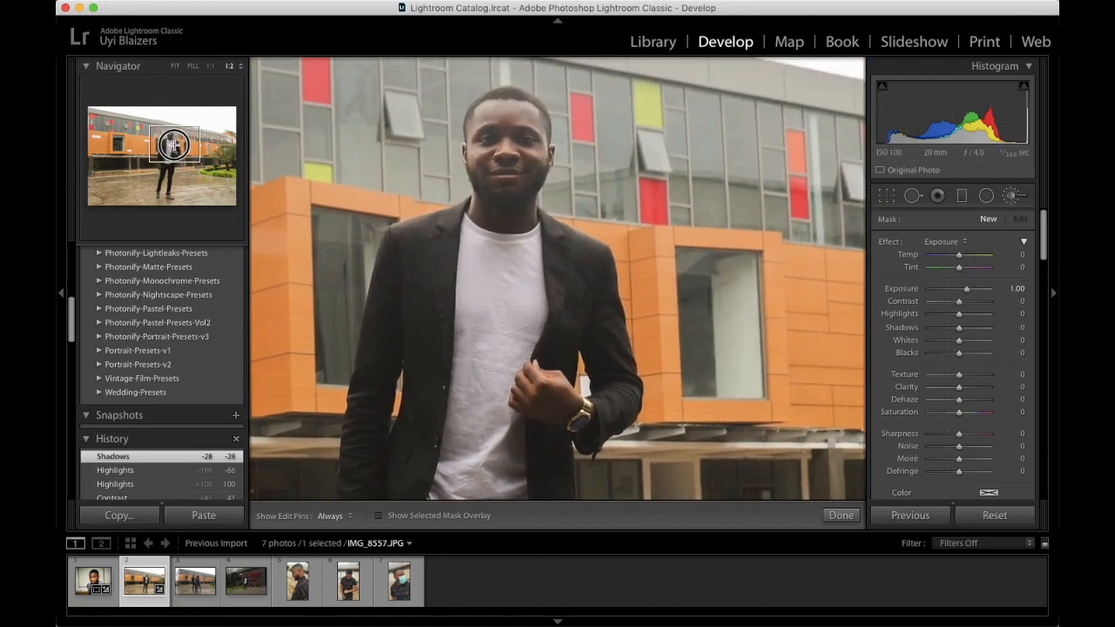
- Try an Adjustment Brush dab at exposure 1.00 and highlights 1 on the man's lower face, and undo it
left_click(534, 174)
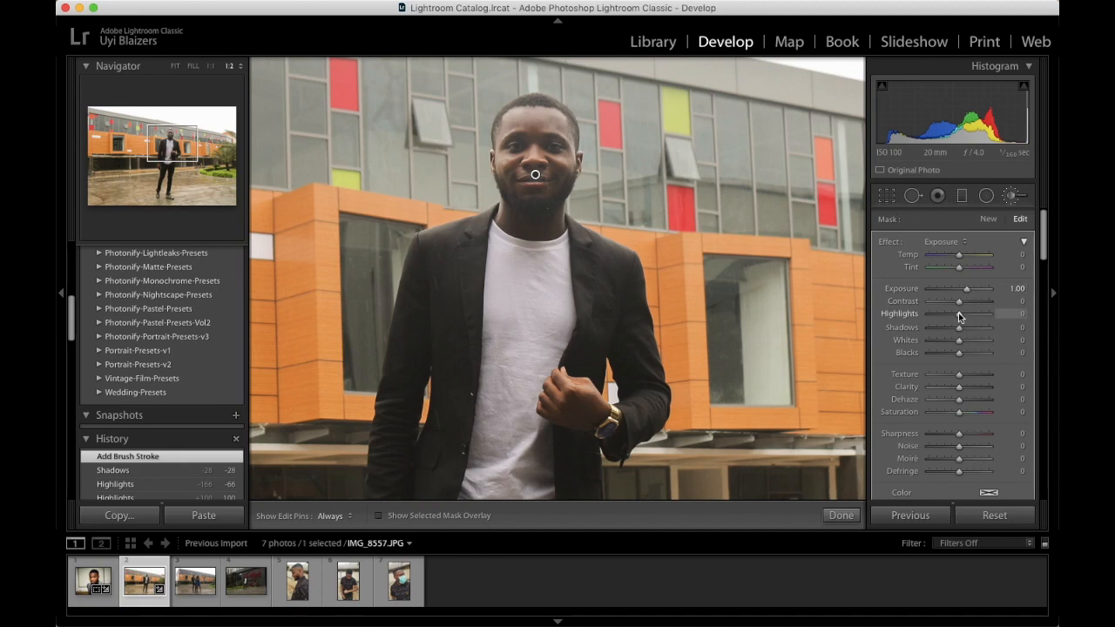
mouse_move(959, 317)
left_mouse_down()
mouse_move(993, 318)
mouse_move(911, 323)
mouse_move(995, 325)
mouse_move(958, 319)
left_mouse_up()
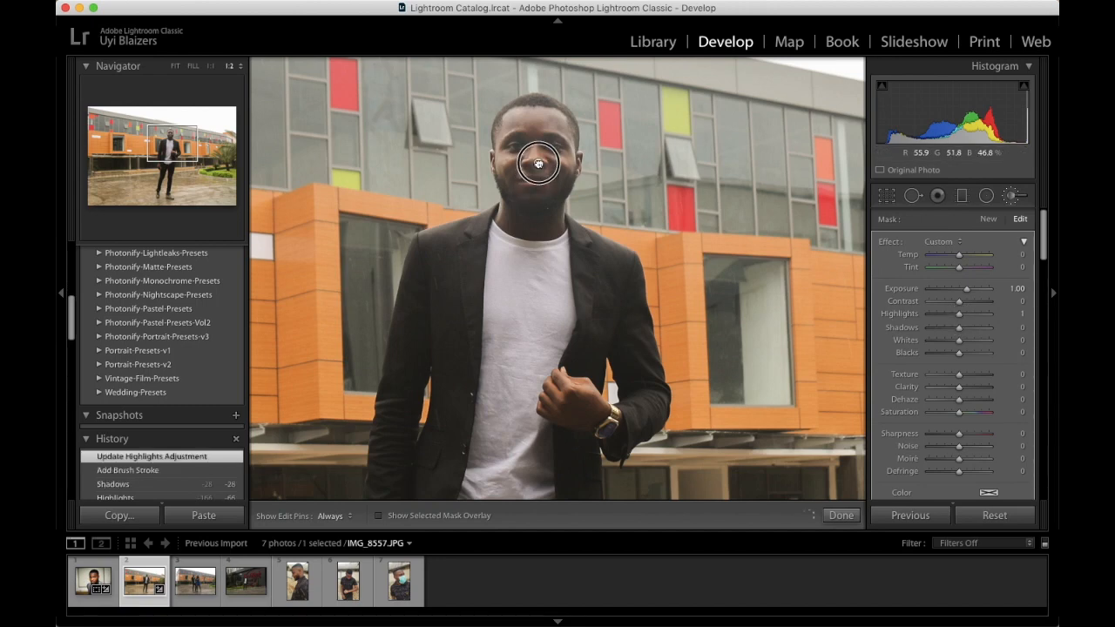
left_click_drag(533, 175, 535, 175)
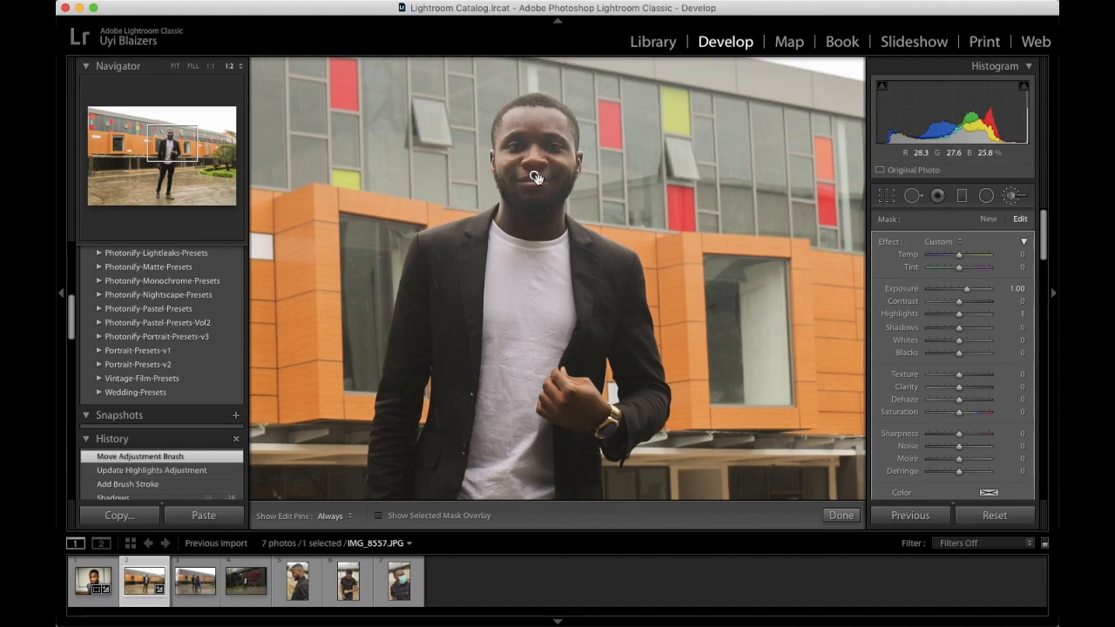
key("super+z")
key("super+z")
key("super+z")
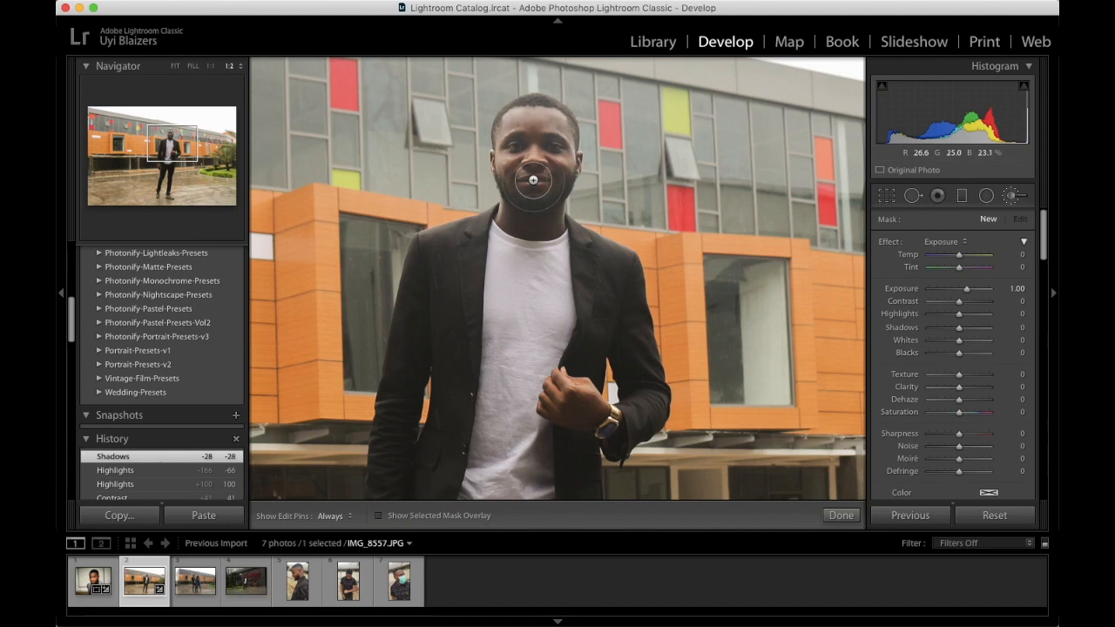
- Try a brush dab around the man's mouth with exposure 0.00, contrast 12, highlights 46 and shadows 59, and undo it
left_click(533, 182)
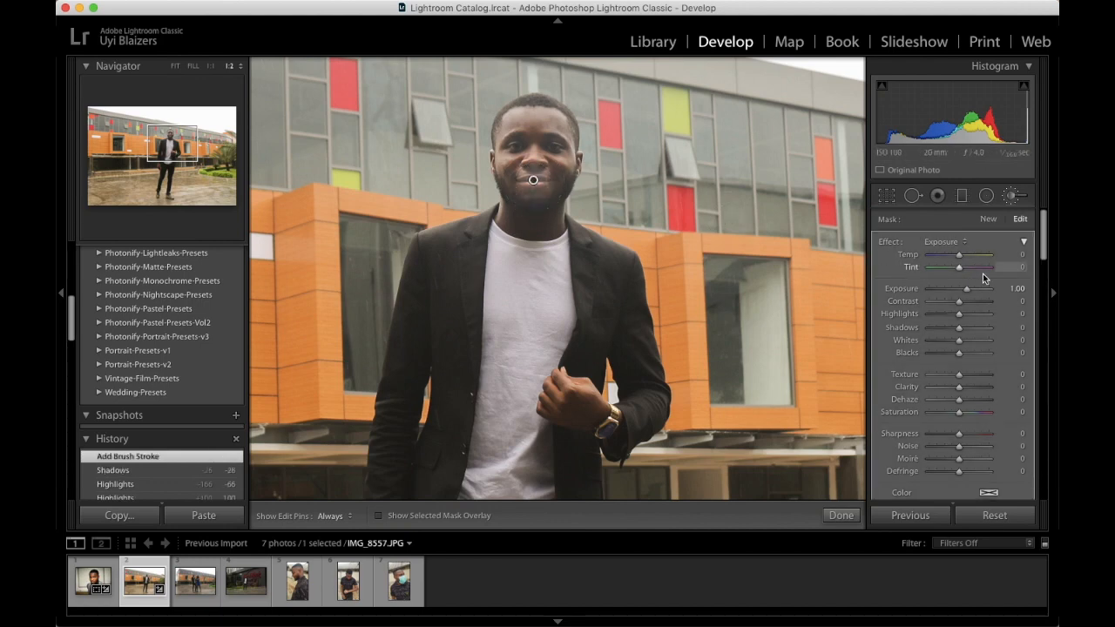
left_click_drag(967, 291, 960, 292)
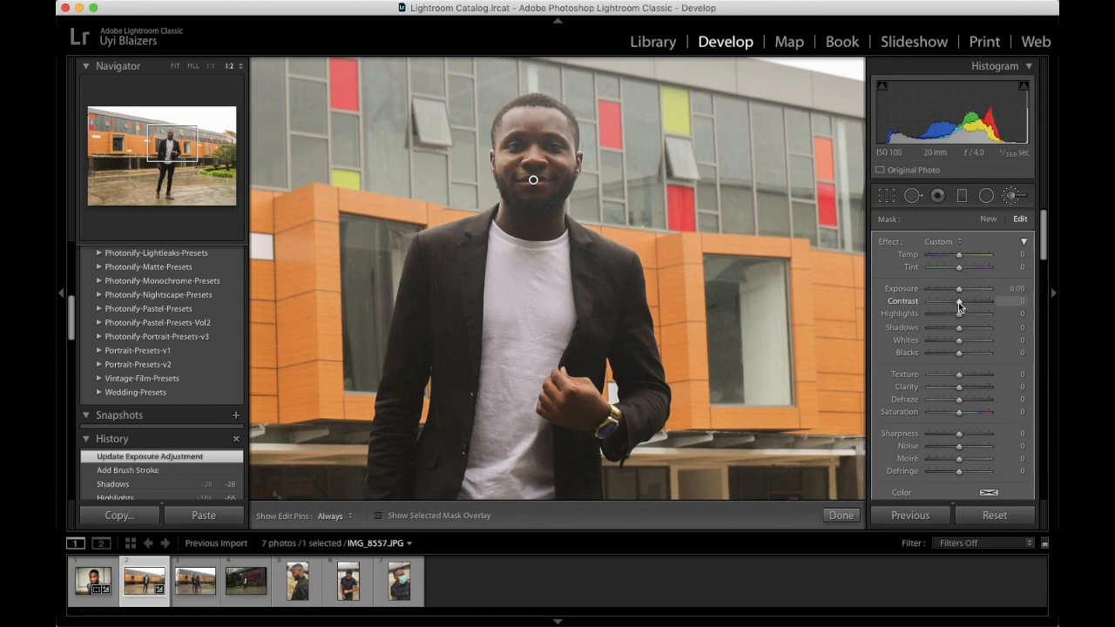
left_click_drag(959, 301, 977, 337)
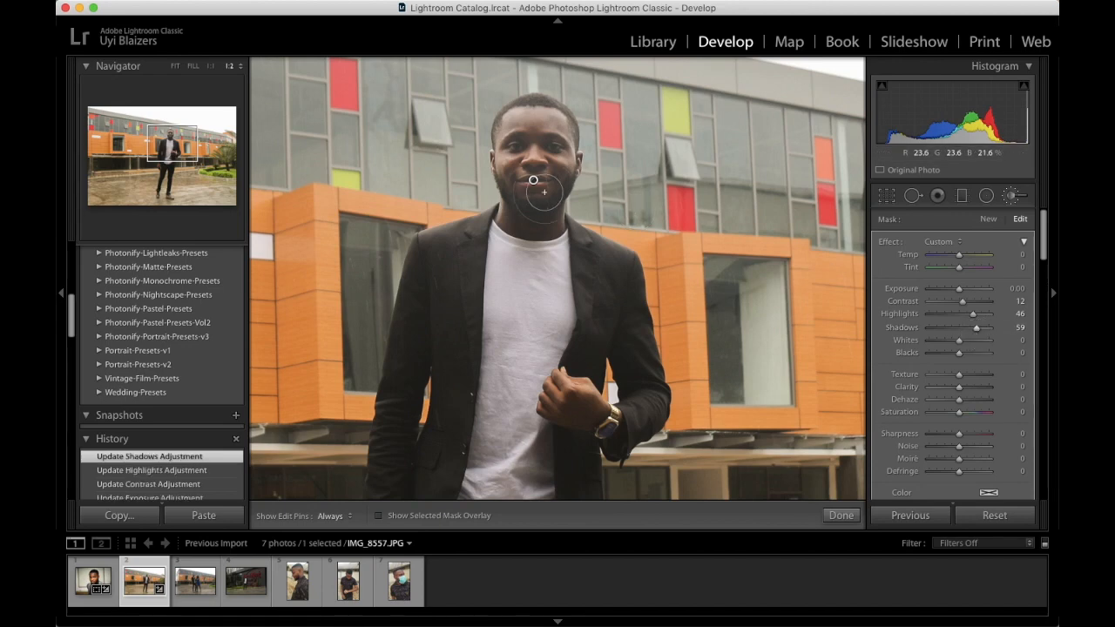
mouse_move(533, 180)
key("super+z")
key("super+z")
key("super+z")
key("super+z")
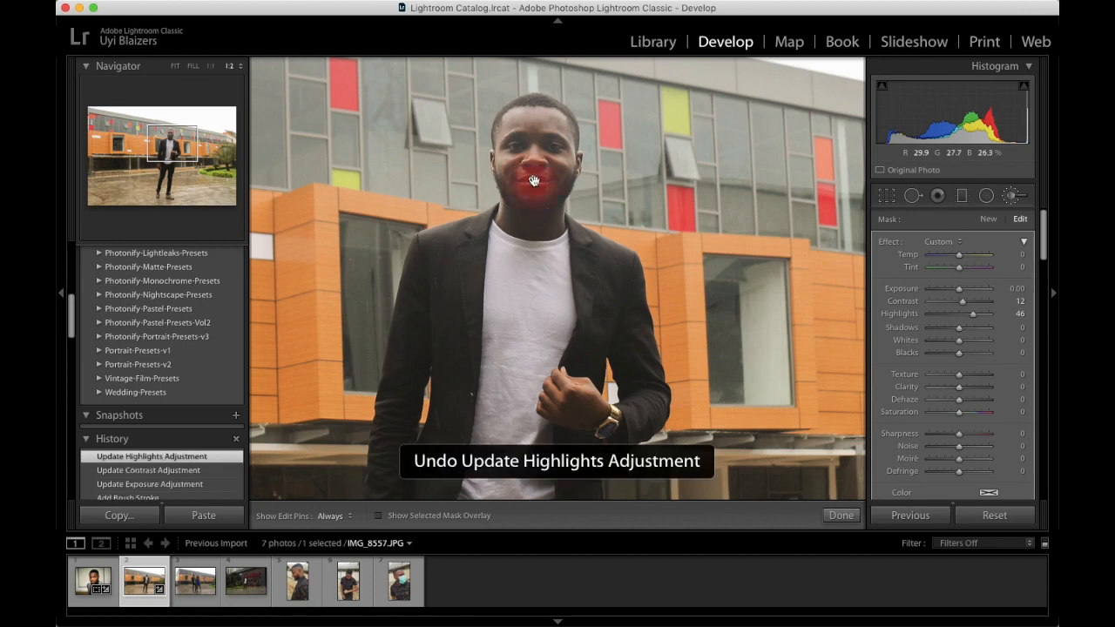
key("super+z")
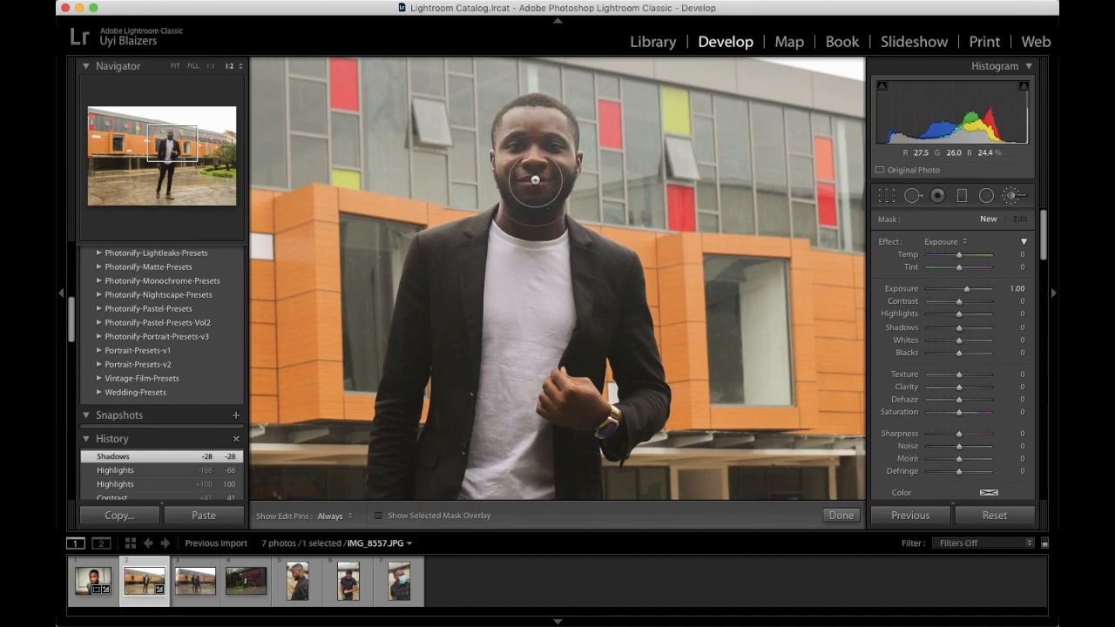
- Dab the brush around the man's mouth and set its exposure to 0.00, contrast 18, highlights 75 and shadows 47
left_click(535, 181)
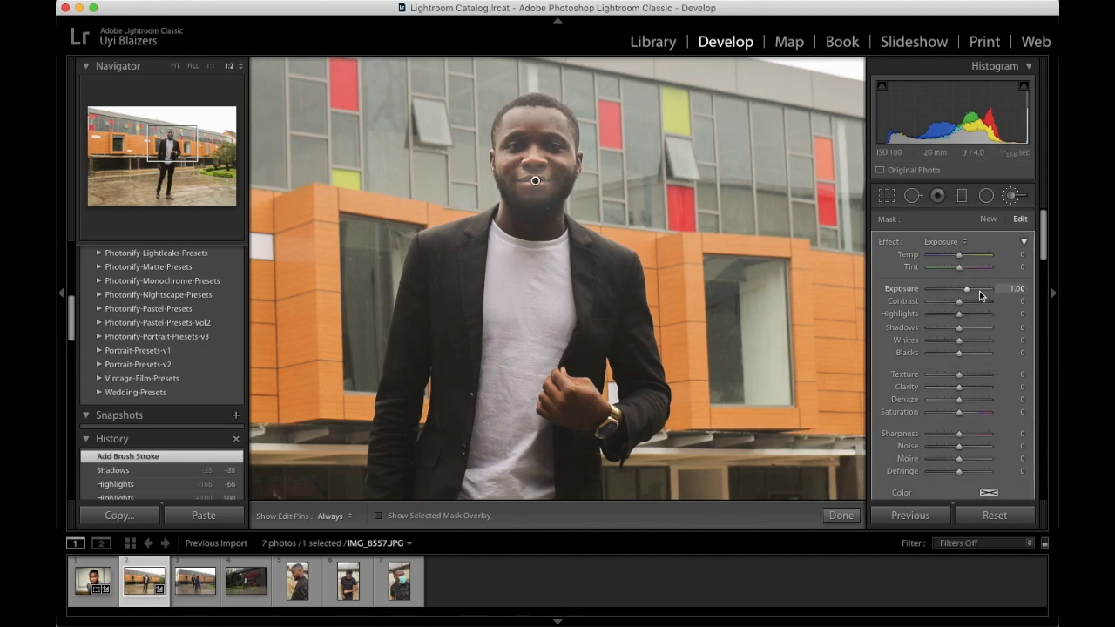
left_click_drag(970, 293, 959, 294)
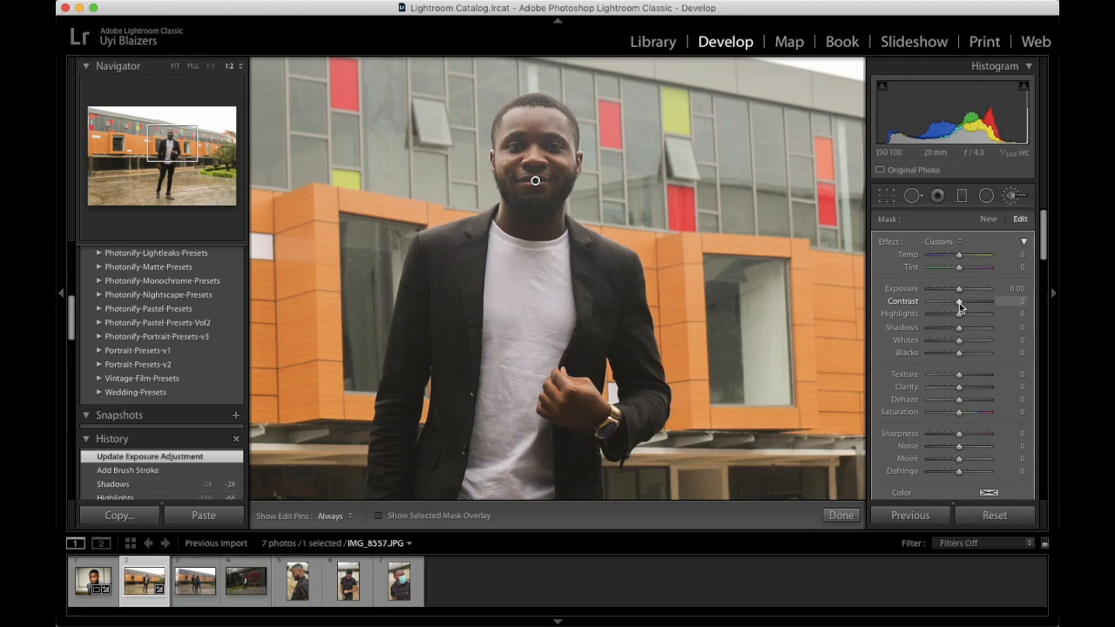
left_click_drag(959, 302, 972, 332)
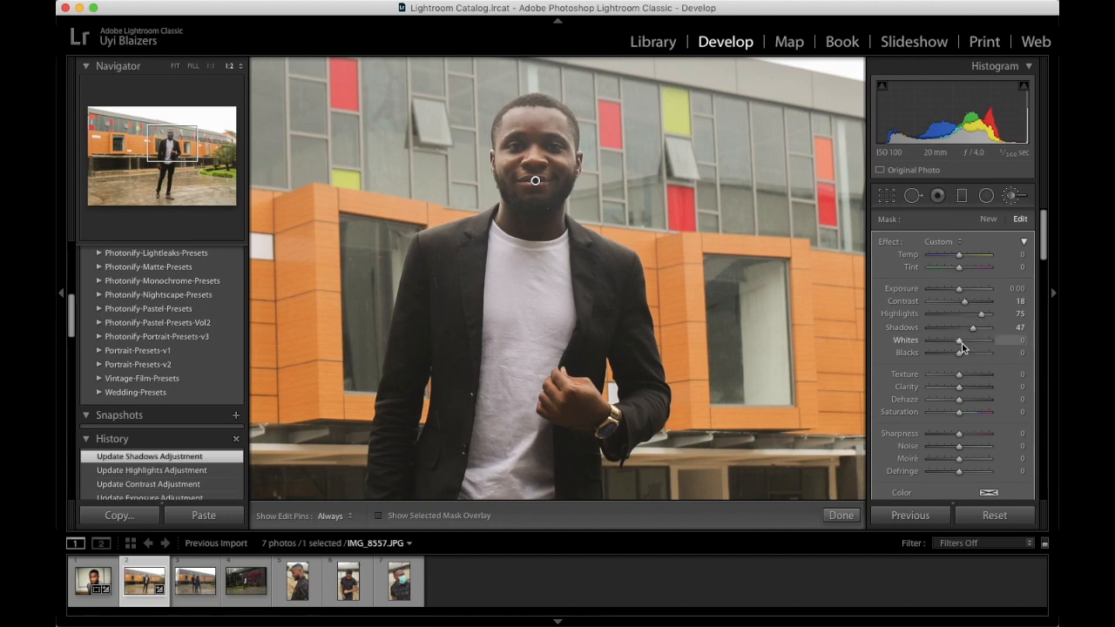
- Set the face brush mask's whites to 51 and blacks to -20, and close the Adjustment Brush
mouse_move(959, 342)
left_mouse_down()
mouse_move(998, 344)
mouse_move(958, 354)
mouse_move(983, 356)
mouse_move(903, 352)
mouse_move(901, 362)
mouse_move(953, 360)
left_mouse_up()
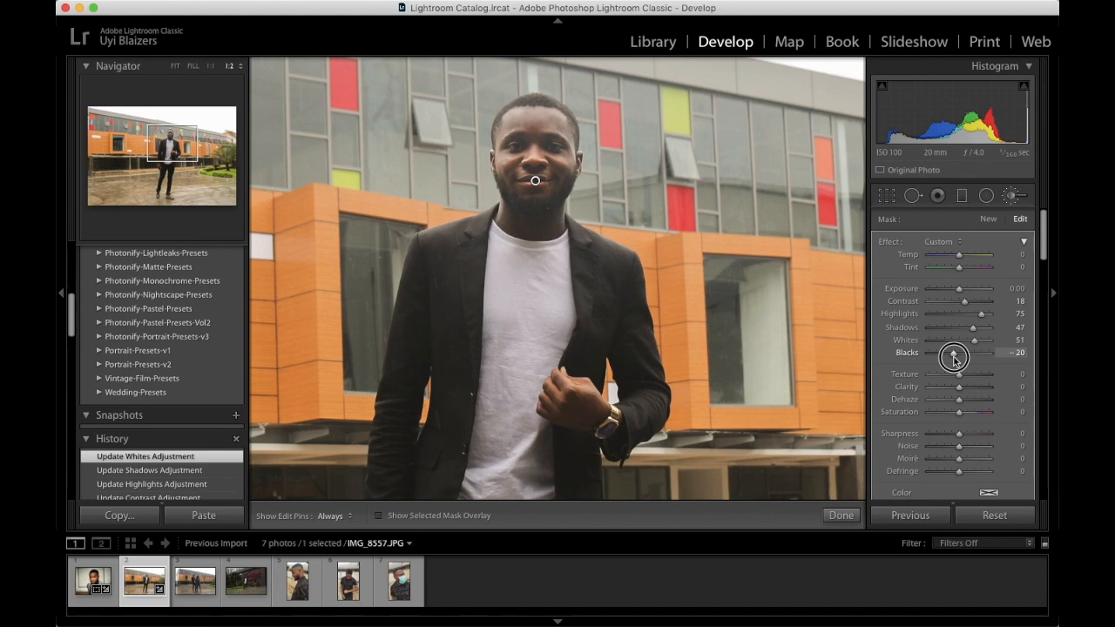
scroll(954, 382, "down", 3)
scroll(954, 382, "down", 1)
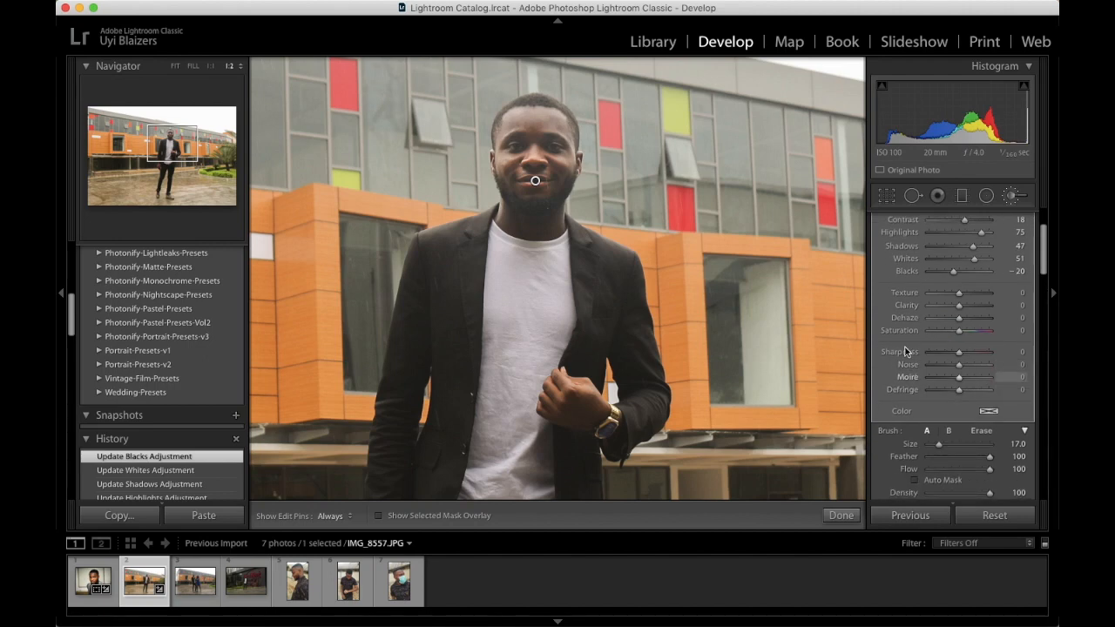
scroll(906, 352, "down", 1)
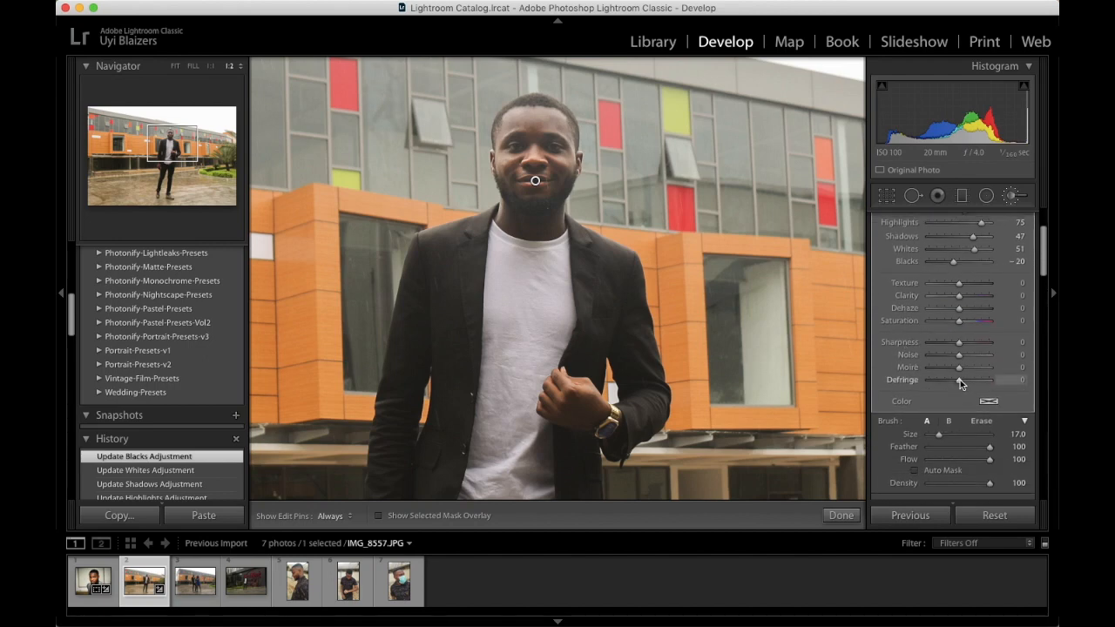
scroll(940, 320, "up", 3)
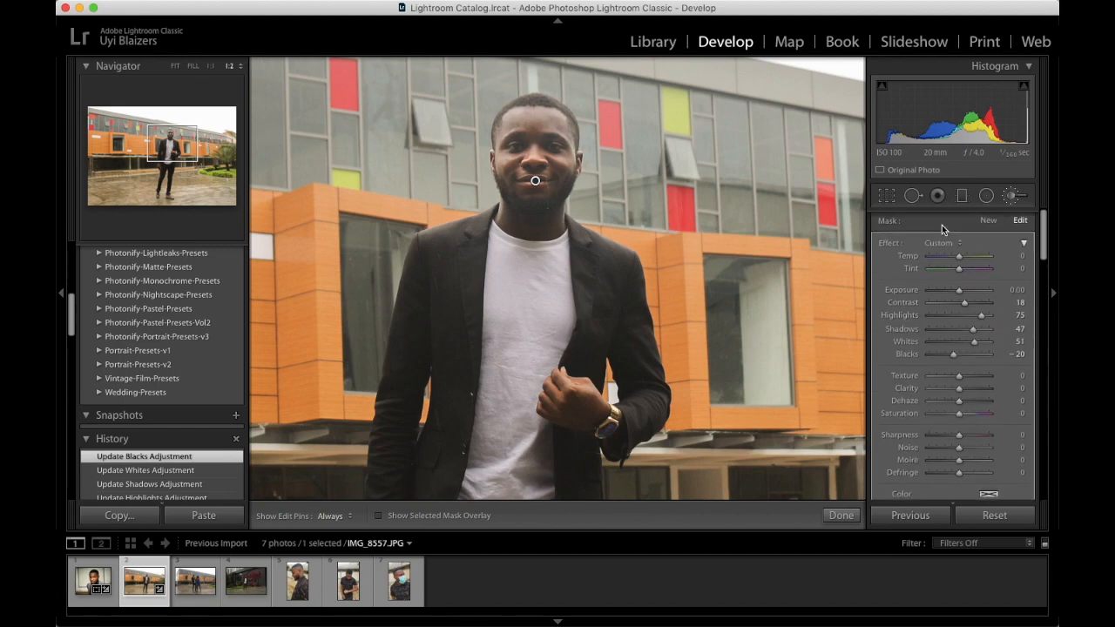
left_click(1012, 197)
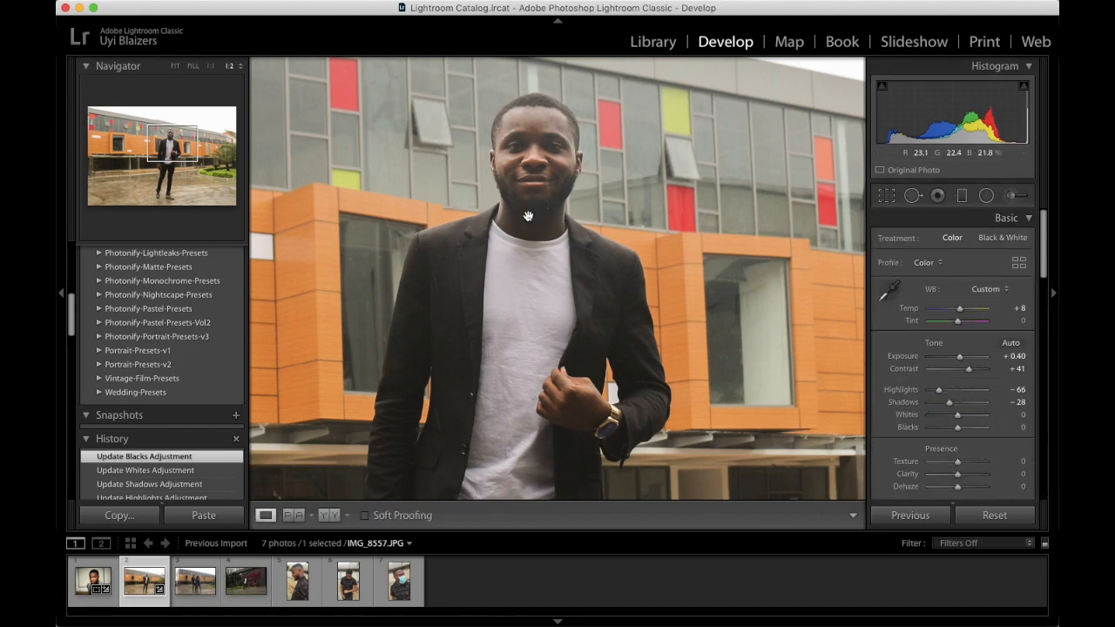
- Try raising the whole photo's whites slightly and reset them to 0
left_click(538, 242)
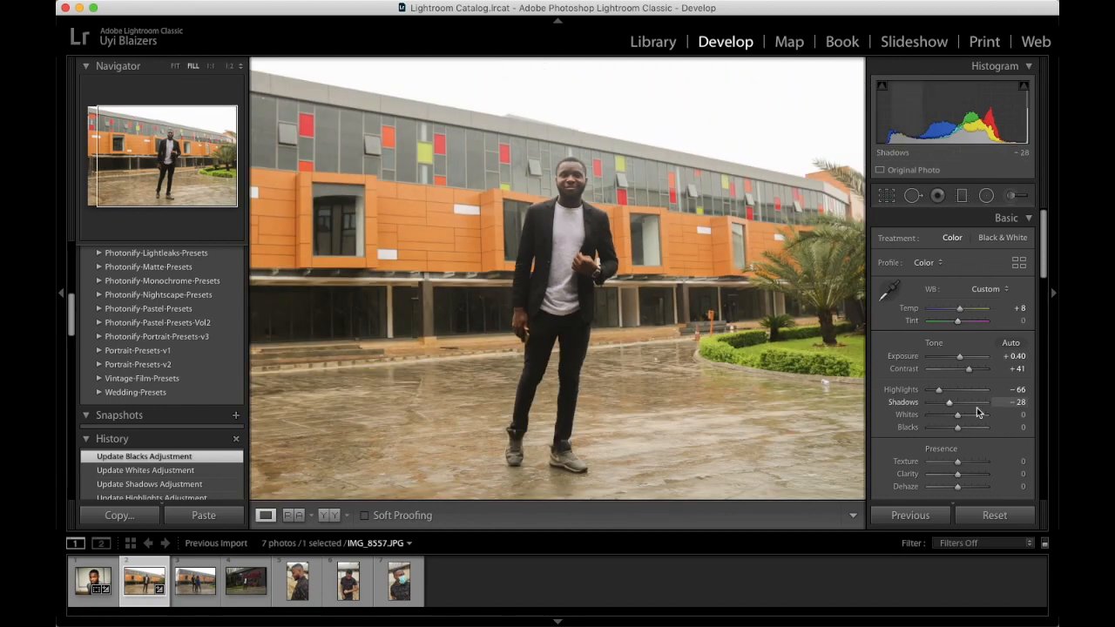
scroll(977, 411, "down", 3)
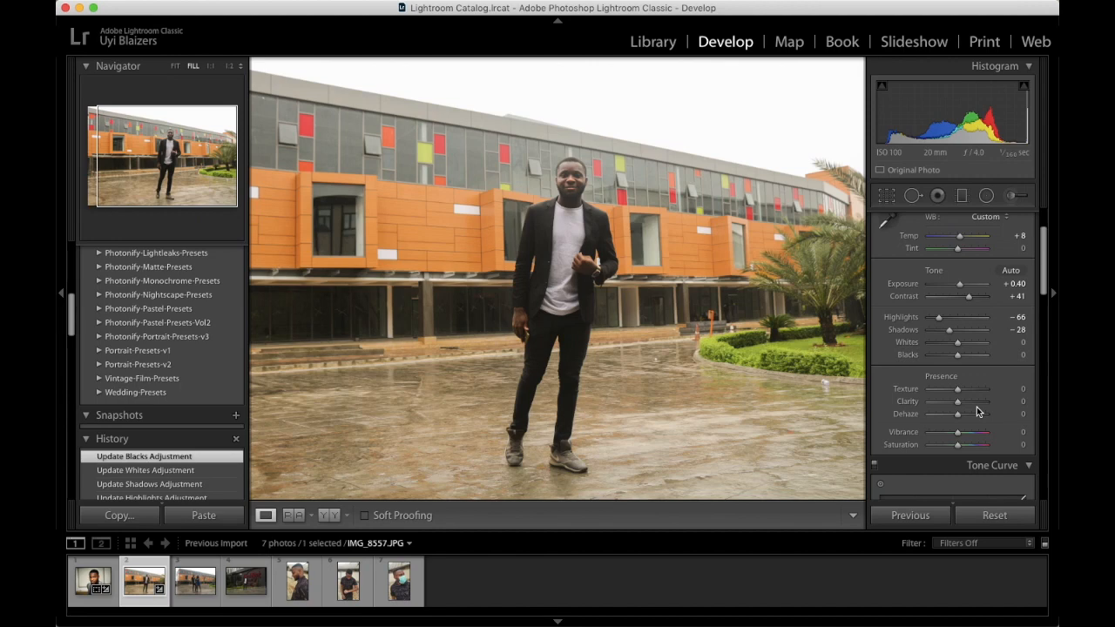
scroll(958, 356, "down", 2)
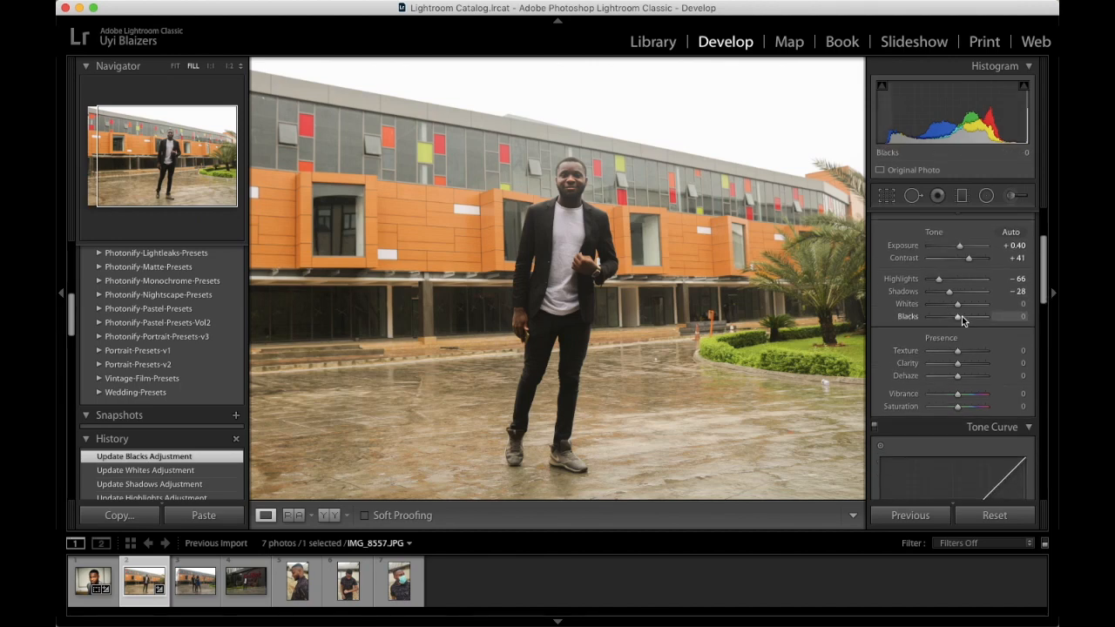
mouse_move(958, 309)
left_mouse_down()
mouse_move(906, 309)
mouse_move(1028, 306)
mouse_move(926, 304)
mouse_move(978, 304)
mouse_move(958, 310)
left_mouse_up()
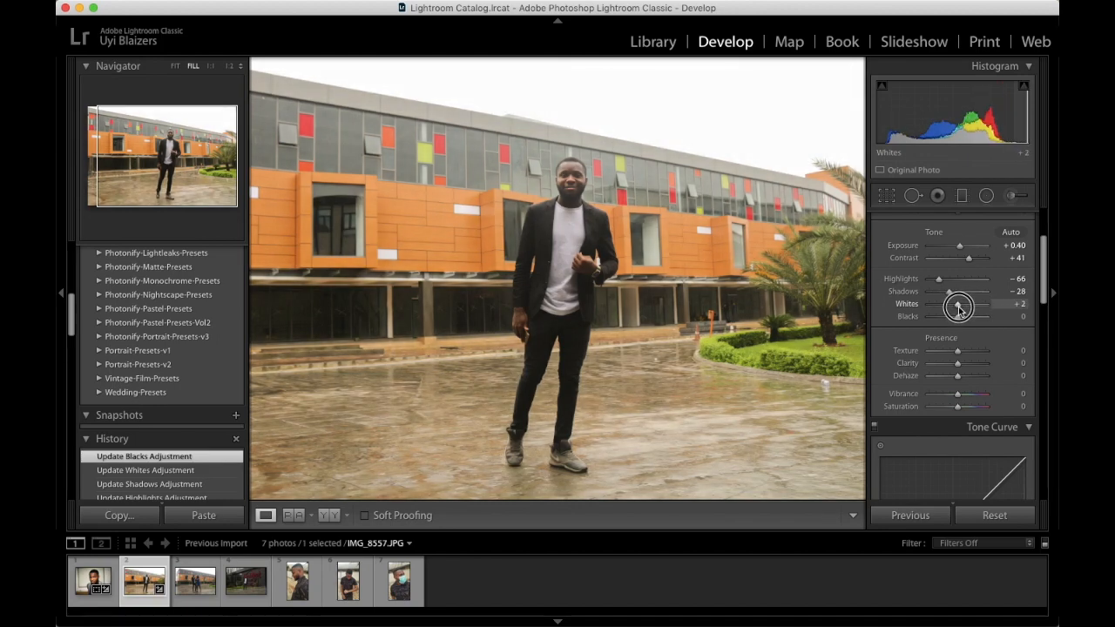
double_click(958, 307)
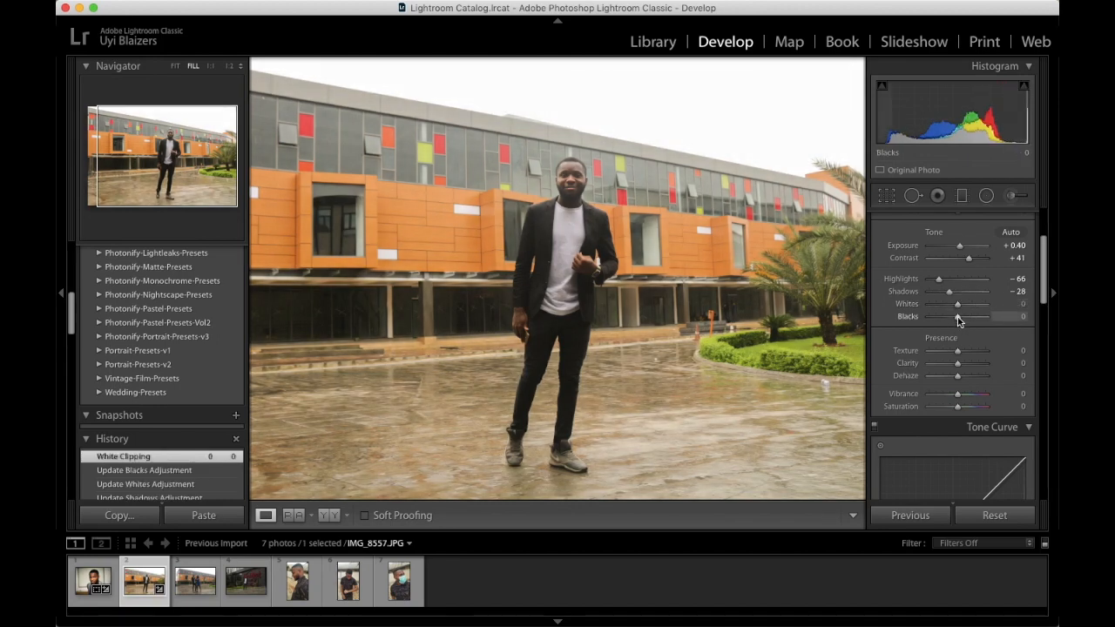
- Set the whole photo's blacks to -42, texture to +15 and dehaze to +6
mouse_move(958, 319)
left_mouse_down()
mouse_move(998, 316)
mouse_move(918, 323)
mouse_move(945, 324)
left_mouse_up()
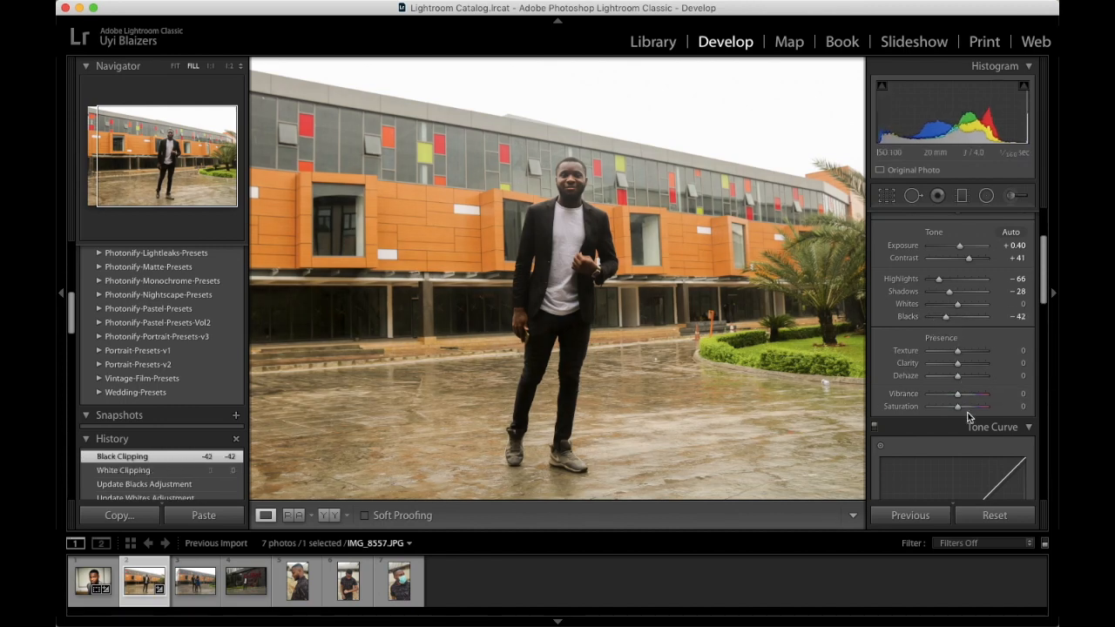
scroll(962, 396, "down", 3)
scroll(967, 413, "down", 3)
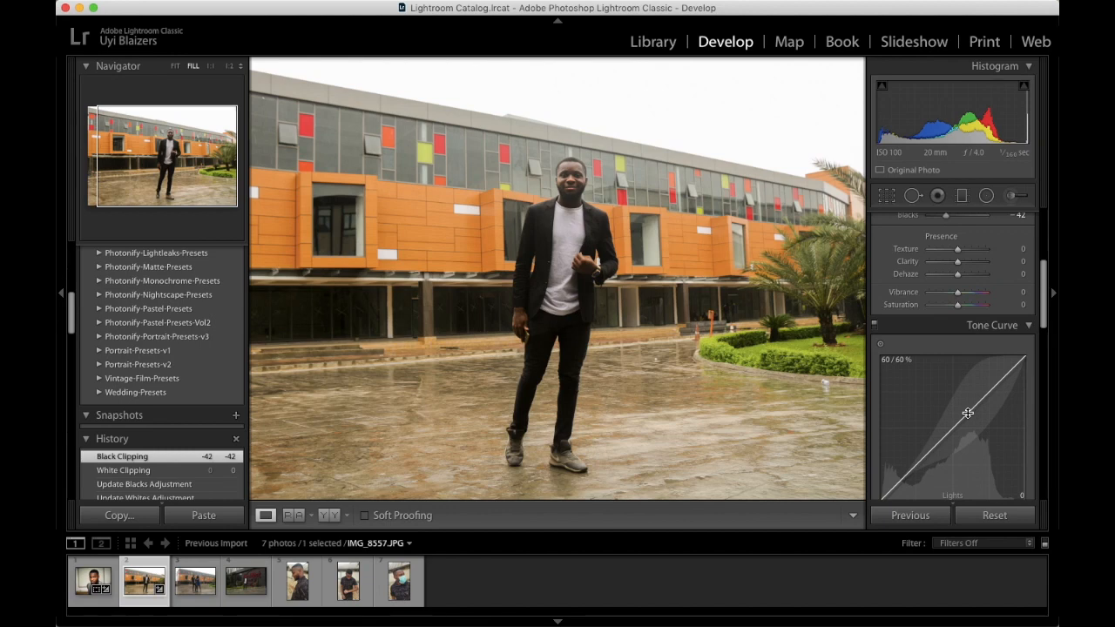
mouse_move(957, 249)
left_mouse_down()
mouse_move(974, 251)
mouse_move(962, 252)
left_mouse_up()
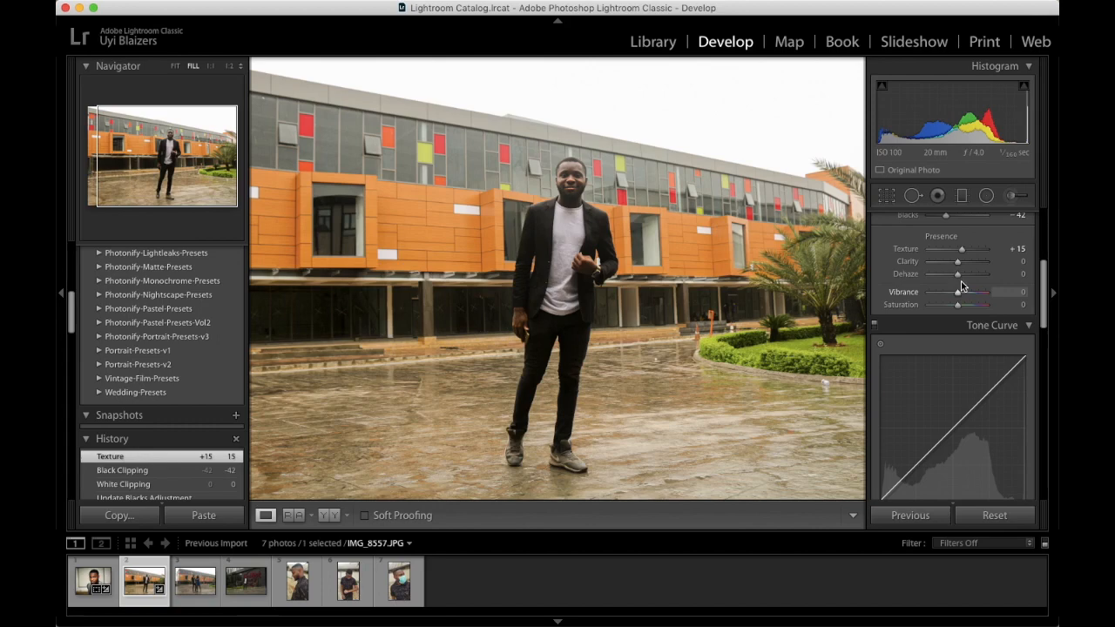
mouse_move(958, 279)
left_mouse_down()
mouse_move(904, 283)
mouse_move(1018, 281)
mouse_move(907, 291)
mouse_move(959, 284)
left_mouse_up()
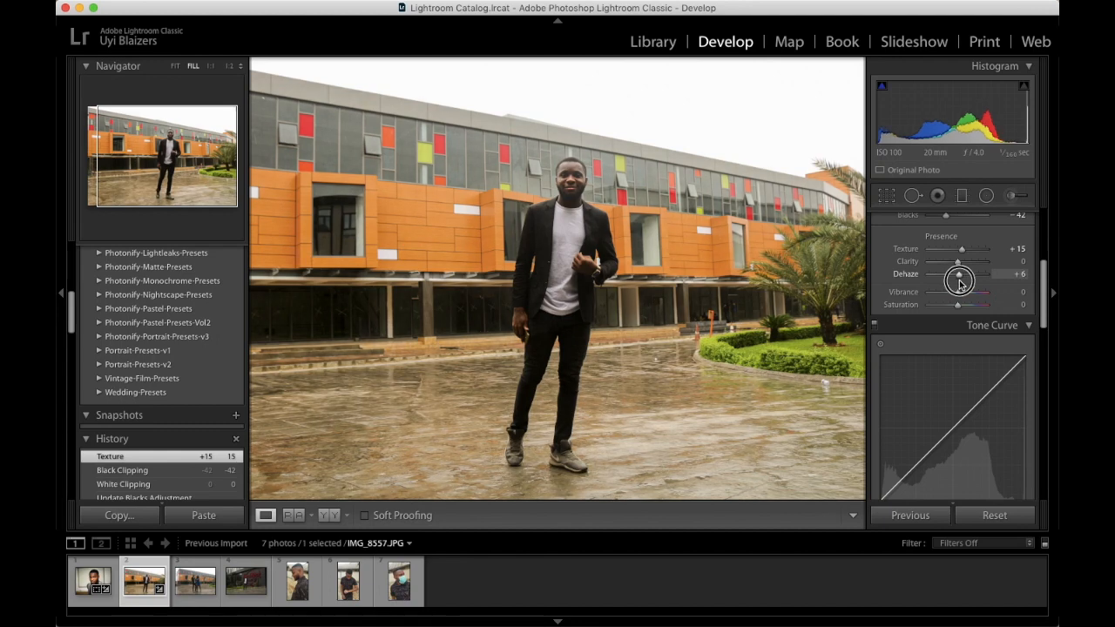
left_click_drag(959, 281, 958, 281)
- Shift the photo's orange hue to -15 in the HSL adjustments
scroll(947, 382, "down", 5)
scroll(946, 381, "down", 2)
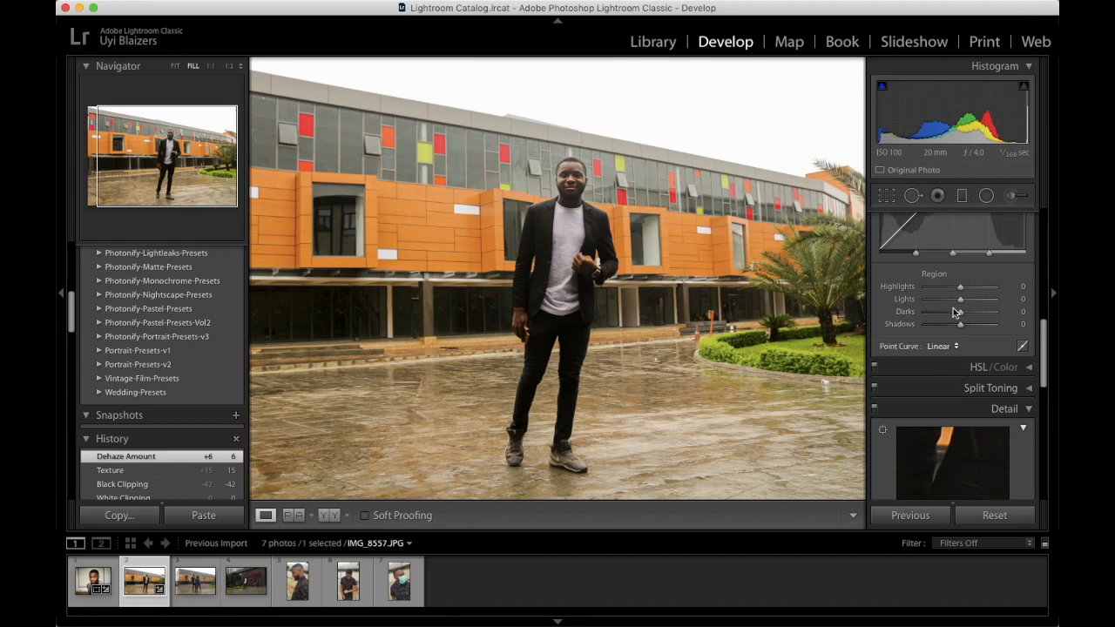
scroll(952, 287, "up", 4)
scroll(952, 270, "down", 1)
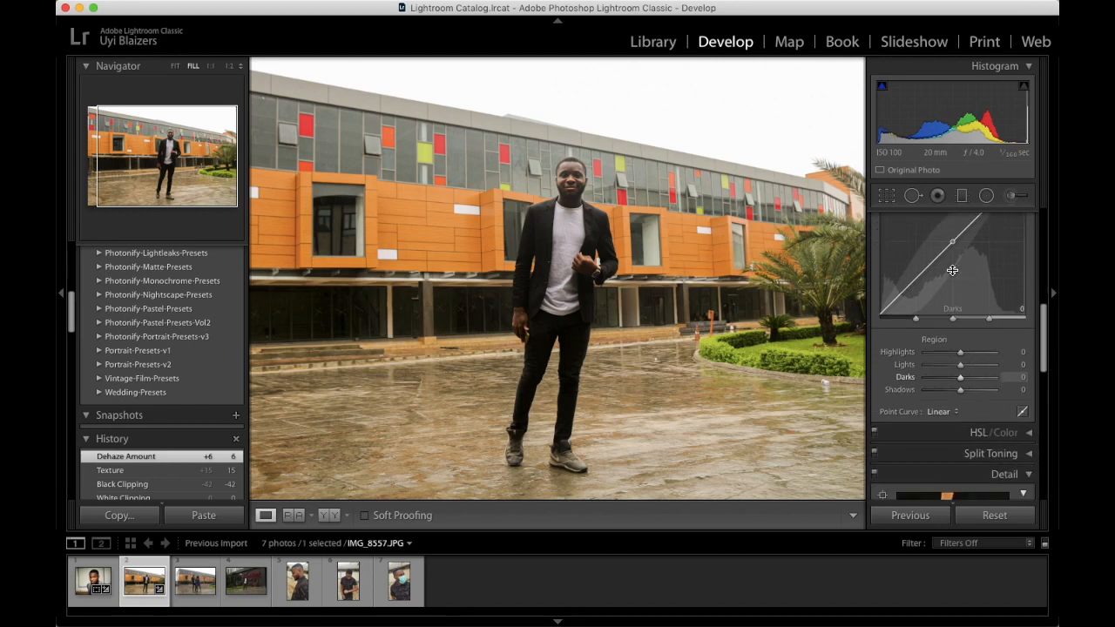
scroll(951, 271, "down", 3)
left_click(952, 367)
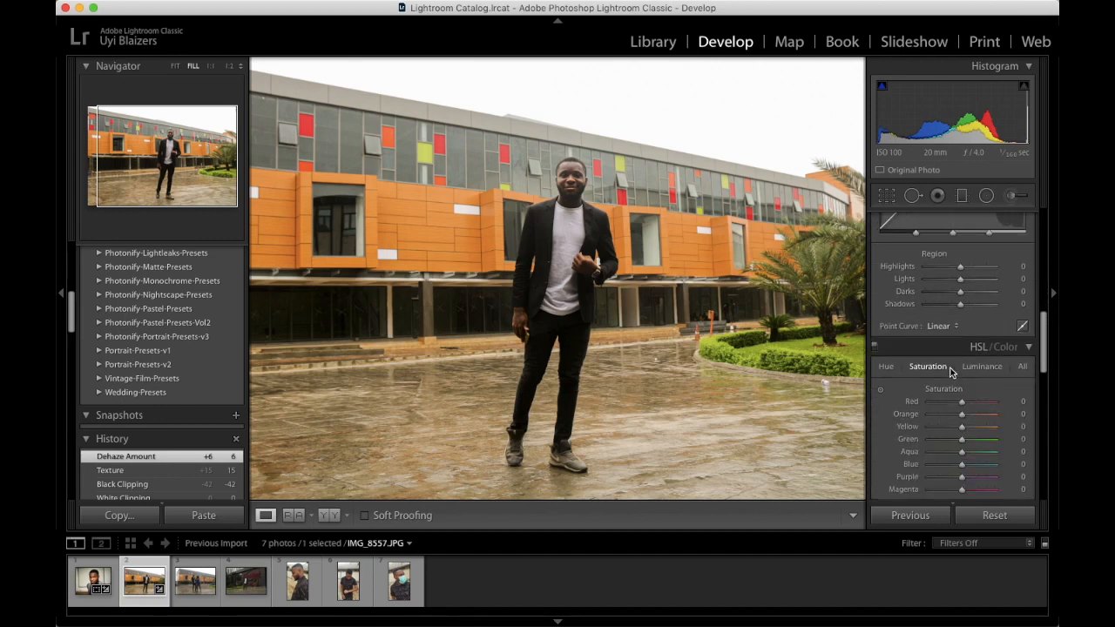
scroll(952, 372, "down", 2)
left_click(887, 327)
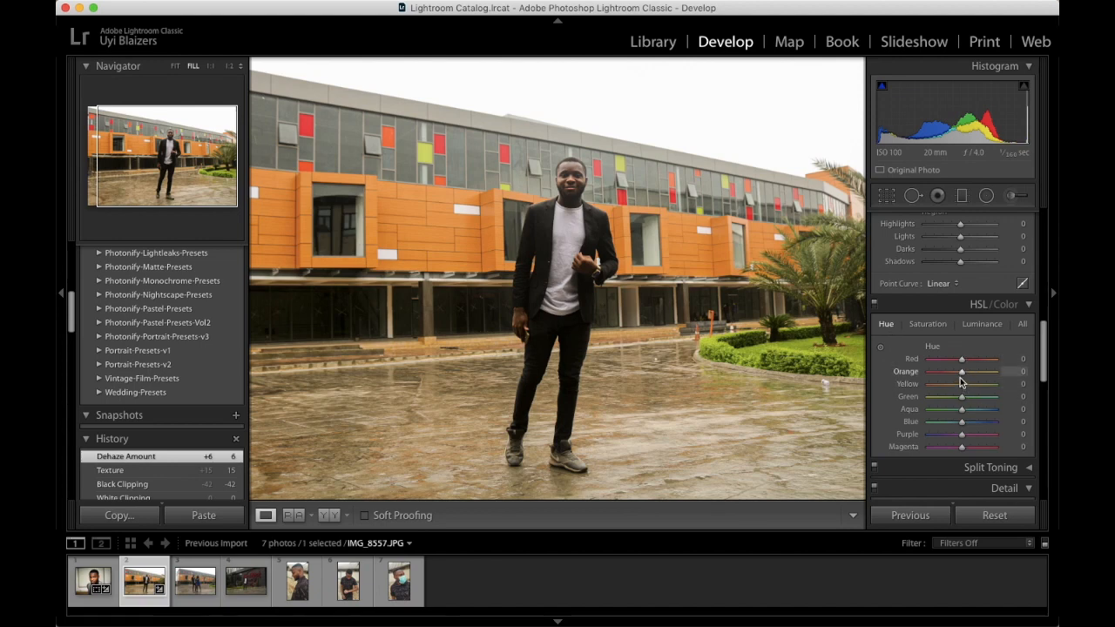
mouse_move(963, 374)
left_mouse_down()
mouse_move(913, 376)
mouse_move(1024, 366)
mouse_move(984, 357)
mouse_move(965, 375)
left_mouse_up()
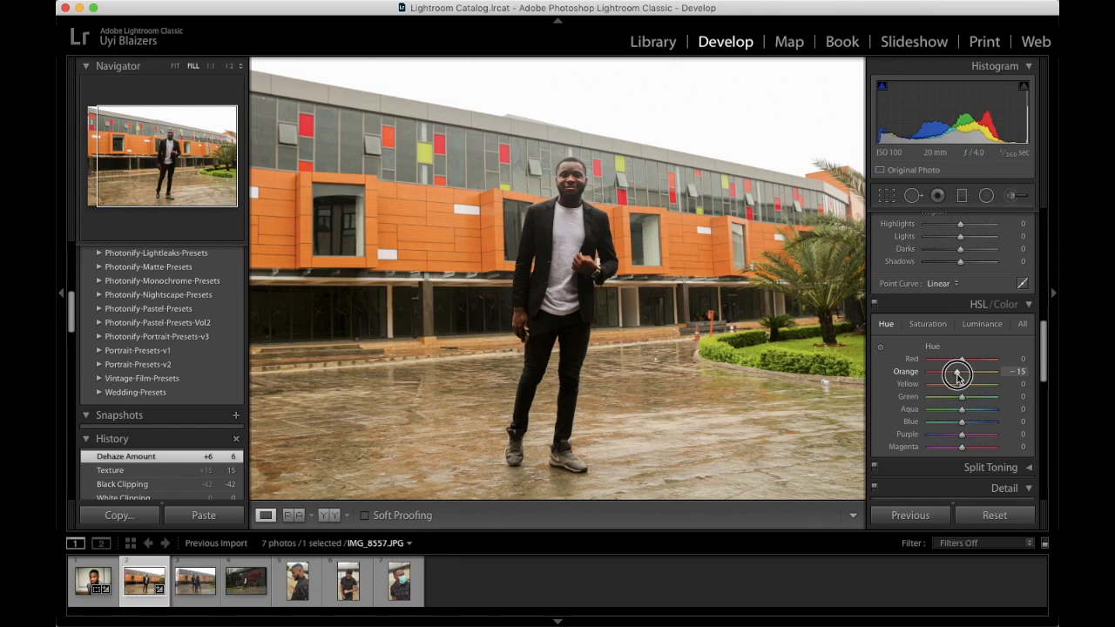
- Set the hue of red to -43, green to +44, aqua to -1, blue to -2, purple to -4 and magenta to -5
left_click_drag(957, 374, 1015, 358)
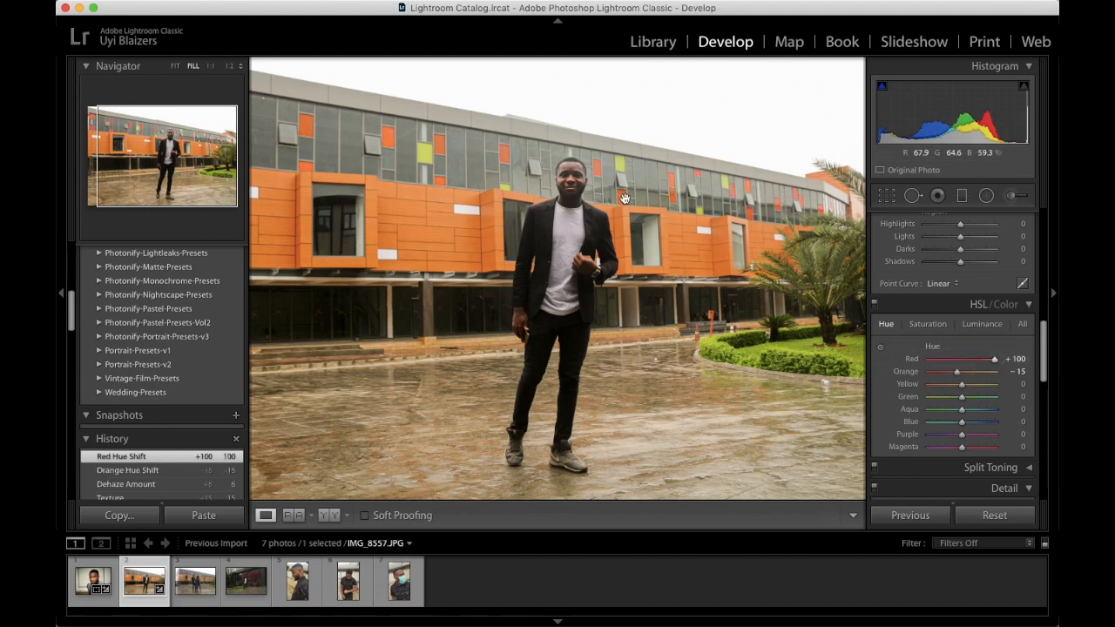
left_click_drag(993, 358, 948, 367)
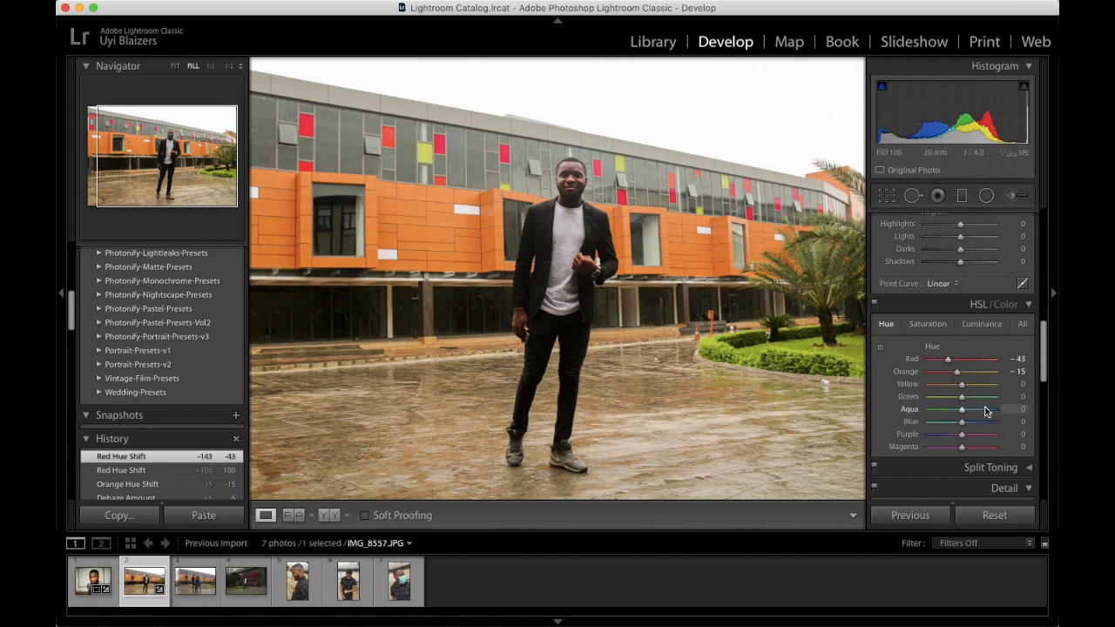
left_click_drag(962, 401, 960, 451)
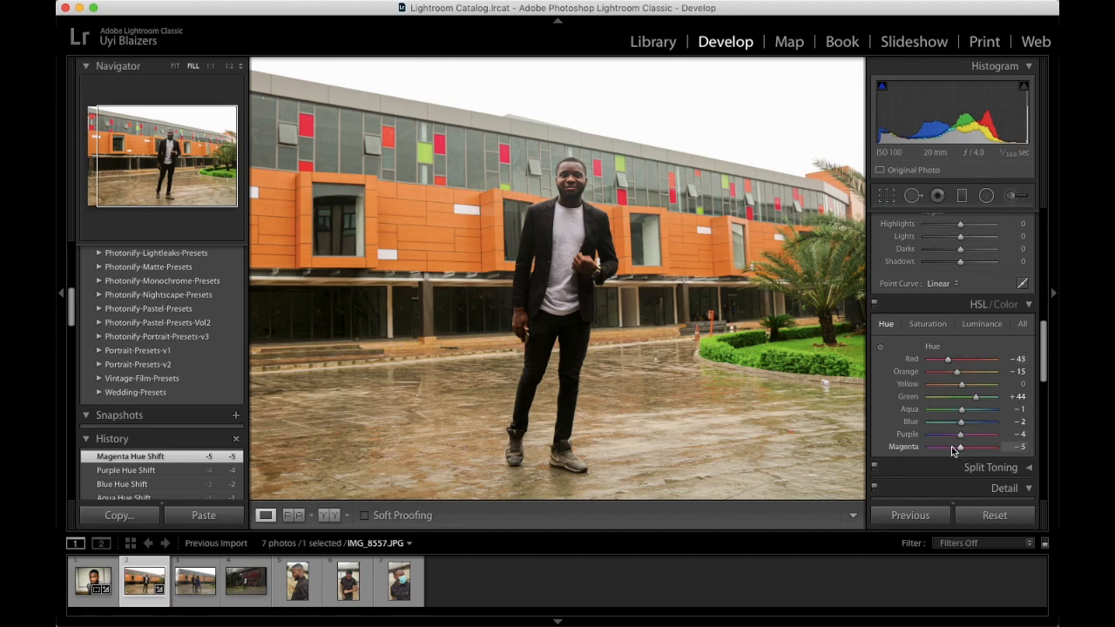
- Examine the man and the orange building up close and review the photo's remaining develop settings
scroll(983, 428, "down", 10)
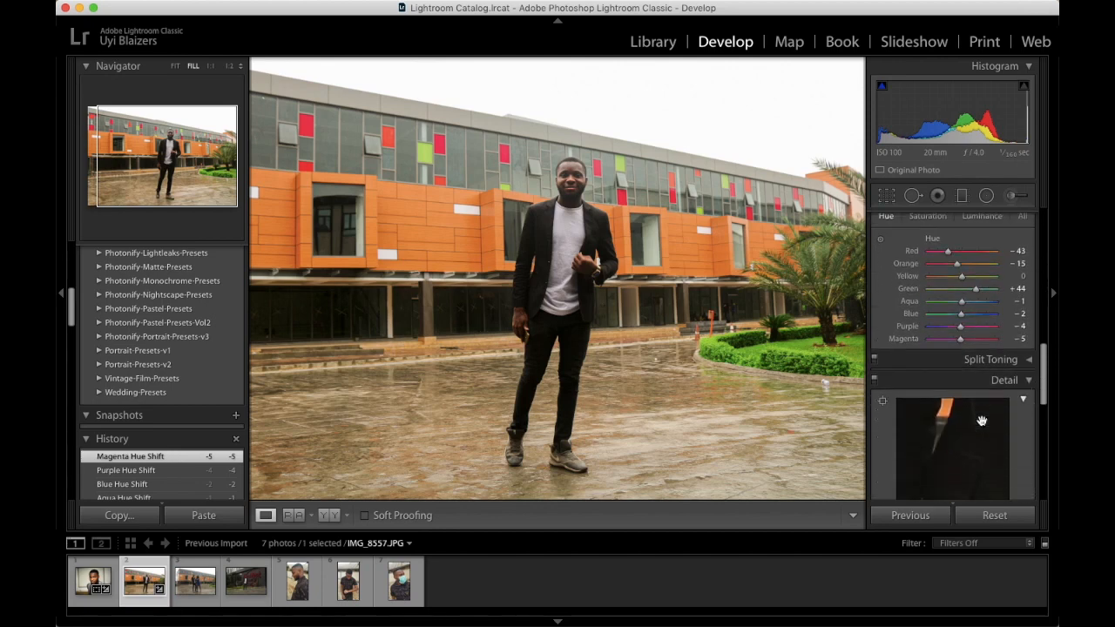
scroll(982, 421, "down", 4)
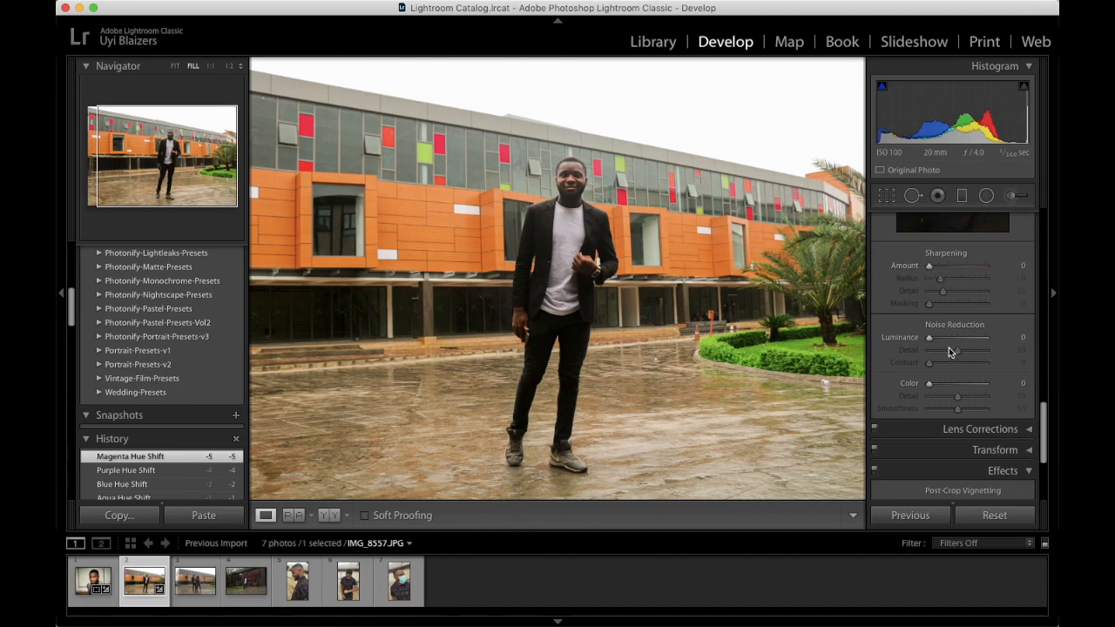
scroll(958, 385, "down", 2)
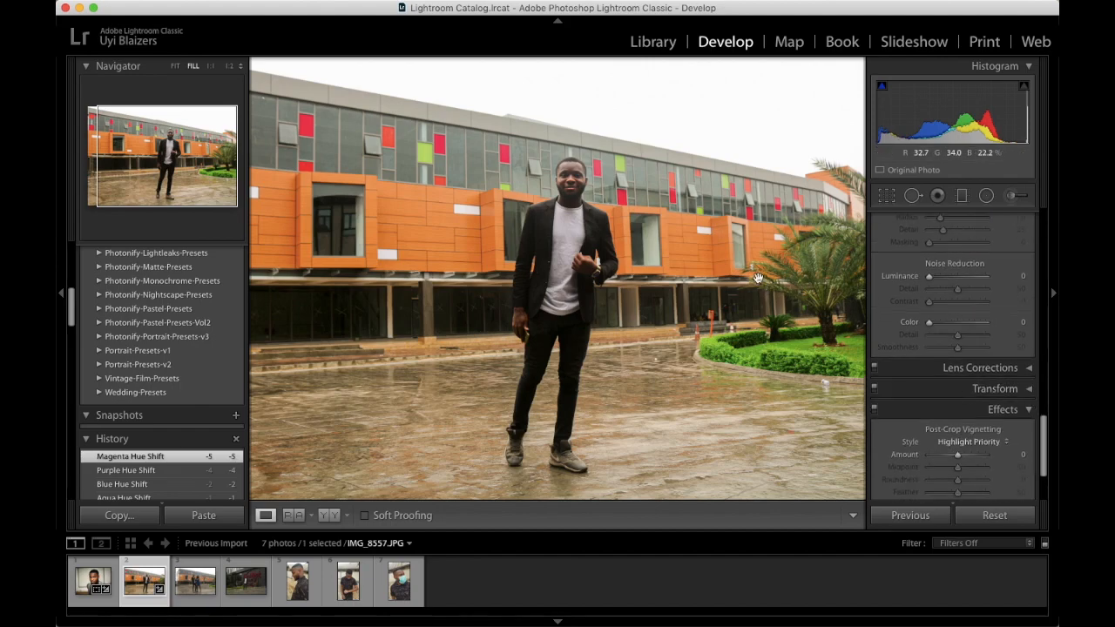
left_click(729, 240)
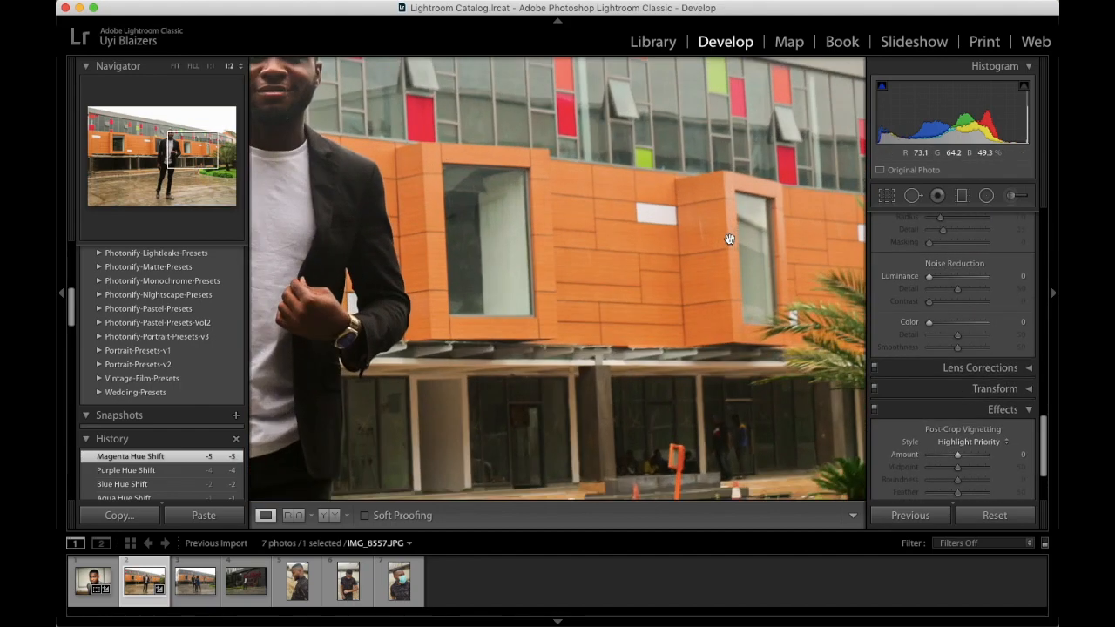
left_click_drag(578, 221, 681, 293)
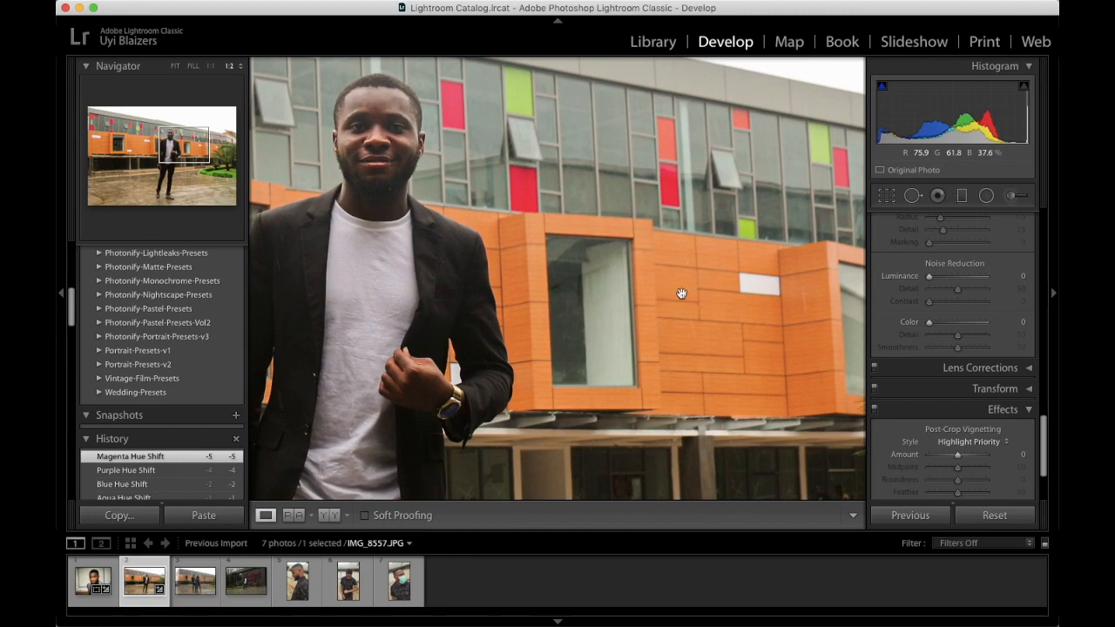
left_click(681, 294)
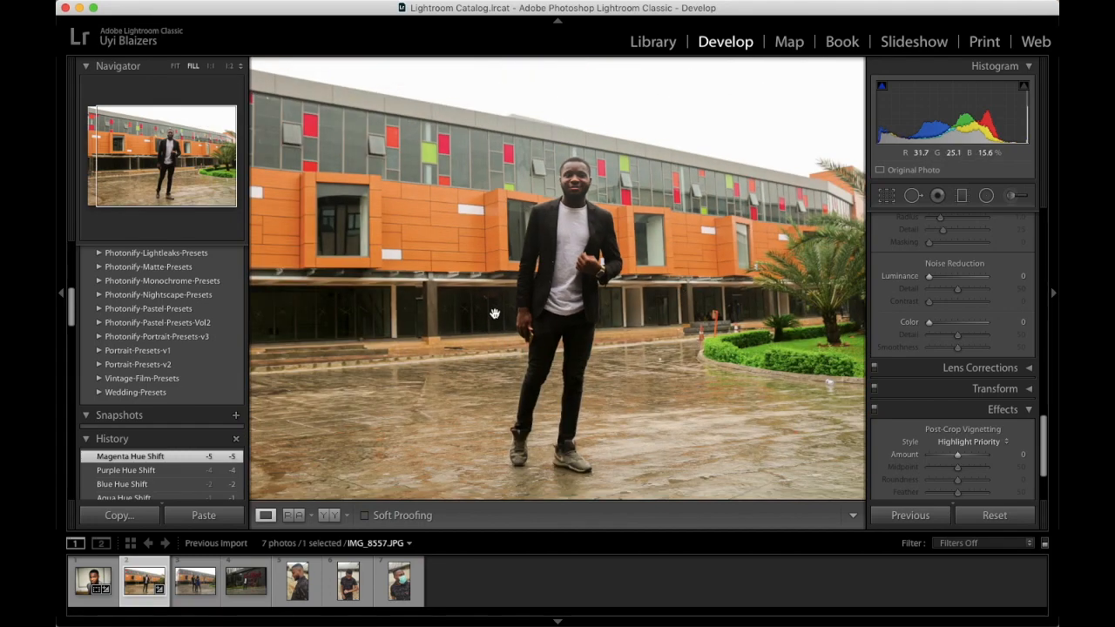
left_click(548, 246)
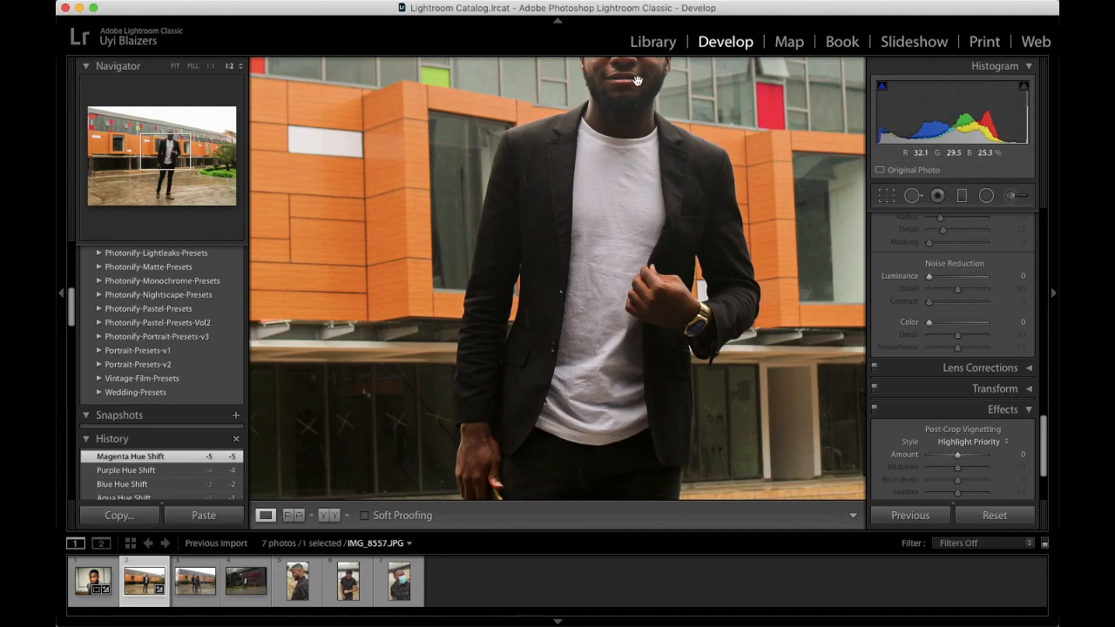
left_click(641, 170)
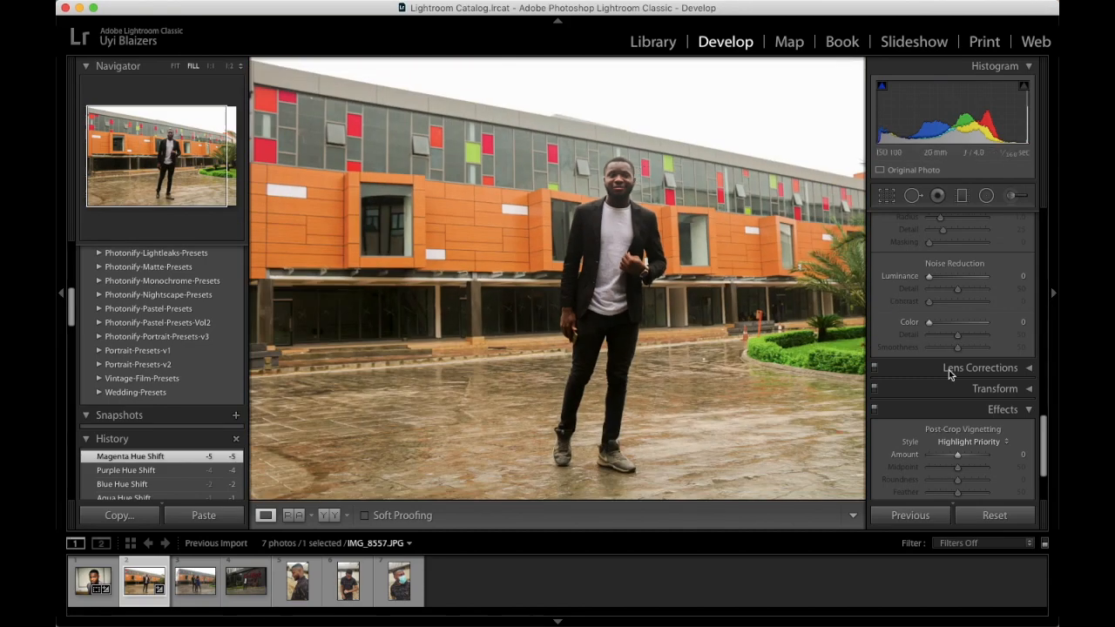
scroll(964, 397, "down", 3)
scroll(963, 398, "up", 10)
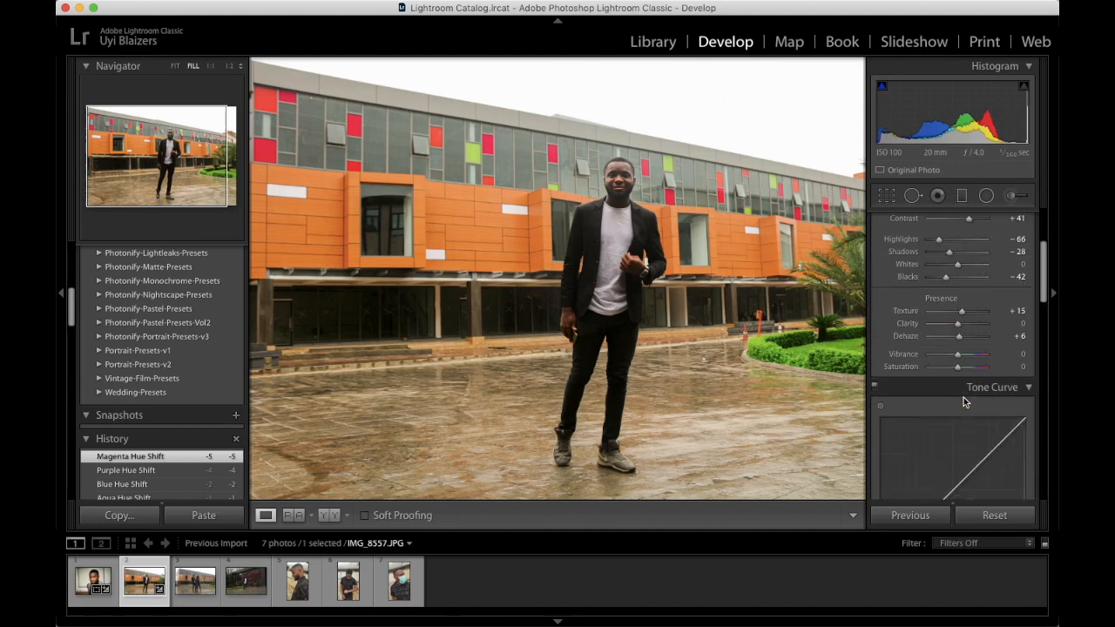
scroll(963, 397, "up", 3)
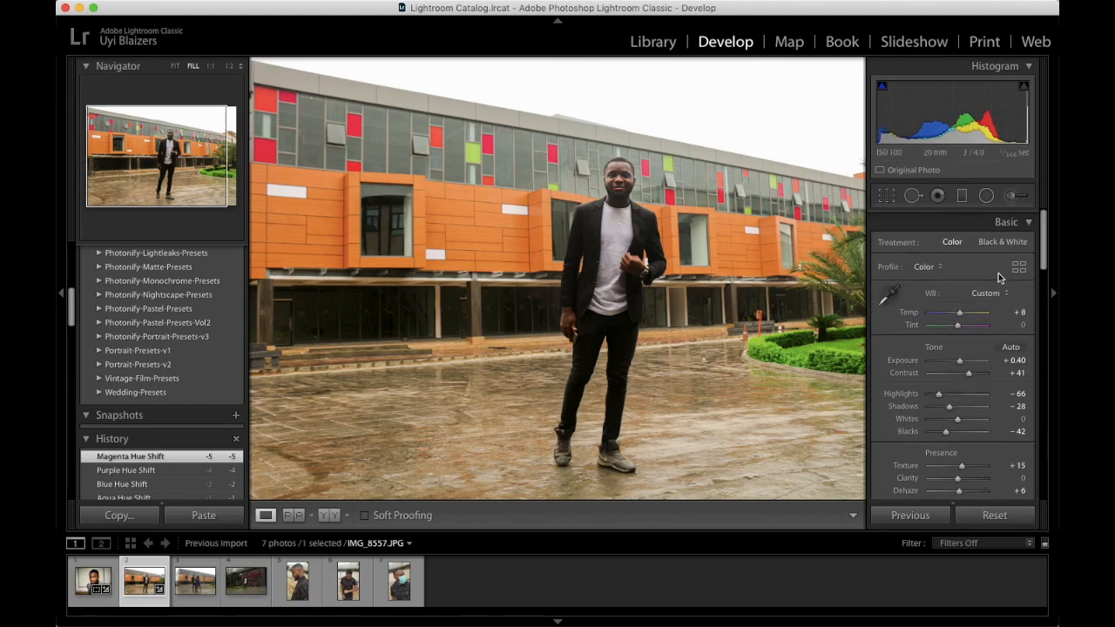
- Preview the Portrait-Presets-v1 presets on the photo, close the group, and fit the whole photo in view
left_click(98, 351)
left_click(149, 379)
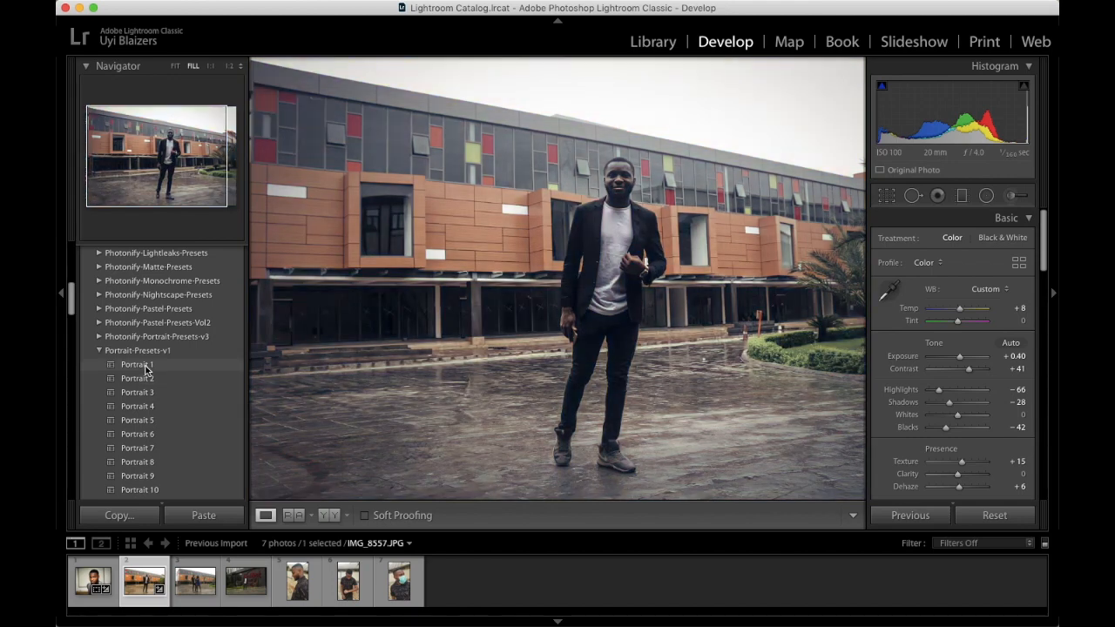
scroll(146, 369, "down", 1)
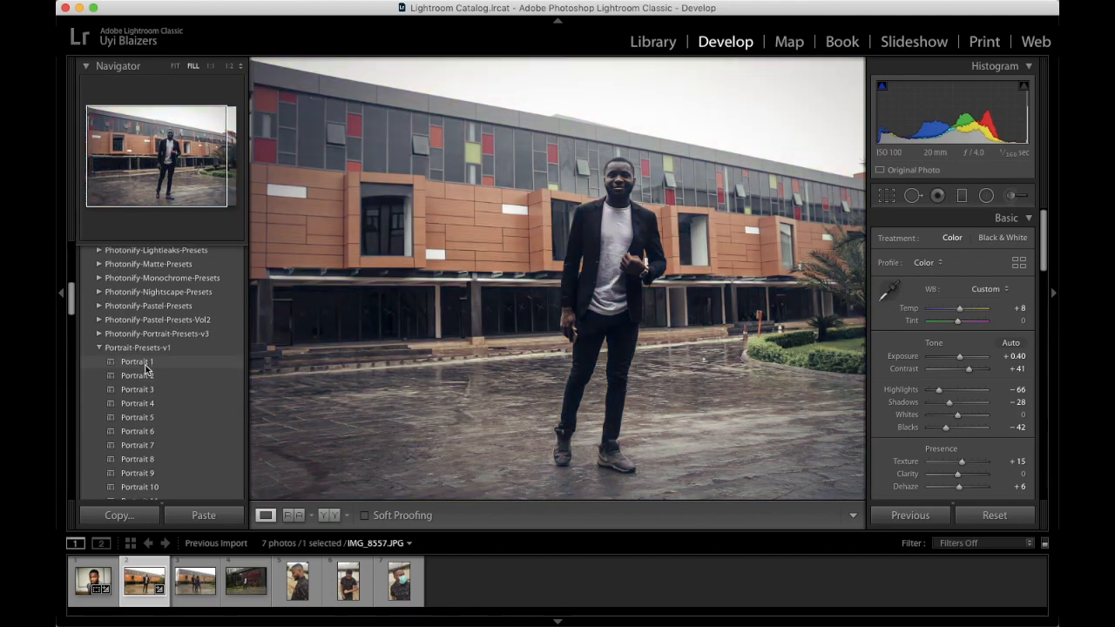
scroll(146, 369, "down", 1)
scroll(150, 383, "down", 5)
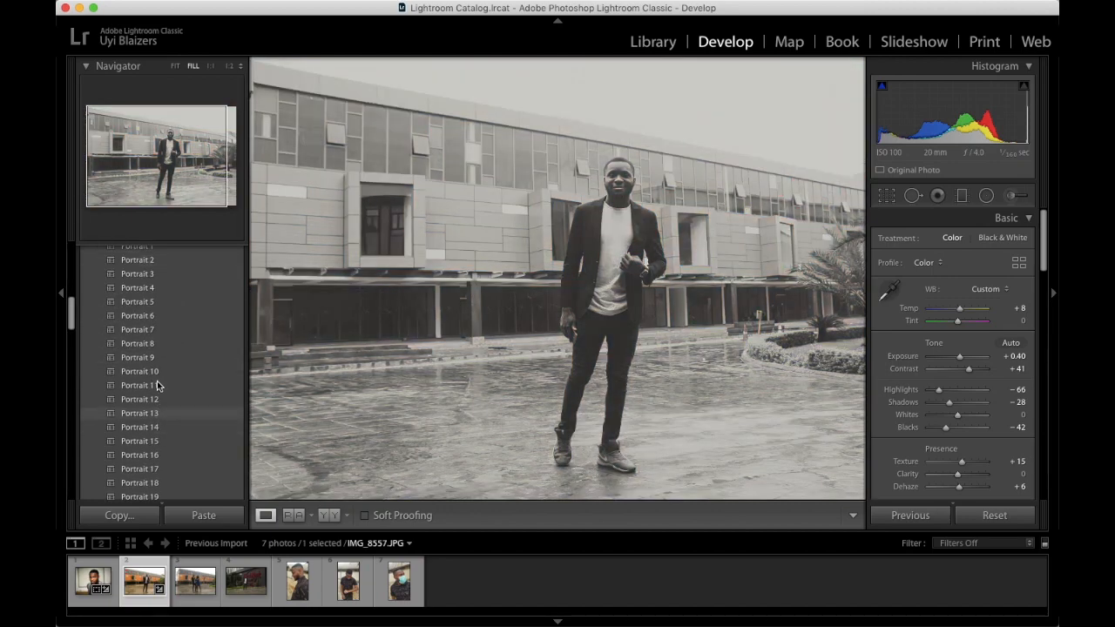
scroll(155, 368, "up", 3)
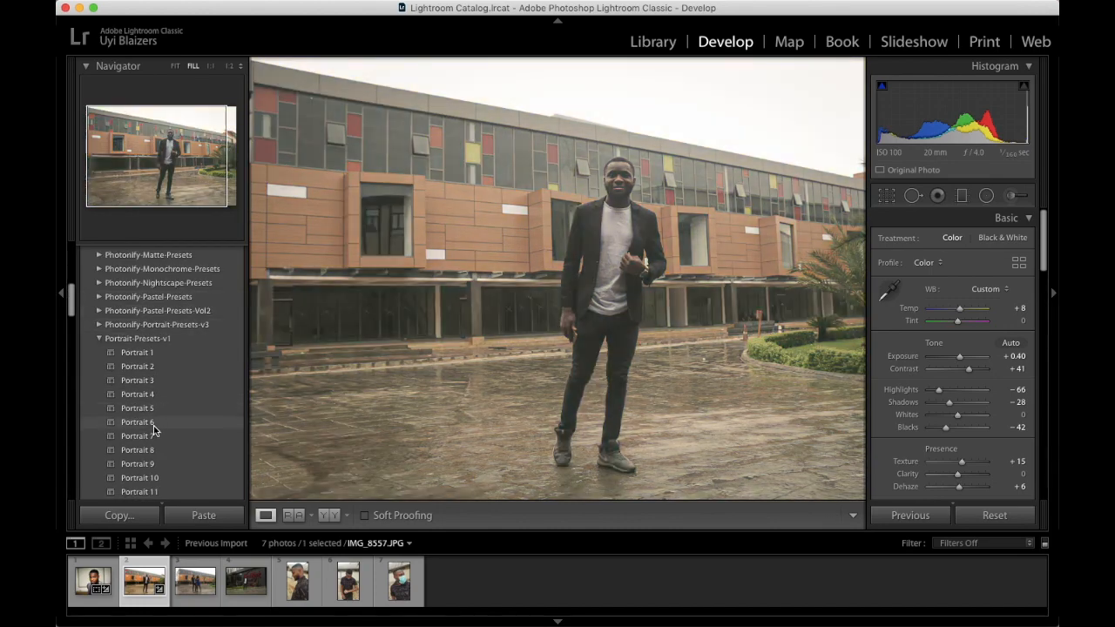
left_click(142, 464)
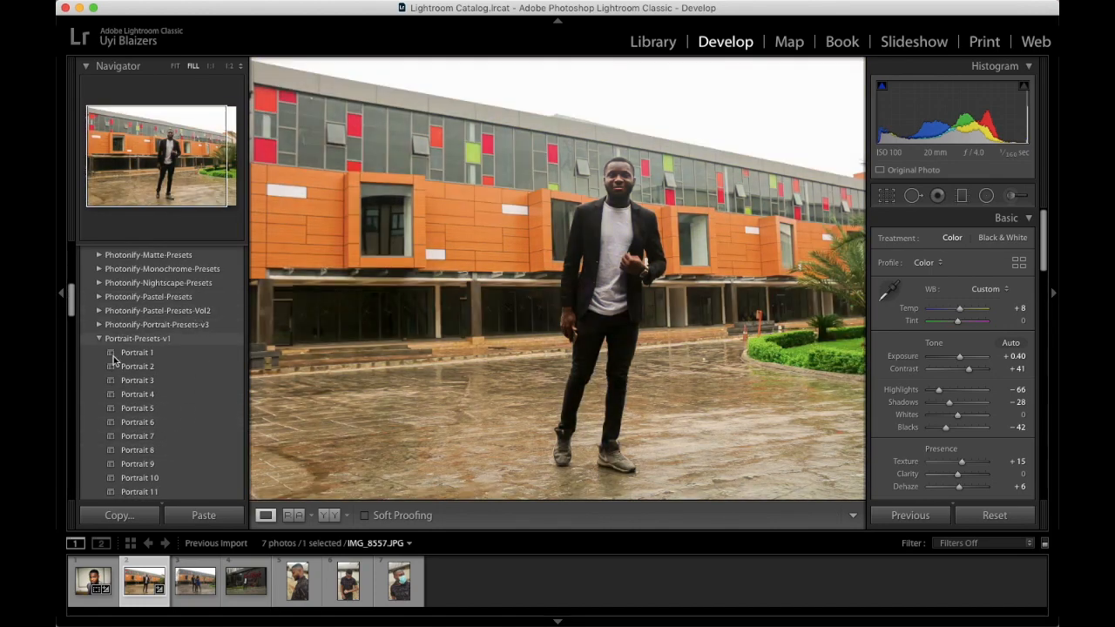
left_click(99, 339)
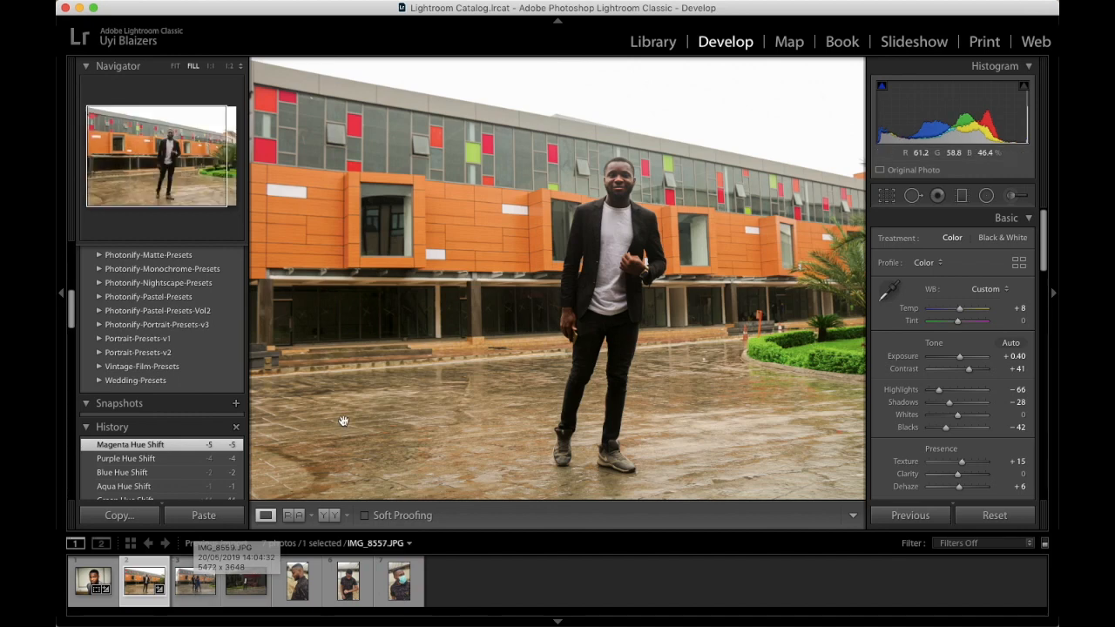
left_click(175, 67)
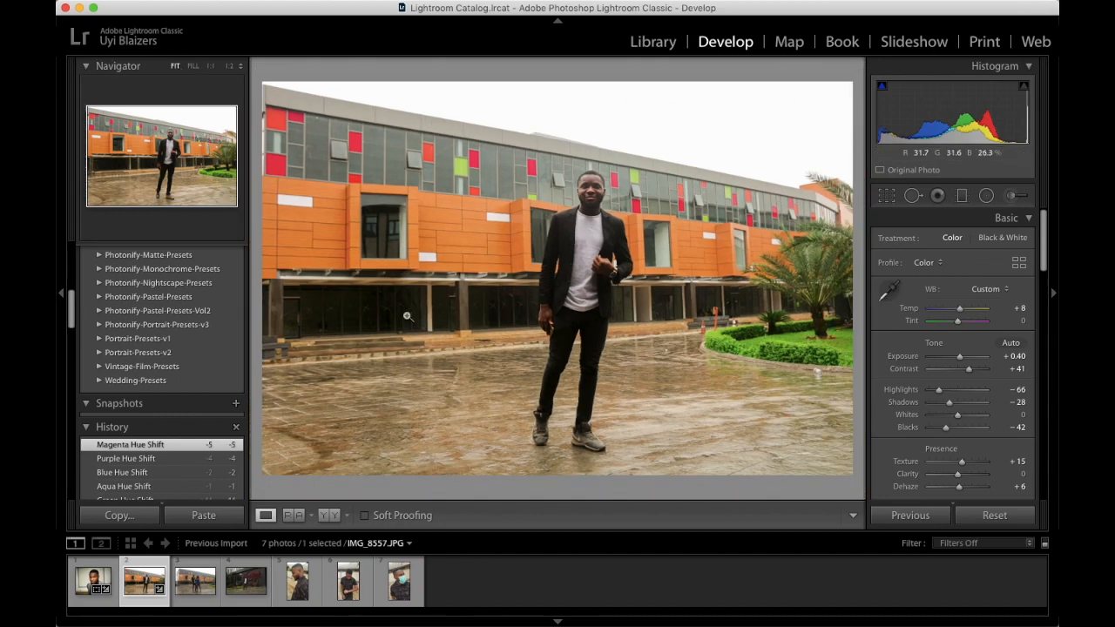